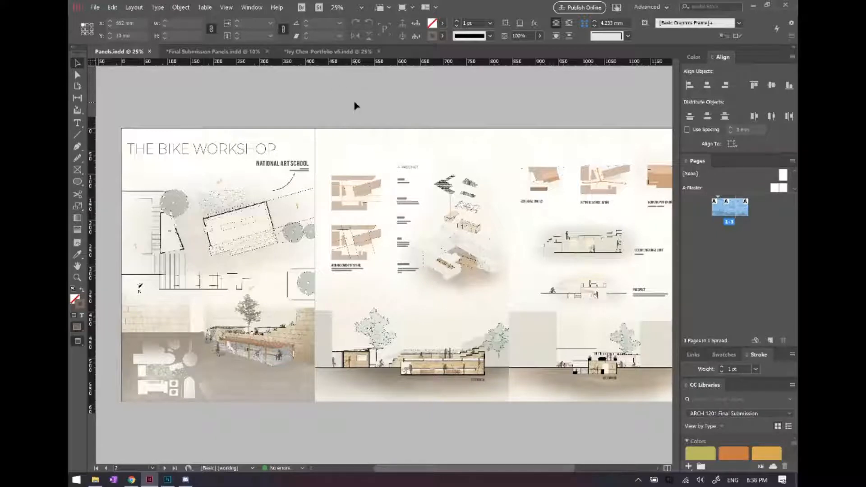
# Look over the open Panels, Final Submission Panels and portfolio documents, examining their page layouts and spreads.
pyautogui.moveTo(408, 471); pyautogui.dragTo(411, 469)
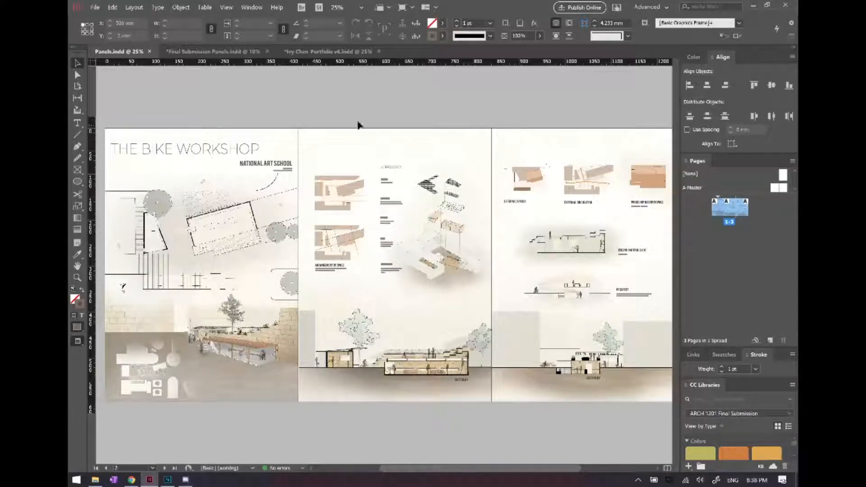
pyautogui.moveTo(418, 470); pyautogui.dragTo(421, 466)
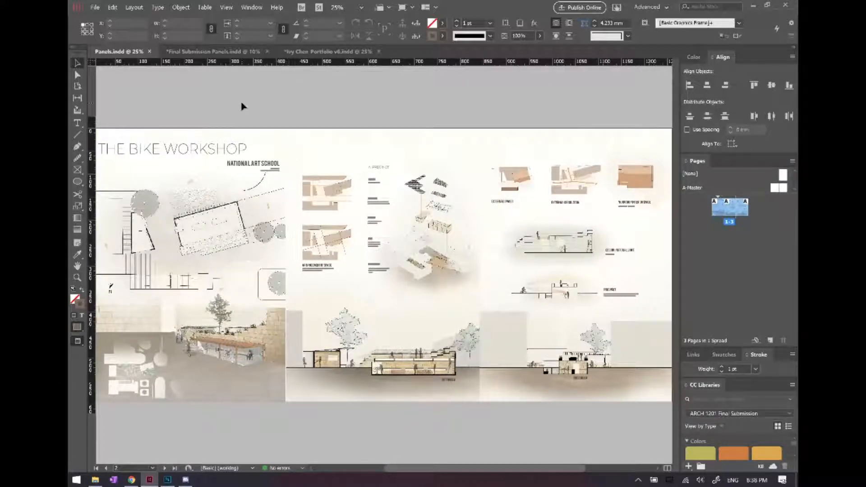
pyautogui.click(238, 51)
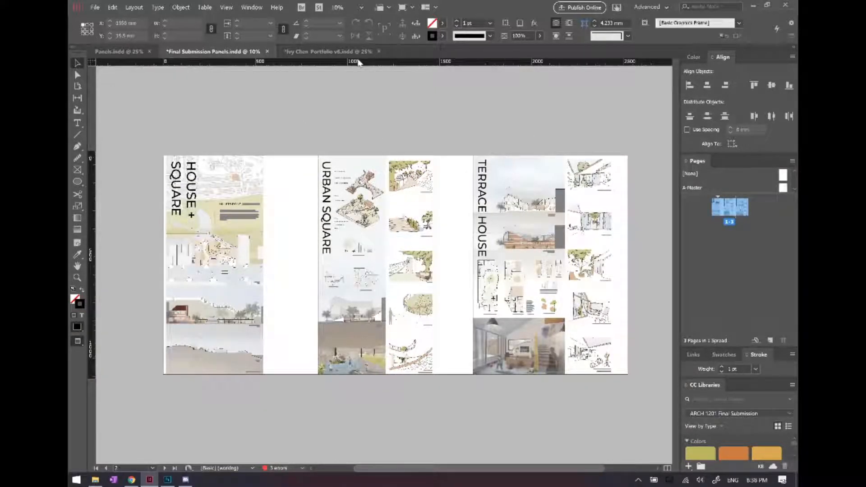
pyautogui.click(305, 53)
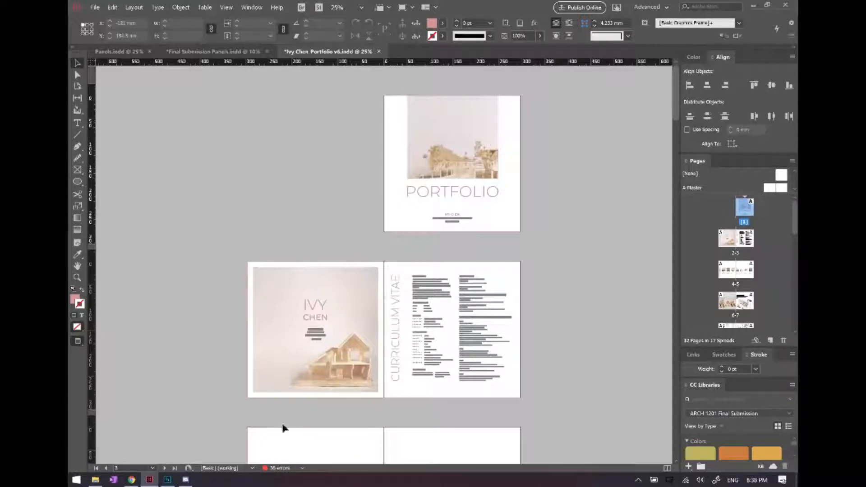
pyautogui.moveTo(673, 94); pyautogui.dragTo(669, 135)
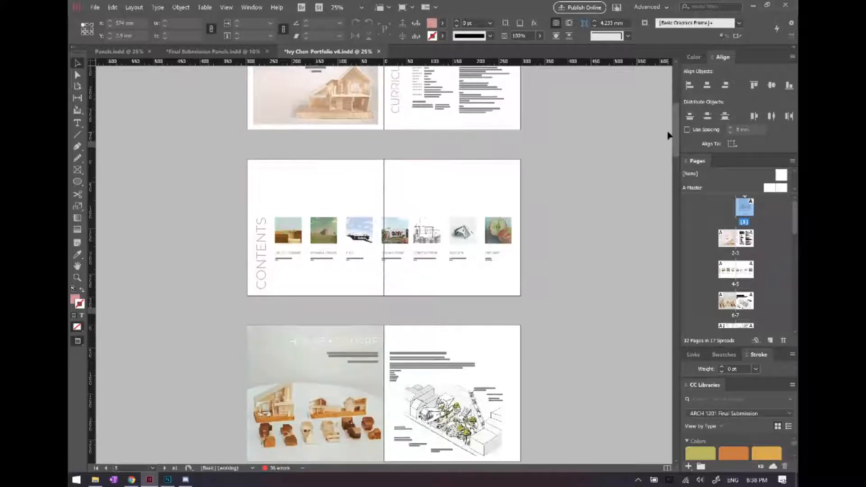
pyautogui.scroll(-5, 624, 156)
pyautogui.scroll(-6, 624, 157)
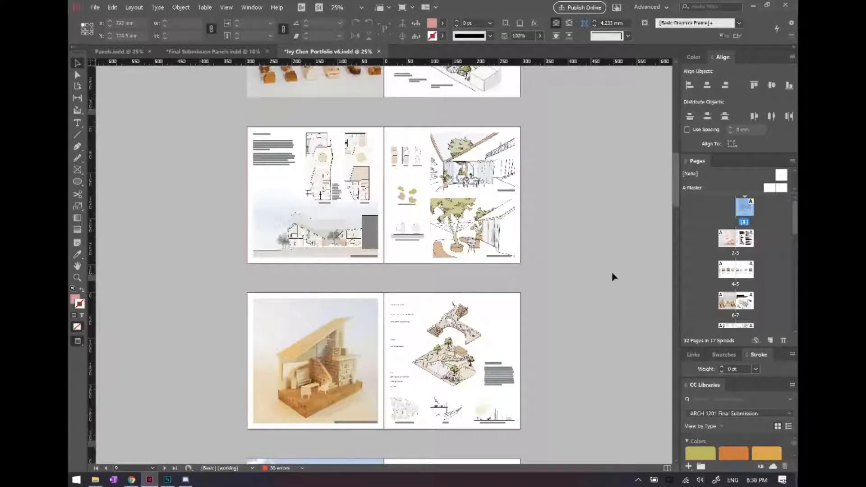
pyautogui.scroll(-3, 614, 275)
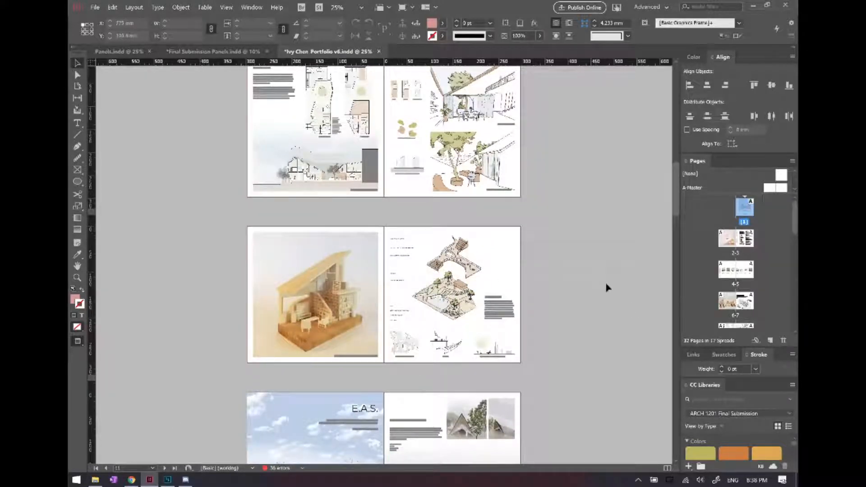
pyautogui.scroll(9, 607, 288)
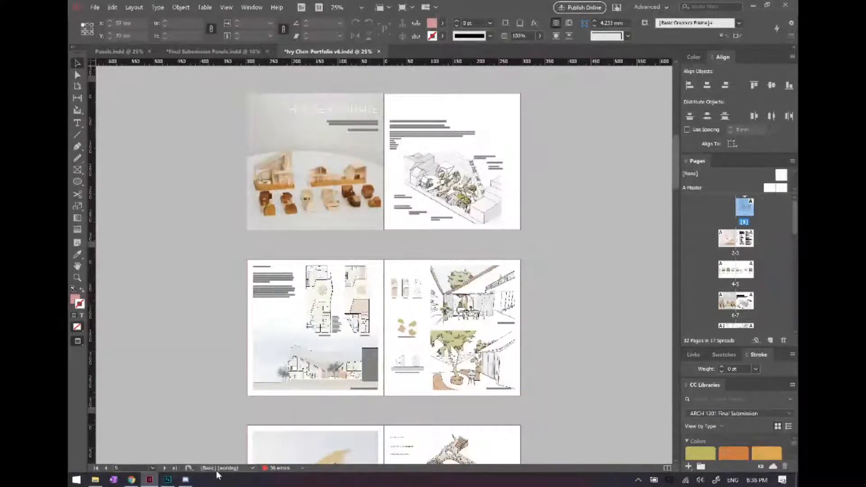
# Switch to Discord, find the shared Indesign_Tutorial PDF in the workshop-discussion channel, and return to InDesign.
pyautogui.click(186, 481)
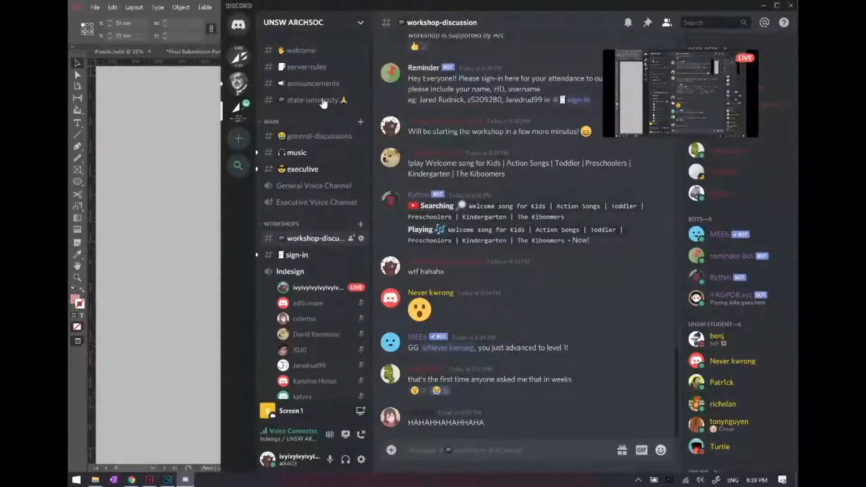
pyautogui.click(305, 136)
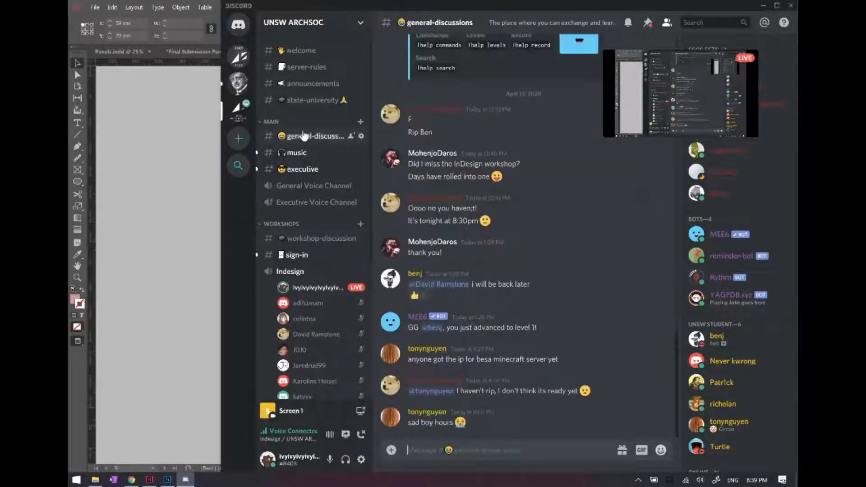
pyautogui.click(299, 273)
pyautogui.scroll(-4, 320, 182)
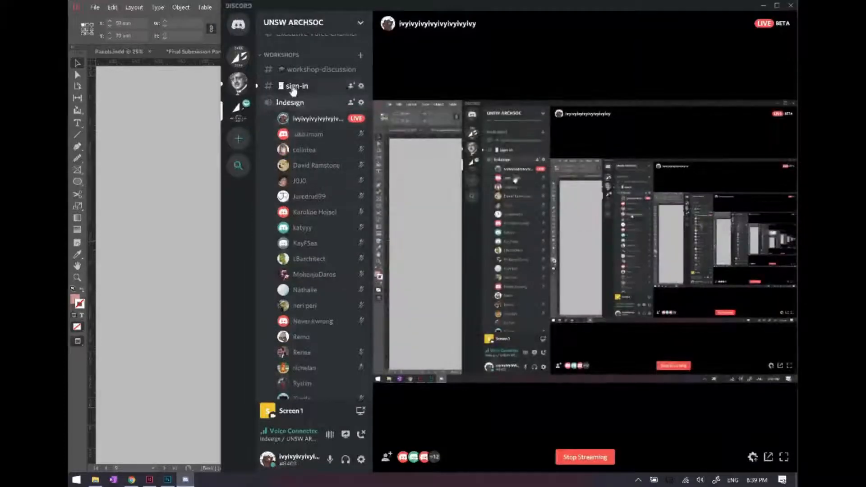
pyautogui.click(318, 71)
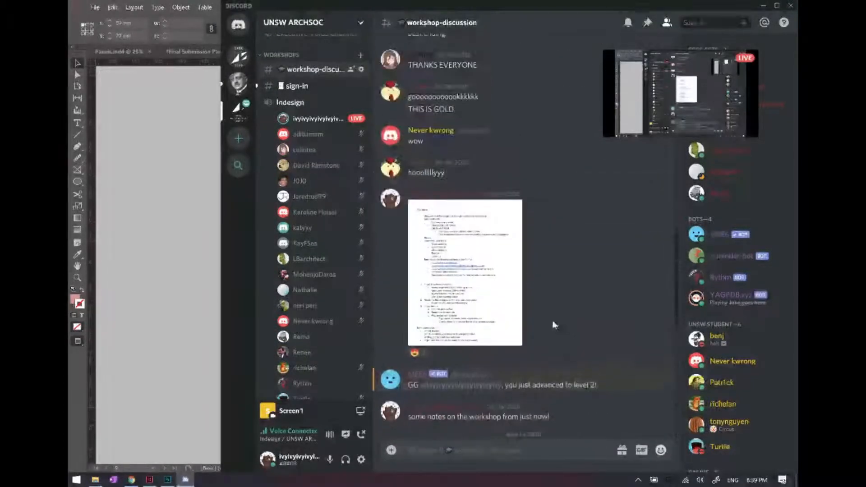
pyautogui.scroll(-4, 477, 137)
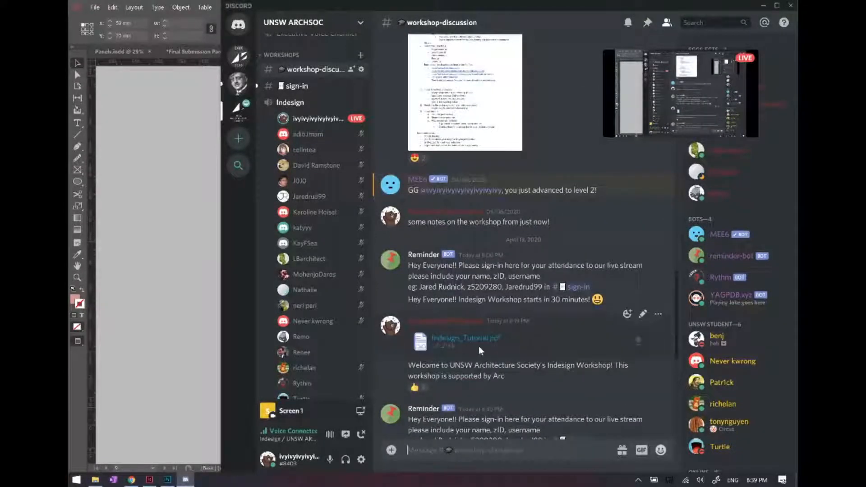
pyautogui.click(154, 261)
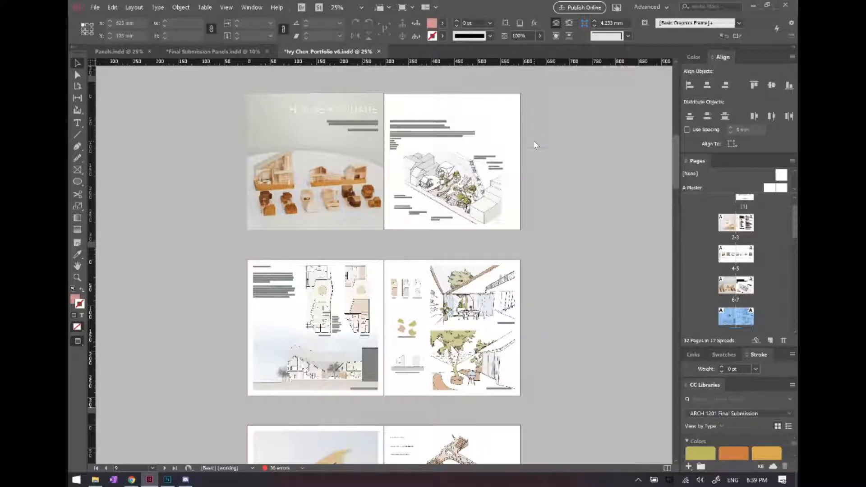
# Start a new print document based on the A3 preset.
pyautogui.hotkey('ctrl', 'n')
pyautogui.moveTo(588, 59); pyautogui.dragTo(486, 73)
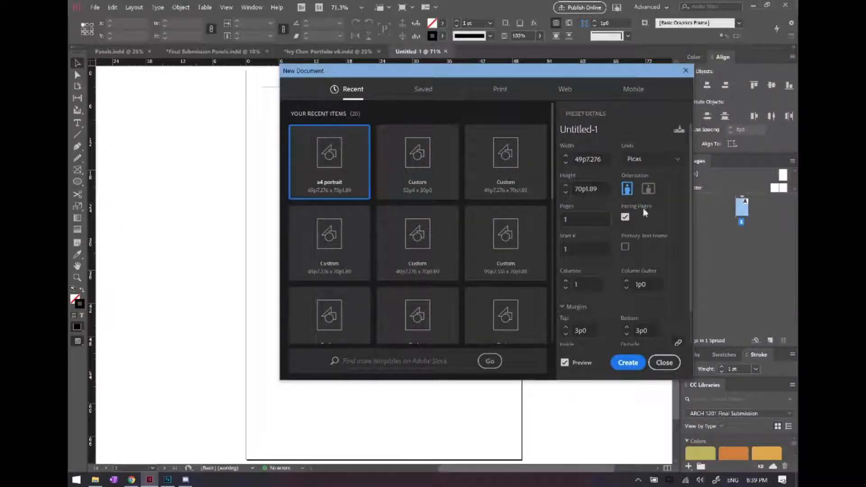
pyautogui.click(497, 90)
pyautogui.click(442, 209)
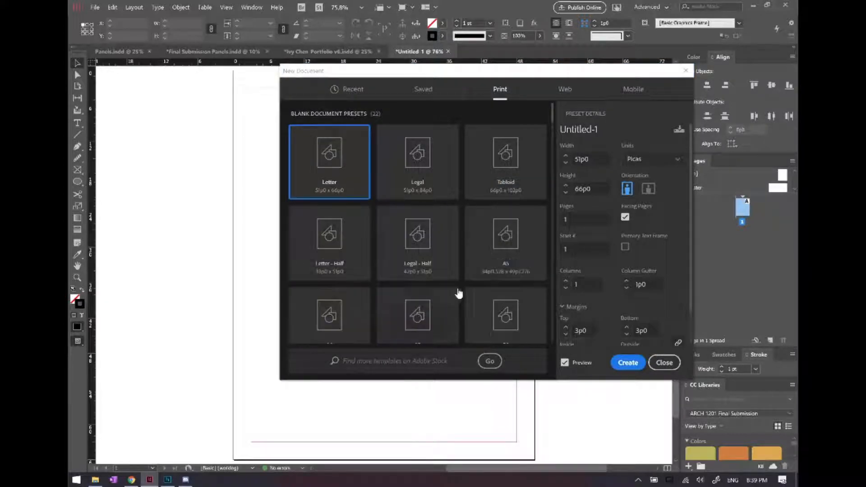
pyautogui.scroll(-1, 451, 280)
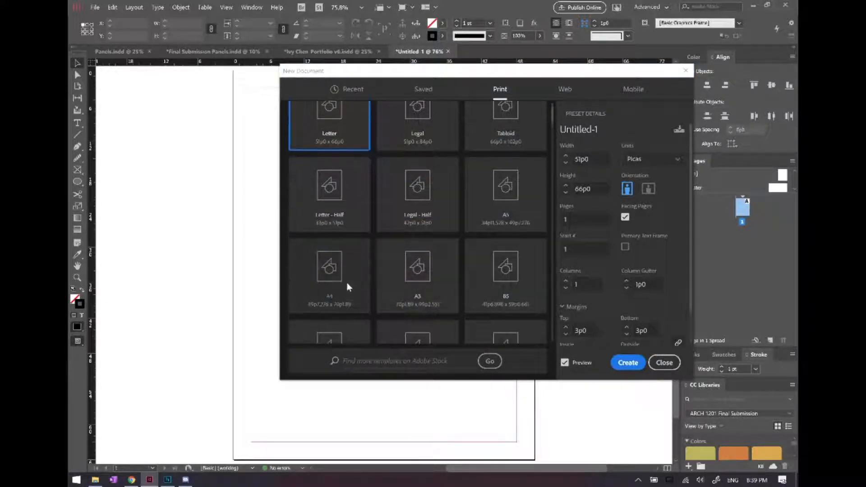
pyautogui.scroll(-2, 461, 280)
pyautogui.click(413, 167)
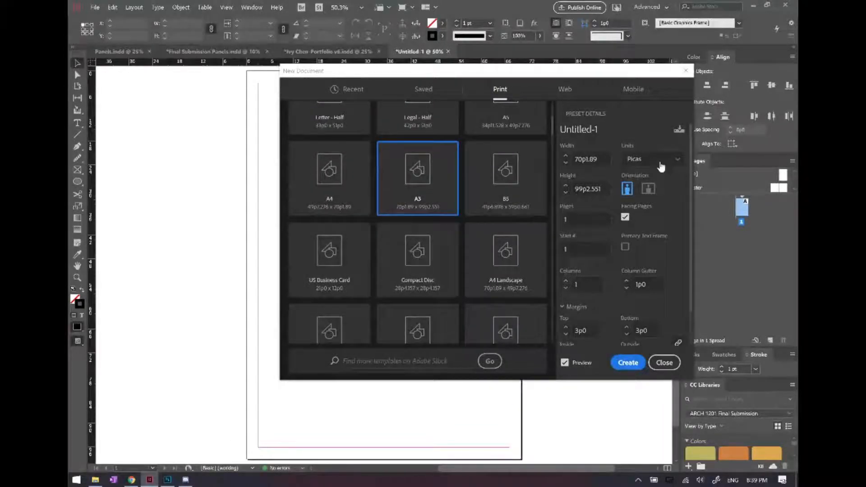
# Set the units to millimeters and the orientation to landscape, keep facing pages on, and create the document.
pyautogui.click(661, 167)
pyautogui.click(669, 229)
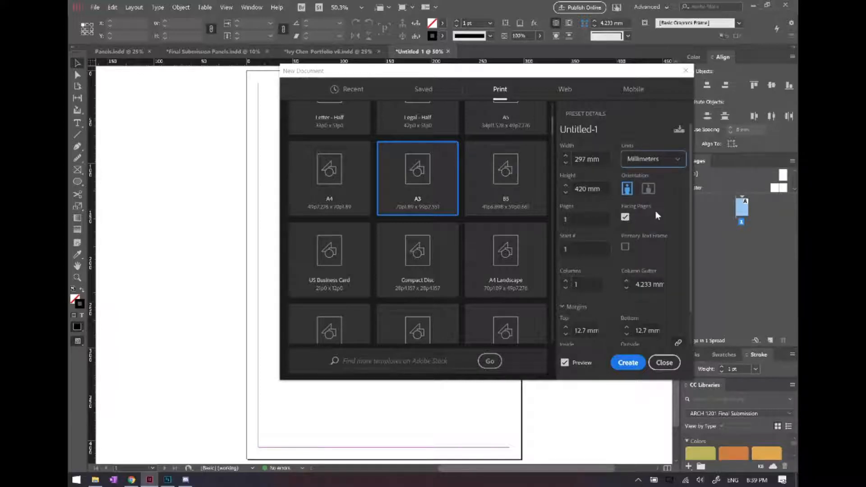
pyautogui.click(648, 188)
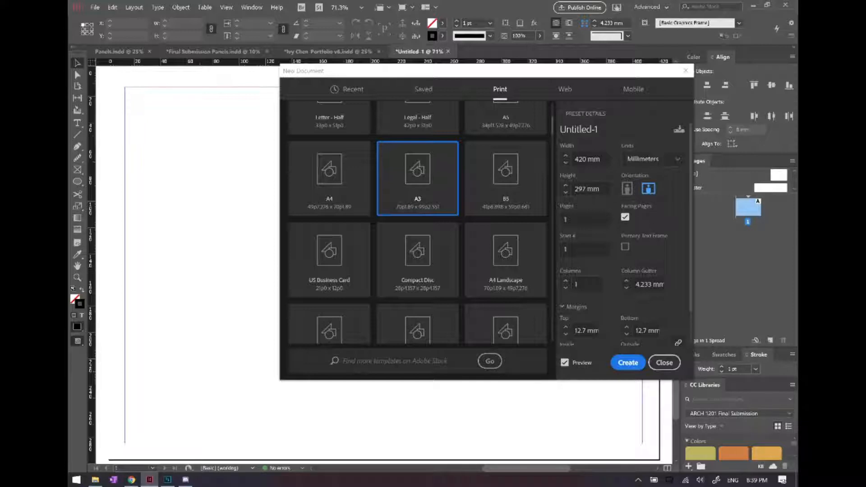
pyautogui.click(626, 217)
pyautogui.click(626, 217)
pyautogui.scroll(-2, 659, 239)
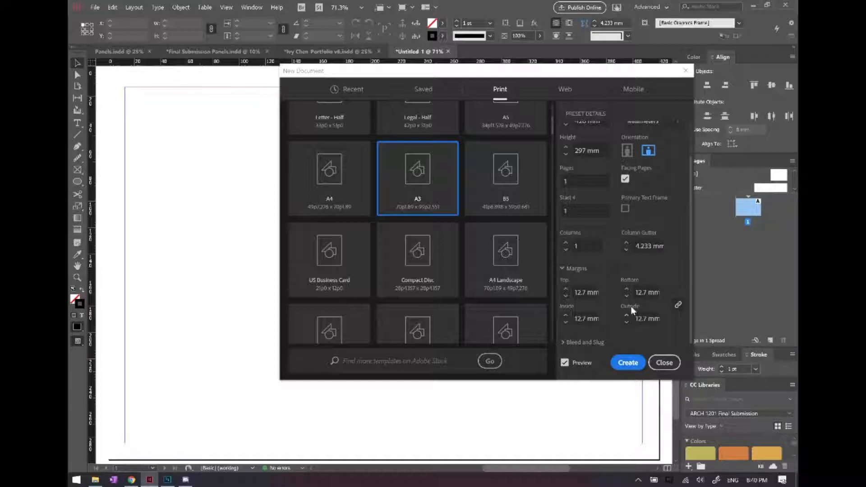
pyautogui.click(628, 364)
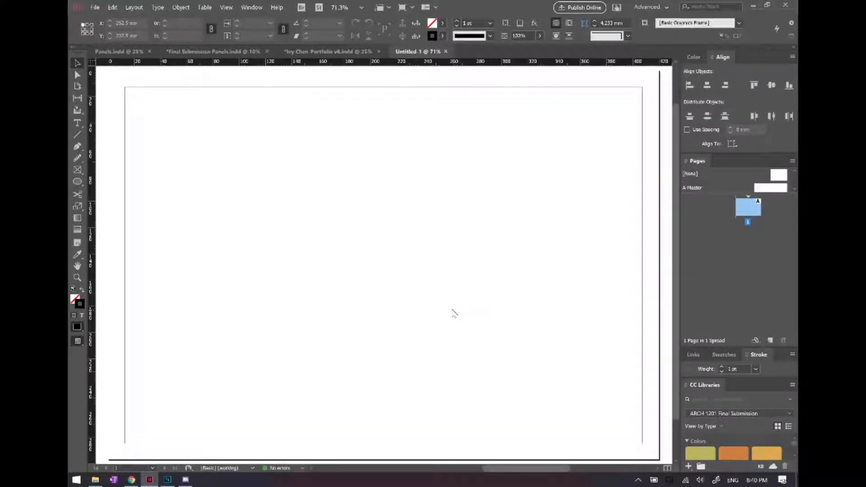
# Start a second new document from the recent A3 preset, set its units to millimeters, and review its bleed and slug settings.
pyautogui.hotkey('ctrl', 'n')
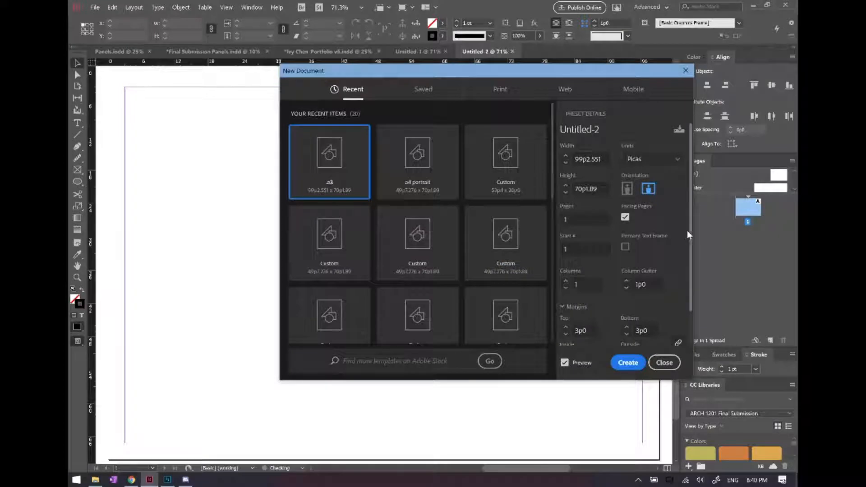
pyautogui.scroll(-1, 689, 232)
pyautogui.scroll(1, 676, 133)
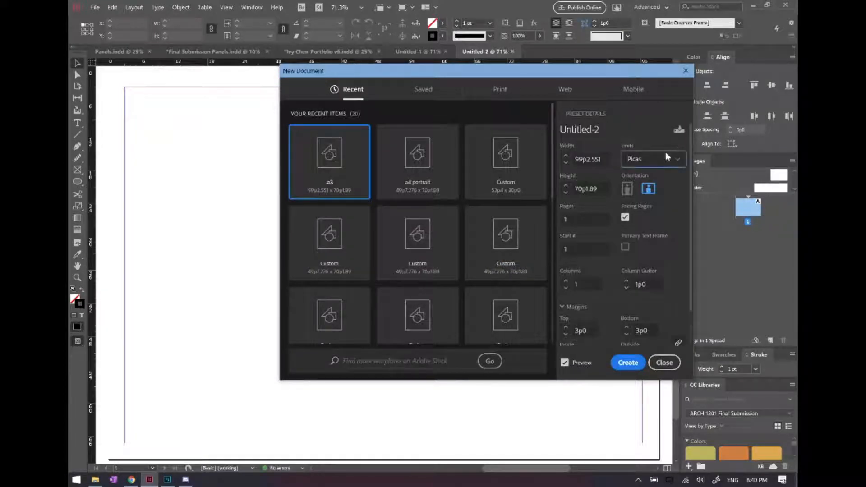
pyautogui.click(663, 153)
pyautogui.click(653, 226)
pyautogui.scroll(-1, 657, 225)
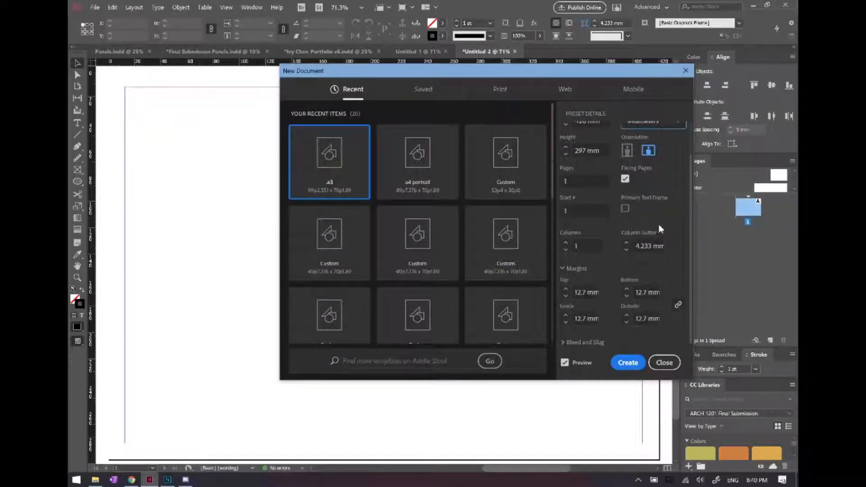
pyautogui.click(564, 342)
pyautogui.scroll(-3, 564, 342)
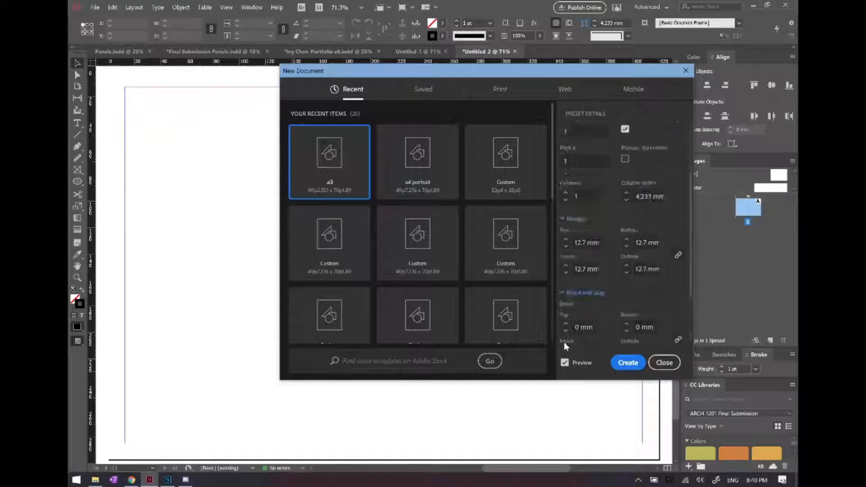
pyautogui.scroll(4, 585, 174)
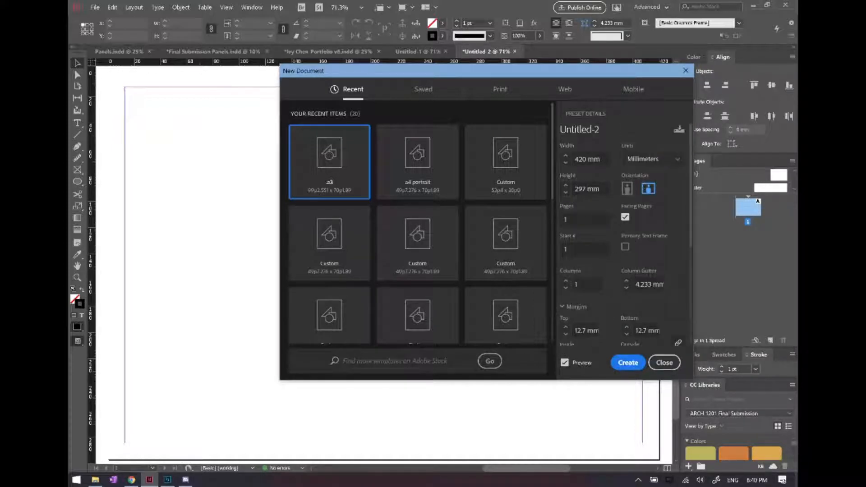
# Set the new document to 5 columns and create it, closing the earlier blank Untitled-1 document.
pyautogui.click(566, 282)
pyautogui.click(566, 282)
pyautogui.click(566, 283)
pyautogui.click(566, 282)
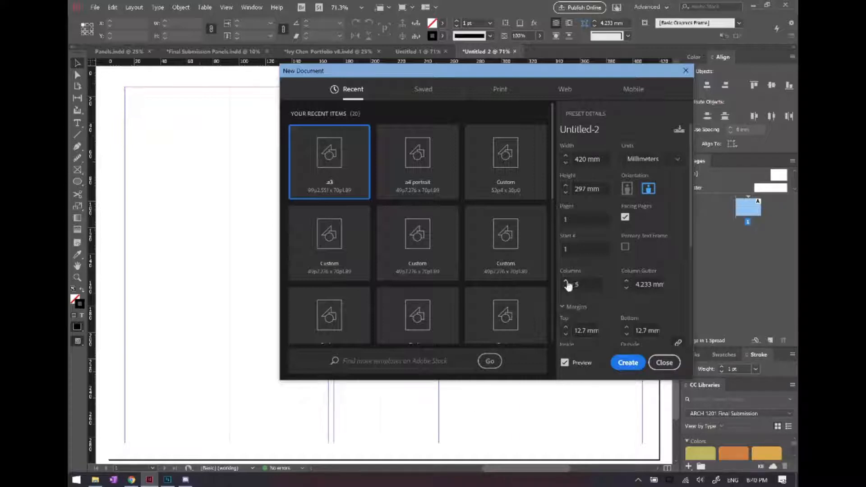
pyautogui.click(628, 363)
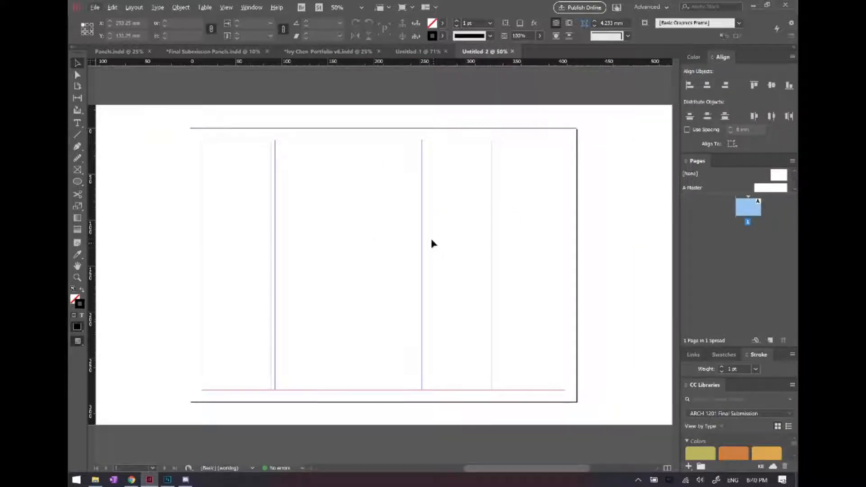
pyautogui.click(446, 52)
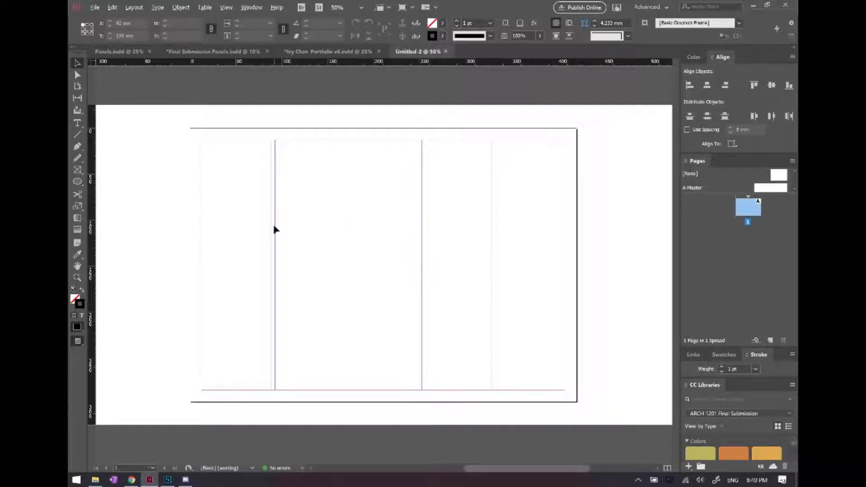
# Draw a rectangle frame about 123 mm by 73 mm starting at the page's left margin and deselect it.
pyautogui.scroll(1, 249, 229)
pyautogui.click(78, 170)
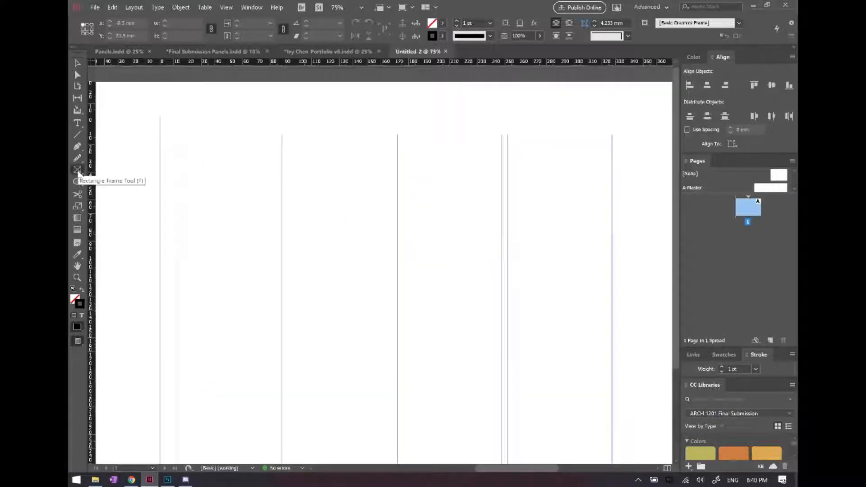
pyautogui.moveTo(177, 185); pyautogui.dragTo(348, 287)
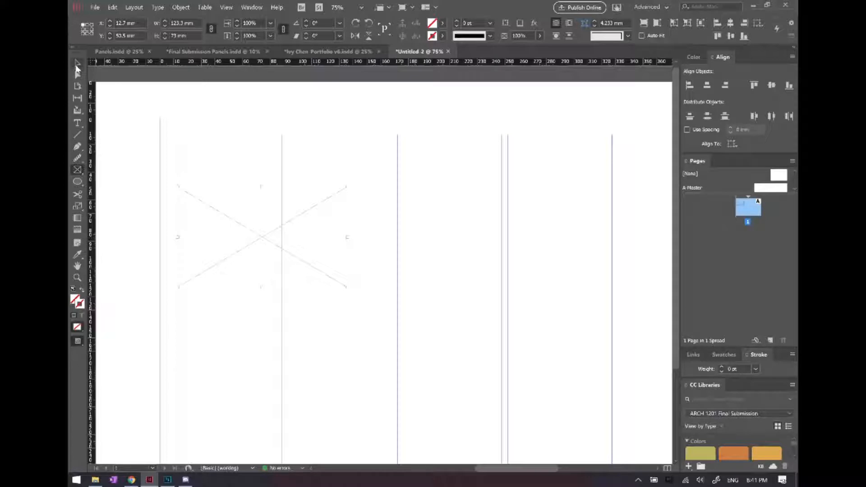
pyautogui.click(77, 66)
pyautogui.click(415, 231)
# Place the Exploded Axo image from the Links folder in a frame about 83 mm by 118 mm around the third column.
pyautogui.hotkey('ctrl', 'd')
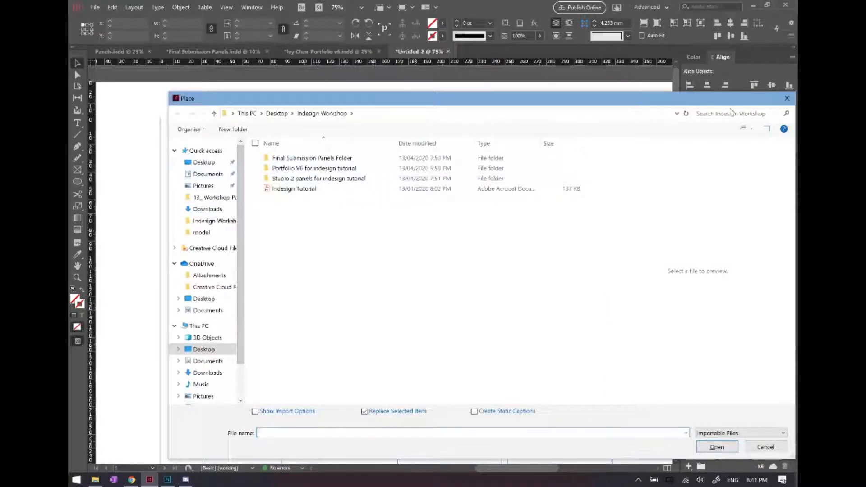
pyautogui.click(788, 98)
pyautogui.click(97, 480)
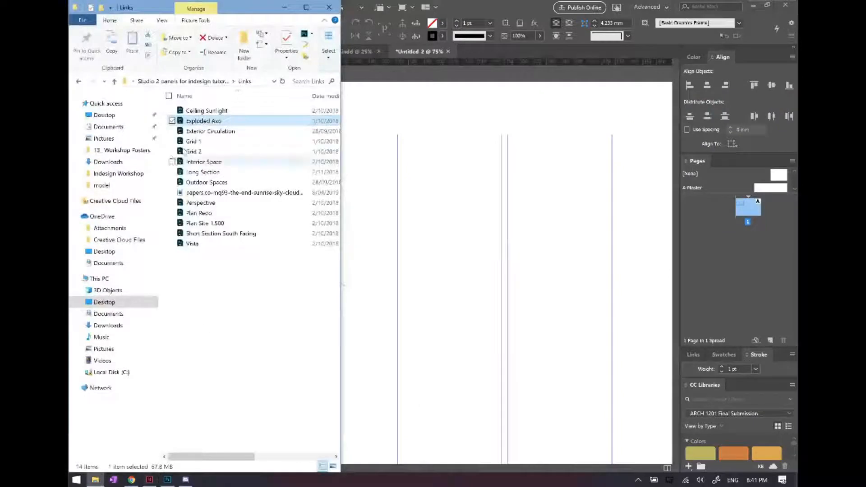
pyautogui.moveTo(208, 121); pyautogui.dragTo(435, 198)
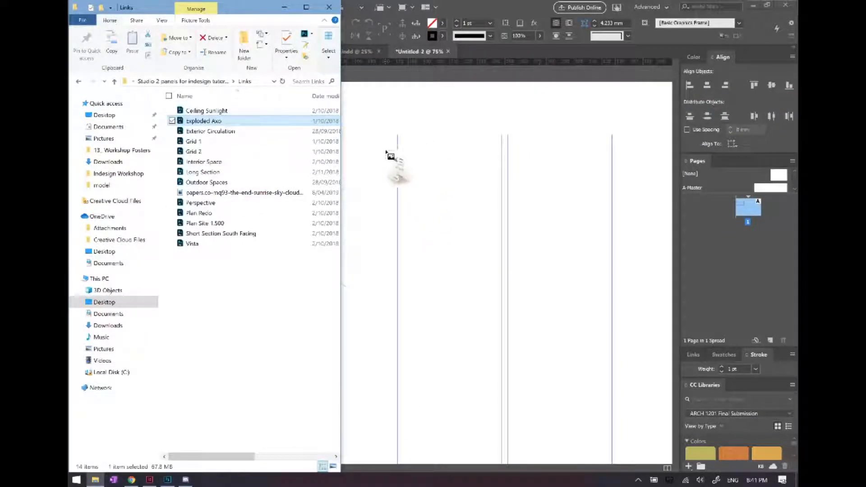
pyautogui.moveTo(385, 150); pyautogui.dragTo(527, 312)
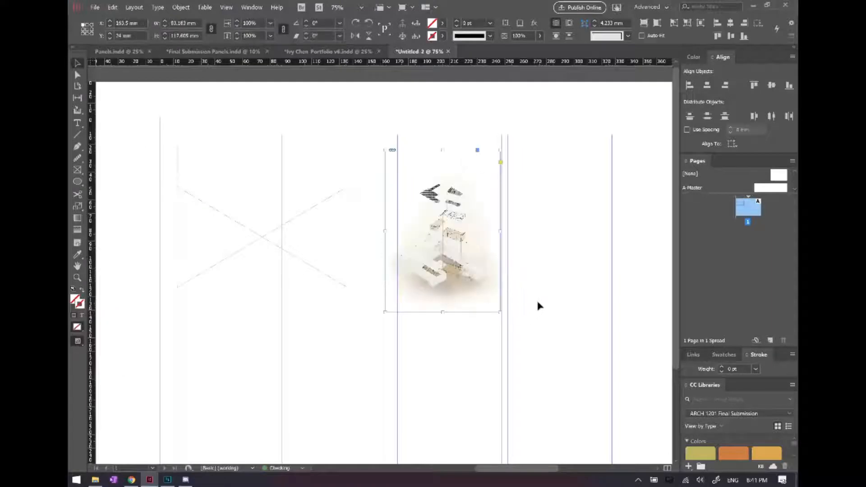
# Shift the placed image slightly right and down, and crop its frame from the right to about 55.5 mm wide.
pyautogui.moveTo(503, 280); pyautogui.dragTo(530, 290)
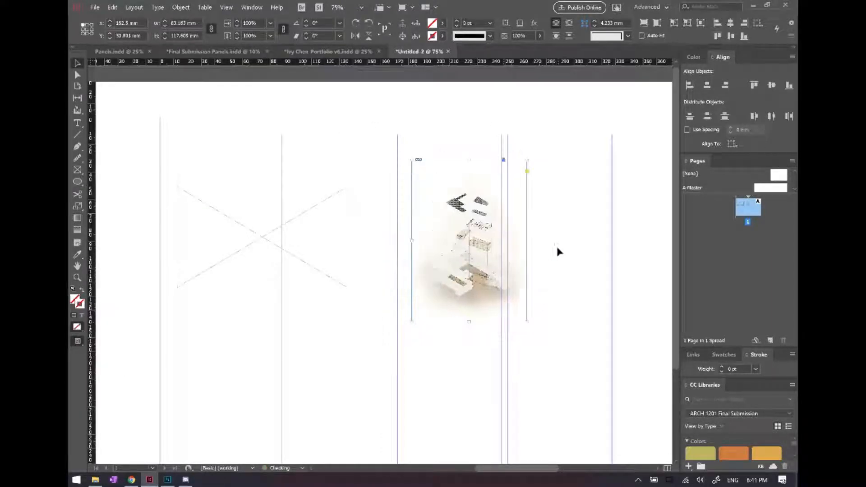
pyautogui.moveTo(528, 242); pyautogui.dragTo(492, 240)
pyautogui.click(549, 248)
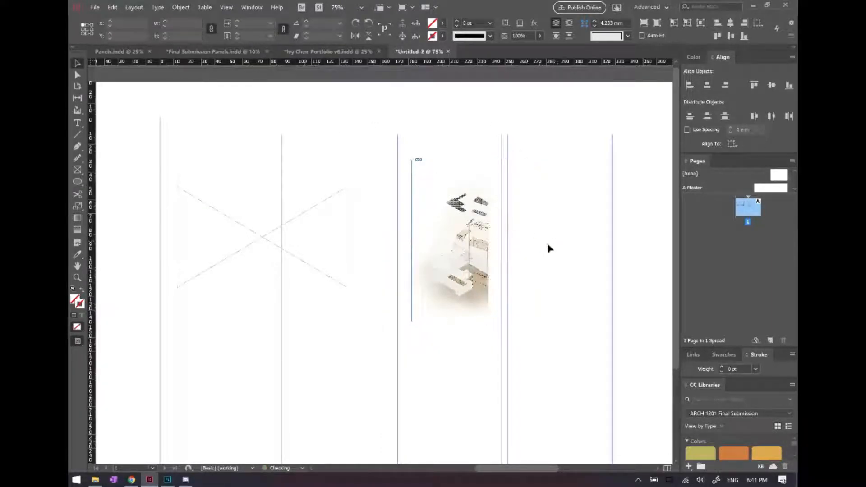
# Widen the image frame to about 95 mm and move it so its left edge aligns with the third column.
pyautogui.click(486, 243)
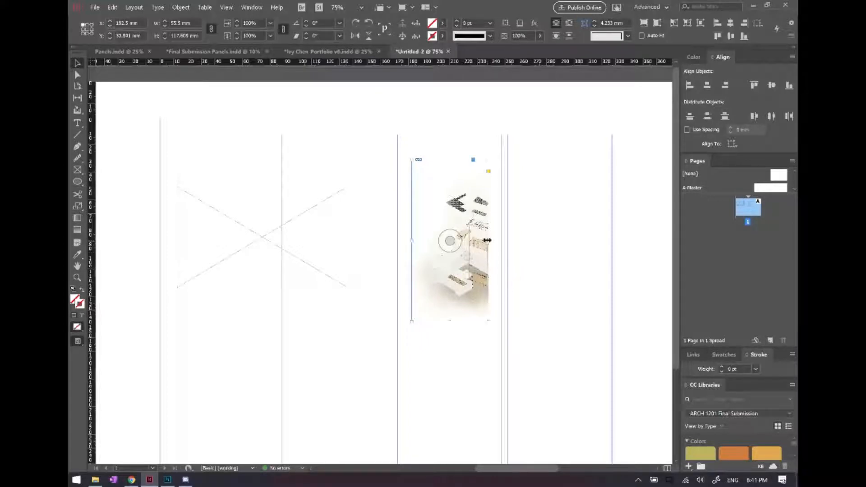
pyautogui.moveTo(489, 244); pyautogui.dragTo(543, 255)
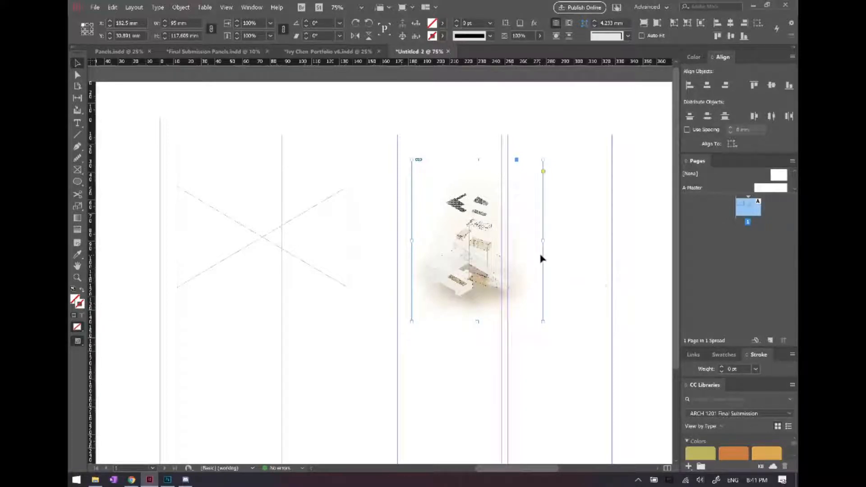
pyautogui.moveTo(517, 248); pyautogui.dragTo(502, 236)
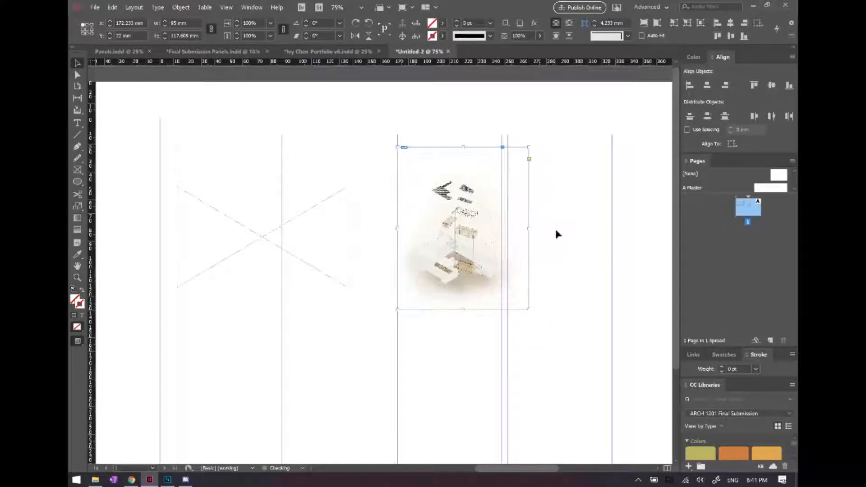
pyautogui.click(556, 234)
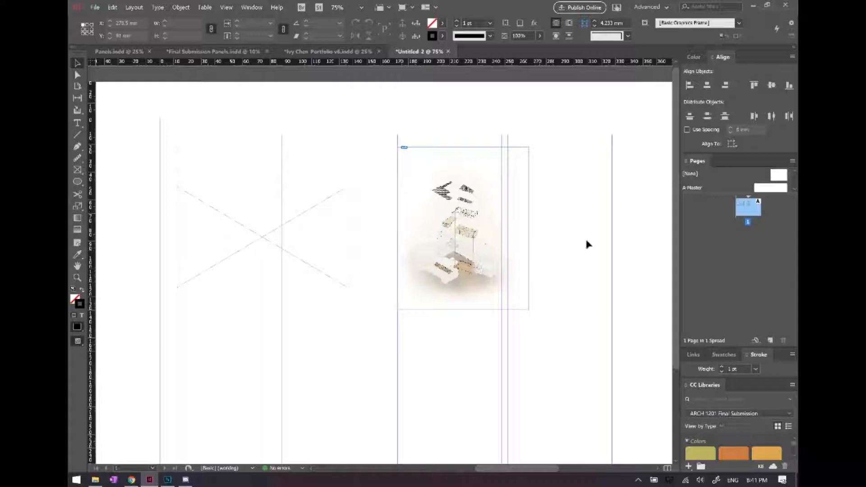
pyautogui.moveTo(455, 229); pyautogui.dragTo(474, 248)
pyautogui.hotkey('ctrl', 'z')
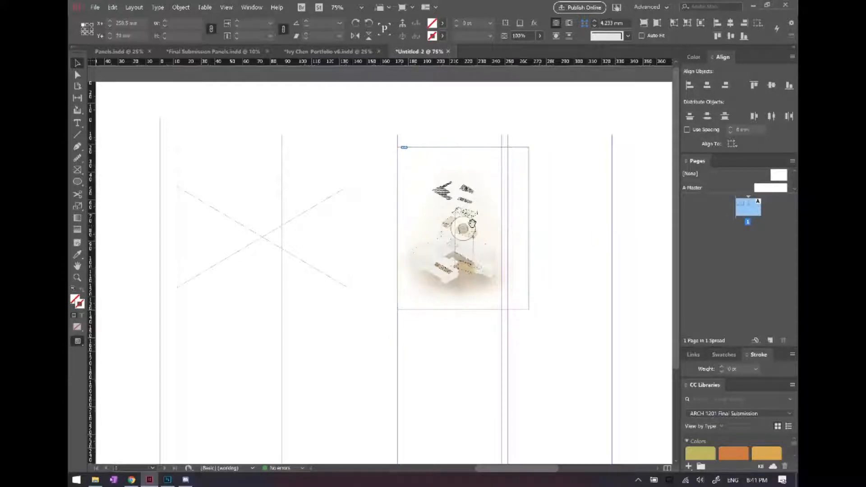
# Edit the image's original in Photoshop, paint a red freehand squiggle on the Colour layer, save it and return to InDesign.
pyautogui.rightClick(472, 228)
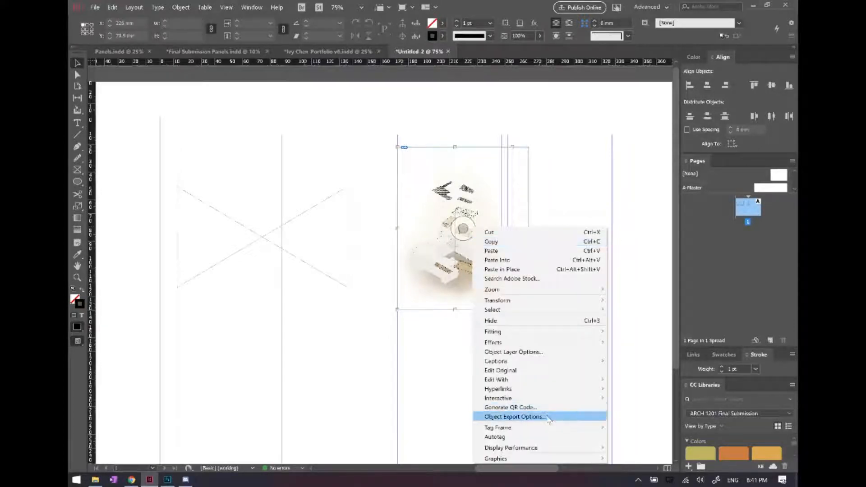
pyautogui.click(501, 371)
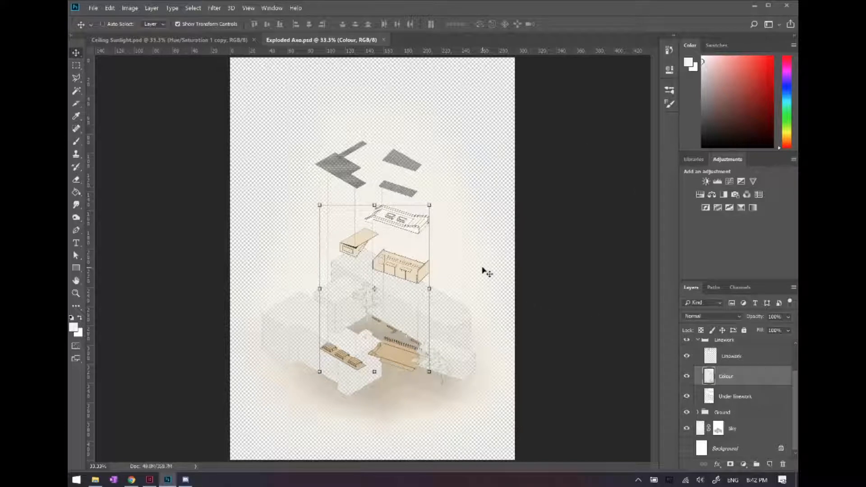
pyautogui.press('b')
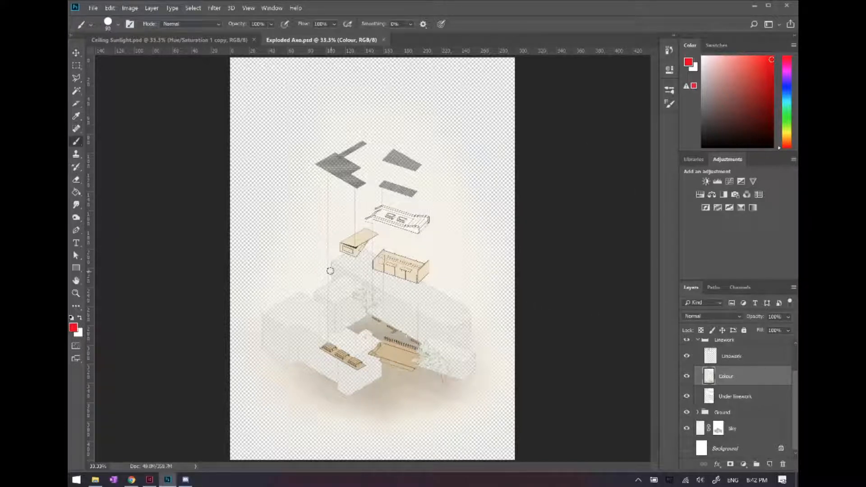
pyautogui.moveTo(302, 265)
pyautogui.mouseDown()
pyautogui.moveTo(307, 253)
pyautogui.moveTo(415, 336)
pyautogui.moveTo(445, 321)
pyautogui.mouseUp()
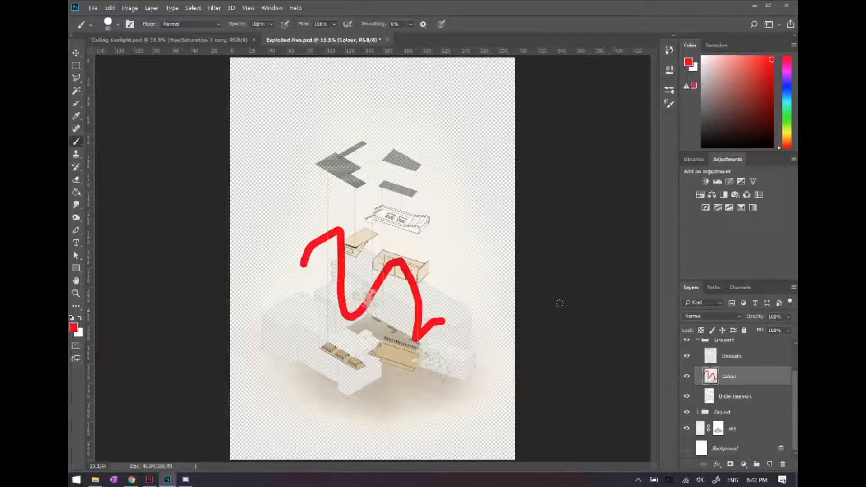
pyautogui.hotkey('ctrl', 's')
pyautogui.click(757, 4)
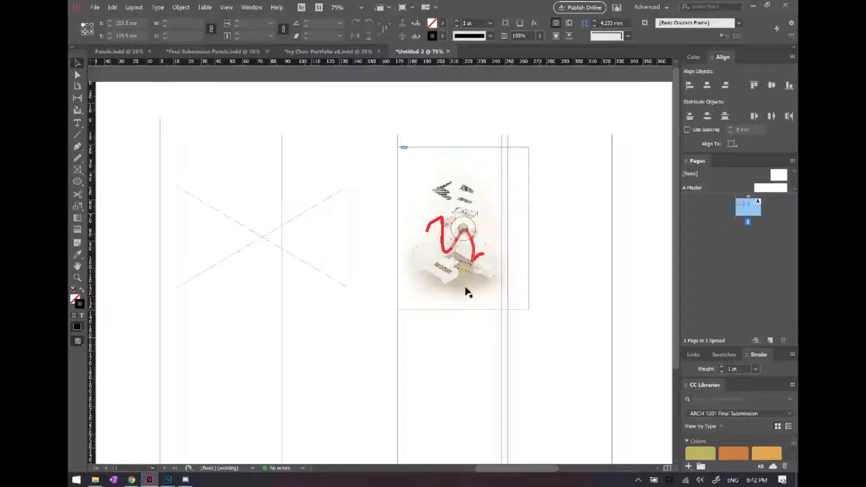
# Move the updated image frame down to around the middle of the page and view the layout in Preview mode.
pyautogui.moveTo(480, 192); pyautogui.dragTo(497, 236)
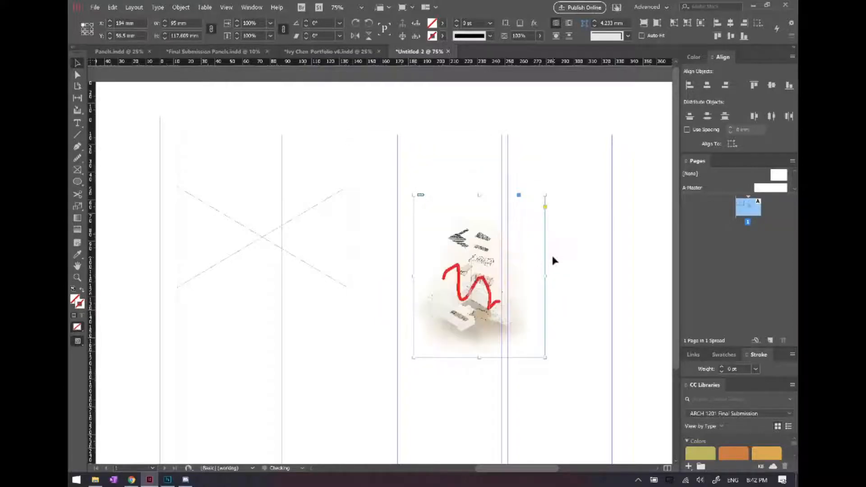
pyautogui.hotkey('ctrl', '-')
pyautogui.moveTo(445, 227); pyautogui.dragTo(427, 263)
pyautogui.press('w')
pyautogui.click(306, 277)
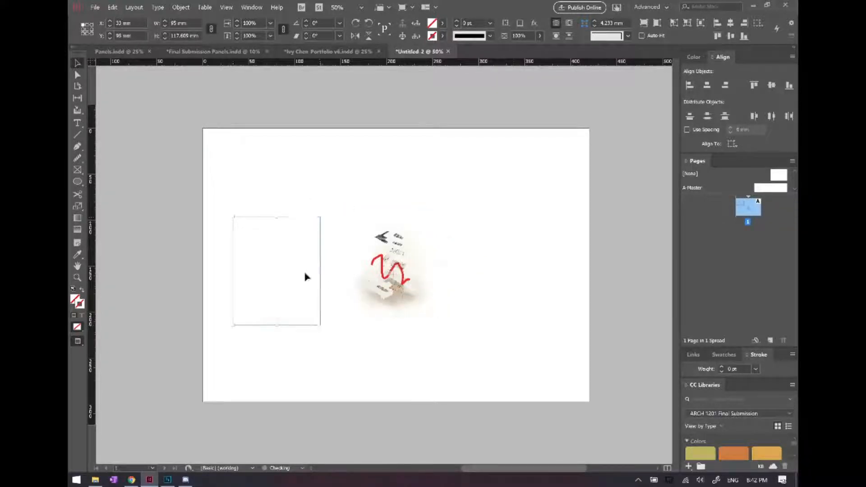
# Duplicate the exploded axo image to the right of the original and compare the page in Preview and Normal mode.
pyautogui.click(458, 273)
pyautogui.moveTo(420, 288); pyautogui.dragTo(530, 295)
pyautogui.press('w')
pyautogui.click(576, 239)
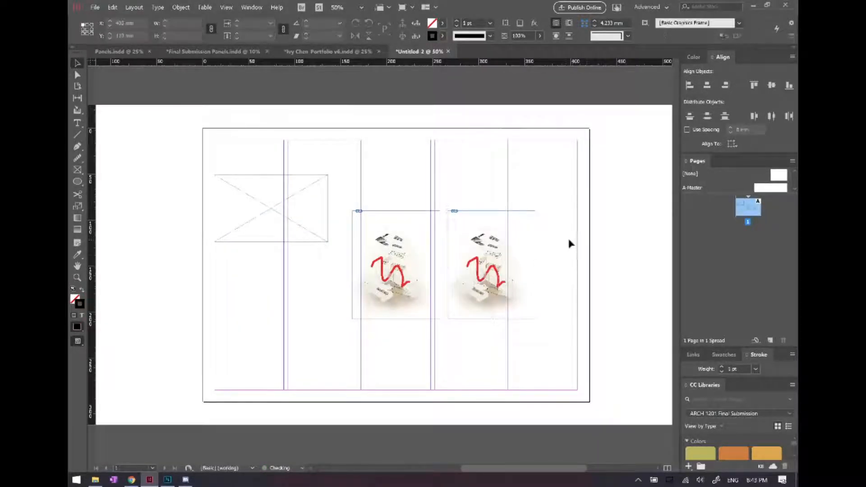
pyautogui.press('w')
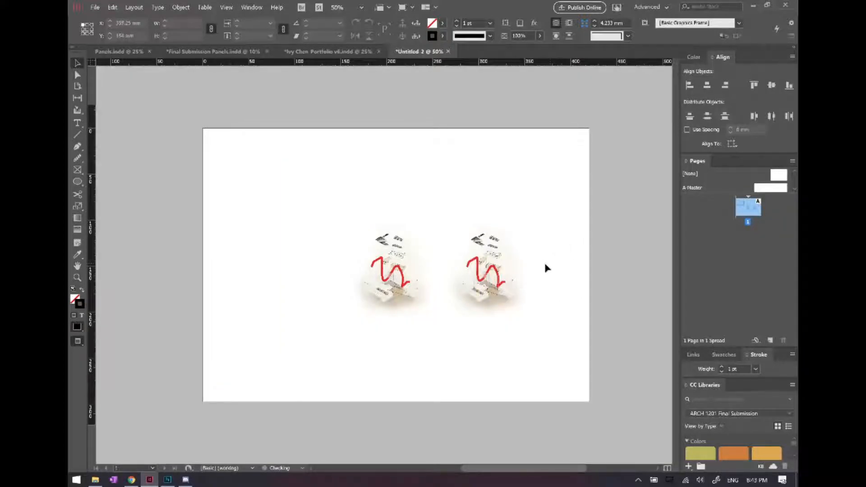
pyautogui.press('w')
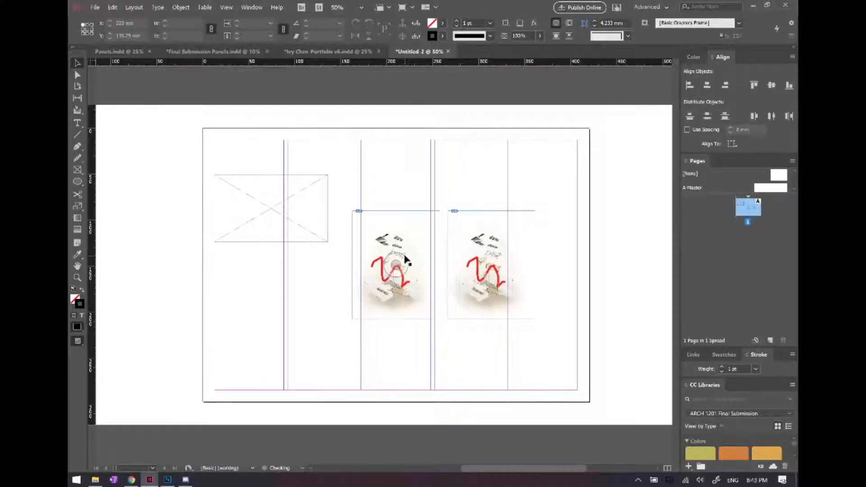
# Set the display performance of the left exploded axo image to High Quality Display.
pyautogui.scroll(1, 405, 282)
pyautogui.click(405, 295)
pyautogui.rightClick(402, 293)
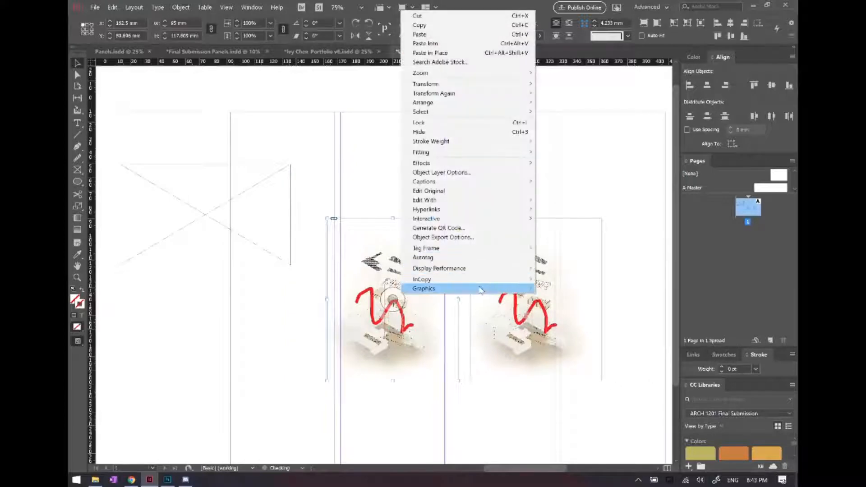
pyautogui.moveTo(481, 270)
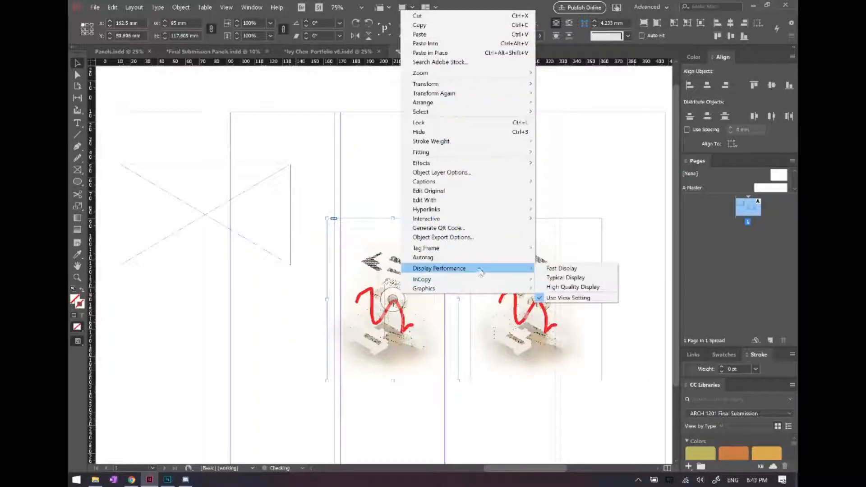
pyautogui.click(565, 288)
pyautogui.scroll(2, 379, 346)
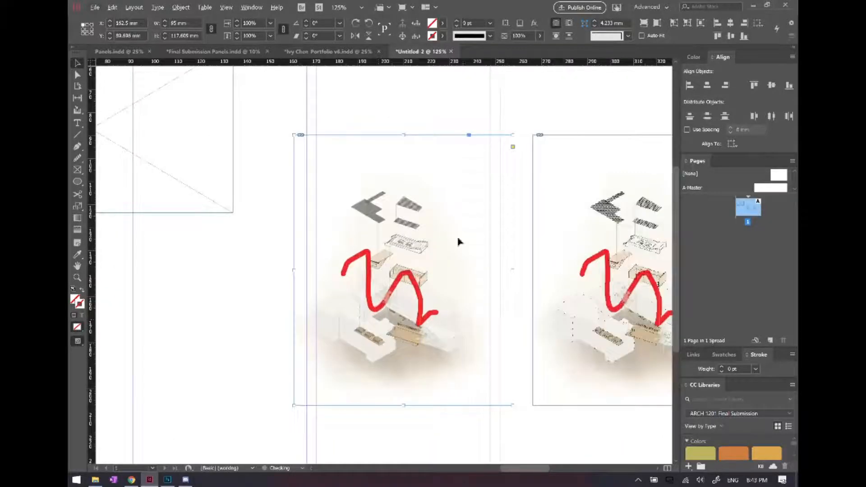
# Set the left image's display performance to Typical Display and review its display performance options.
pyautogui.rightClick(403, 260)
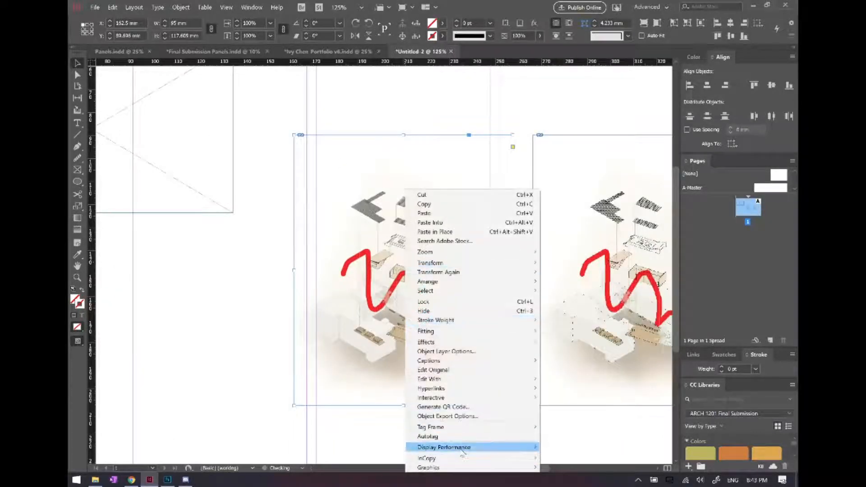
pyautogui.click(564, 467)
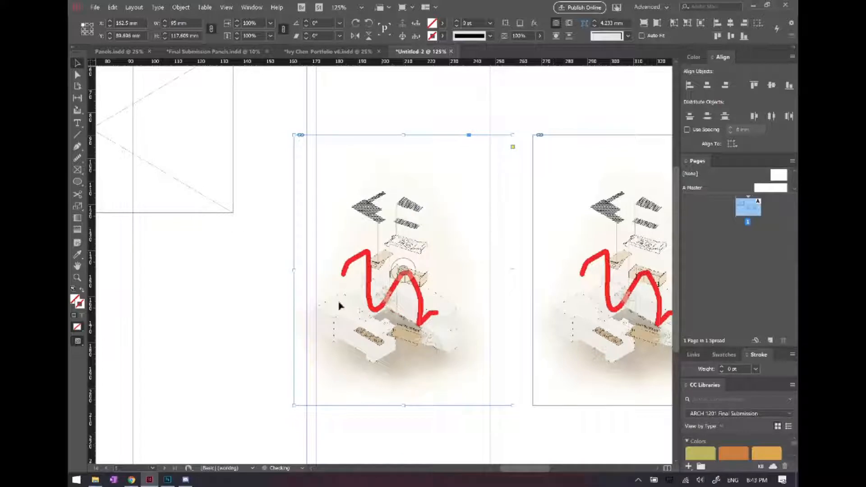
pyautogui.scroll(-1, 318, 304)
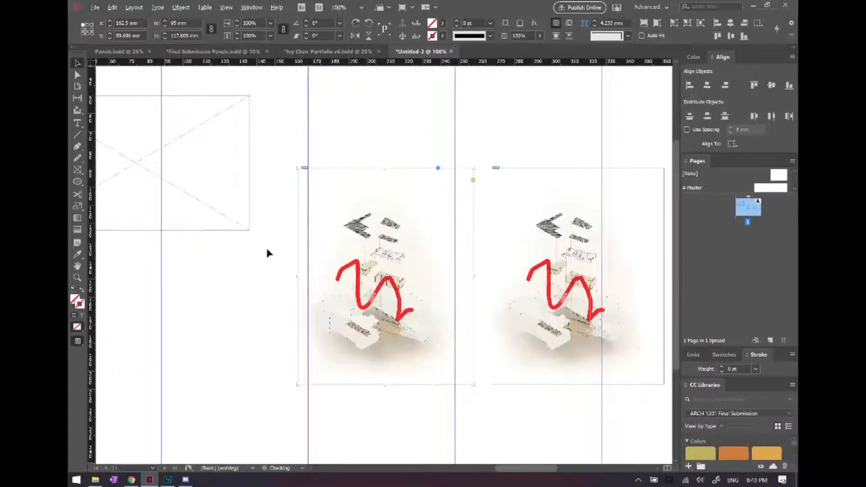
pyautogui.rightClick(394, 275)
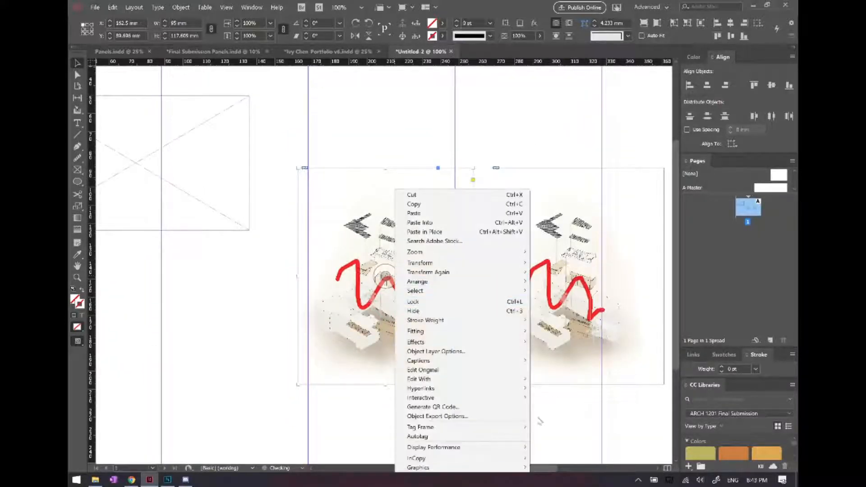
pyautogui.click(507, 436)
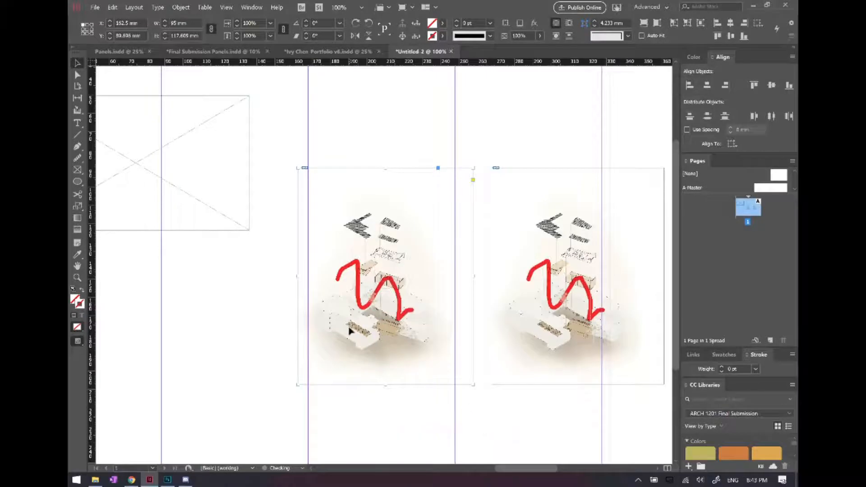
pyautogui.scroll(-1, 350, 332)
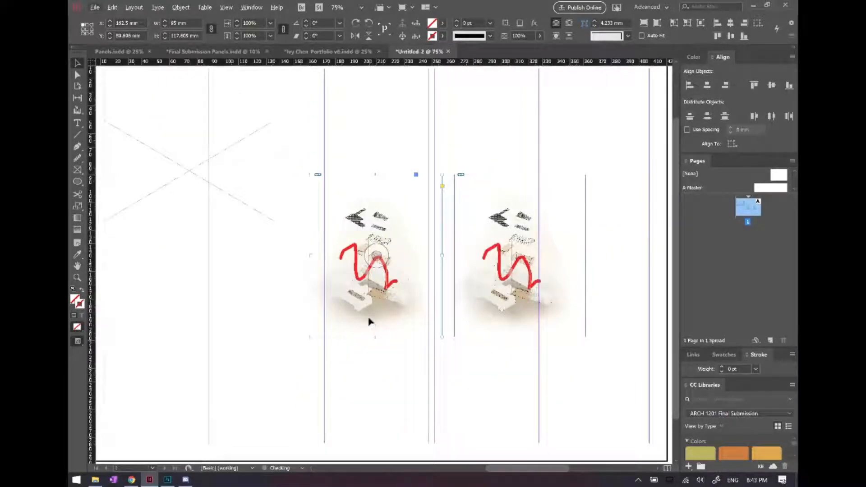
pyautogui.rightClick(381, 271)
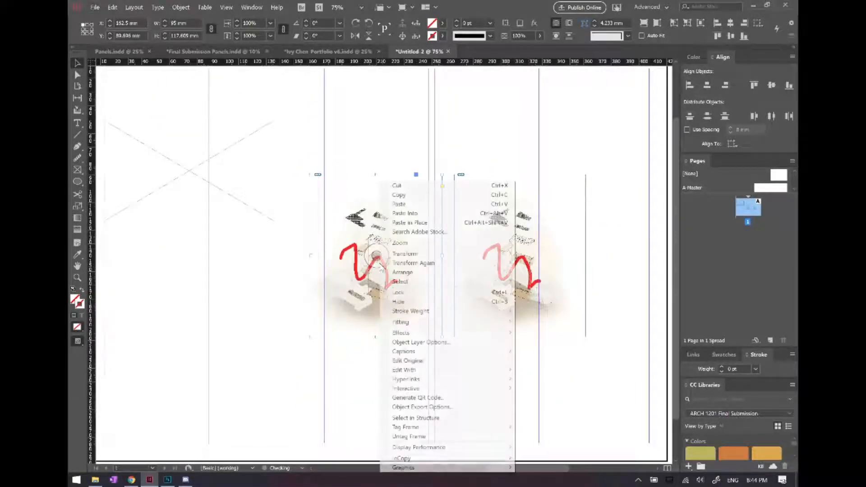
pyautogui.moveTo(454, 450)
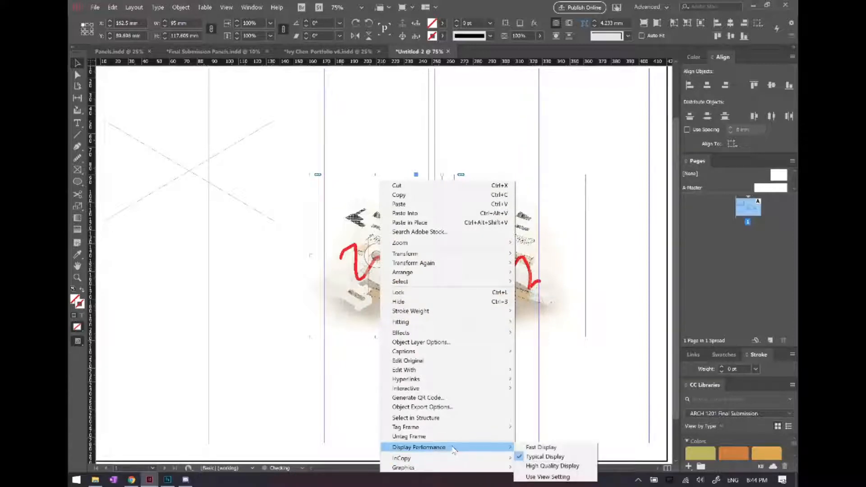
pyautogui.click(193, 396)
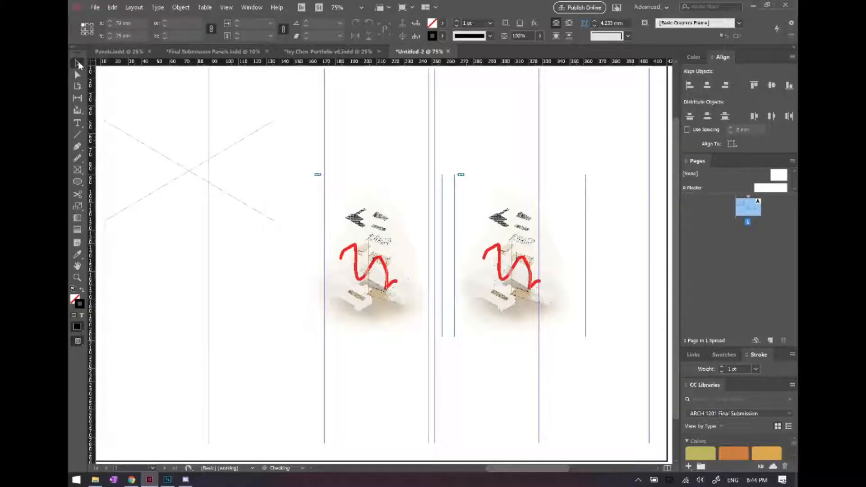
# Extend the left image's frame upward to a height of about 126 mm.
pyautogui.click(380, 183)
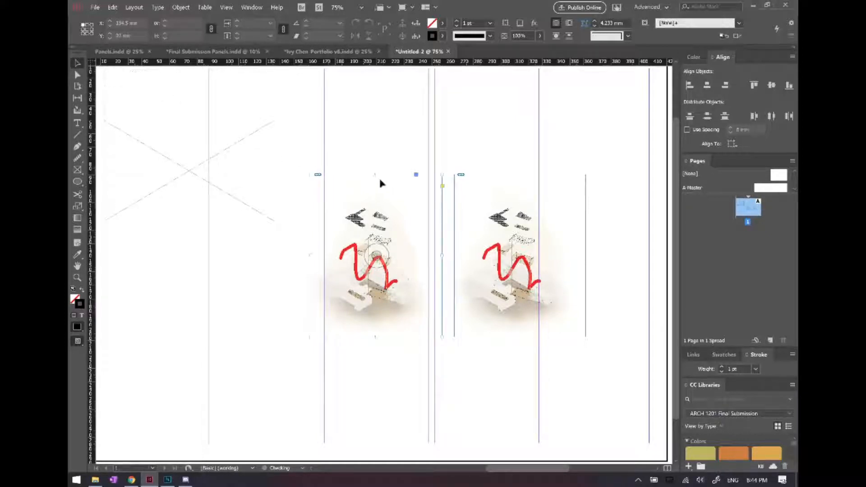
pyautogui.moveTo(375, 174)
pyautogui.mouseDown()
pyautogui.moveTo(379, 232)
pyautogui.moveTo(383, 164)
pyautogui.mouseUp()
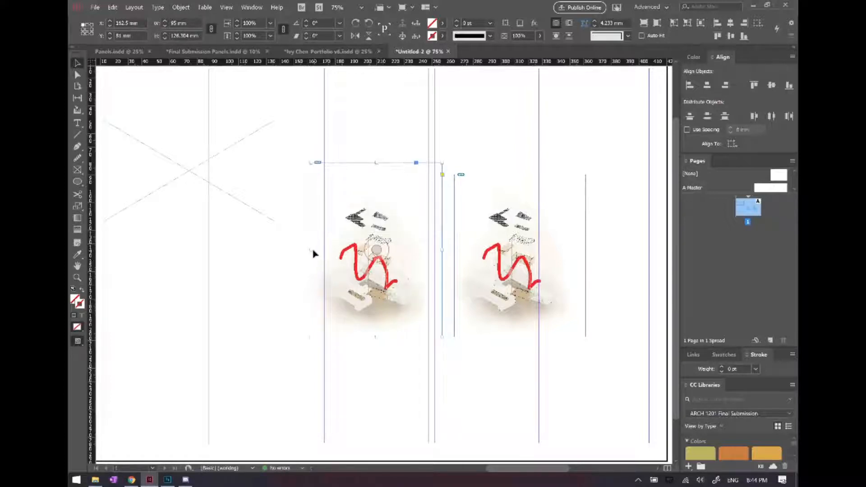
# Extend the left exploded axo image's frame leftward to a width of about 99.5 mm and move the image slightly left.
pyautogui.moveTo(314, 252)
pyautogui.mouseDown()
pyautogui.moveTo(328, 251)
pyautogui.moveTo(305, 251)
pyautogui.mouseUp()
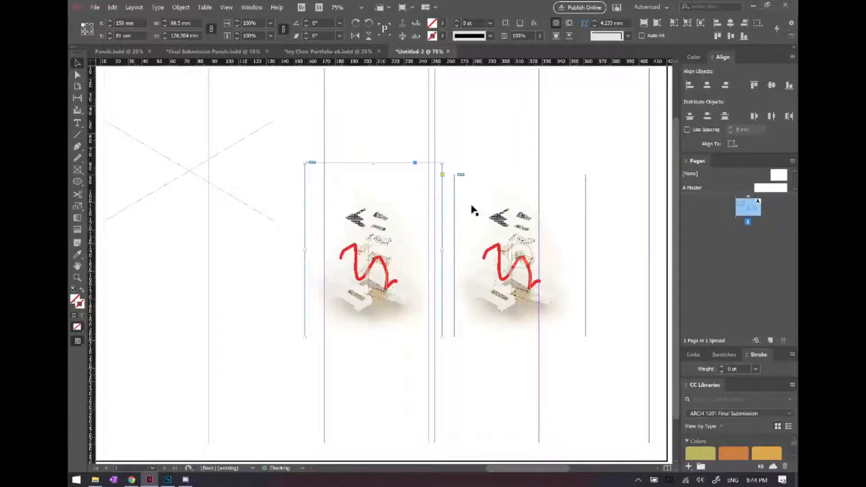
pyautogui.moveTo(386, 211); pyautogui.dragTo(359, 208)
pyautogui.click(423, 139)
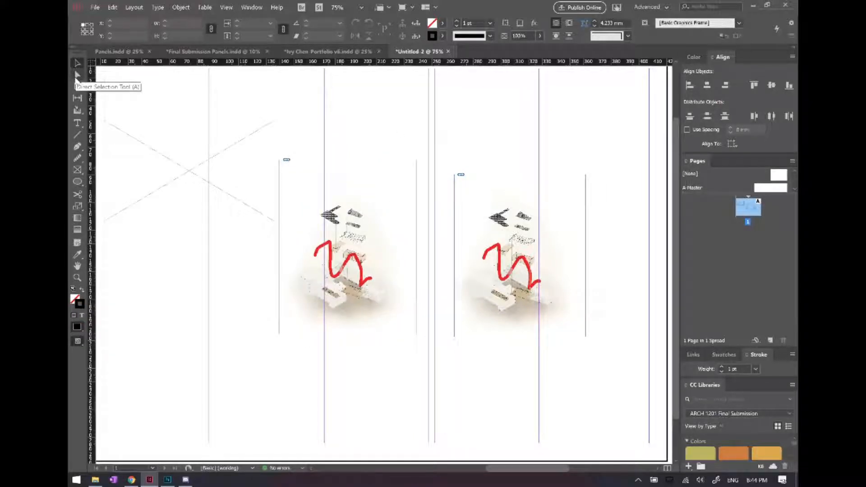
# Try reshaping the left image's frame by moving only its upper-right anchor point inward, and undo the change.
pyautogui.click(77, 77)
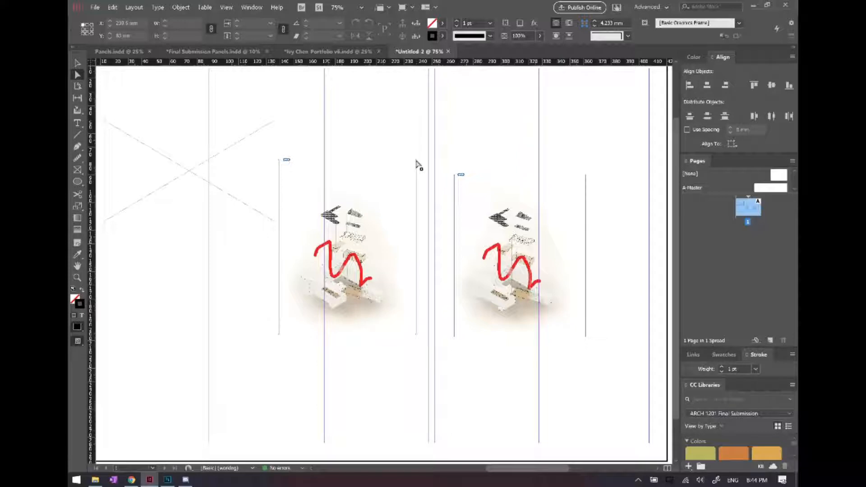
pyautogui.moveTo(416, 164); pyautogui.dragTo(374, 211)
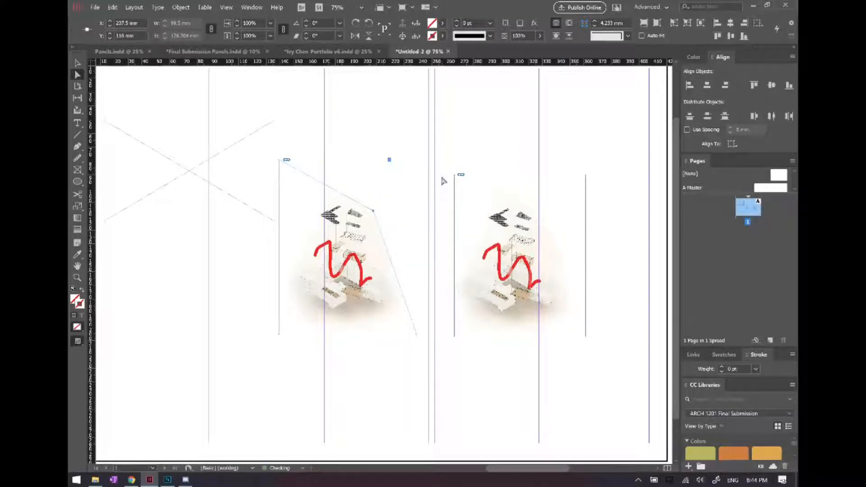
pyautogui.hotkey('ctrl', 'z')
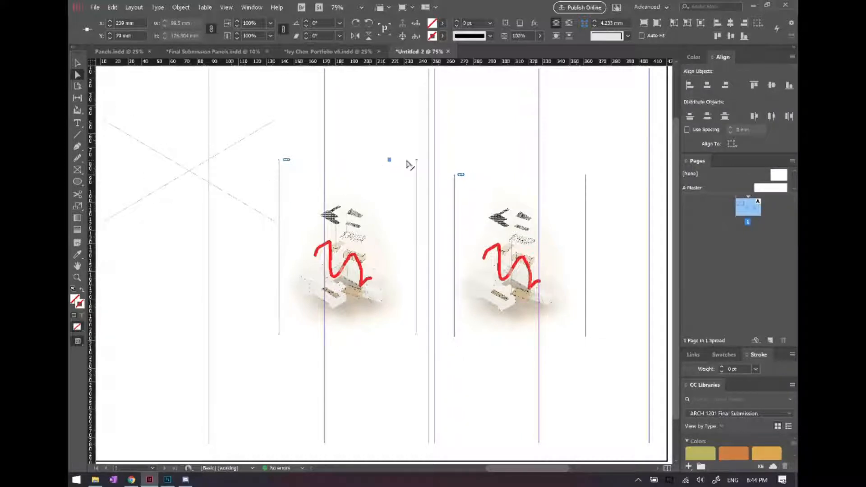
pyautogui.keyDown('ctrl'); pyautogui.click(473, 180); pyautogui.keyUp('ctrl')
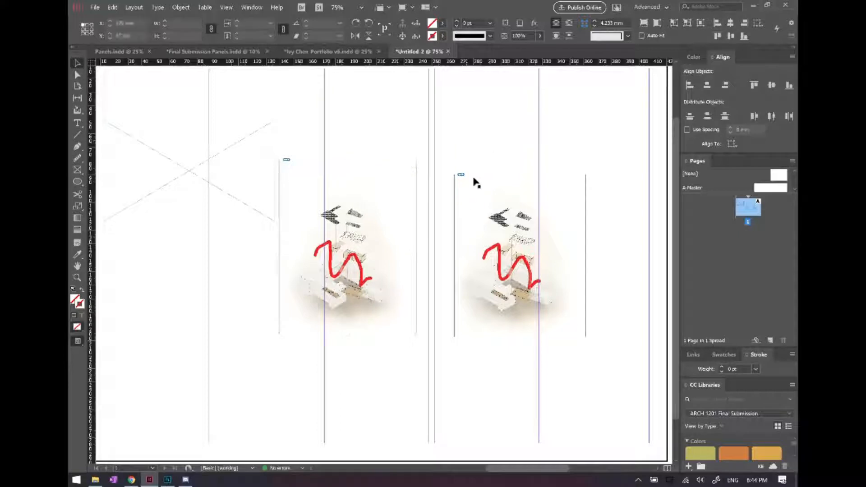
# Switch to Photoshop and clear the red scribble from the Colour layer of Exploded Axo.psd.
pyautogui.hotkey('ctrl', '-')
pyautogui.click(167, 480)
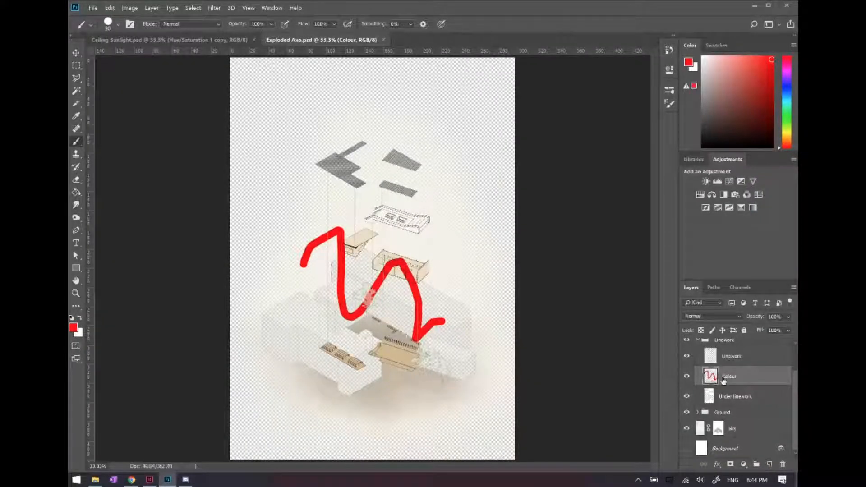
pyautogui.hotkey('ctrl', 'a')
pyautogui.press('Delete')
pyautogui.hotkey('ctrl', 'd')
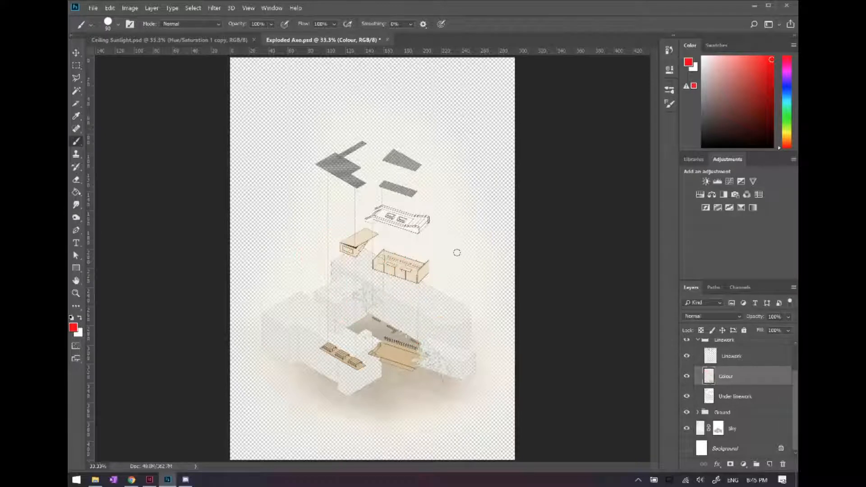
# Switch back to InDesign, update the left image's modified link and delete the right duplicate.
pyautogui.hotkey('alt', 'Tab')
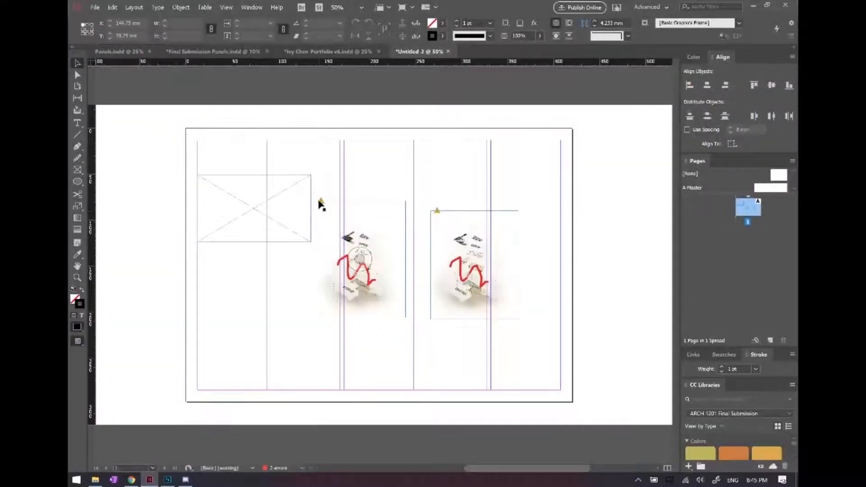
pyautogui.click(268, 182)
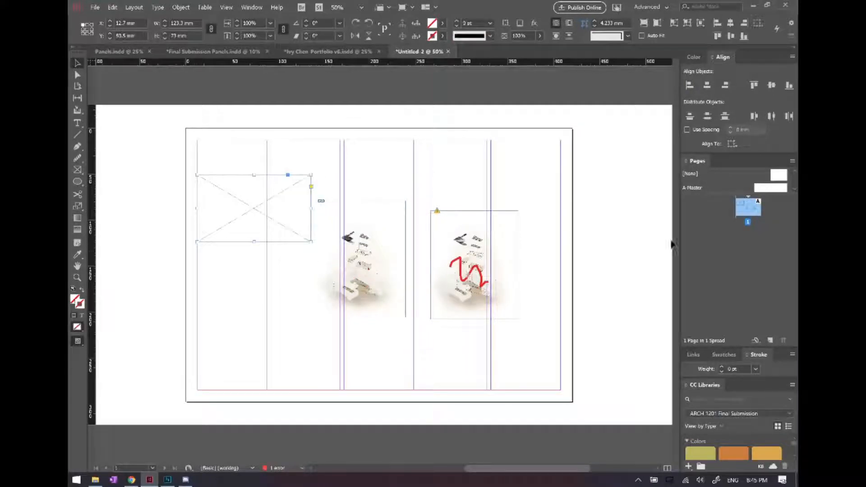
pyautogui.click(532, 265)
pyautogui.click(514, 239)
pyautogui.press('Delete')
# In Preview mode, scale the remaining axo image with its frame to about 166 × 210 mm and place it low on the page.
pyautogui.press('w')
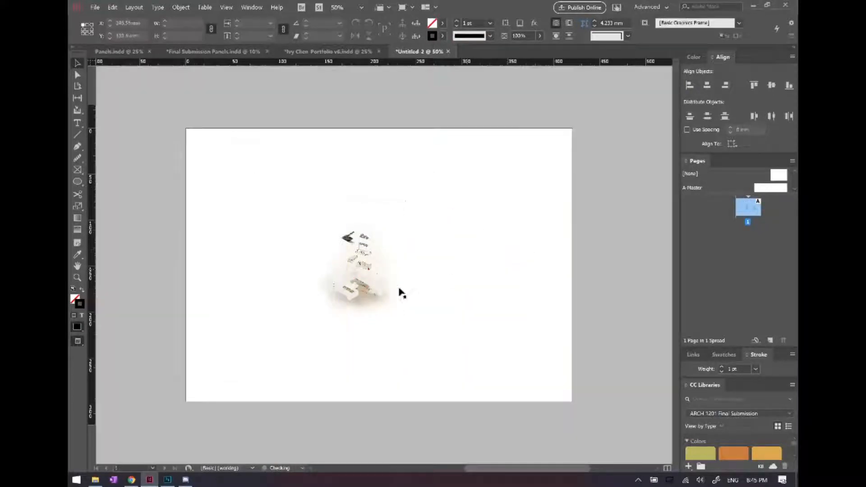
pyautogui.moveTo(374, 279); pyautogui.dragTo(347, 289)
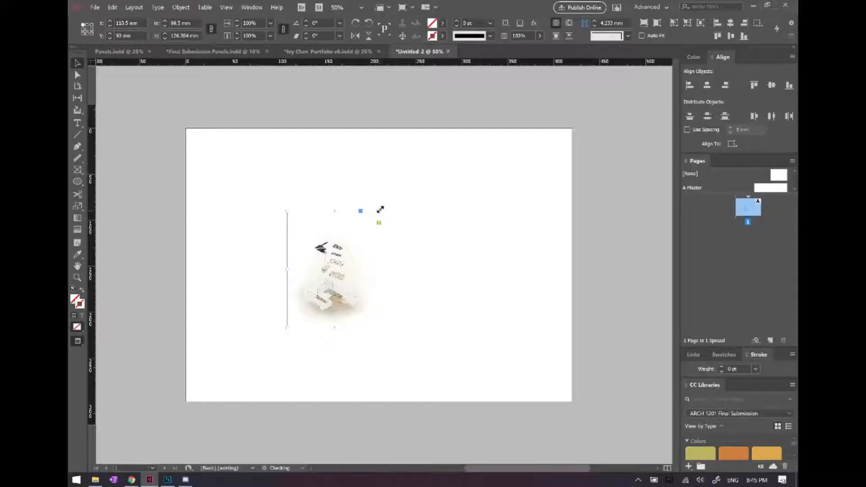
pyautogui.moveTo(379, 211); pyautogui.dragTo(400, 258)
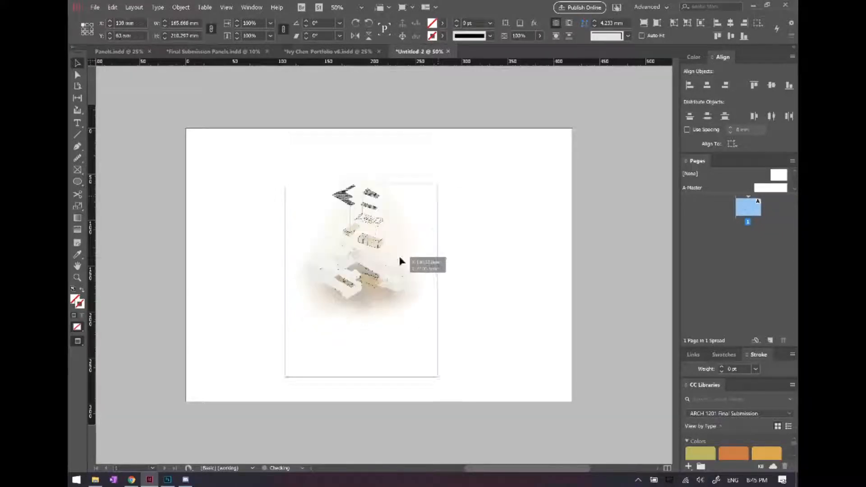
pyautogui.click(512, 247)
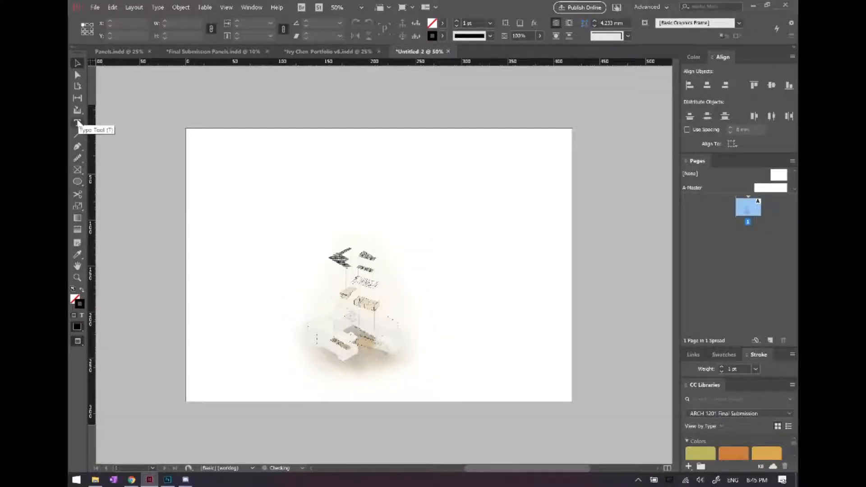
# Create a text frame about 128 × 58 mm in the page's upper-left corner containing the title BIKE SHOP.
pyautogui.click(78, 122)
pyautogui.moveTo(205, 145); pyautogui.dragTo(324, 199)
pyautogui.scroll(1, 185, 149)
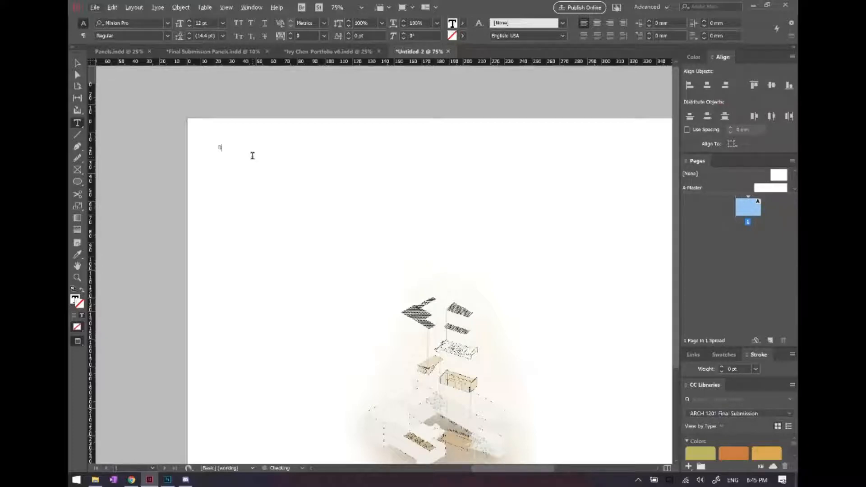
pyautogui.hotkey('alt', 'e')
pyautogui.press('Escape')
# Set the BIKE SHOP title in Avenir LT Std 45 Book at 48 pt.
pyautogui.moveTo(253, 149); pyautogui.dragTo(175, 106)
pyautogui.click(159, 23)
pyautogui.write('AVE')
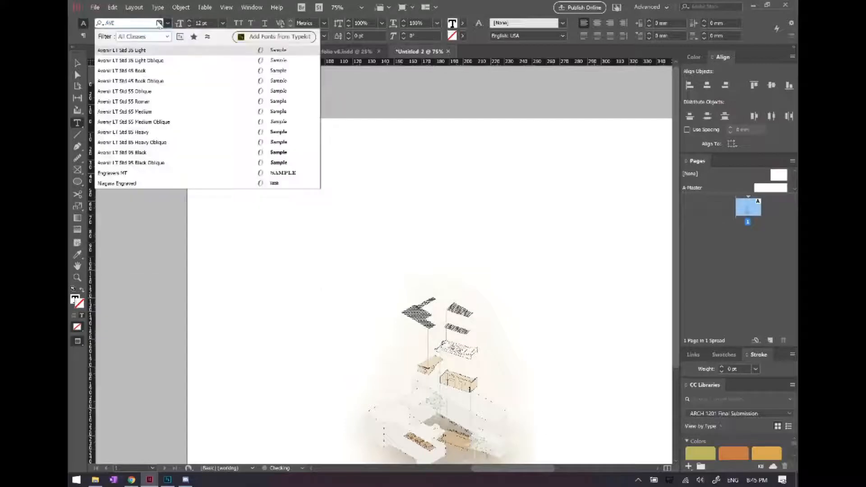
pyautogui.click(138, 70)
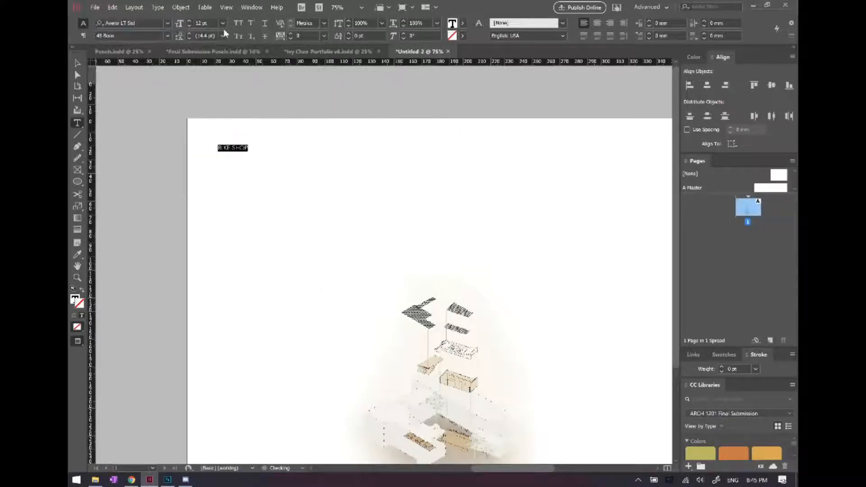
pyautogui.click(223, 23)
pyautogui.click(212, 159)
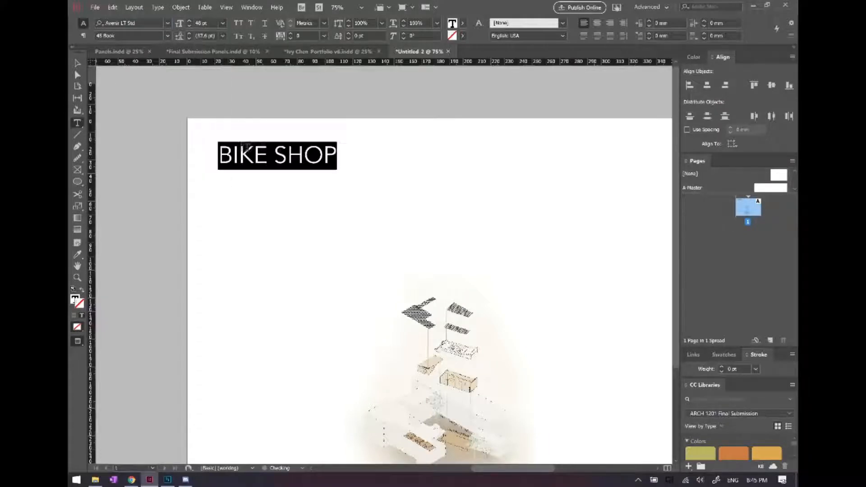
# Change the BIKE SHOP title's font style to 85 Heavy.
pyautogui.click(168, 36)
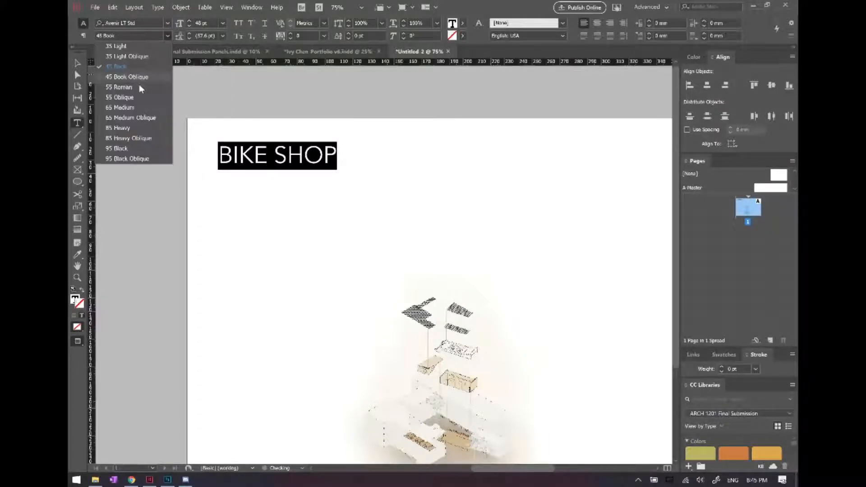
pyautogui.click(131, 129)
pyautogui.press('Escape')
# Try lowercase and Title Case on the BIKE SHOP title, and restore it to UPPERCASE.
pyautogui.tripleClick(342, 155)
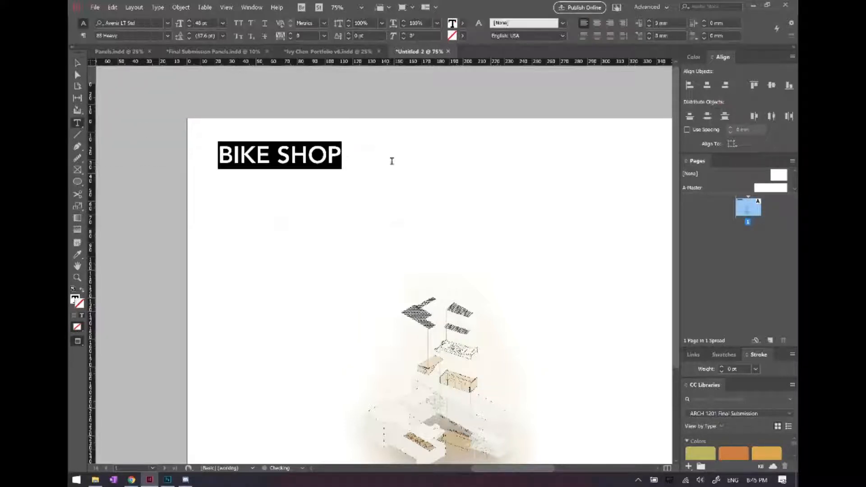
pyautogui.rightClick(335, 160)
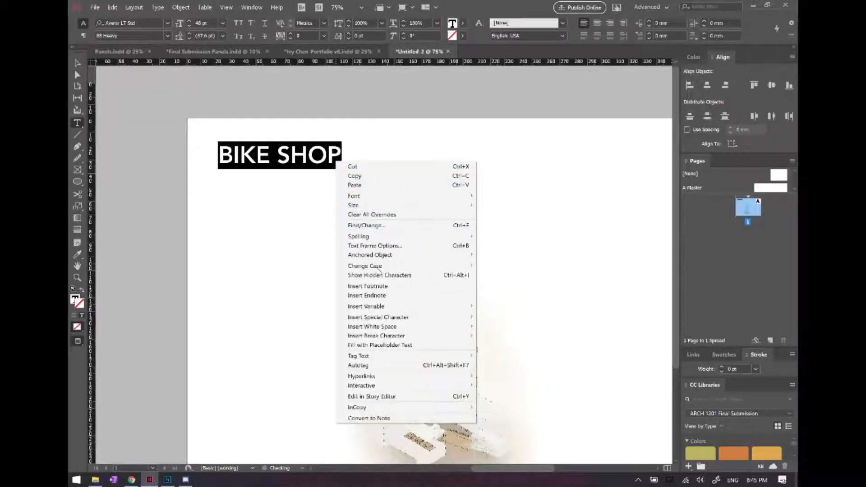
pyautogui.moveTo(378, 267)
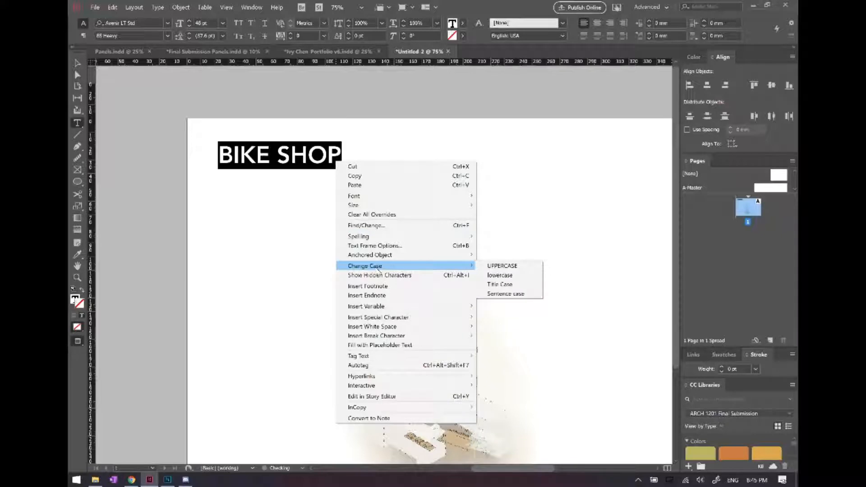
pyautogui.click(496, 275)
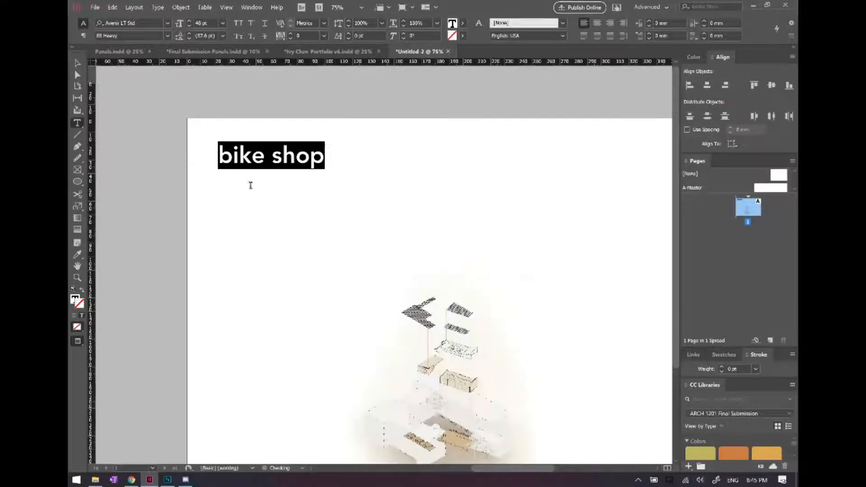
pyautogui.rightClick(266, 157)
pyautogui.moveTo(343, 265)
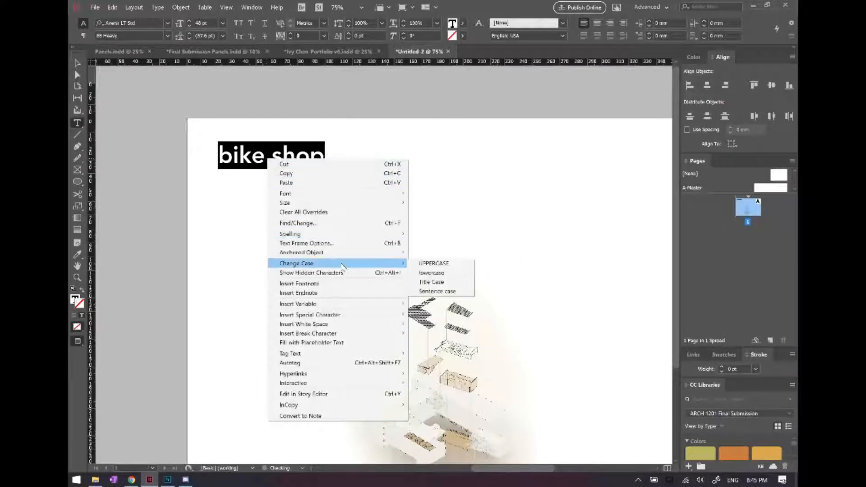
pyautogui.click(433, 282)
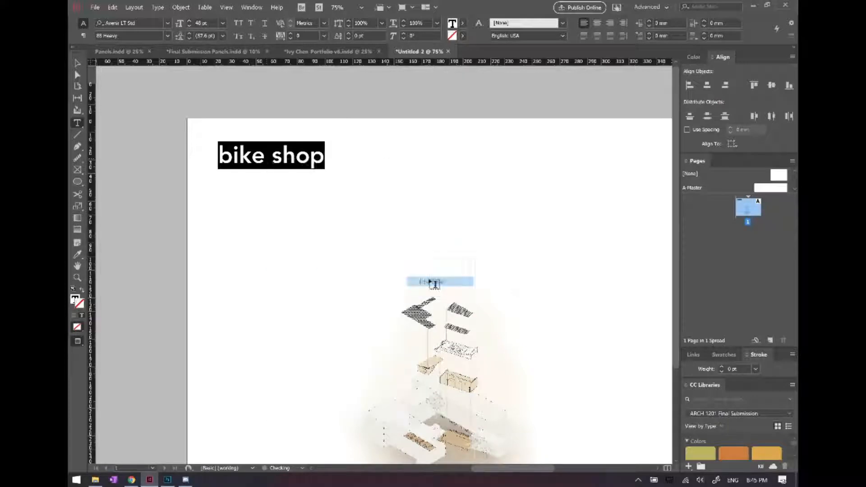
pyautogui.rightClick(318, 155)
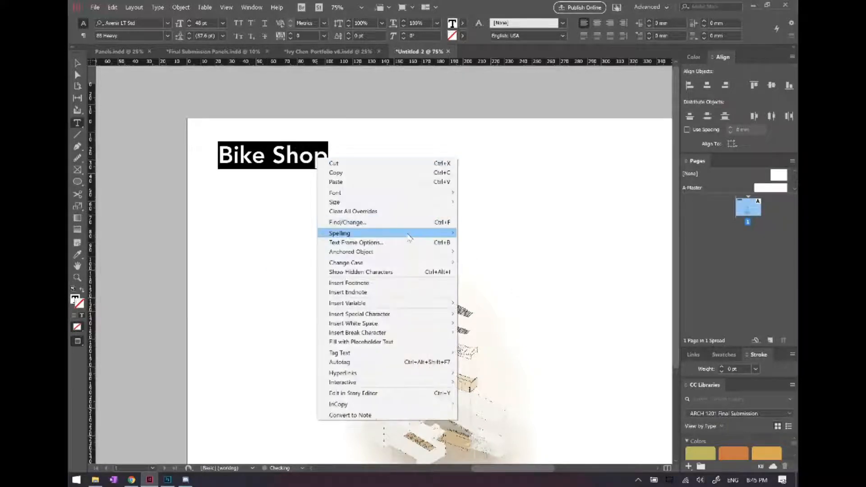
pyautogui.moveTo(347, 263)
pyautogui.click(483, 264)
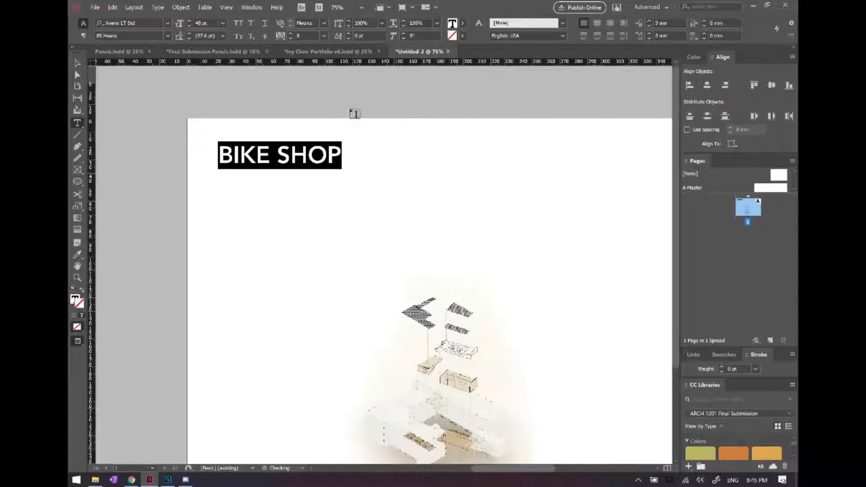
pyautogui.press('Escape')
pyautogui.click(406, 157)
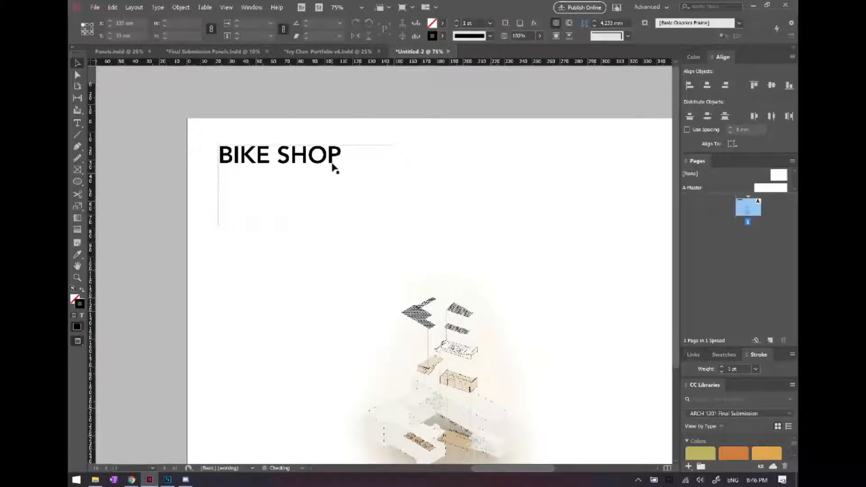
# Try centre and right alignment on the BIKE SHOP title, and return it to left alignment.
pyautogui.tripleClick(332, 165)
pyautogui.click(597, 23)
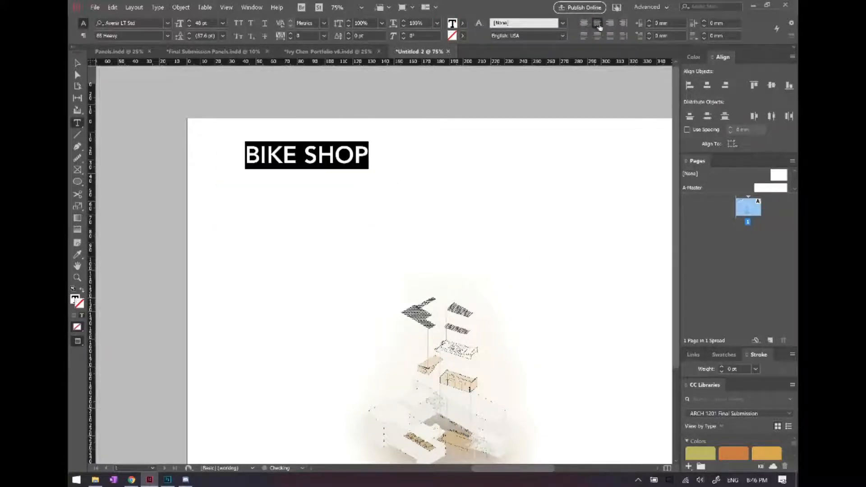
pyautogui.click(610, 23)
pyautogui.click(584, 23)
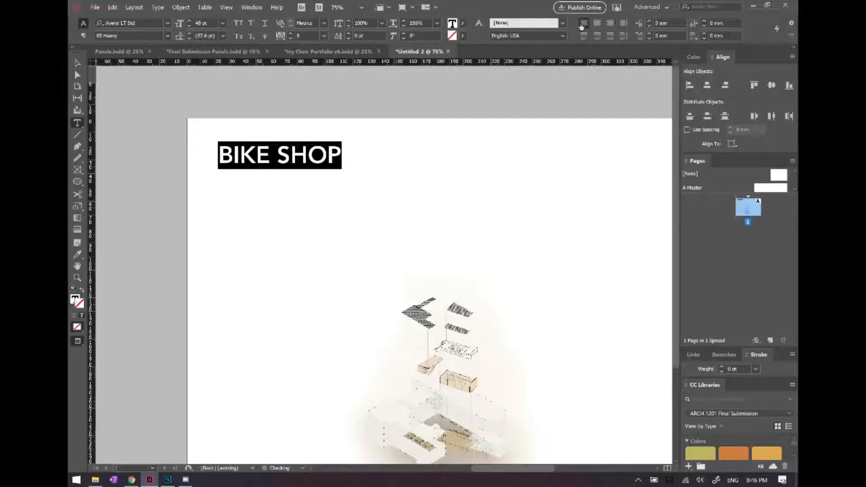
pyautogui.press('Escape')
pyautogui.click(470, 166)
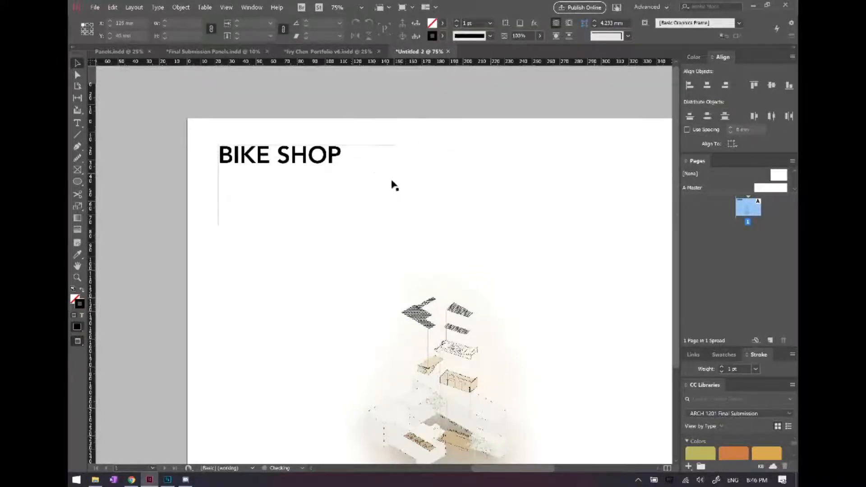
# Draw an open Pen path about 57 × 18 mm beside the title, with two straight segments and one curved segment, undoing the extra point.
pyautogui.click(356, 161)
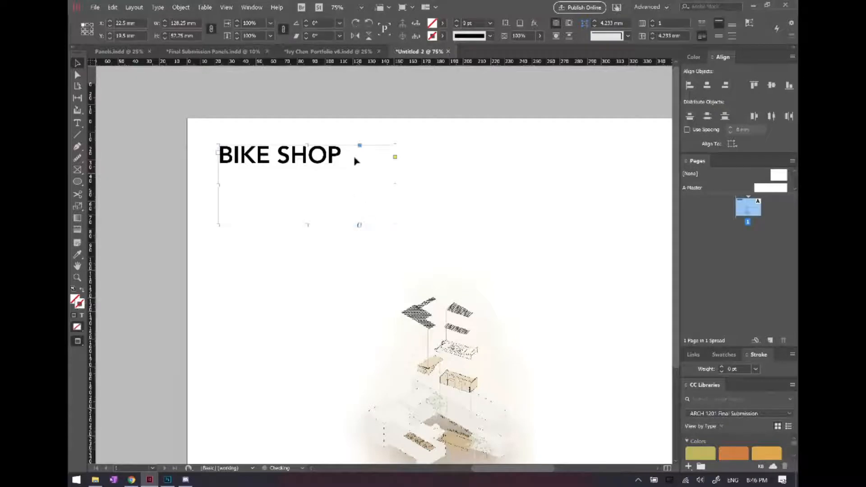
pyautogui.click(76, 147)
pyautogui.click(431, 153)
pyautogui.click(456, 173)
pyautogui.click(502, 171)
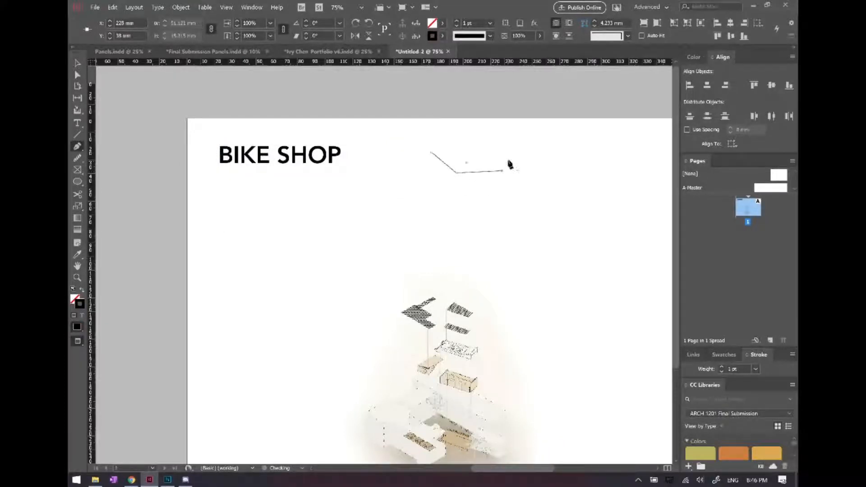
pyautogui.moveTo(509, 160); pyautogui.dragTo(491, 148)
pyautogui.moveTo(487, 185); pyautogui.dragTo(491, 192)
pyautogui.hotkey('ctrl', 'z')
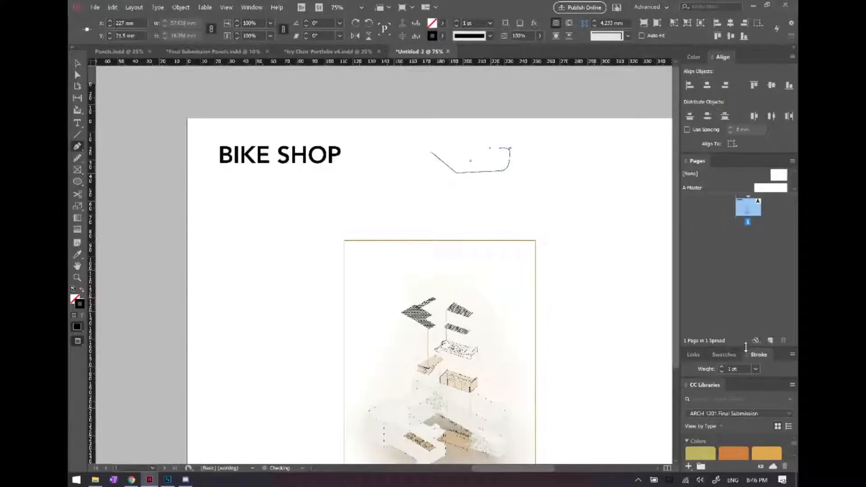
# Add a SimpleWide arrowhead to the end of the open Pen path beside the BIKE SHOP title.
pyautogui.moveTo(746, 347); pyautogui.dragTo(742, 225)
pyautogui.click(744, 233)
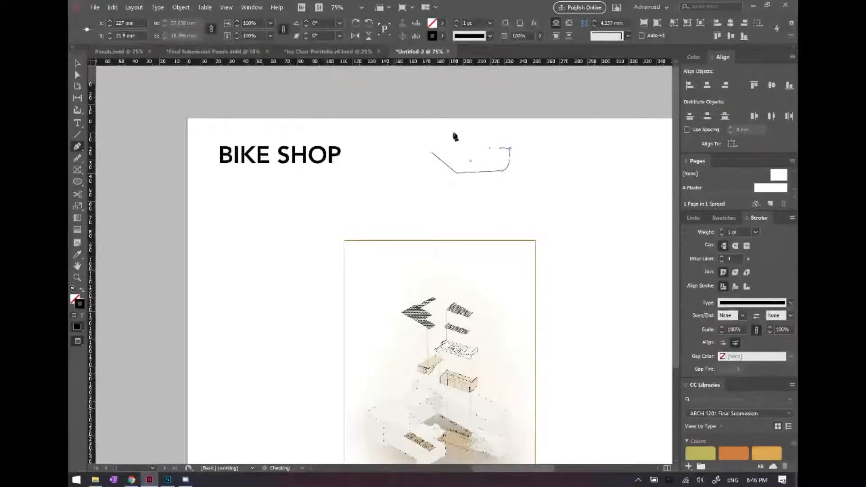
pyautogui.hotkey('ctrl', '2')
pyautogui.click(77, 63)
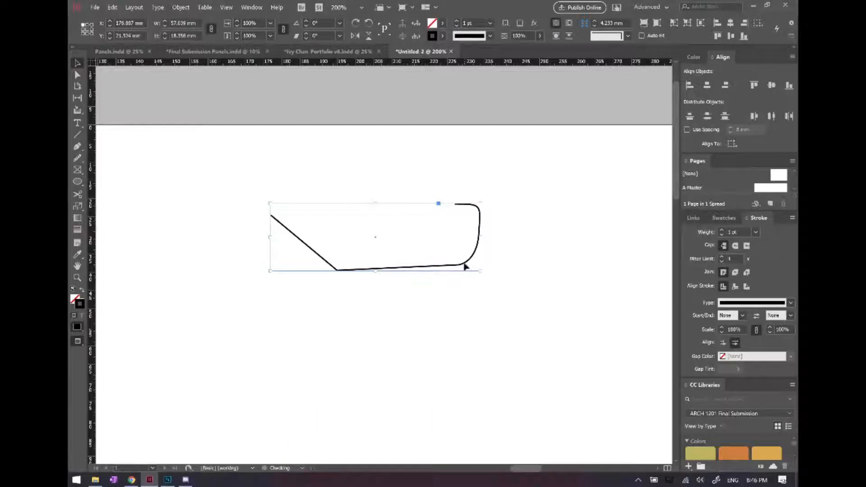
pyautogui.click(77, 146)
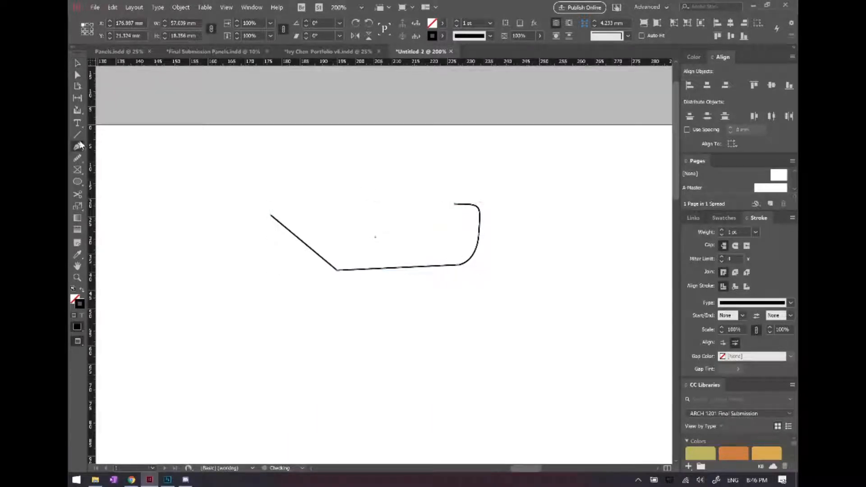
pyautogui.click(77, 76)
pyautogui.click(790, 316)
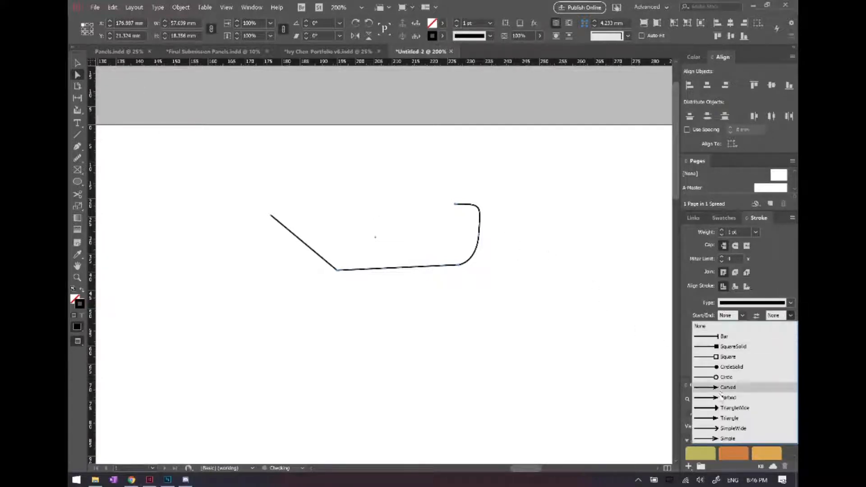
pyautogui.click(729, 428)
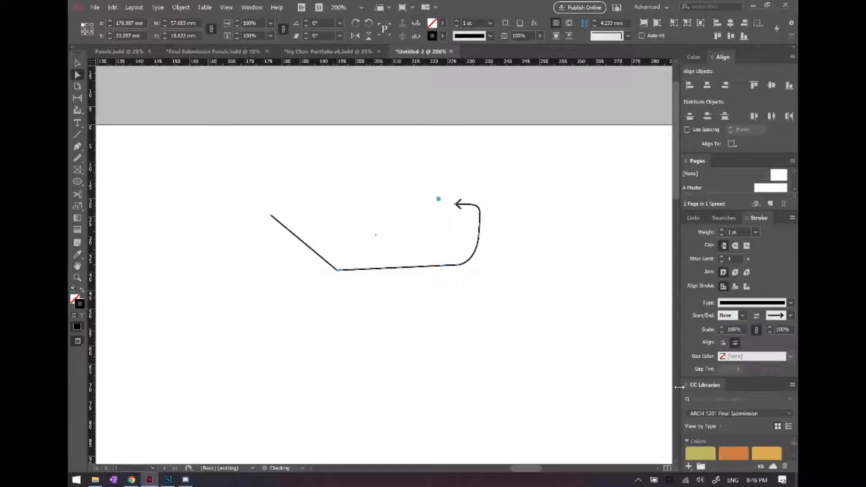
# Set the arrow path's stroke weight to 3 pt and deselect it.
pyautogui.click(491, 23)
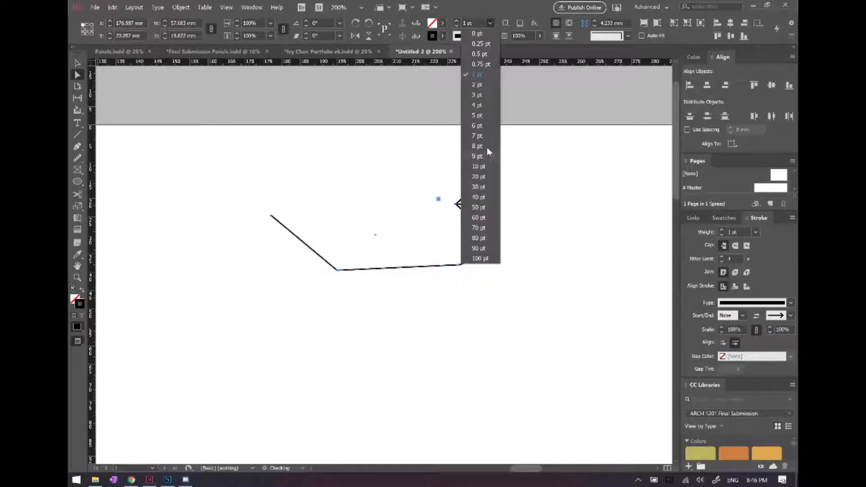
pyautogui.click(473, 98)
pyautogui.click(545, 217)
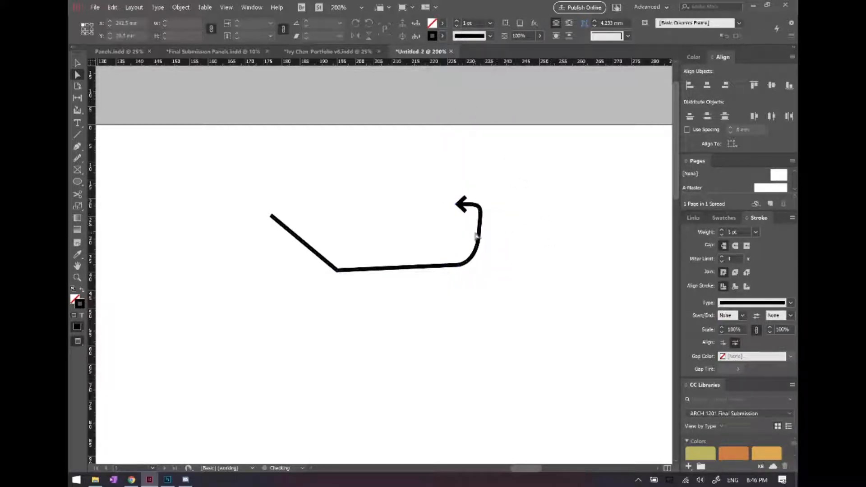
pyautogui.scroll(-2, 475, 243)
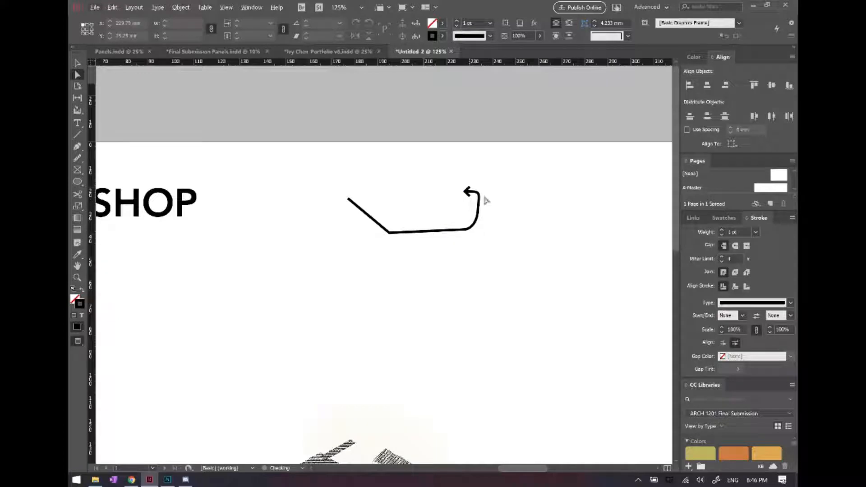
pyautogui.scroll(-2, 397, 174)
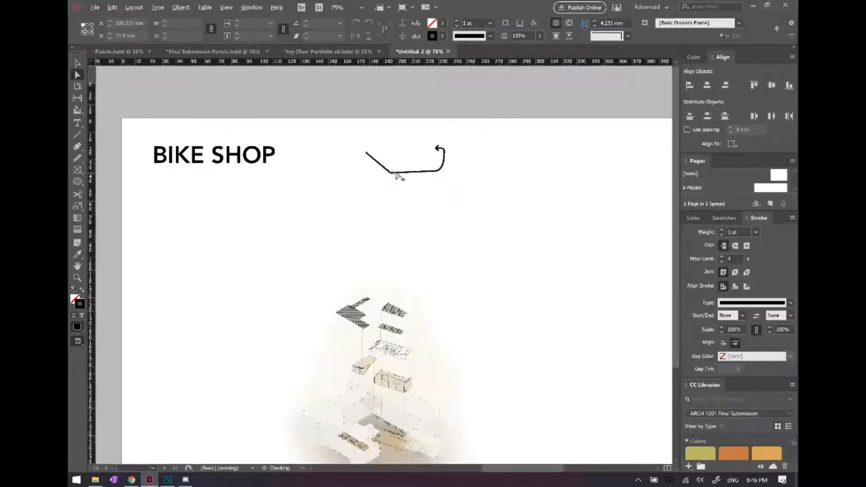
pyautogui.click(77, 63)
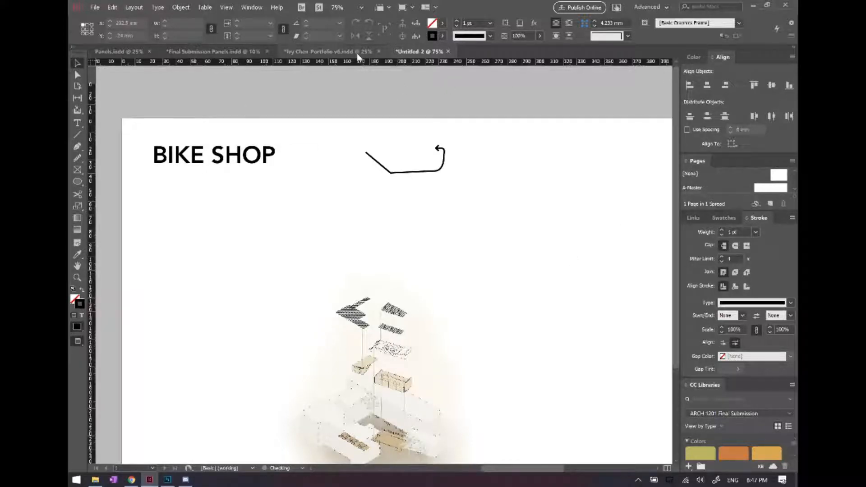
# Switch to Panels.indd and crop the Workshop Interior Space image frame to about 96 × 110 mm around the drawing.
pyautogui.click(123, 48)
pyautogui.scroll(2, 504, 201)
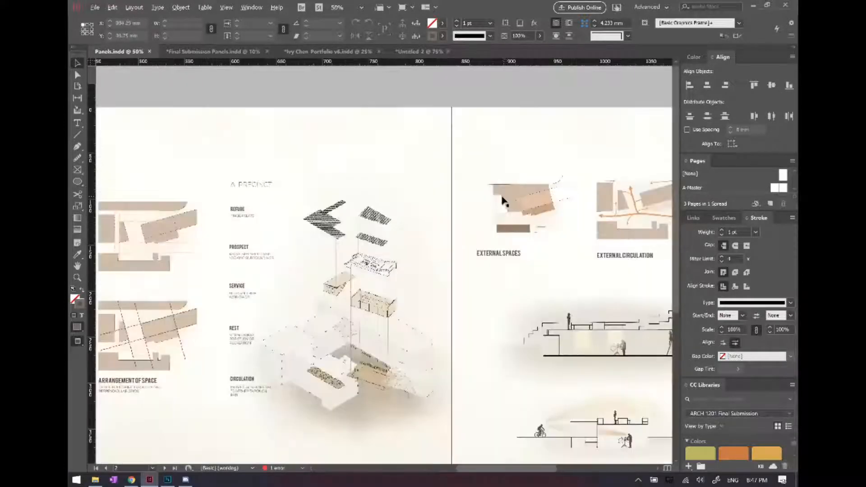
pyautogui.hscroll(4, 504, 200)
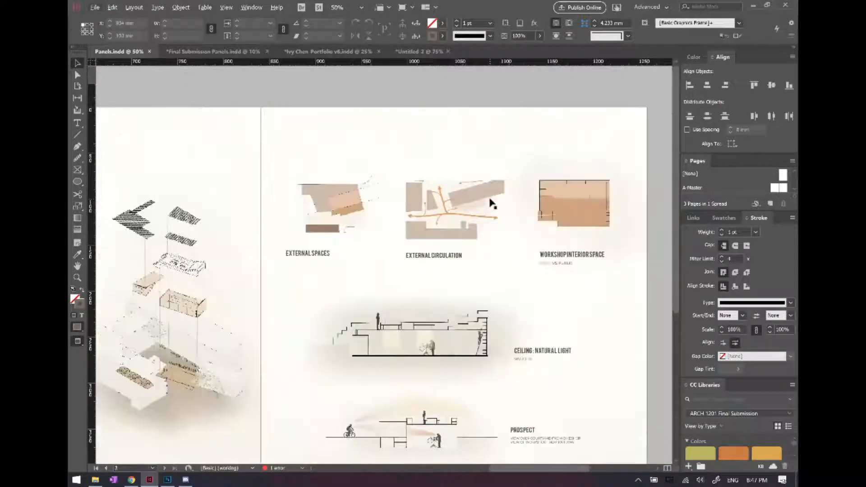
pyautogui.click(568, 240)
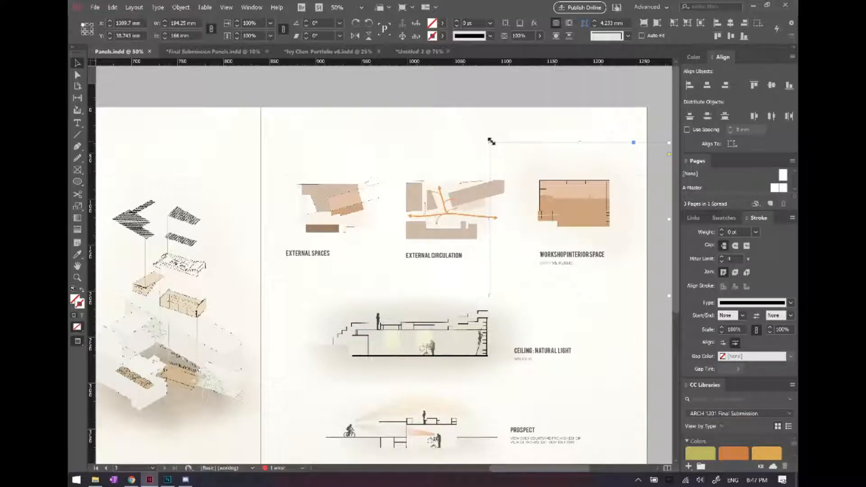
pyautogui.moveTo(491, 143); pyautogui.dragTo(532, 173)
pyautogui.moveTo(663, 298); pyautogui.dragTo(617, 268)
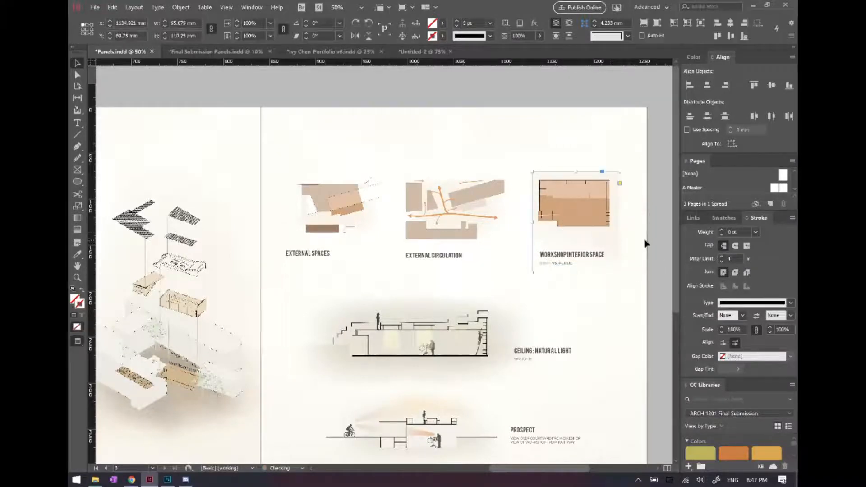
# Group the Workshop Interior Space image with its caption, and check the neighbouring External Circulation and External Spaces groups.
pyautogui.moveTo(621, 222); pyautogui.dragTo(633, 238)
pyautogui.hotkey('ctrl', 'g')
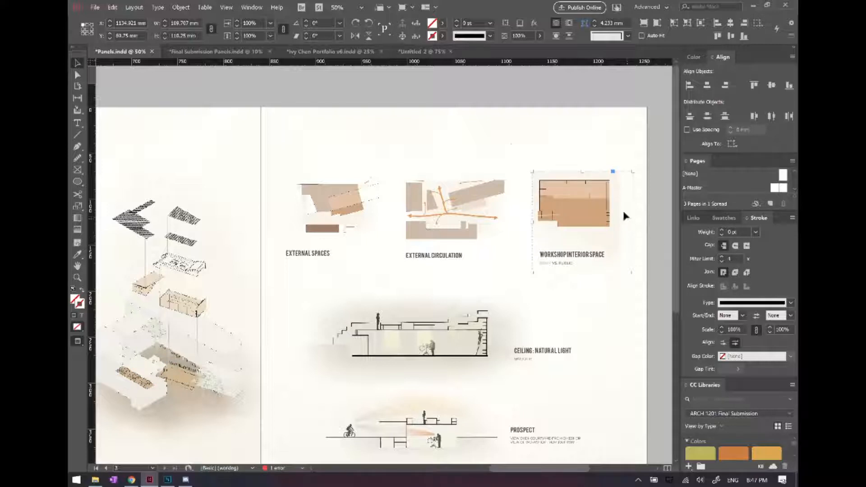
pyautogui.click(470, 200)
pyautogui.click(351, 209)
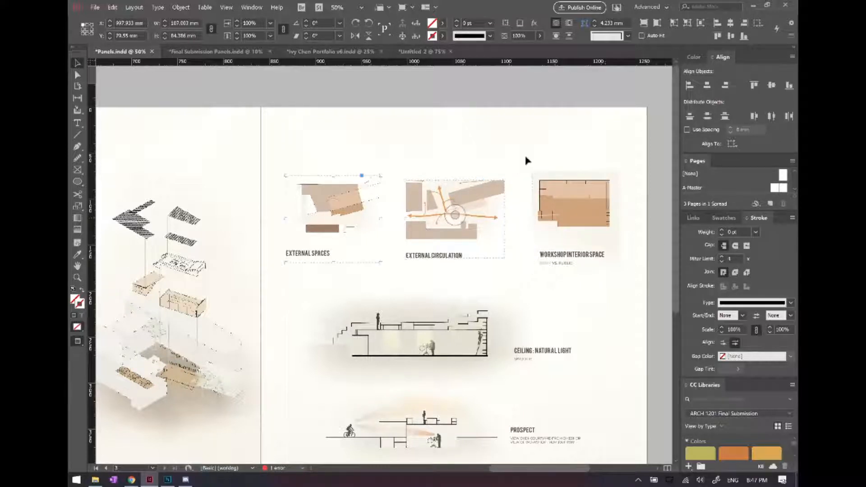
pyautogui.click(526, 157)
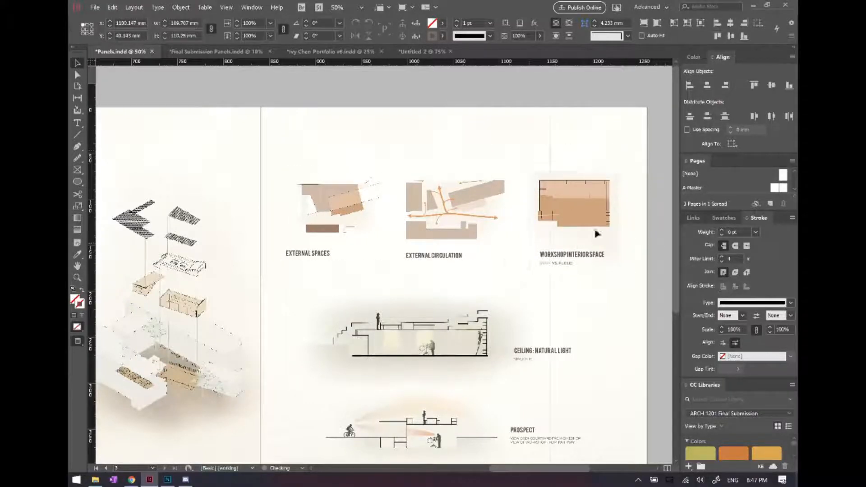
# Shift the External Spaces, External Circulation and Workshop Interior Space groups slightly out of line with each other.
pyautogui.moveTo(599, 234); pyautogui.dragTo(488, 242)
pyautogui.moveTo(365, 213)
pyautogui.mouseDown()
pyautogui.moveTo(393, 184)
pyautogui.moveTo(373, 221)
pyautogui.mouseUp()
pyautogui.moveTo(483, 226); pyautogui.dragTo(477, 211)
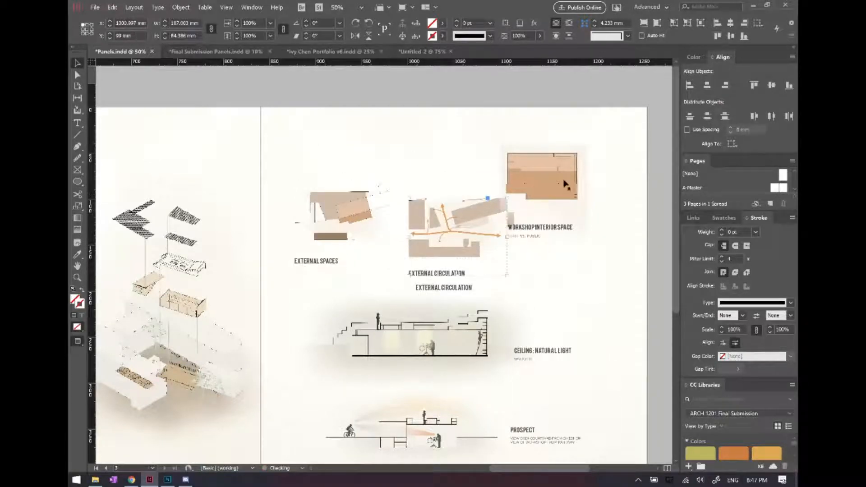
pyautogui.moveTo(563, 183); pyautogui.dragTo(634, 264)
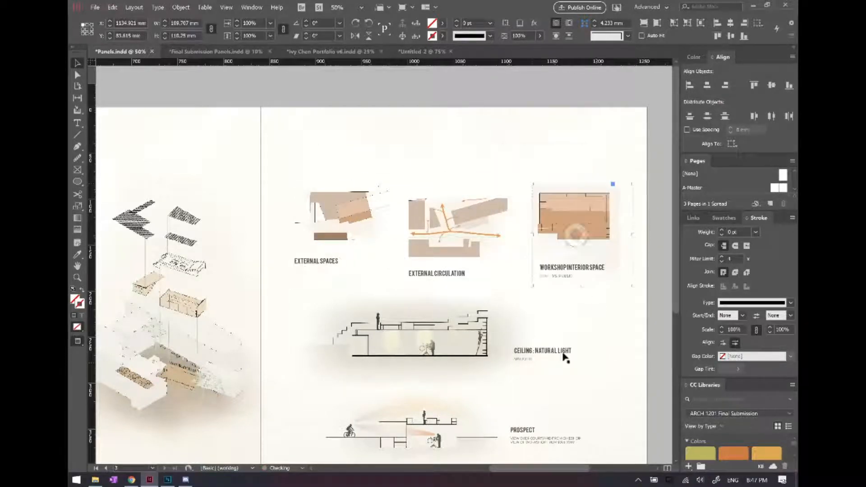
# Try distributing and aligning the three diagram groups by their top edges, and align them by their vertical centres.
pyautogui.click(658, 234)
pyautogui.moveTo(657, 234); pyautogui.dragTo(323, 189)
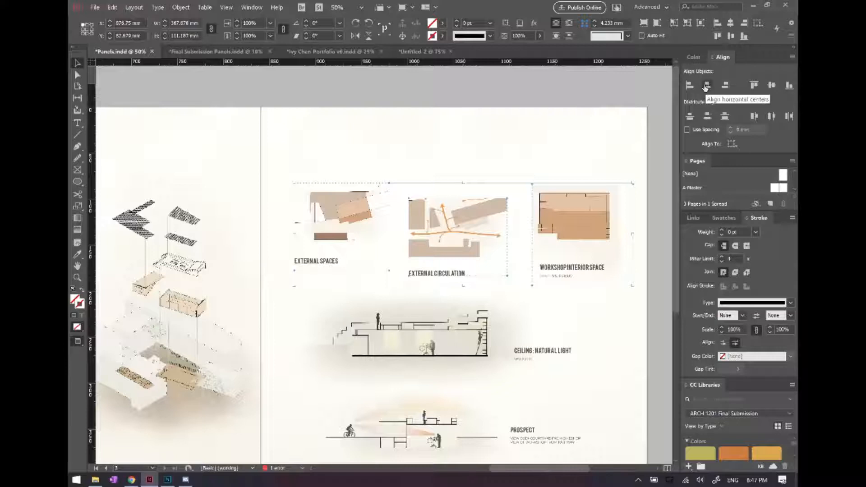
pyautogui.click(690, 116)
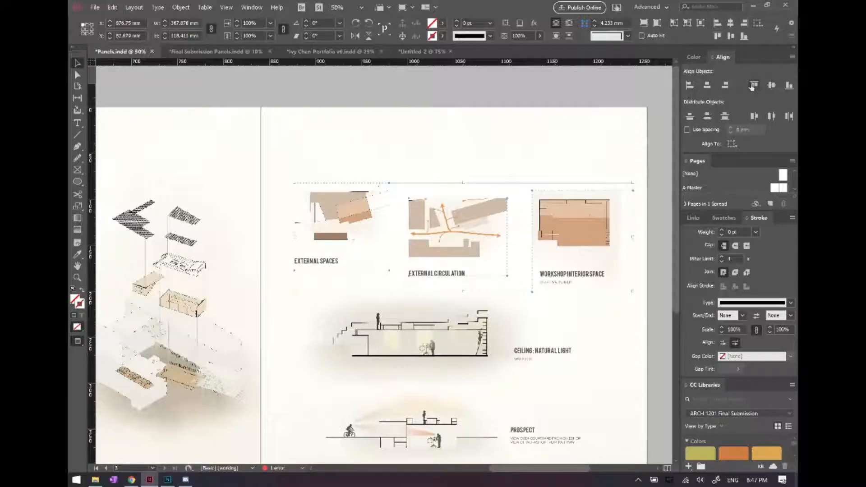
pyautogui.click(753, 85)
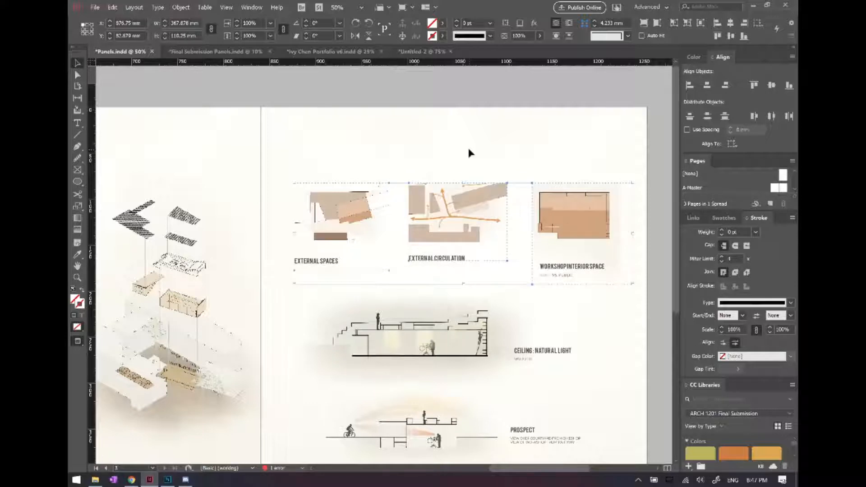
pyautogui.click(771, 87)
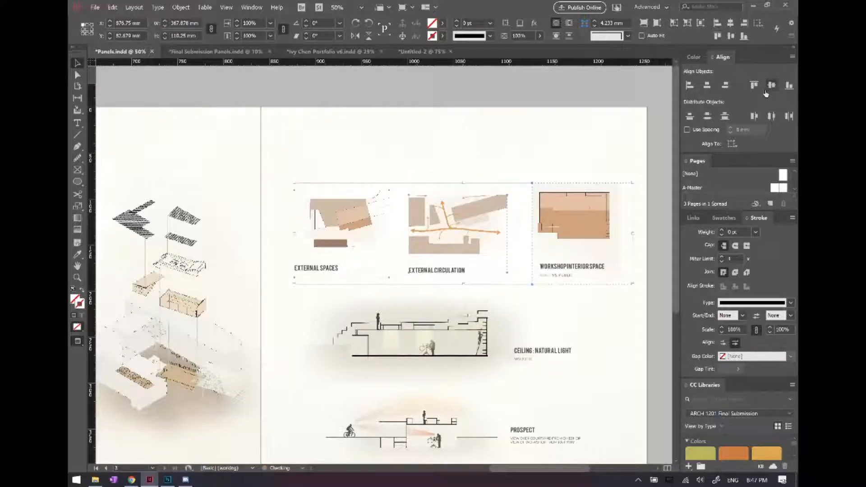
pyautogui.click(510, 128)
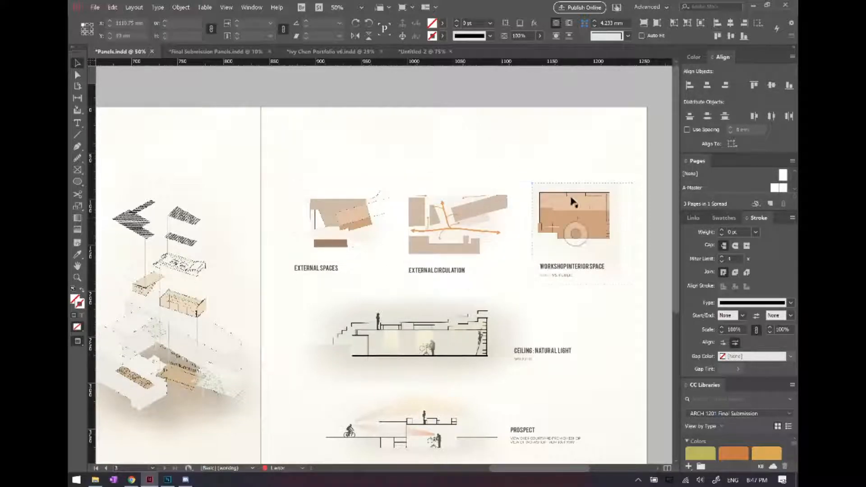
# Move the three aligned diagram groups up about 18 mm and ungroup them.
pyautogui.moveTo(649, 187); pyautogui.dragTo(351, 197)
pyautogui.moveTo(586, 217); pyautogui.dragTo(585, 187)
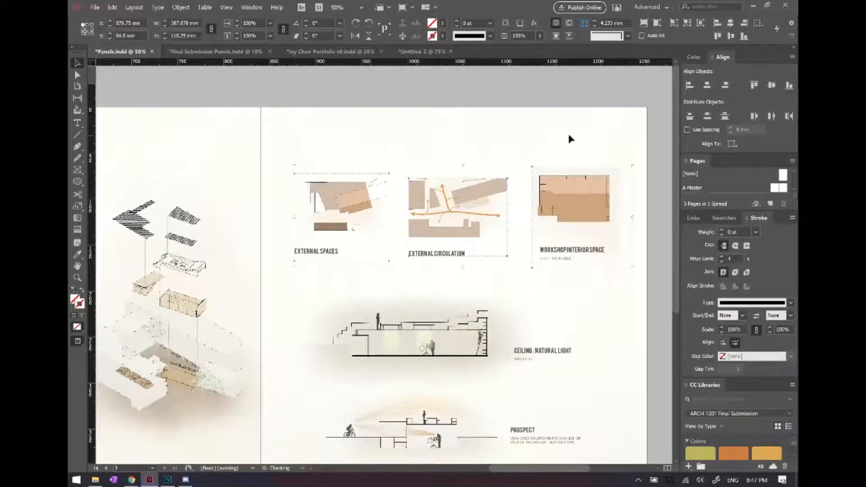
pyautogui.click(567, 131)
pyautogui.moveTo(354, 197); pyautogui.dragTo(303, 210)
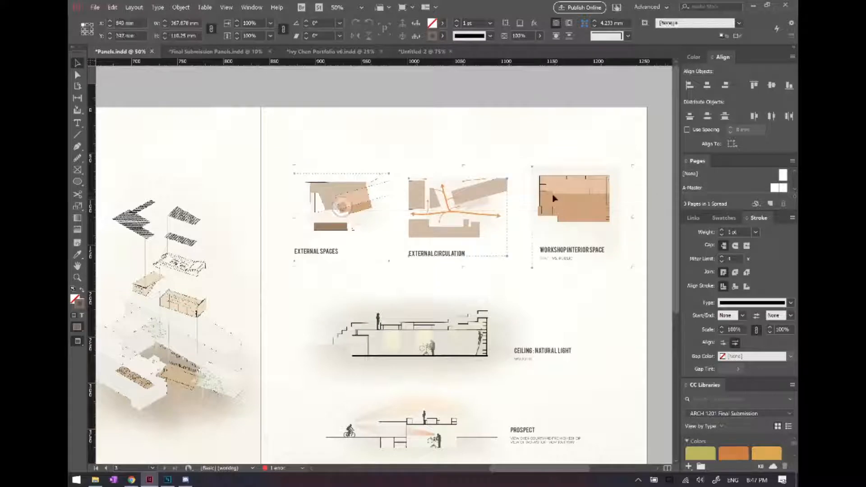
pyautogui.hotkey('ctrl', 'shift', 'g')
pyautogui.click(507, 145)
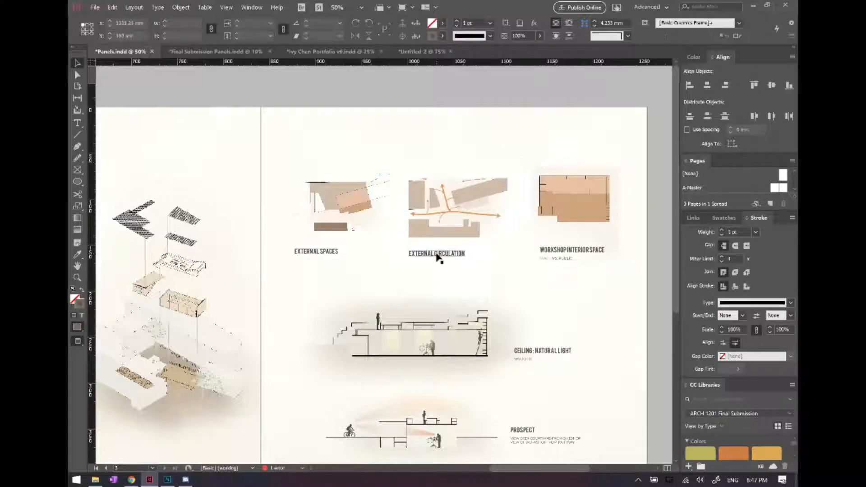
# Align the top edges of the External Spaces, External Circulation and Workshop Interior Space captions.
pyautogui.click(437, 254)
pyautogui.keyDown('shift'); pyautogui.click(560, 251); pyautogui.keyUp('shift')
pyautogui.keyDown('shift'); pyautogui.click(338, 253); pyautogui.keyUp('shift')
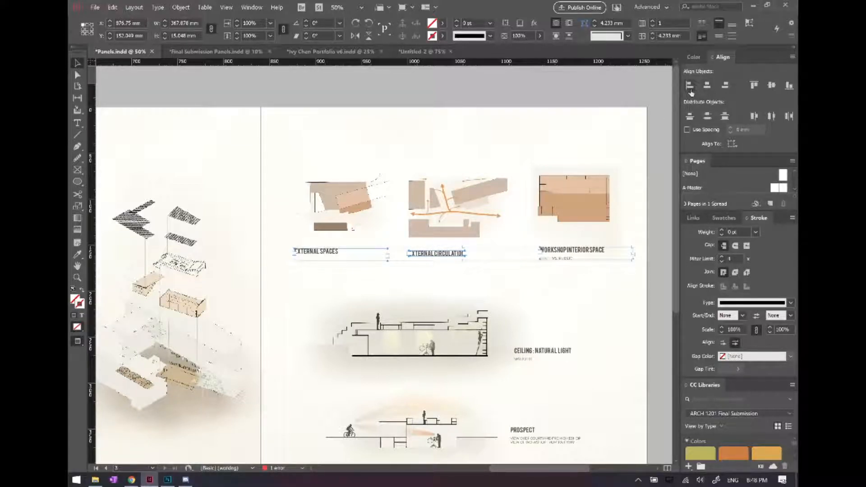
pyautogui.click(755, 85)
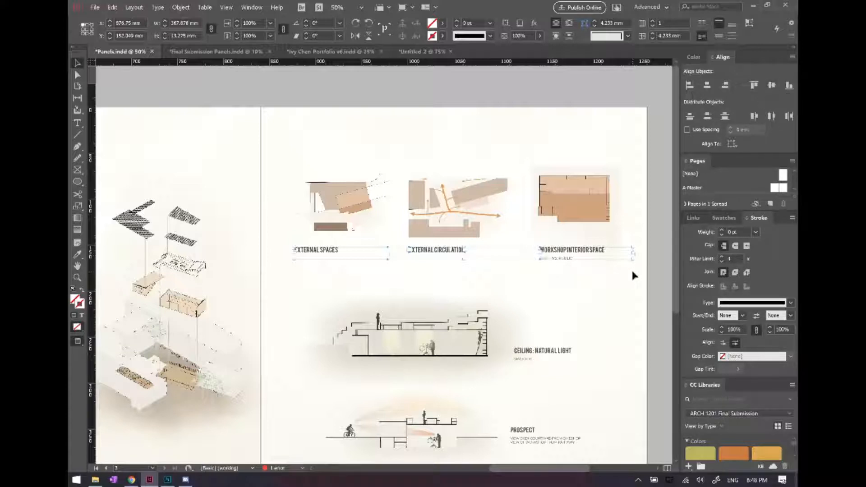
pyautogui.click(568, 279)
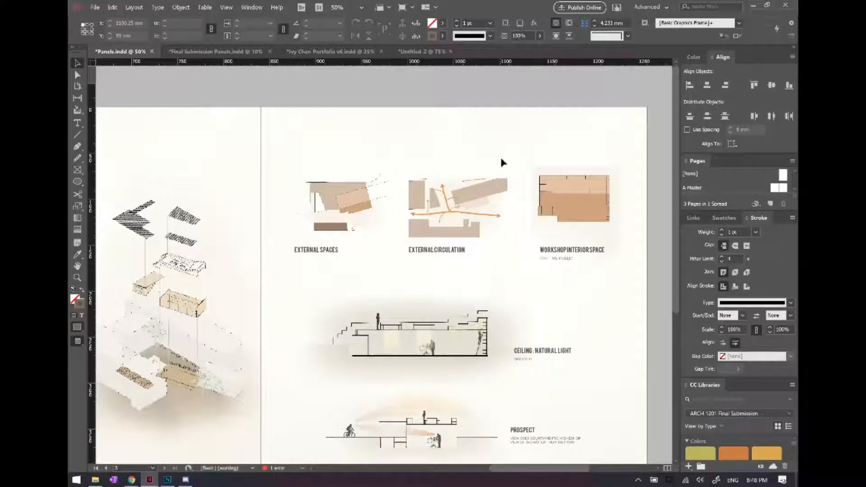
# Turn off preview mode to inspect the guides and frame edges across the panels.
pyautogui.press('w')
pyautogui.press('w')
pyautogui.hotkey('ctrl', '-')
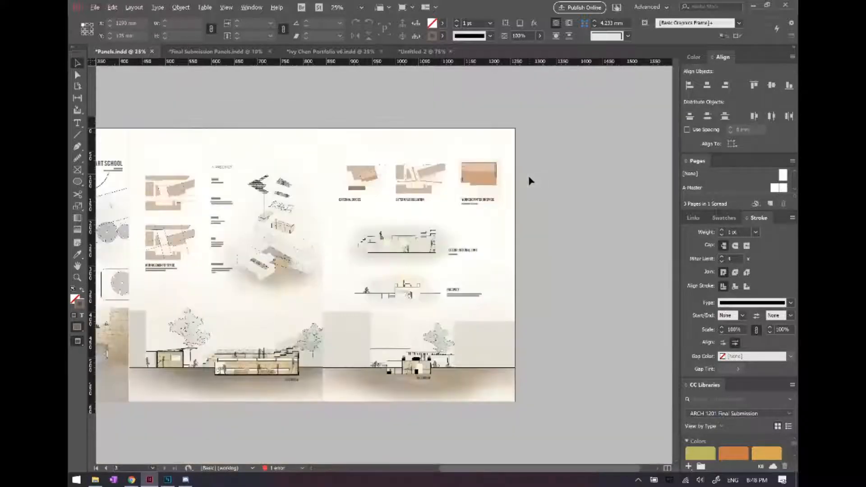
pyautogui.hotkey('alt', 'w')
pyautogui.click(559, 163)
pyautogui.press('w')
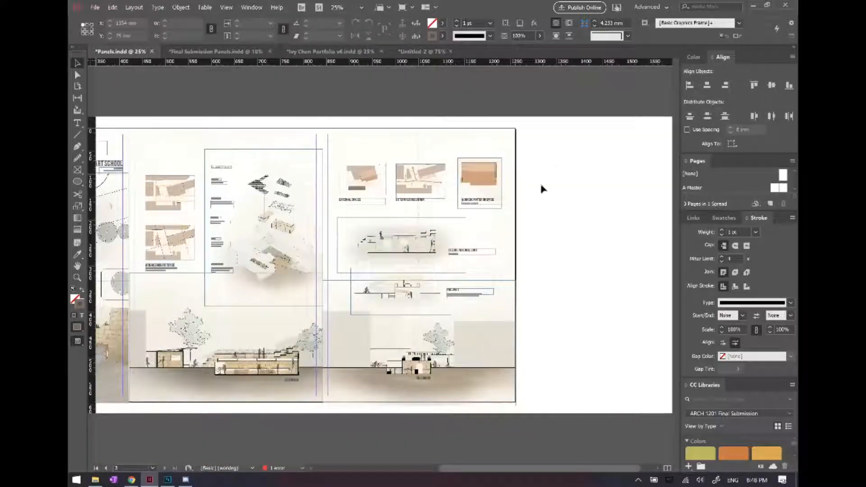
pyautogui.hscroll(-2, 537, 192)
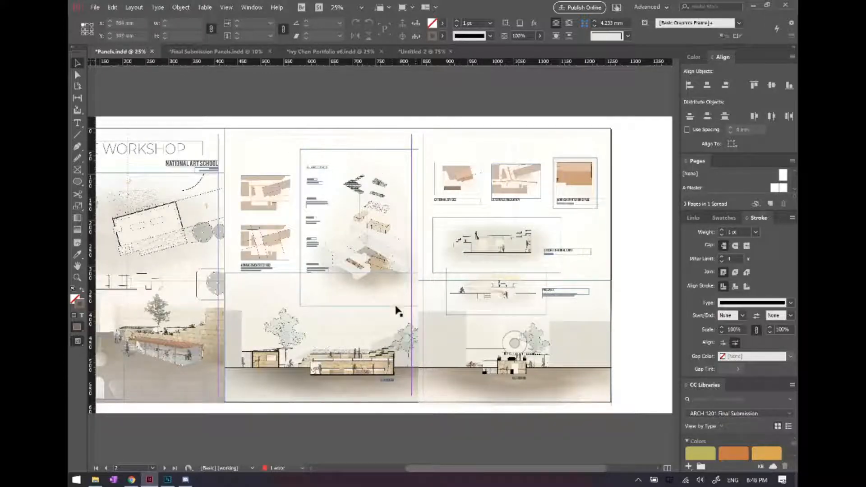
# Move the Prospect and Service headings with their descriptions about 4 mm to the right.
pyautogui.hotkey('ctrl', '=')
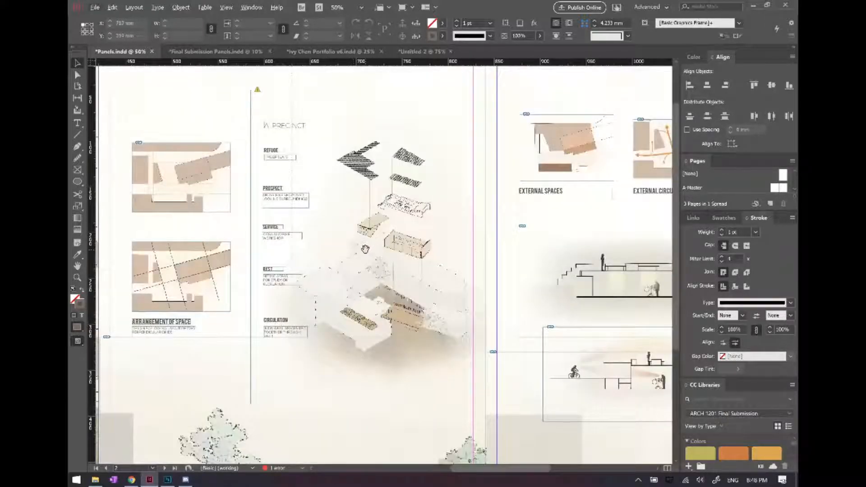
pyautogui.scroll(2, 259, 194)
pyautogui.click(276, 198)
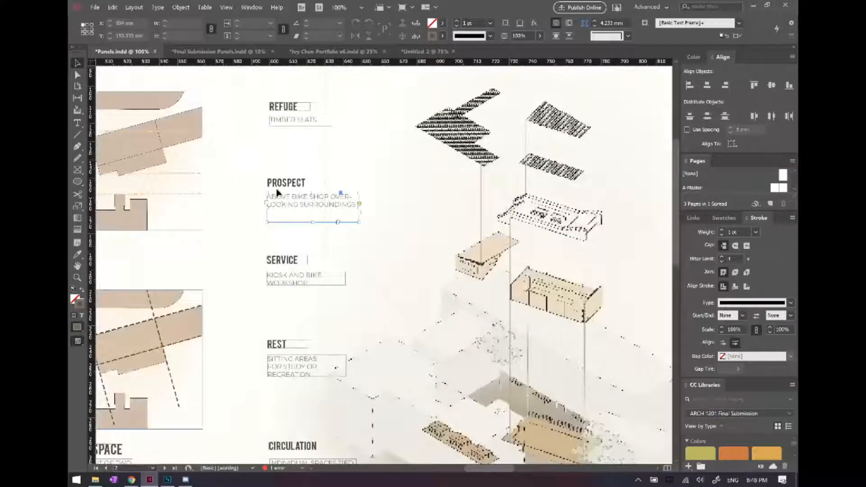
pyautogui.keyDown('shift'); pyautogui.click(274, 183); pyautogui.keyUp('shift')
pyautogui.keyDown('shift'); pyautogui.click(289, 283); pyautogui.keyUp('shift')
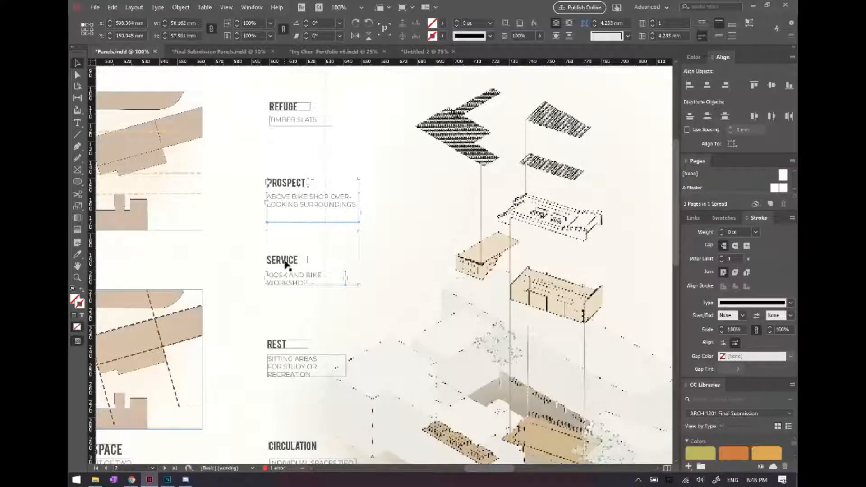
pyautogui.keyDown('shift'); pyautogui.click(285, 262); pyautogui.keyUp('shift')
pyautogui.moveTo(284, 261); pyautogui.dragTo(291, 261)
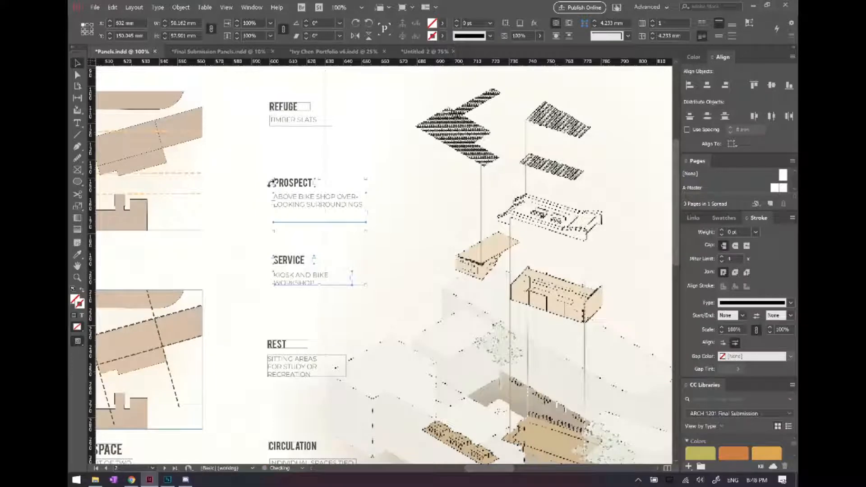
# Include the Refuge heading and its description in the selection and align all six text frames by their left edges.
pyautogui.keyDown('shift'); pyautogui.click(286, 120); pyautogui.keyUp('shift')
pyautogui.keyDown('shift'); pyautogui.click(285, 107); pyautogui.keyUp('shift')
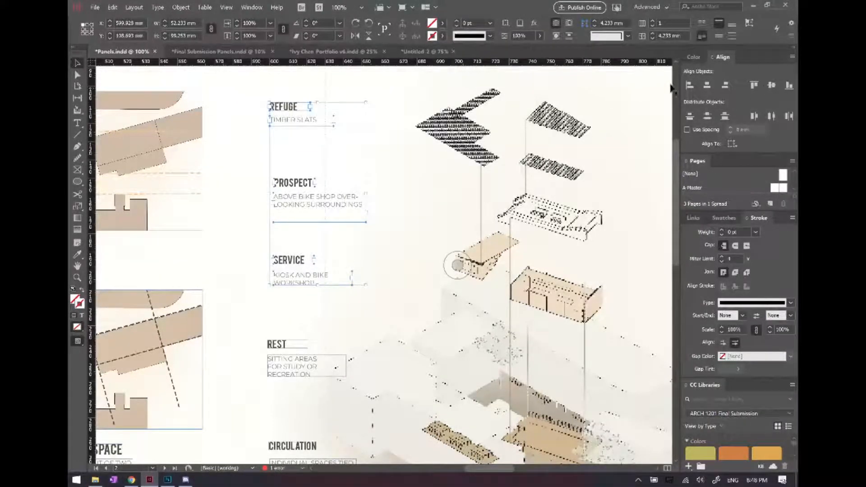
pyautogui.click(690, 84)
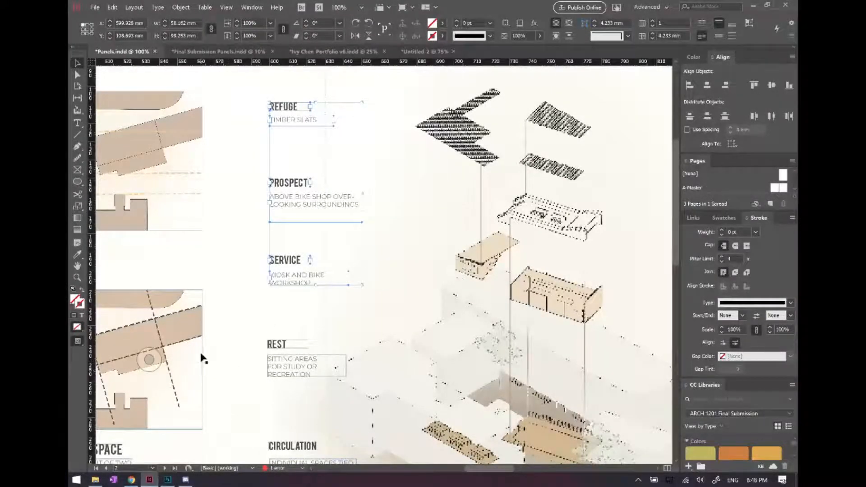
# Clear the selection and turn on preview mode to view all the panels without guides and frame edges.
pyautogui.scroll(-1, 349, 344)
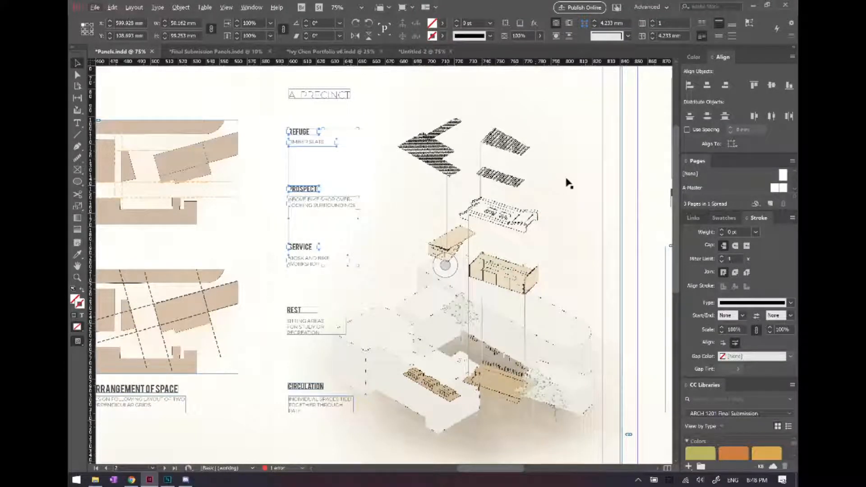
pyautogui.click(621, 179)
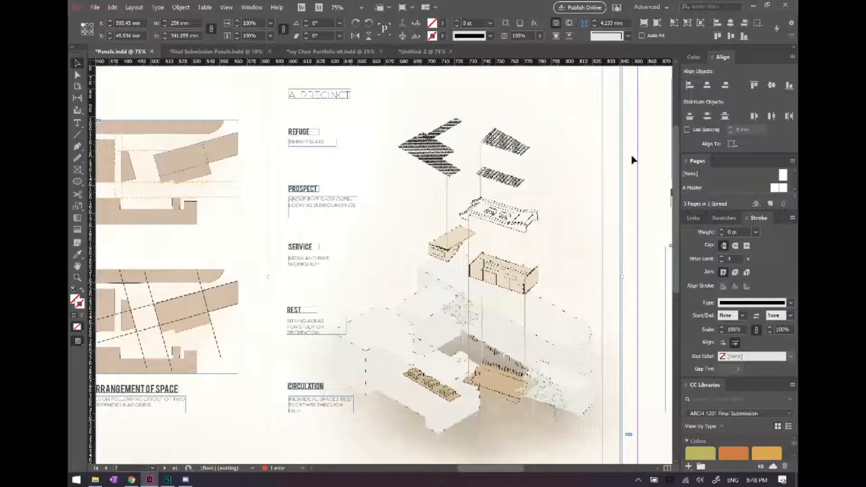
pyautogui.scroll(-1, 611, 170)
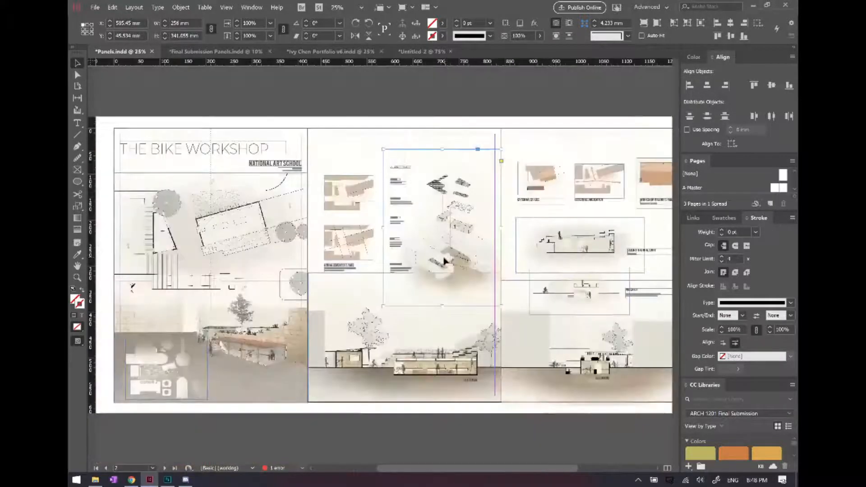
pyautogui.scroll(-1, 303, 261)
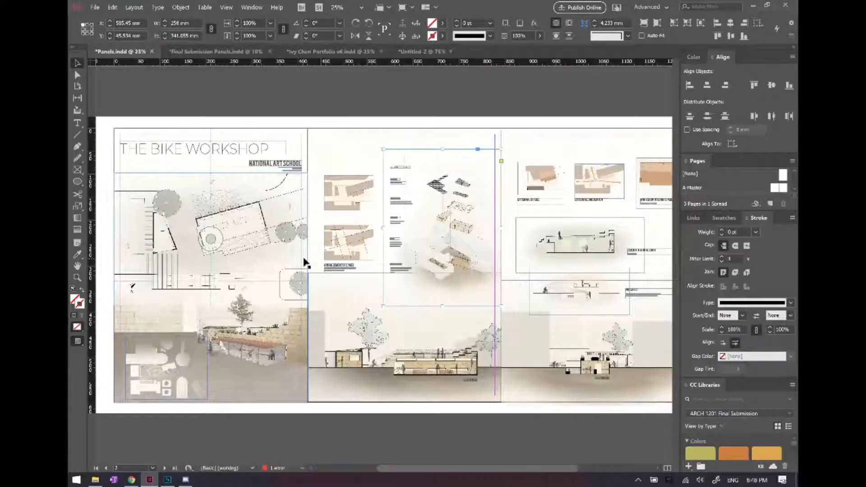
pyautogui.click(389, 99)
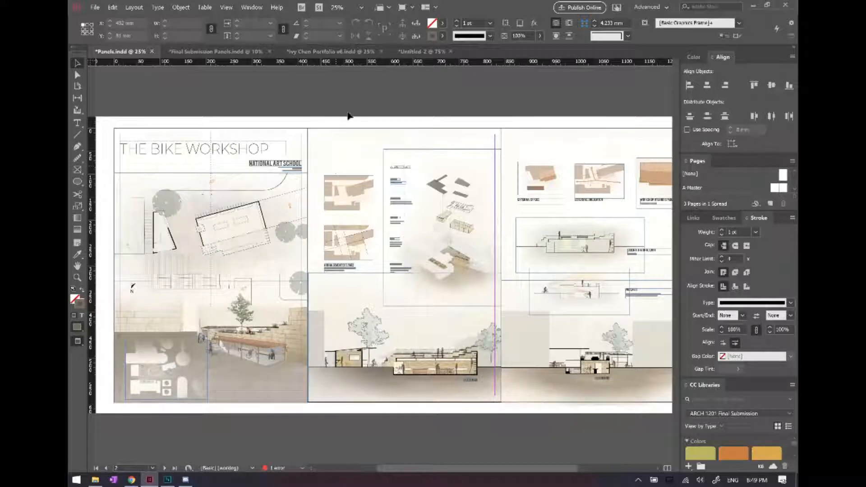
pyautogui.press('w')
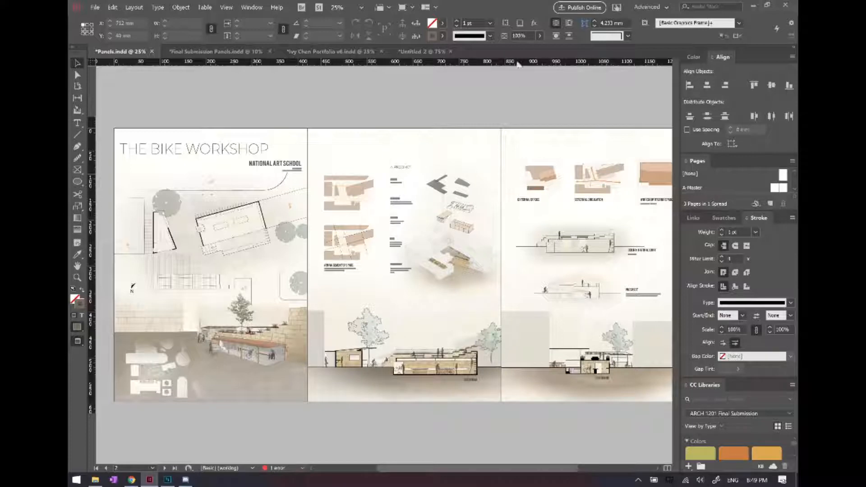
pyautogui.moveTo(531, 118); pyautogui.dragTo(513, 119)
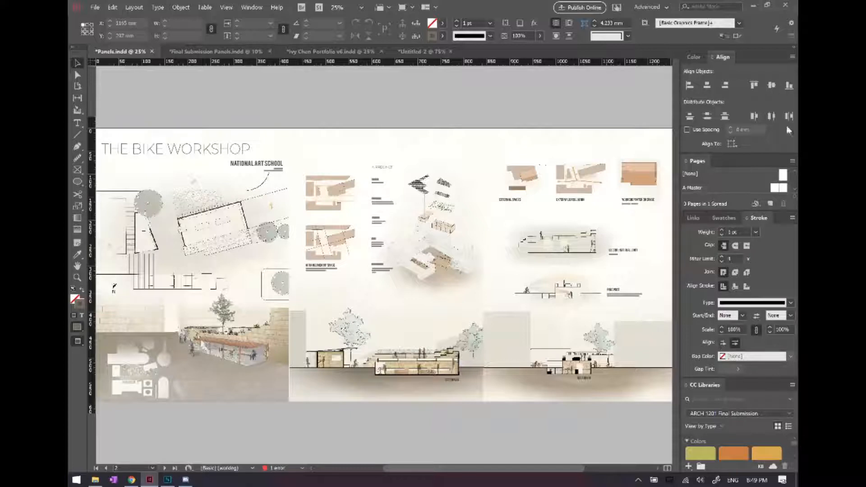
# Make more room for the colour libraries and display the Studio 5 Submission 1 Palette.
pyautogui.click(686, 162)
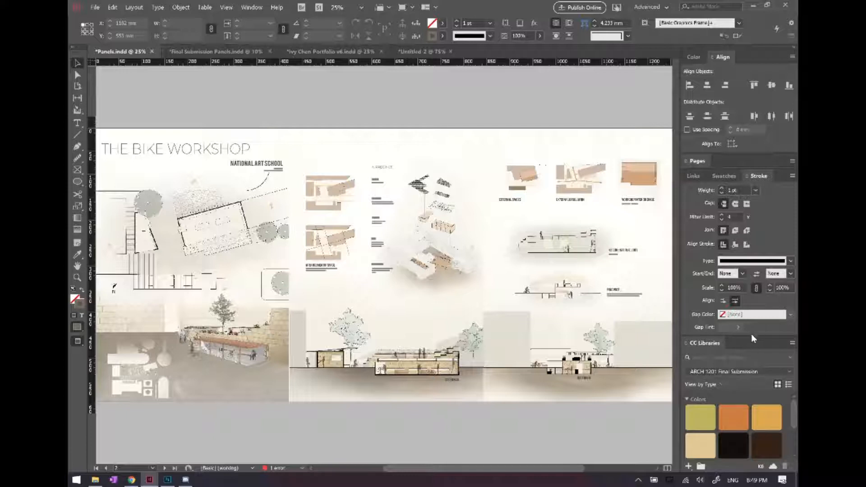
pyautogui.click(768, 372)
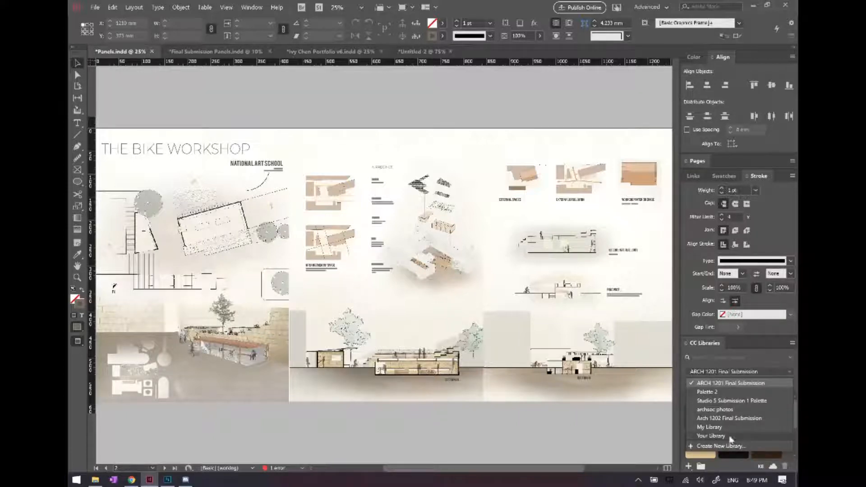
pyautogui.click(731, 402)
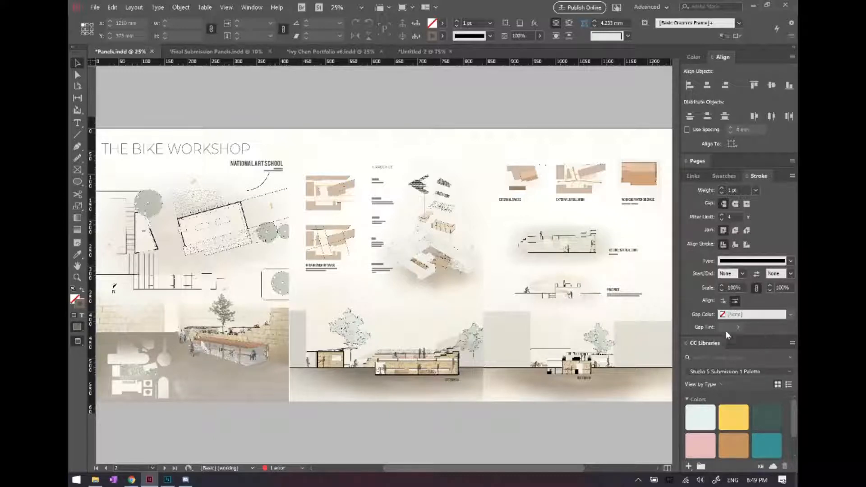
# Reduce the stroke options to the weight only, and view the Arch 1202 Final Submission library before returning to ARCH 1201 Final Submission.
pyautogui.click(692, 161)
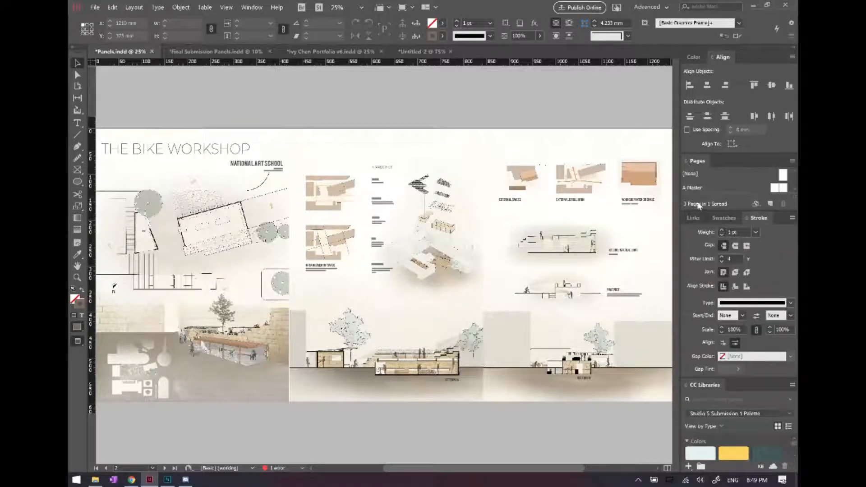
pyautogui.click(745, 218)
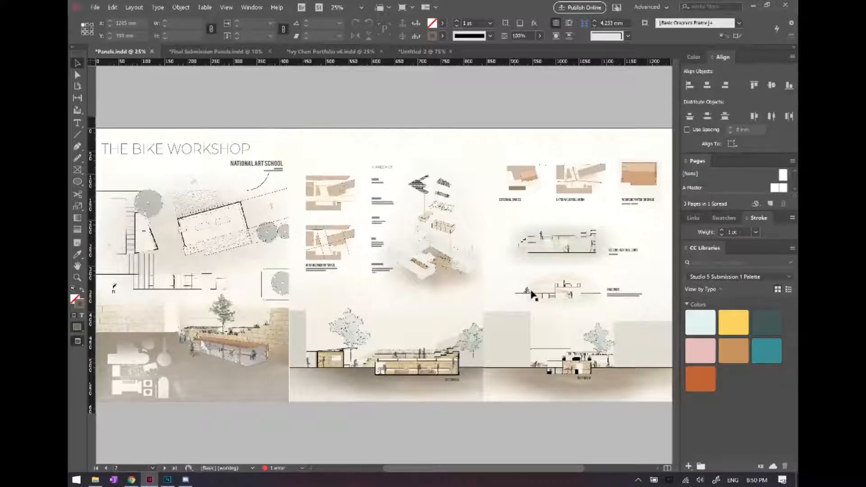
pyautogui.click(726, 278)
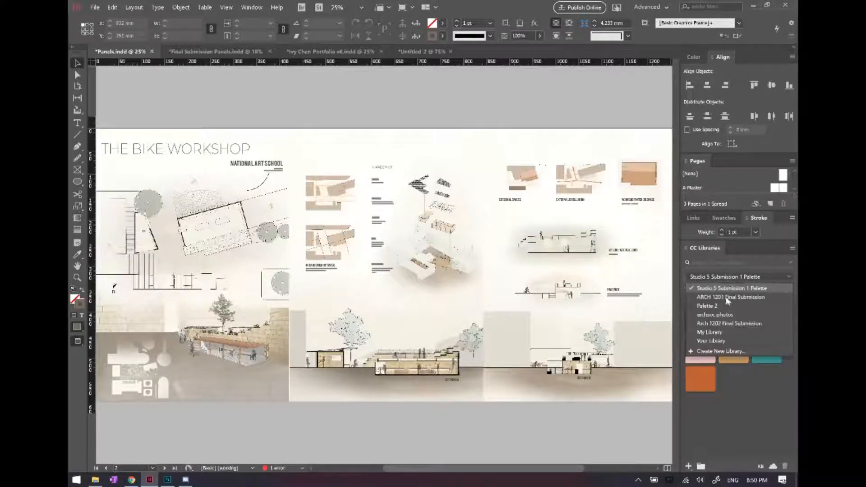
pyautogui.click(714, 325)
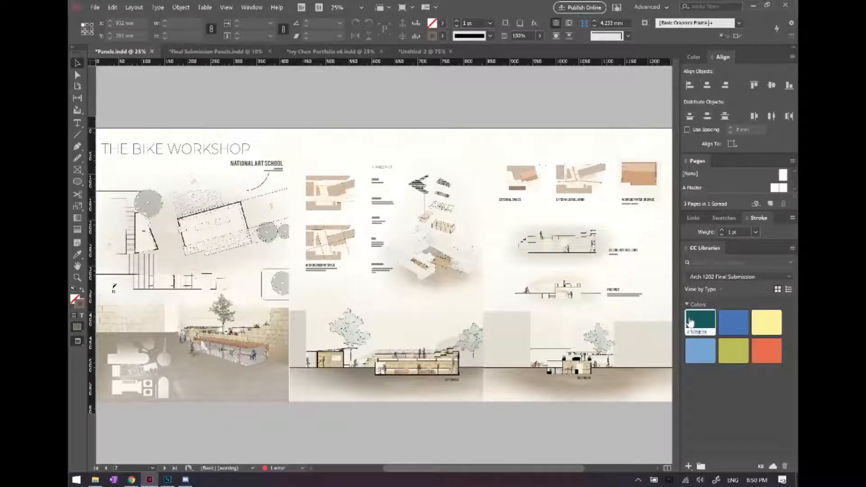
pyautogui.click(758, 278)
pyautogui.click(731, 306)
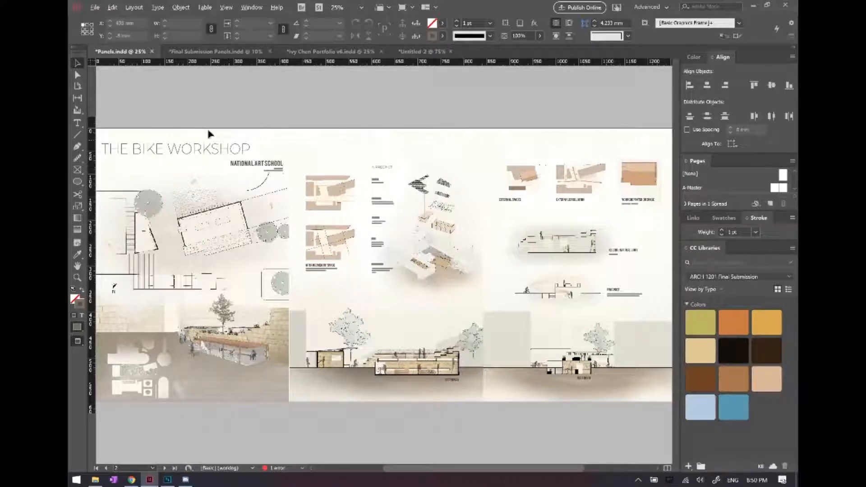
# Try applying the olive green Swatch 23 to the outline of the NATIONAL ART SCHOOL title.
pyautogui.scroll(6, 209, 134)
pyautogui.click(443, 243)
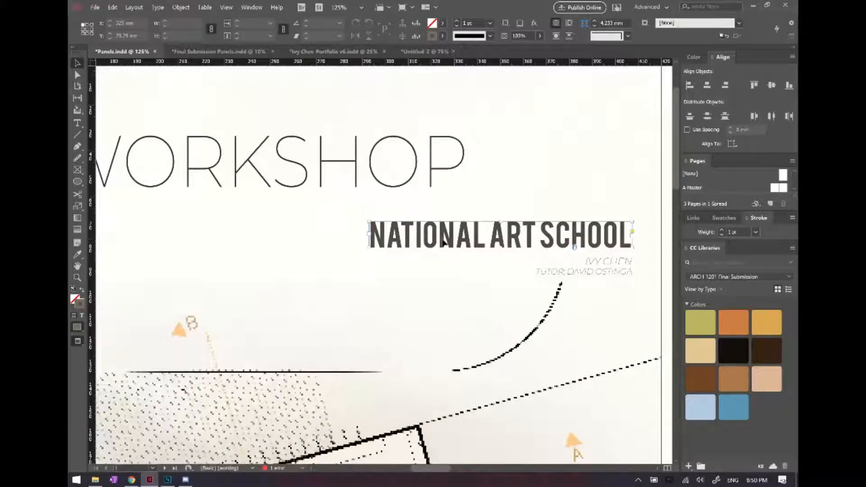
pyautogui.tripleClick(456, 238)
pyautogui.click(588, 81)
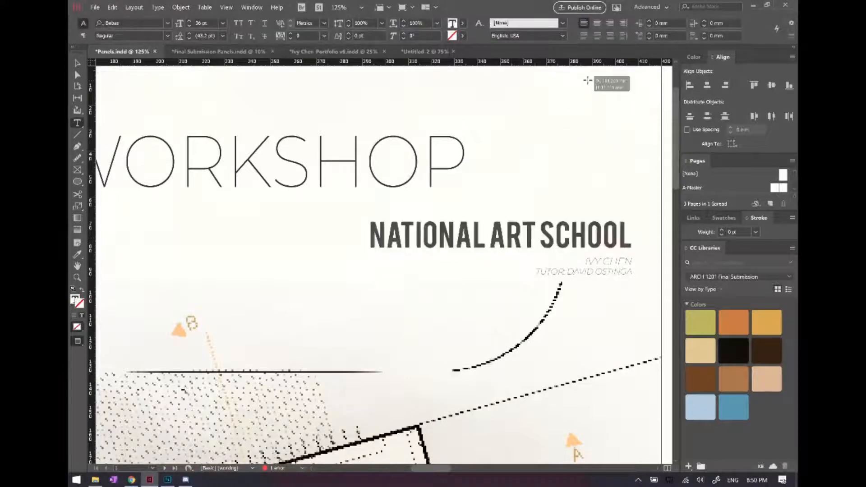
pyautogui.tripleClick(509, 235)
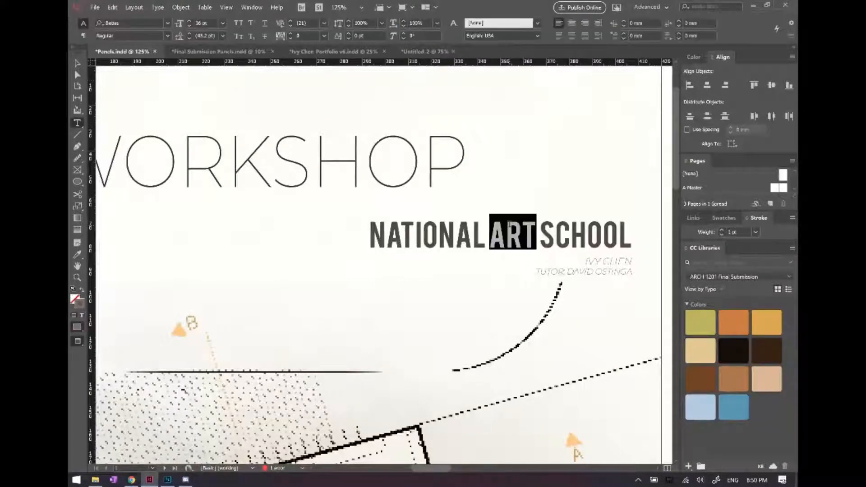
pyautogui.click(709, 321)
pyautogui.click(588, 161)
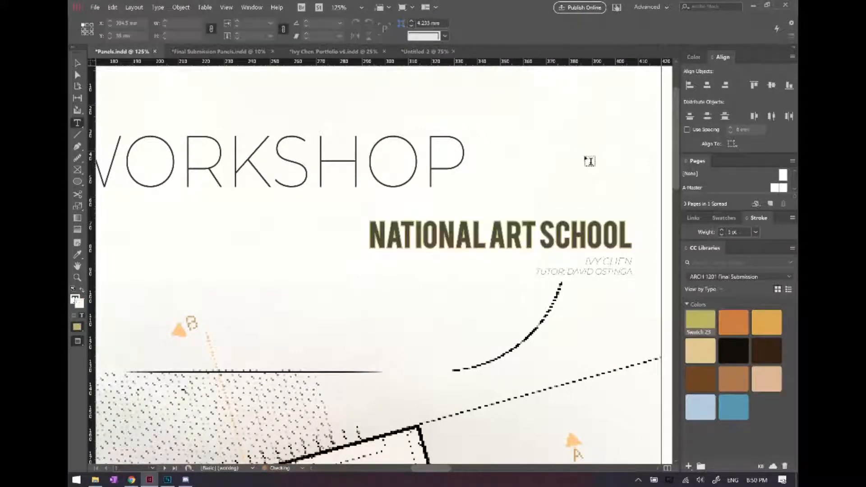
# Select the whole NATIONAL ART SCHOOL title and apply the orange Swatch 22 to its outline.
pyautogui.doubleClick(567, 239)
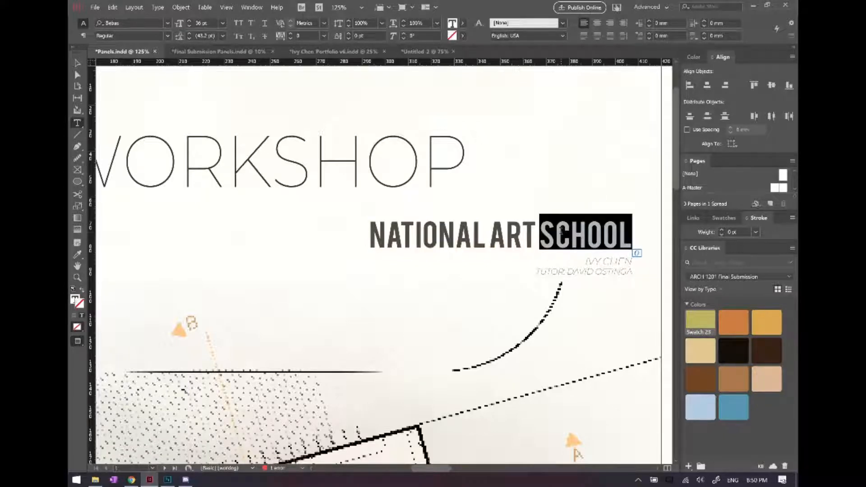
pyautogui.moveTo(369, 232)
pyautogui.mouseDown()
pyautogui.moveTo(632, 234)
pyautogui.moveTo(369, 234)
pyautogui.mouseUp()
pyautogui.click(635, 243)
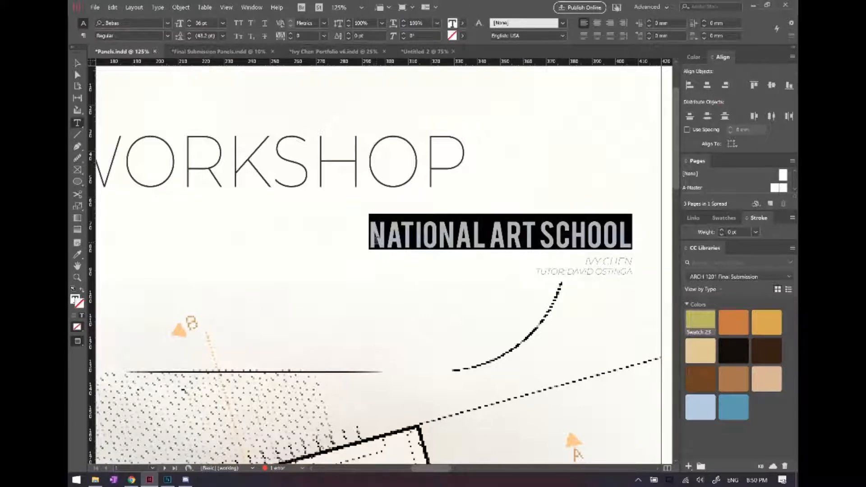
pyautogui.click(734, 322)
pyautogui.click(567, 182)
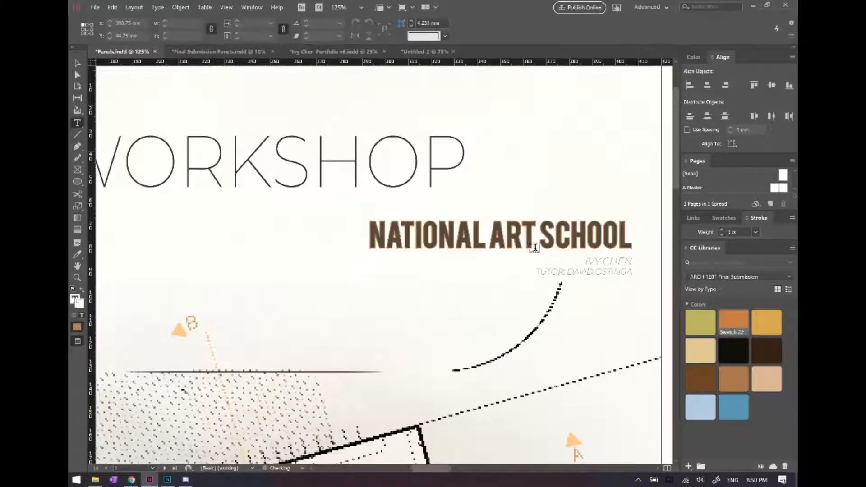
# Swap the fill and stroke colours of the NATIONAL ART SCHOOL title so the letters are filled with orange, and deselect it.
pyautogui.scroll(6, 416, 227)
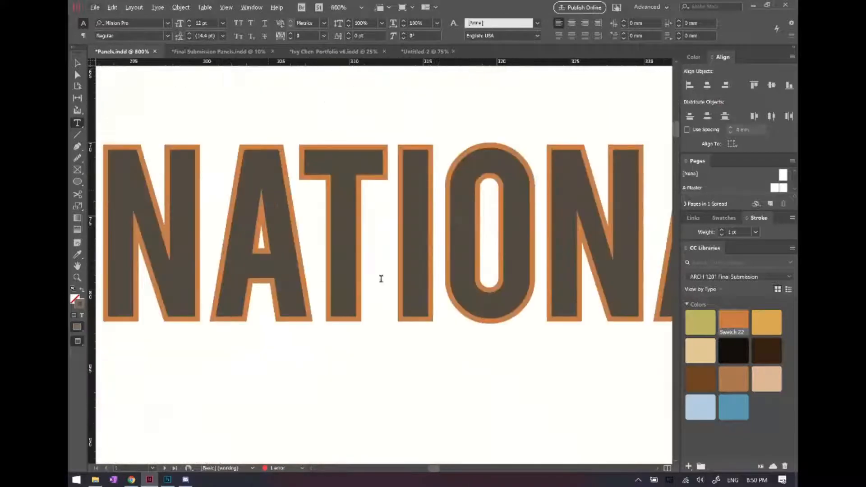
pyautogui.tripleClick(381, 279)
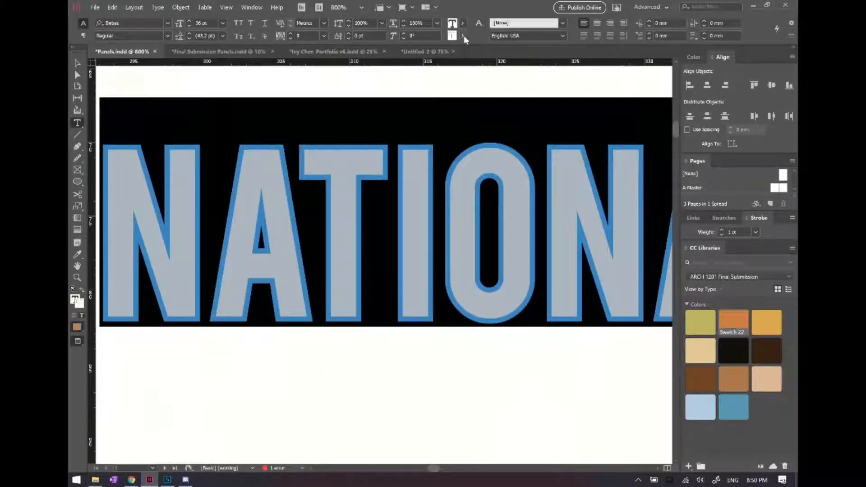
pyautogui.click(464, 36)
pyautogui.click(370, 49)
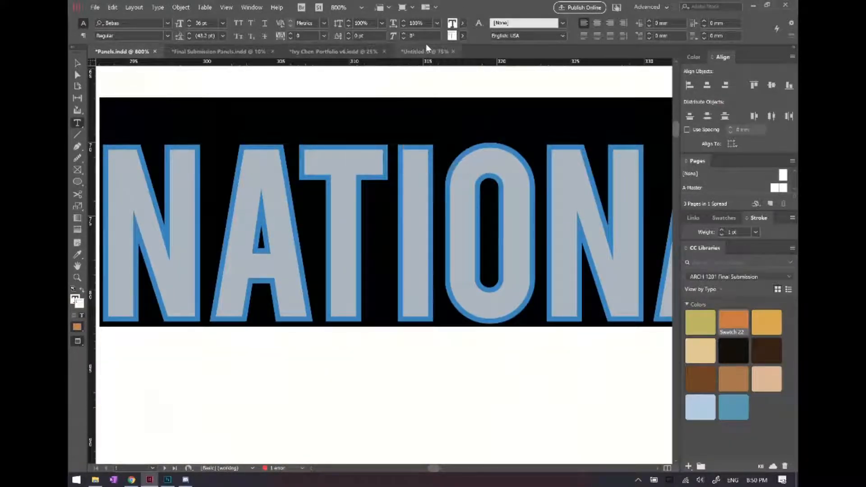
pyautogui.click(462, 35)
pyautogui.click(364, 49)
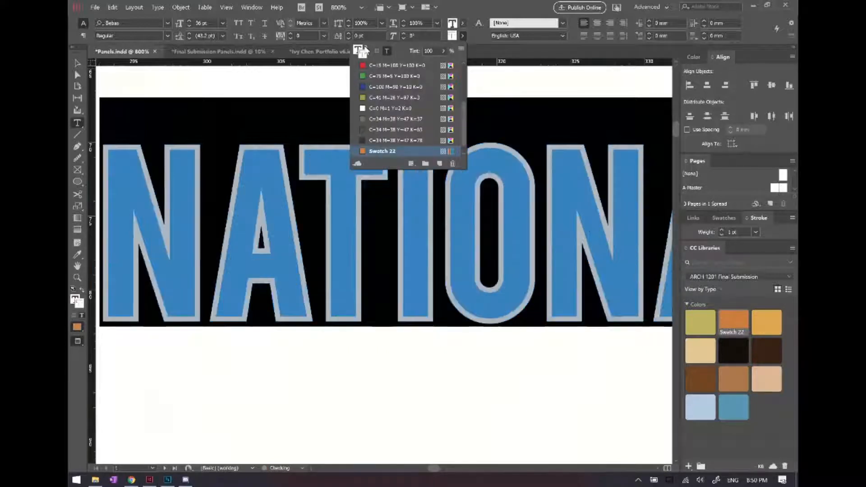
pyautogui.click(512, 212)
pyautogui.scroll(-3, 504, 215)
pyautogui.tripleClick(505, 217)
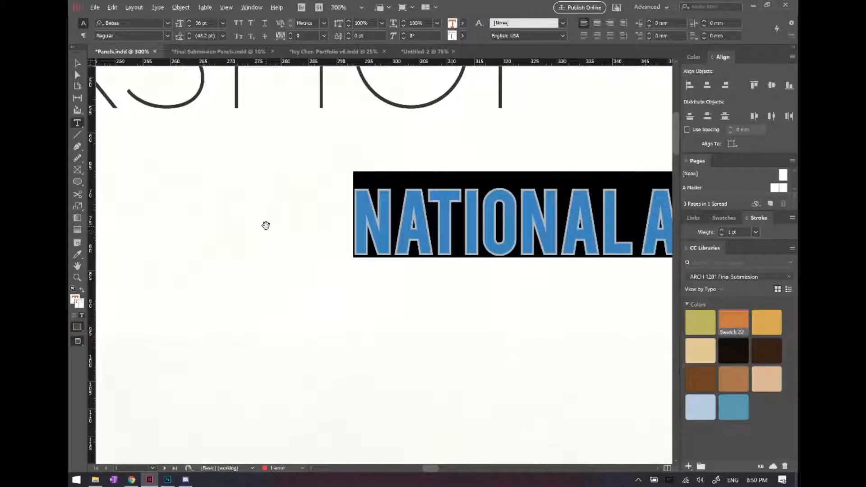
pyautogui.scroll(-2, 266, 226)
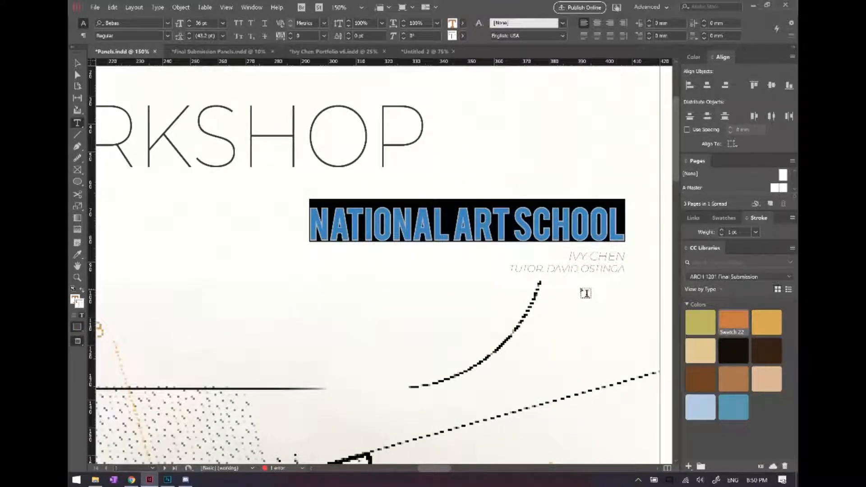
pyautogui.press('Escape')
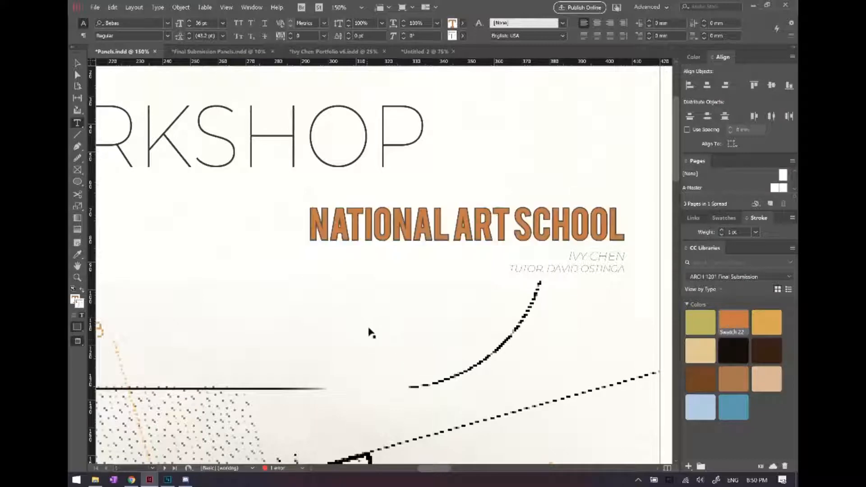
# Look over the three finished panels and examine the two diagrams above ARRANGEMENT OF SPACE on the second panel.
pyautogui.scroll(-1, 371, 313)
pyautogui.scroll(-2, 371, 312)
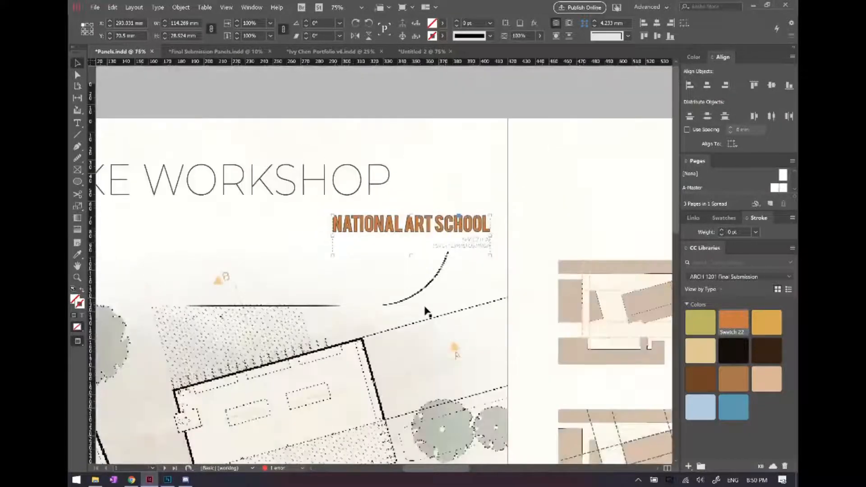
pyautogui.scroll(-3, 416, 304)
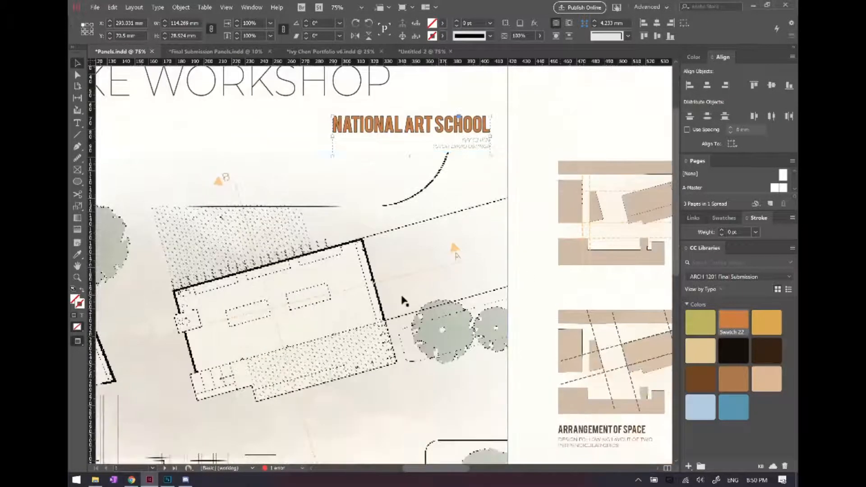
pyautogui.hscroll(3, 402, 299)
pyautogui.scroll(-4, 504, 247)
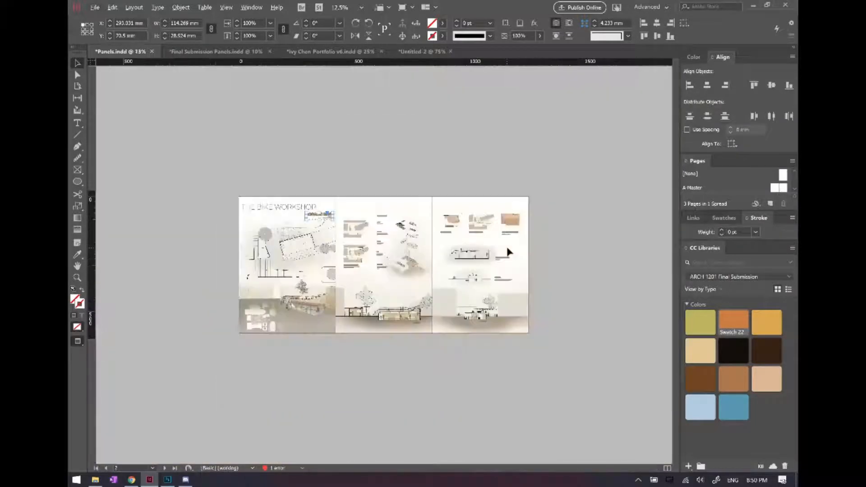
pyautogui.scroll(1, 371, 283)
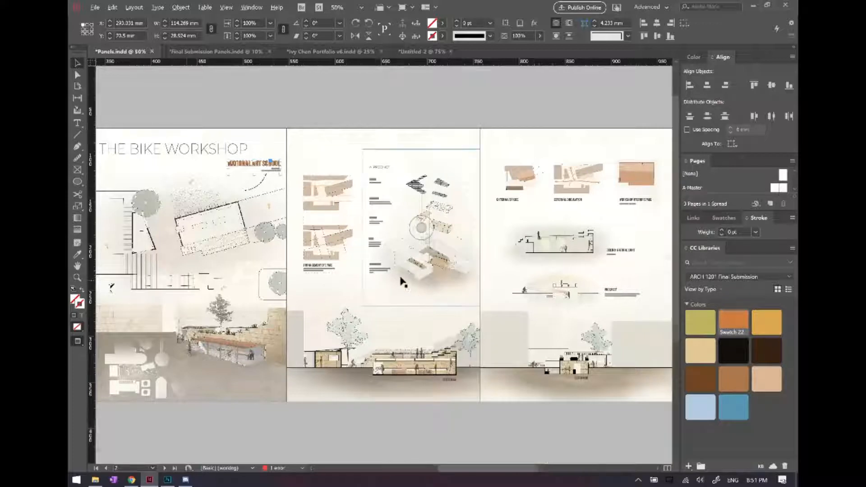
pyautogui.scroll(1, 402, 280)
pyautogui.scroll(1, 216, 205)
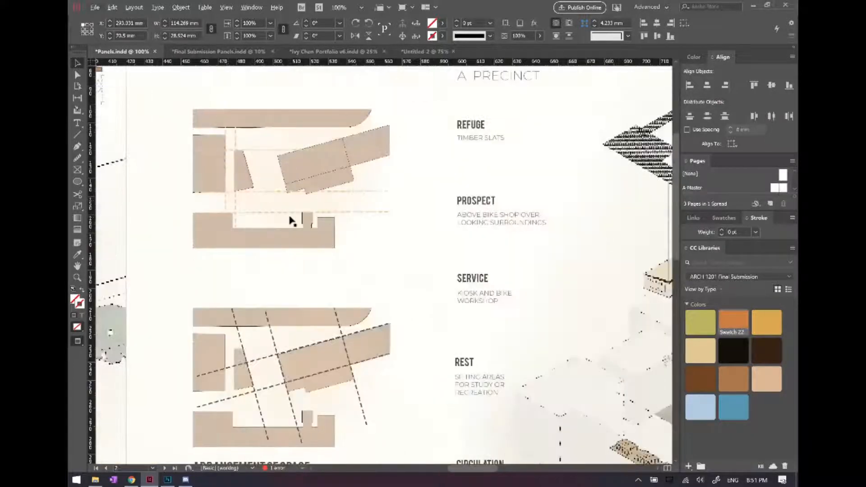
pyautogui.scroll(-1, 305, 216)
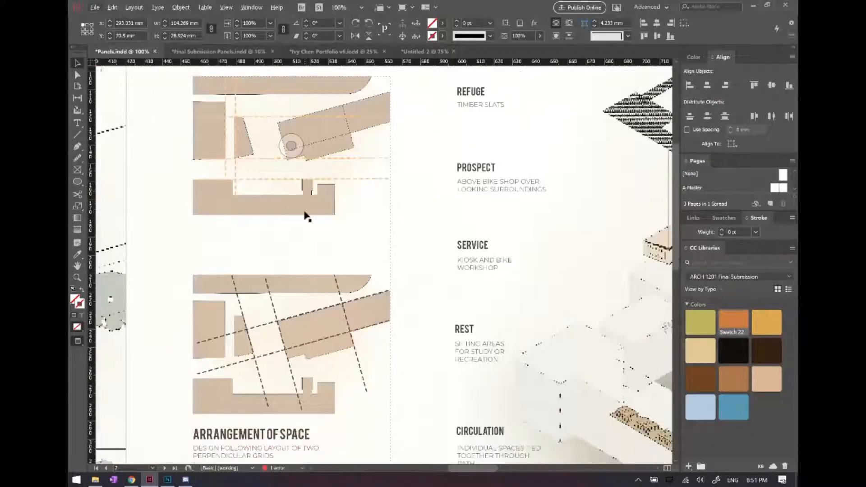
pyautogui.scroll(1, 298, 212)
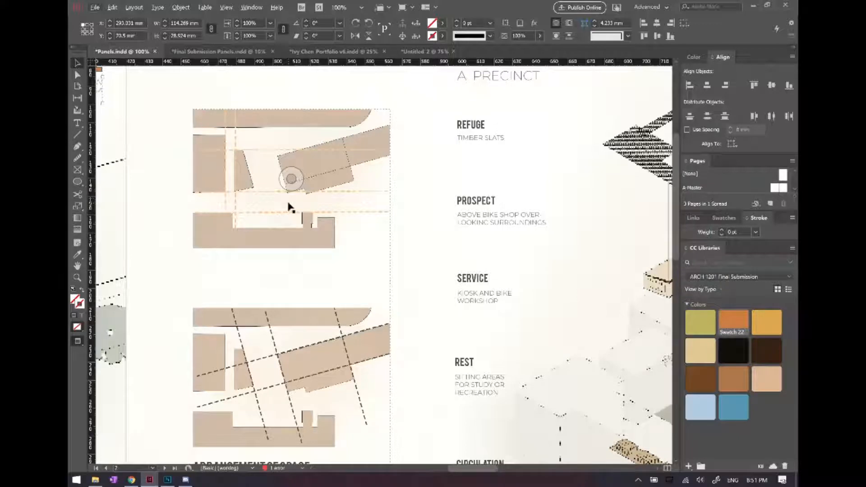
# Lock the diagram image on the second panel and try to select it with a marquee.
pyautogui.click(406, 138)
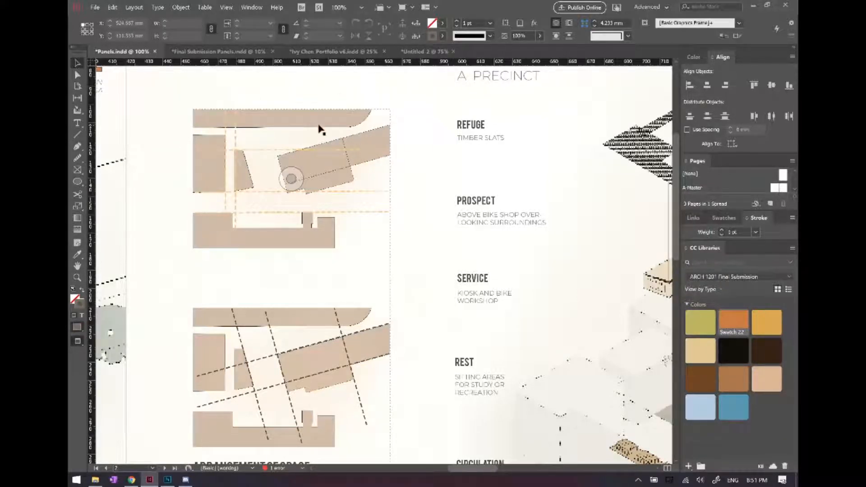
pyautogui.click(348, 165)
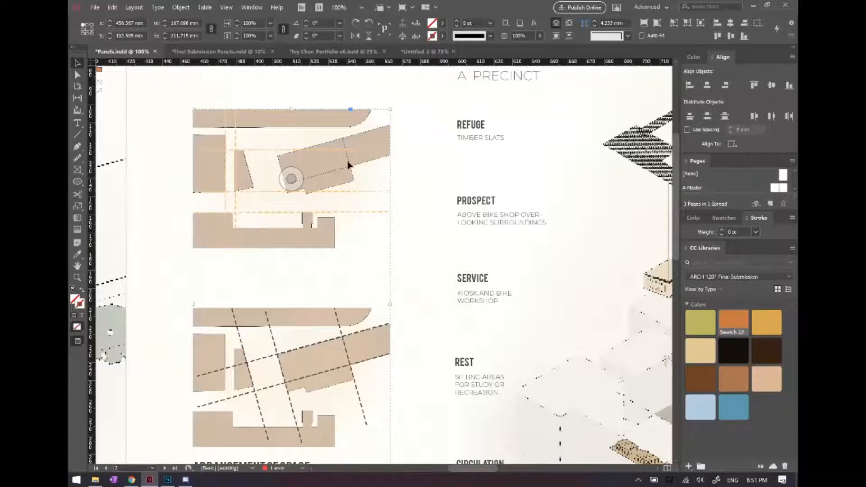
pyautogui.hotkey('ctrl', 'l')
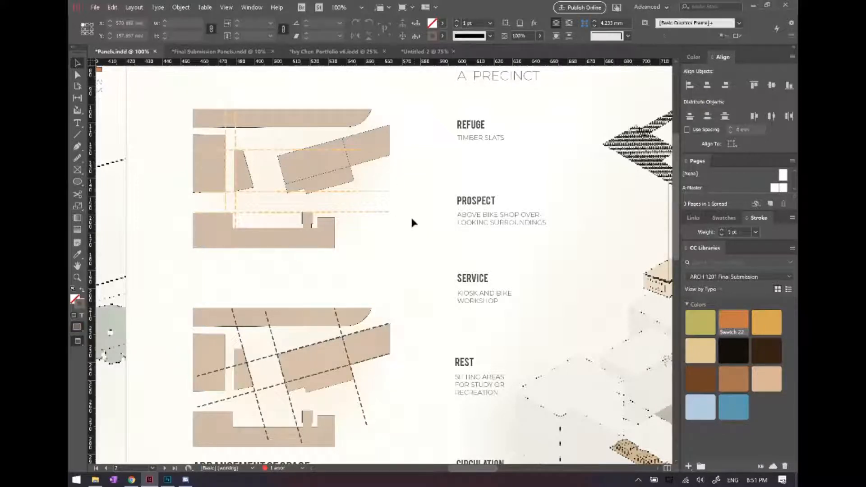
pyautogui.moveTo(413, 221); pyautogui.dragTo(278, 116)
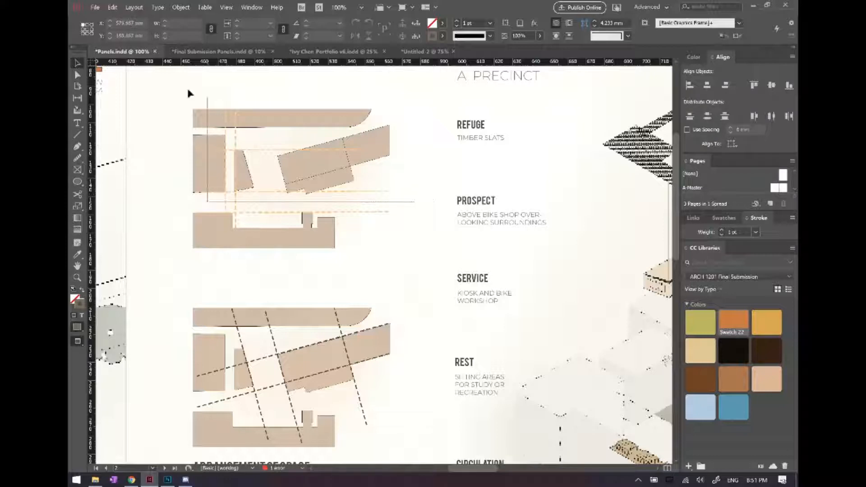
# Draw a straight diagonal line about 90 mm long across the upper diagram and colour its stroke with the orange Swatch 22.
pyautogui.click(77, 135)
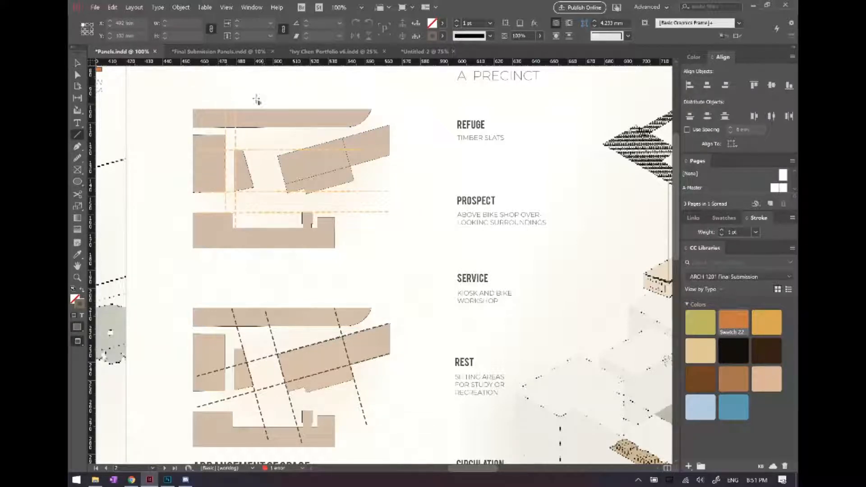
pyautogui.moveTo(259, 98); pyautogui.dragTo(298, 260)
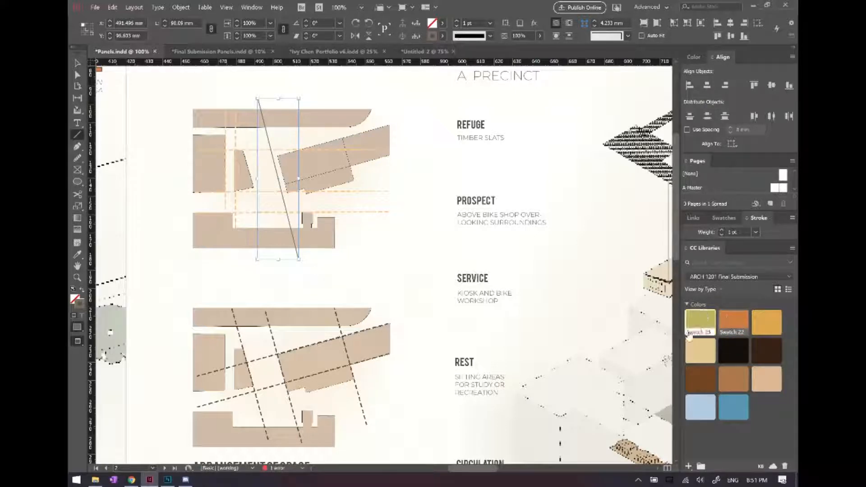
pyautogui.click(731, 323)
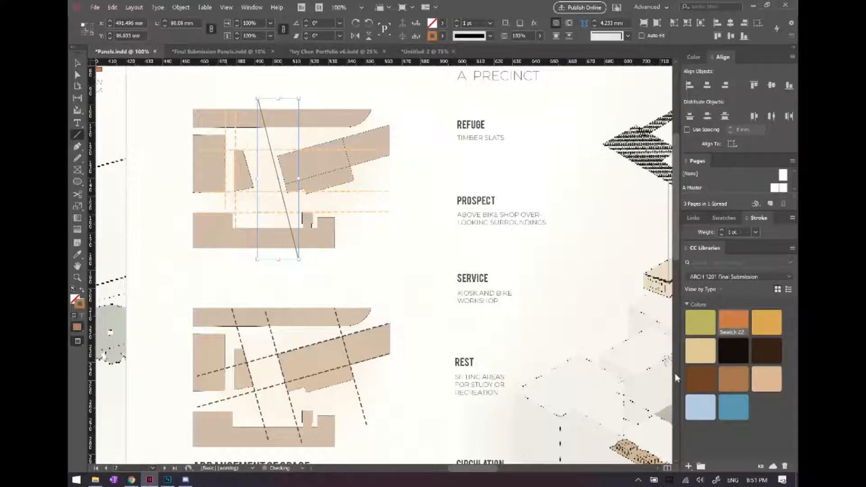
pyautogui.click(700, 322)
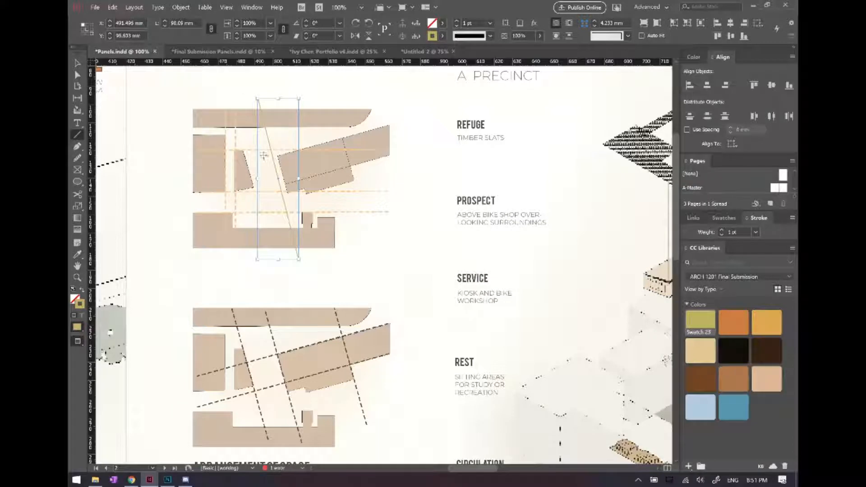
pyautogui.click(734, 322)
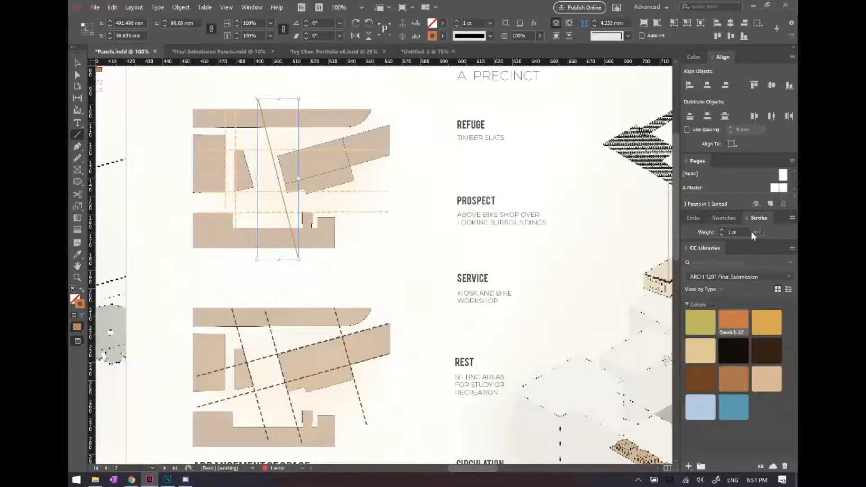
# Show the full stroke options, change the diagonal line's stroke type to Dashed (4 and 4), and deselect the line.
pyautogui.click(745, 218)
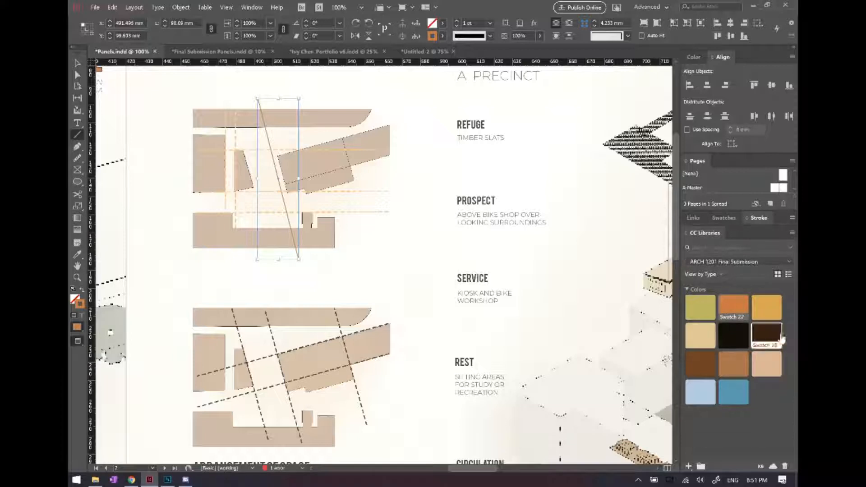
pyautogui.click(745, 217)
pyautogui.click(791, 302)
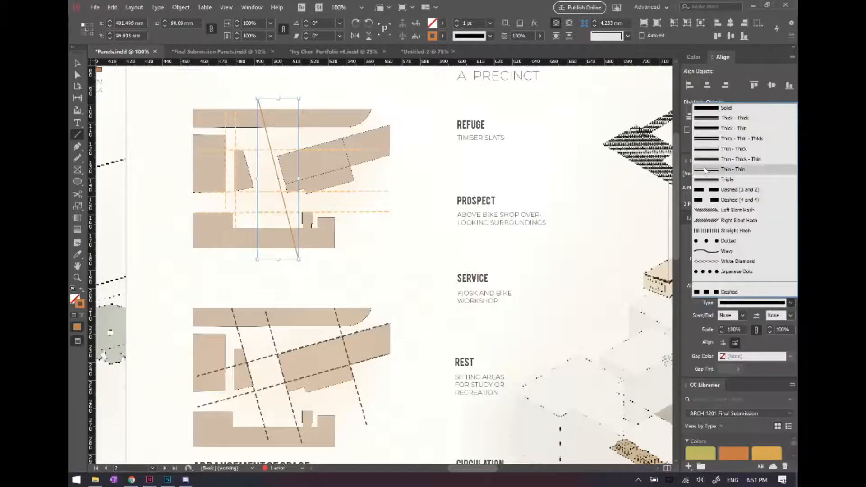
pyautogui.click(719, 202)
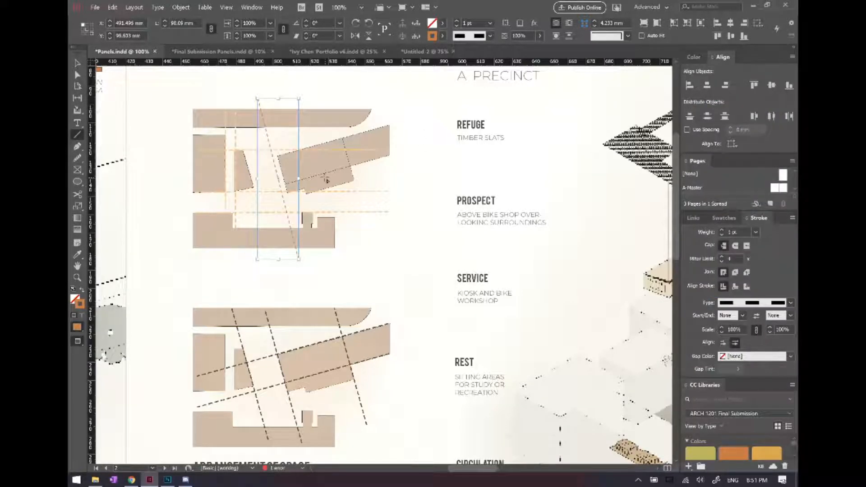
pyautogui.press('v')
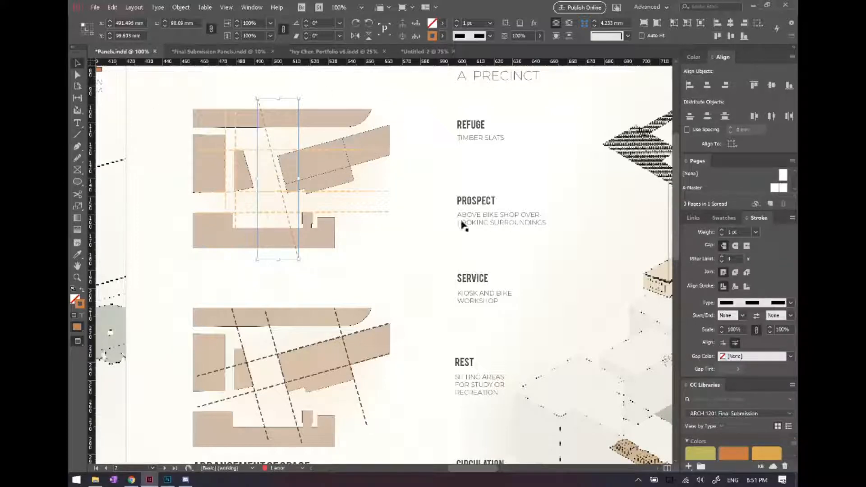
pyautogui.click(424, 201)
# Move the long section image from the second panel so that it overlaps the third panel.
pyautogui.scroll(-1, 407, 194)
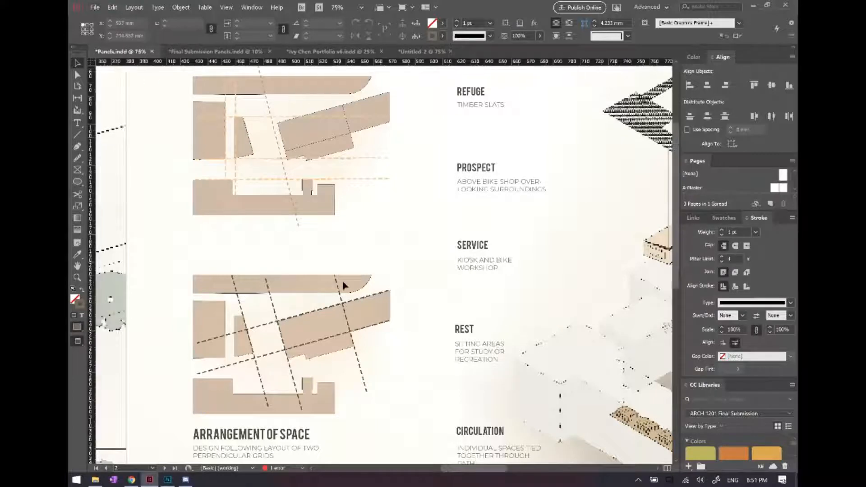
pyautogui.hotkey('ctrl', '-')
pyautogui.hotkey('ctrl', '-')
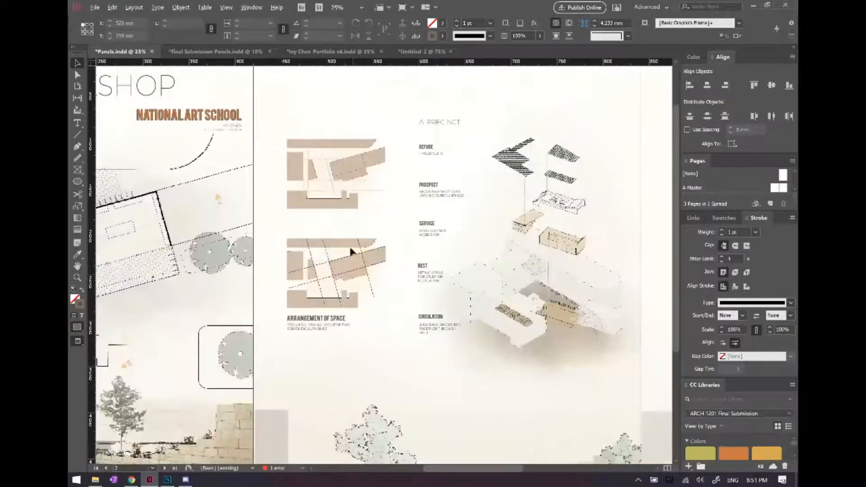
pyautogui.hotkey('ctrl', '-')
pyautogui.hotkey('ctrl', '-')
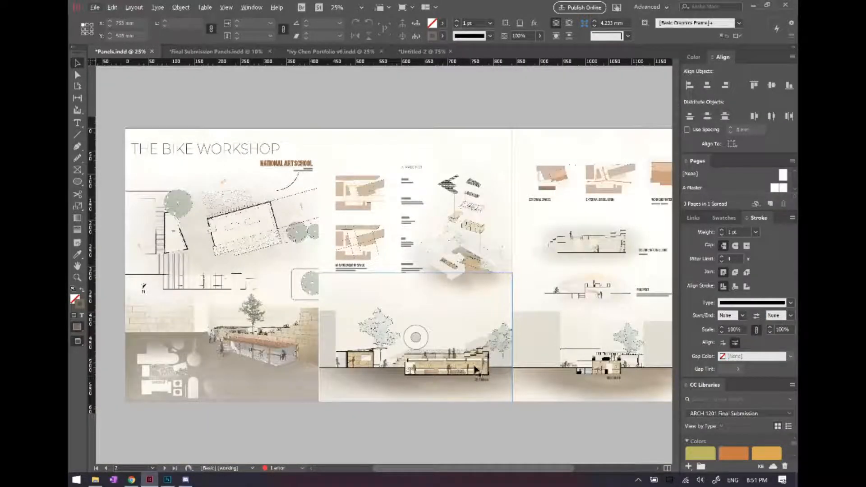
pyautogui.moveTo(476, 370)
pyautogui.mouseDown()
pyautogui.moveTo(495, 441)
pyautogui.moveTo(626, 367)
pyautogui.mouseUp()
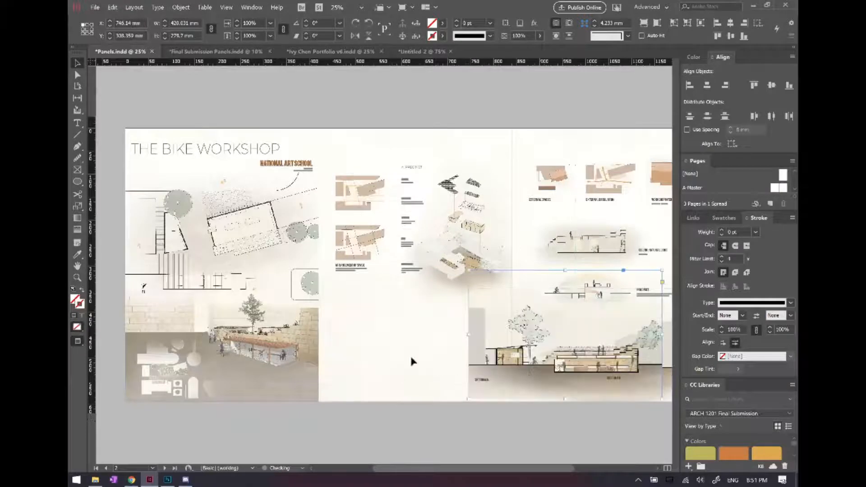
# Move the long section image back over the second panel, slightly above the panel's bottom edge.
pyautogui.click(401, 365)
pyautogui.click(358, 240)
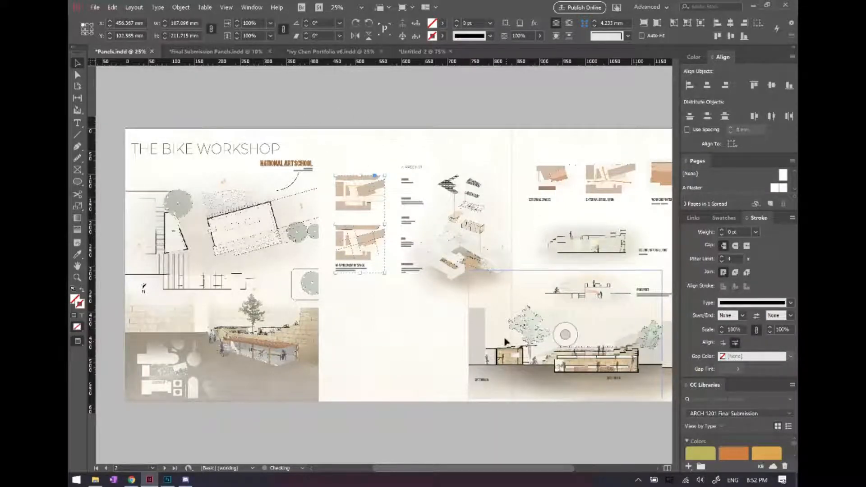
pyautogui.moveTo(505, 341)
pyautogui.mouseDown()
pyautogui.moveTo(358, 344)
pyautogui.moveTo(377, 332)
pyautogui.mouseUp()
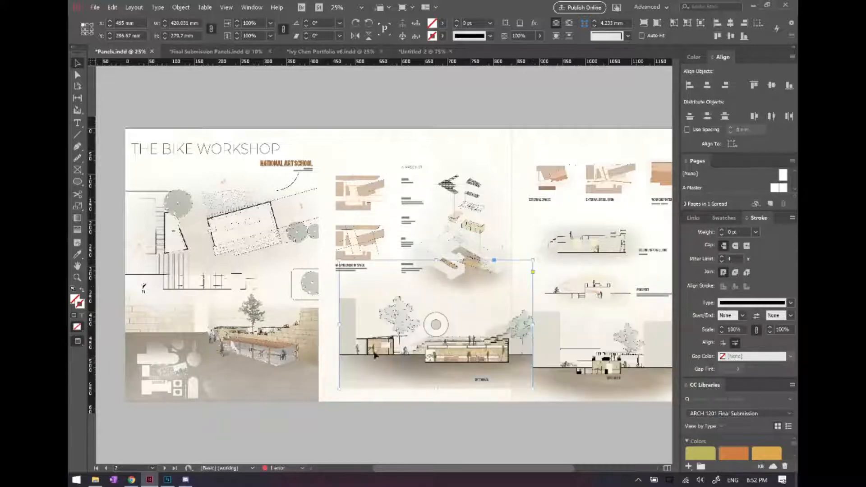
# Open the long section's original in Photoshop, return to InDesign, and align the image with the second panel's lower left corner.
pyautogui.rightClick(437, 333)
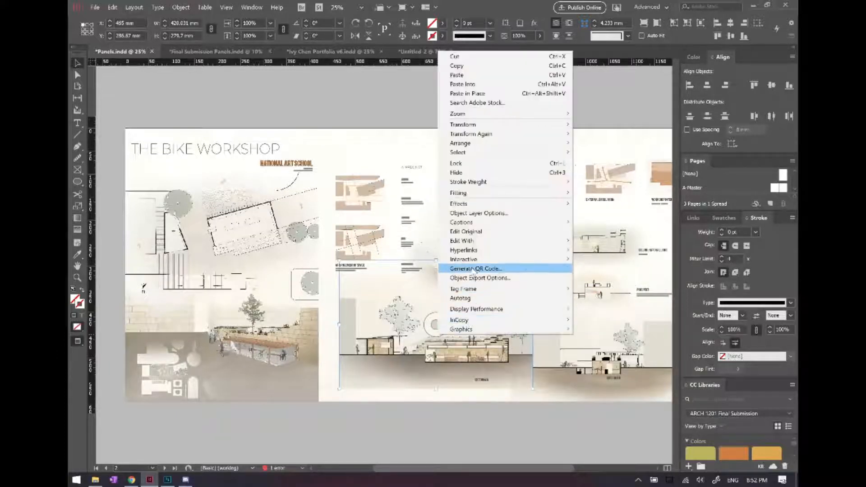
pyautogui.click(470, 231)
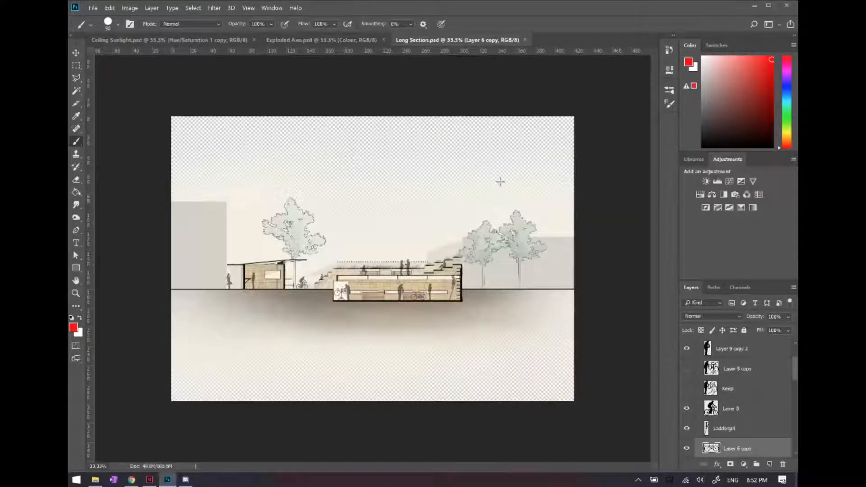
pyautogui.click(755, 6)
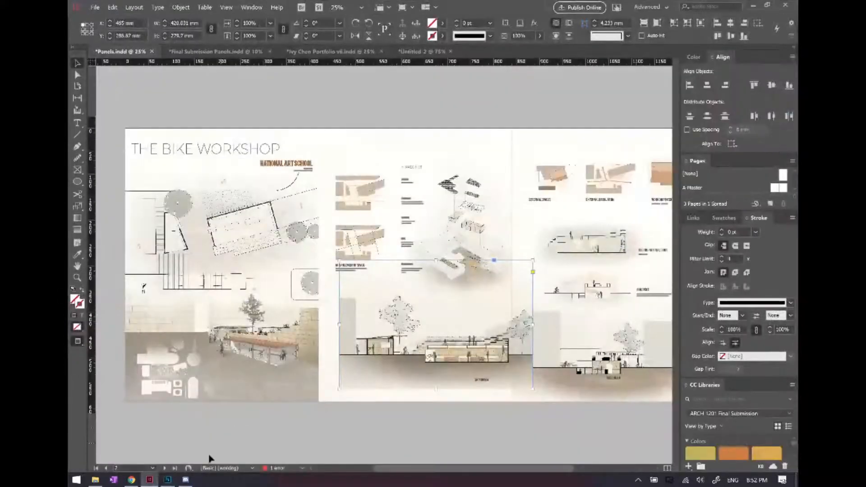
pyautogui.click(169, 478)
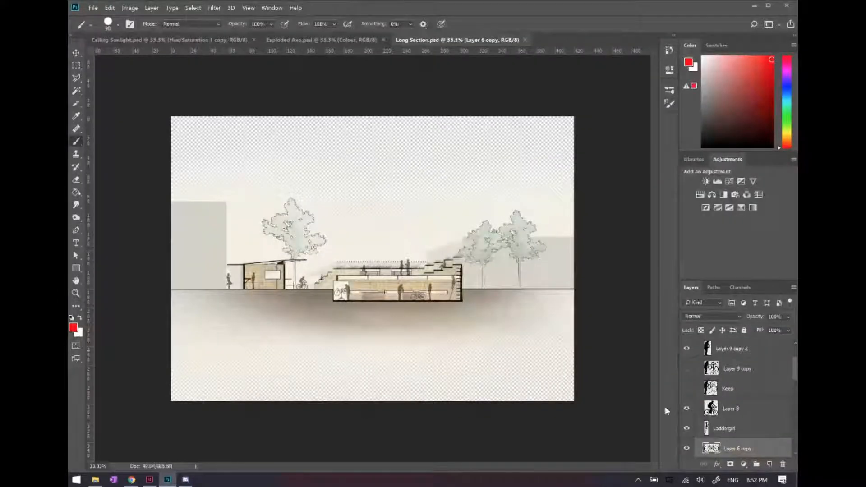
pyautogui.click(755, 5)
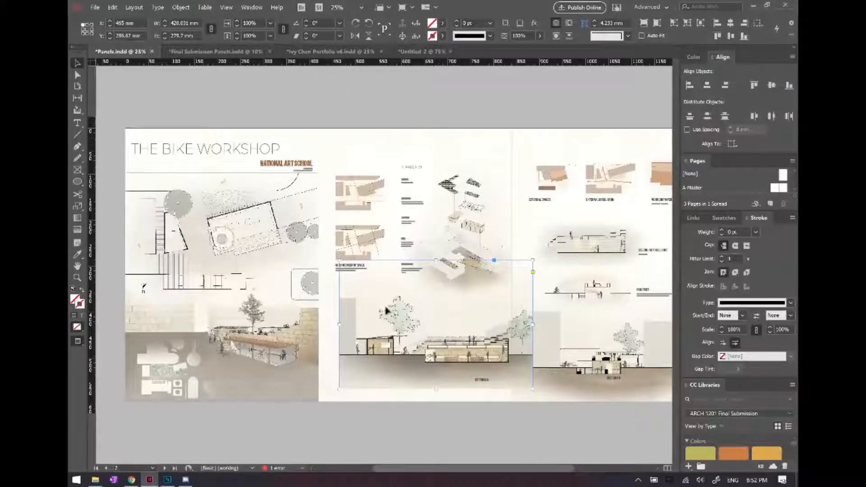
pyautogui.moveTo(356, 353); pyautogui.dragTo(326, 367)
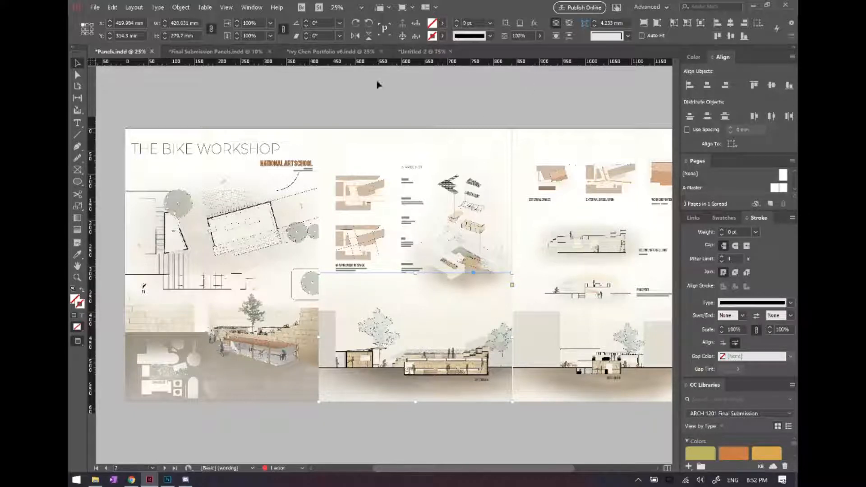
# Switch to the portfolio v6 document at its cover, reduce the stroke options to the weight, and enlarge the page thumbnail list.
pyautogui.click(313, 60)
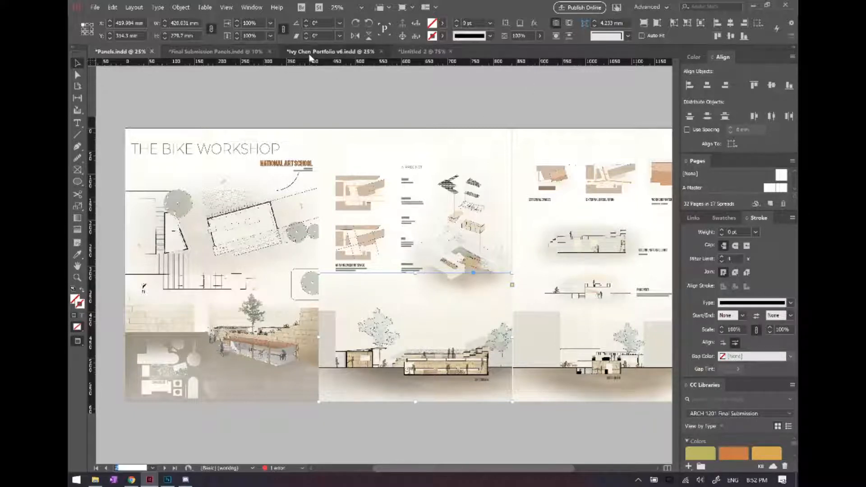
pyautogui.scroll(5, 536, 217)
pyautogui.scroll(3, 535, 217)
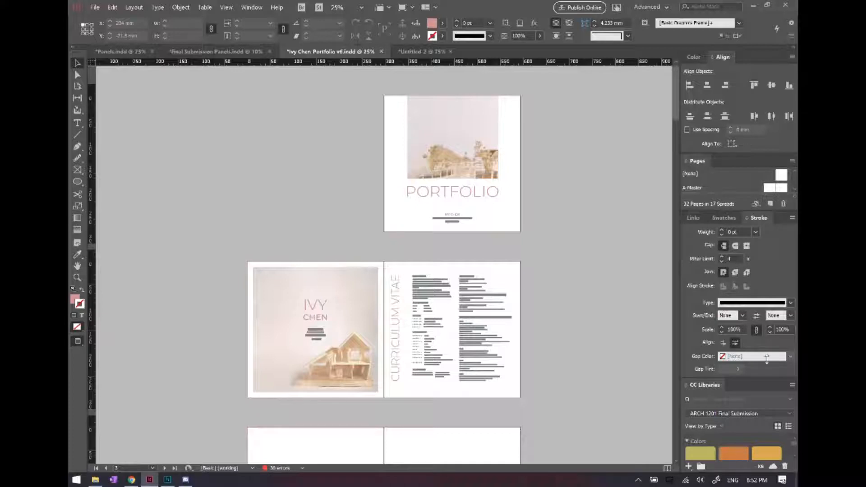
pyautogui.click(747, 218)
pyautogui.moveTo(749, 382); pyautogui.dragTo(753, 426)
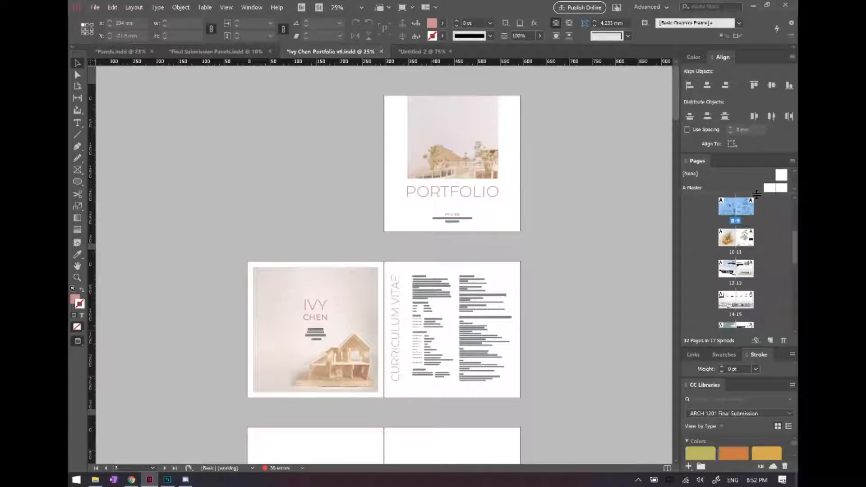
# Give the master list slightly more room, examine the portfolio cover, and open the A-Master spread with its pink border frame selected.
pyautogui.moveTo(757, 195)
pyautogui.mouseDown()
pyautogui.moveTo(756, 253)
pyautogui.moveTo(757, 205)
pyautogui.mouseUp()
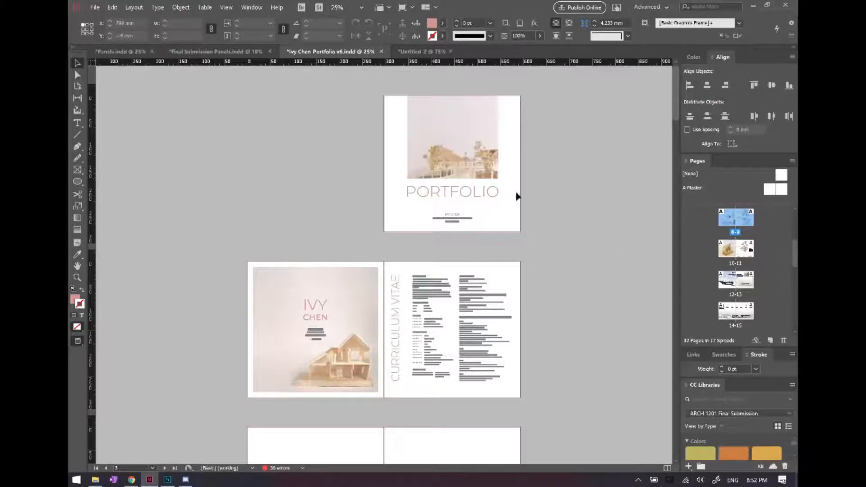
pyautogui.scroll(1, 507, 179)
pyautogui.scroll(1, 566, 231)
pyautogui.scroll(1, 568, 232)
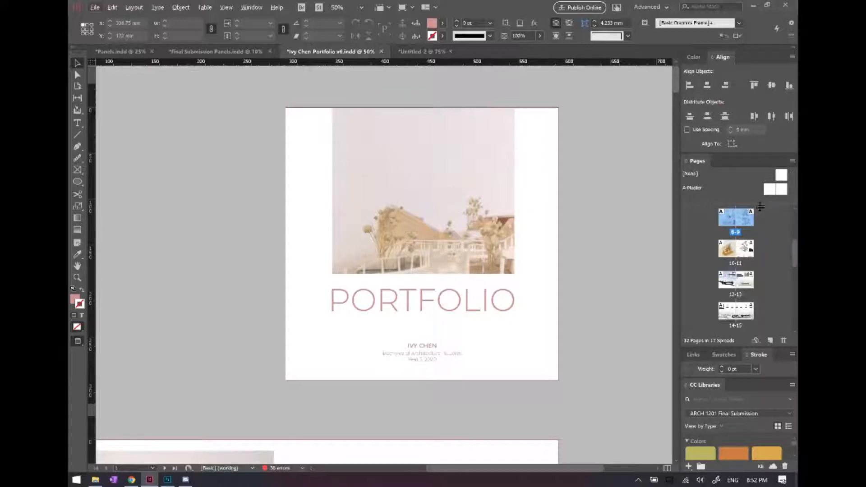
pyautogui.scroll(-4, 464, 229)
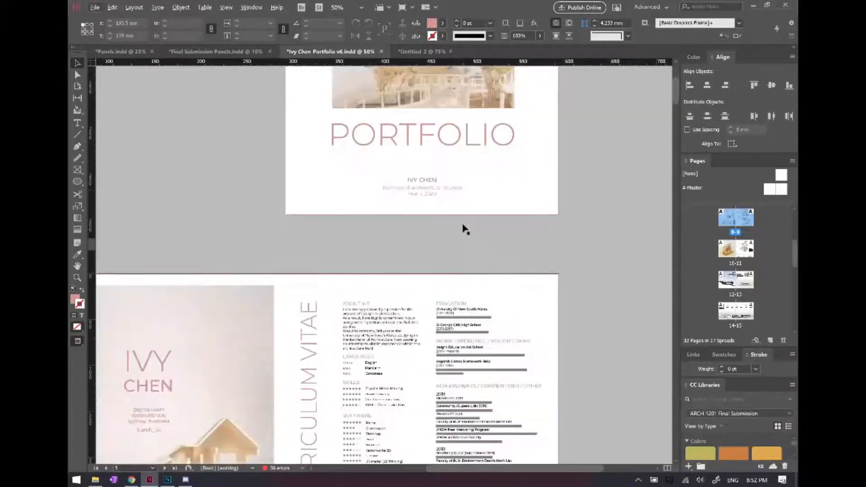
pyautogui.scroll(2, 555, 197)
pyautogui.scroll(3, 541, 189)
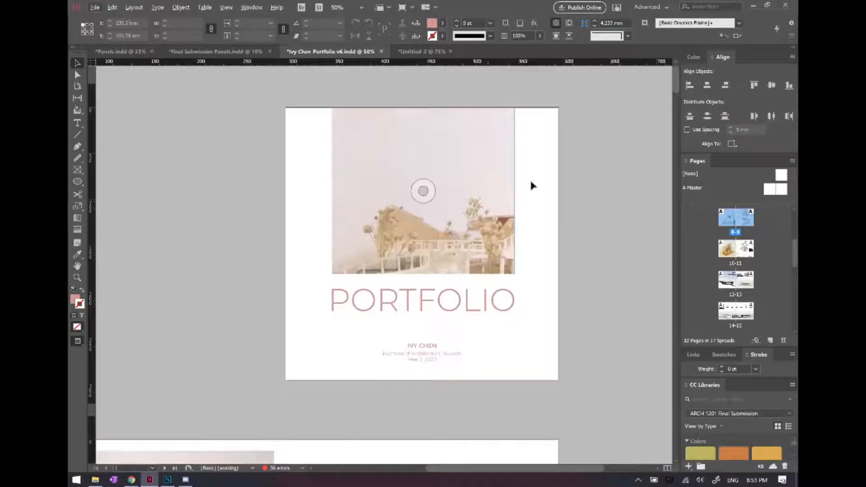
pyautogui.doubleClick(773, 192)
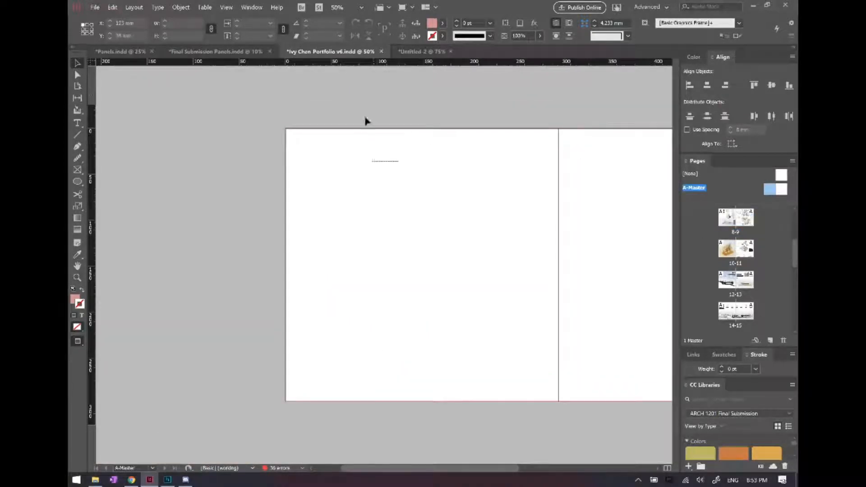
pyautogui.moveTo(366, 121); pyautogui.dragTo(325, 139)
pyautogui.scroll(7, 295, 124)
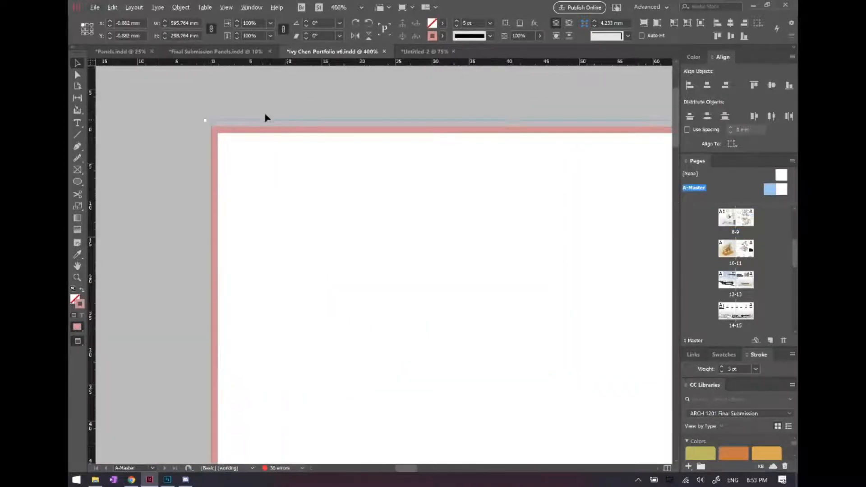
# Try to move the master's border frame inward from the spread's upper left corner, and undo the move.
pyautogui.moveTo(273, 130); pyautogui.dragTo(339, 197)
pyautogui.hotkey('ctrl', 'z')
pyautogui.scroll(-3, 319, 248)
pyautogui.scroll(4, 748, 228)
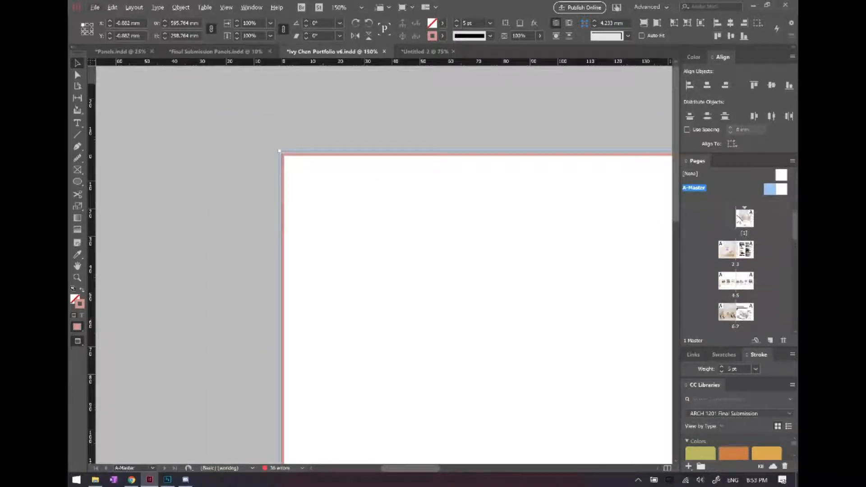
# Open the cover page and examine the pink border on the following spreads as far as House + Square.
pyautogui.doubleClick(745, 219)
pyautogui.scroll(-10, 373, 209)
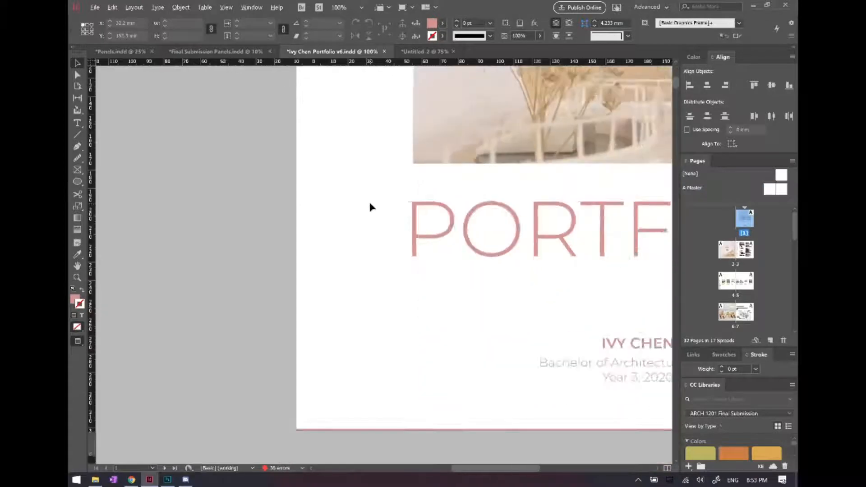
pyautogui.scroll(-2, 351, 174)
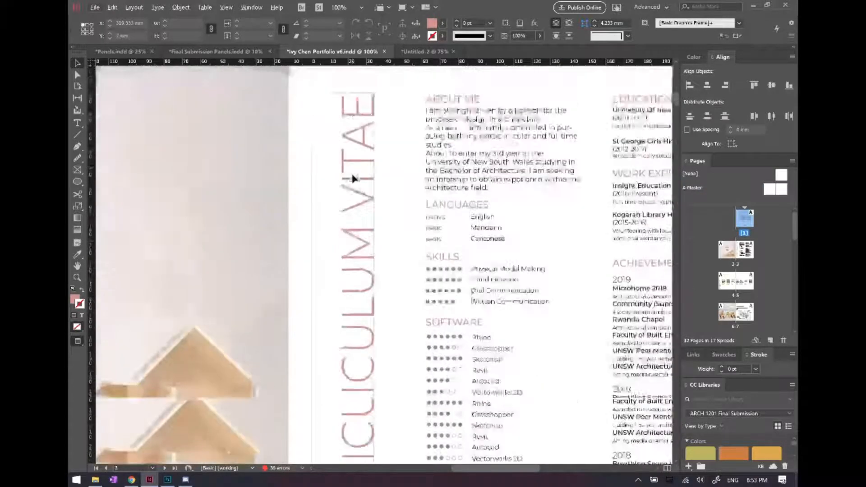
pyautogui.scroll(-10, 351, 174)
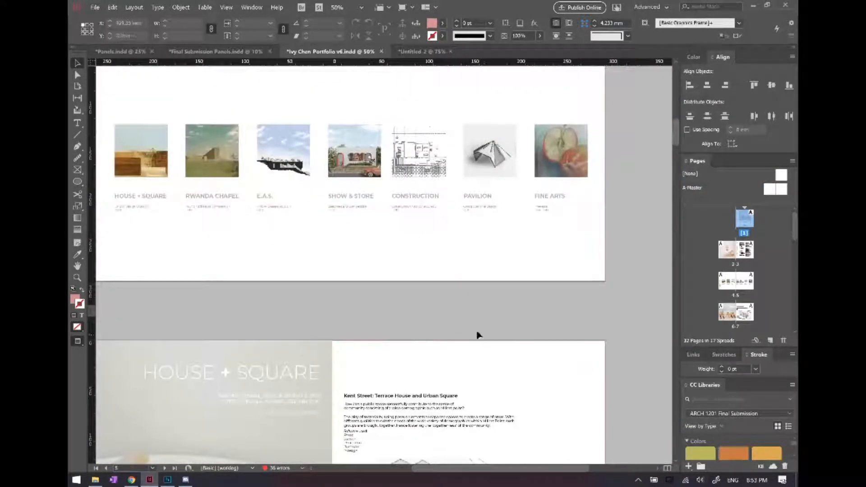
# Move the A-Master border frame about 60 mm right and 22 mm down, and view its effect on spread 2-3.
pyautogui.click(772, 190)
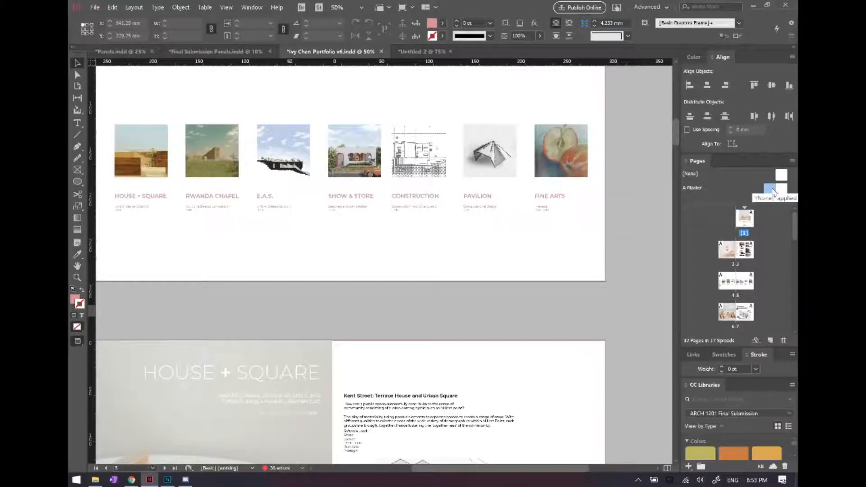
pyautogui.doubleClick(773, 191)
pyautogui.moveTo(464, 132)
pyautogui.mouseDown()
pyautogui.moveTo(465, 141)
pyautogui.moveTo(521, 152)
pyautogui.mouseUp()
pyautogui.click(550, 142)
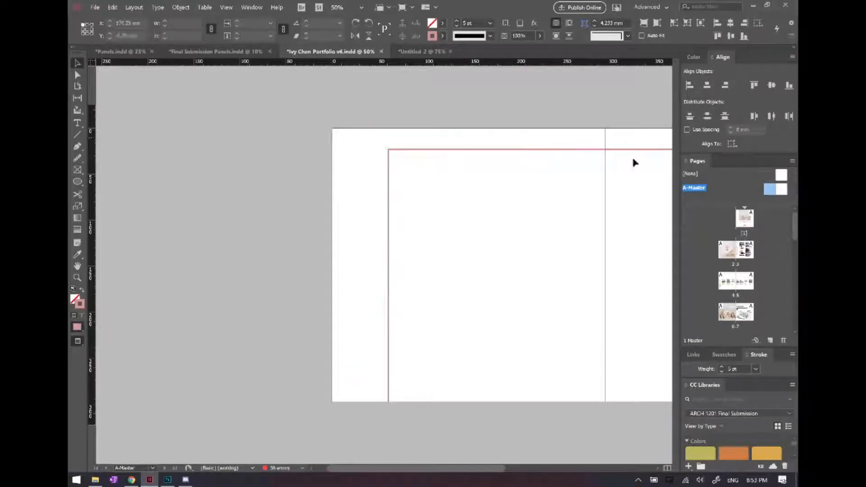
pyautogui.doubleClick(752, 254)
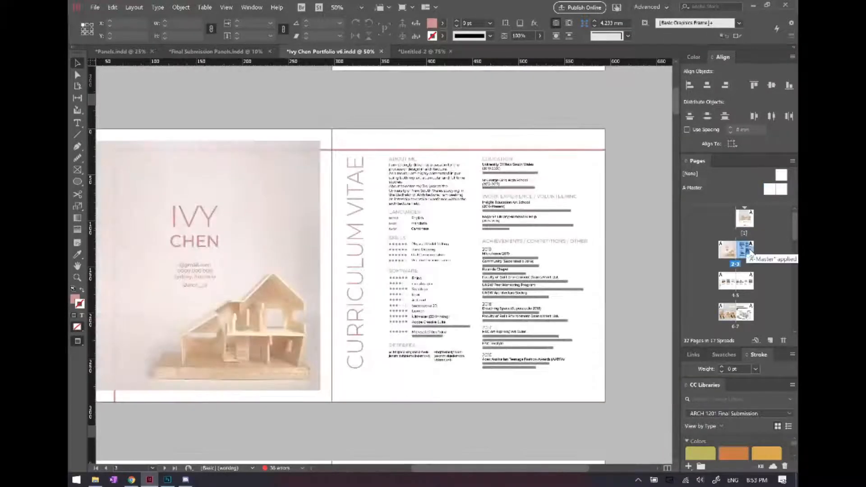
pyautogui.hscroll(-2, 258, 189)
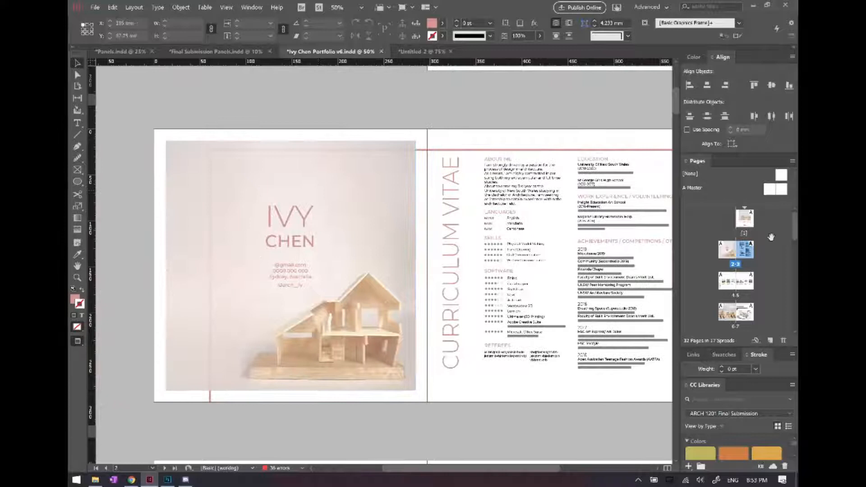
# Reopen the A-Master spread and move the border frame back to X 0 mm, Y 0 mm.
pyautogui.doubleClick(769, 194)
pyautogui.moveTo(365, 155); pyautogui.dragTo(309, 135)
pyautogui.hscroll(2, 490, 289)
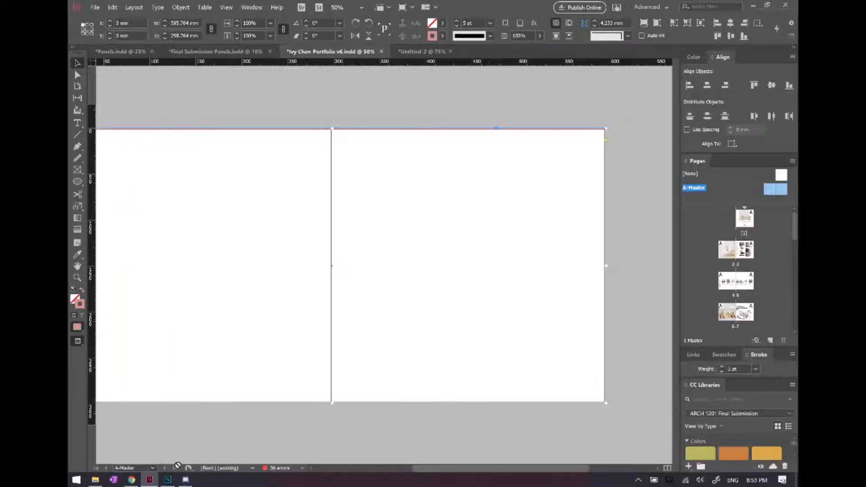
# Switch to Discord to check the workshop discussion, and return to the master spread in InDesign.
pyautogui.click(185, 480)
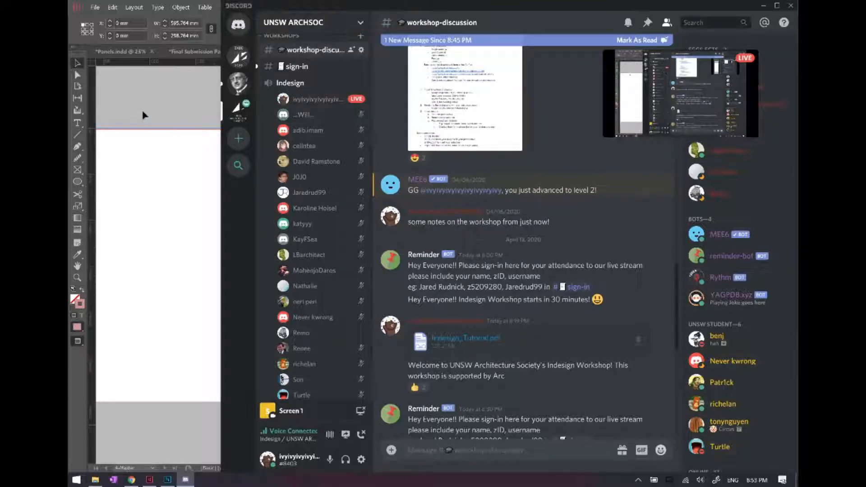
pyautogui.click(165, 116)
pyautogui.hotkey('ctrl', '-')
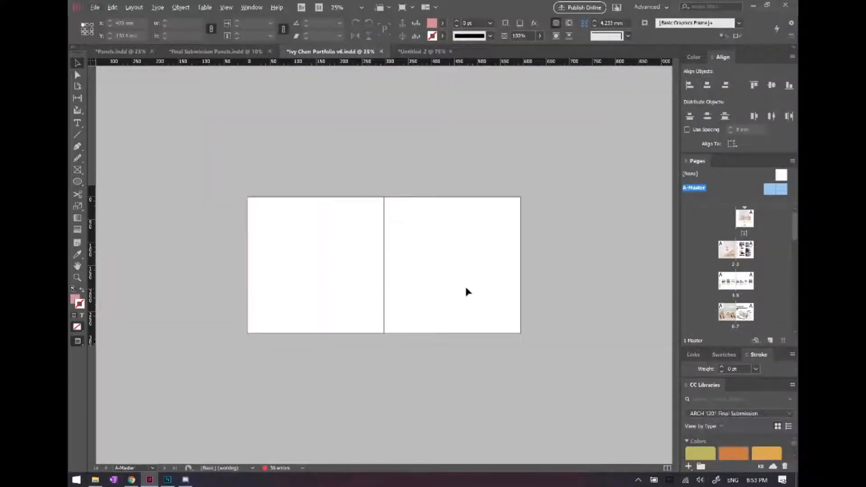
# Look up the page number markers among the special characters that can be inserted.
pyautogui.scroll(5, 387, 239)
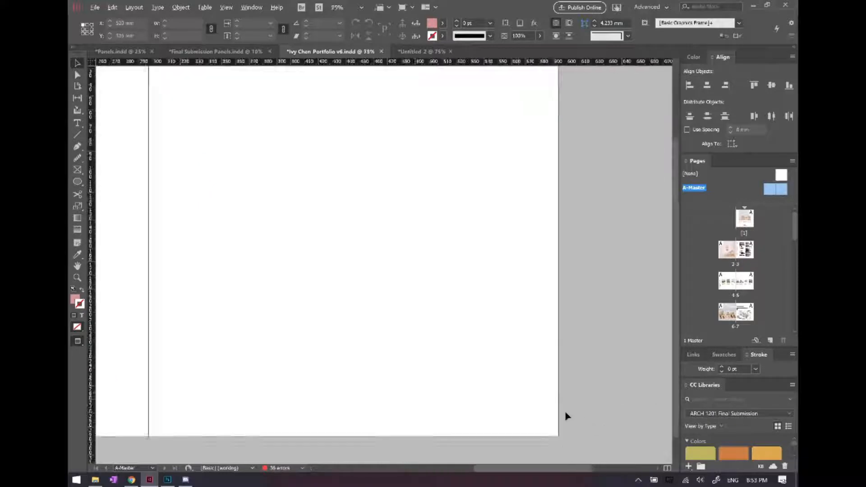
pyautogui.click(134, 7)
pyautogui.click(133, 7)
pyautogui.click(112, 7)
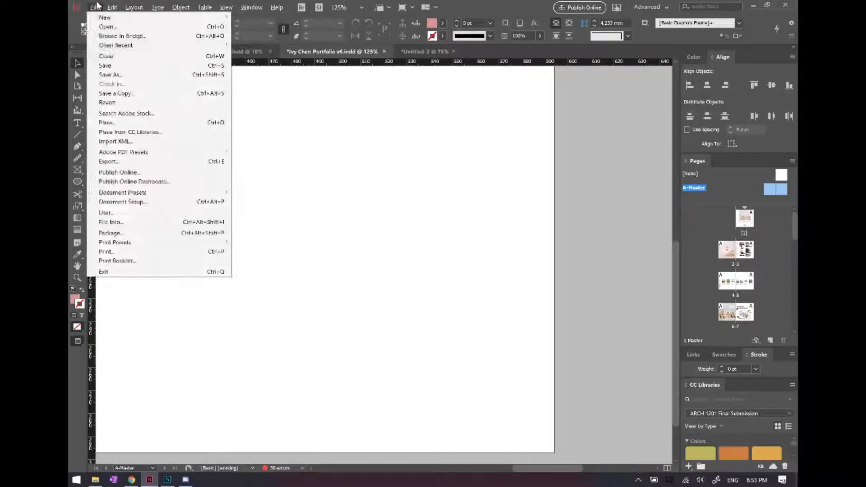
pyautogui.click(156, 8)
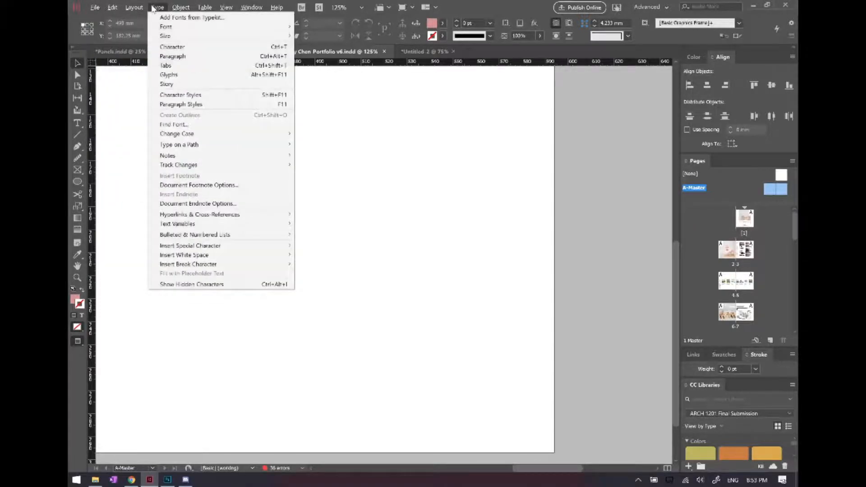
pyautogui.moveTo(215, 248)
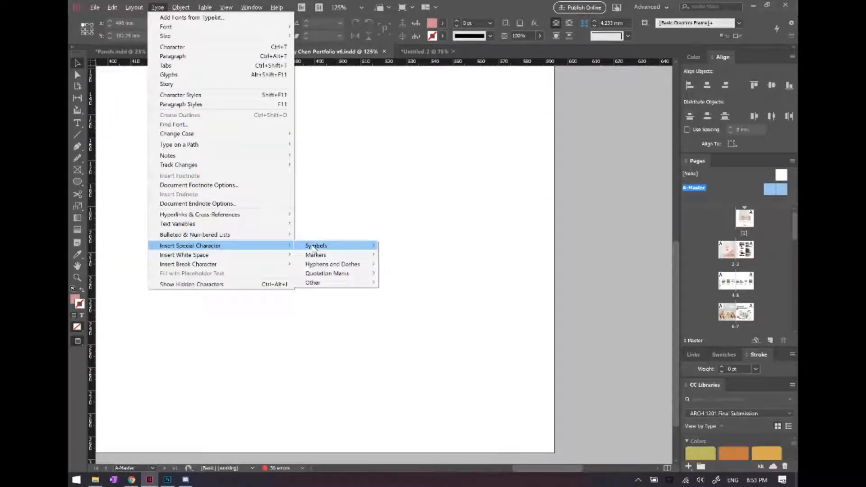
pyautogui.moveTo(324, 266)
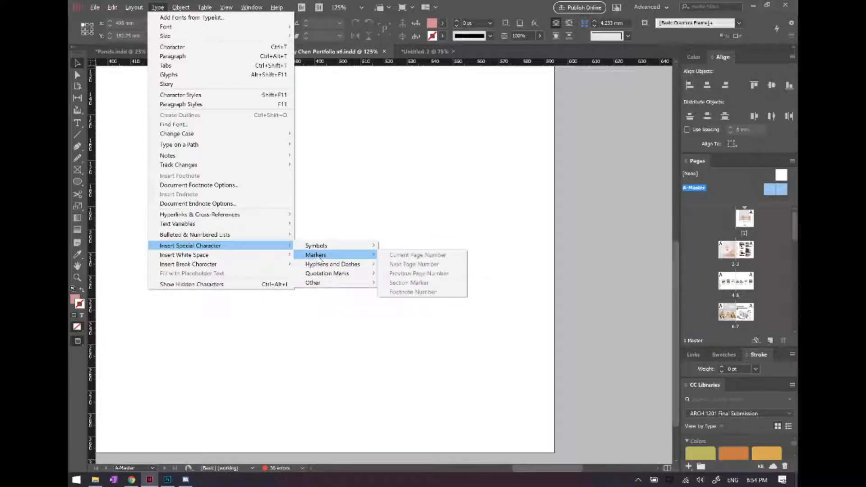
pyautogui.click(514, 456)
# Draw a text frame about 16 by 10 mm near the master spread's lower right corner and insert the current page number marker.
pyautogui.scroll(2, 522, 427)
pyautogui.scroll(-3, 511, 402)
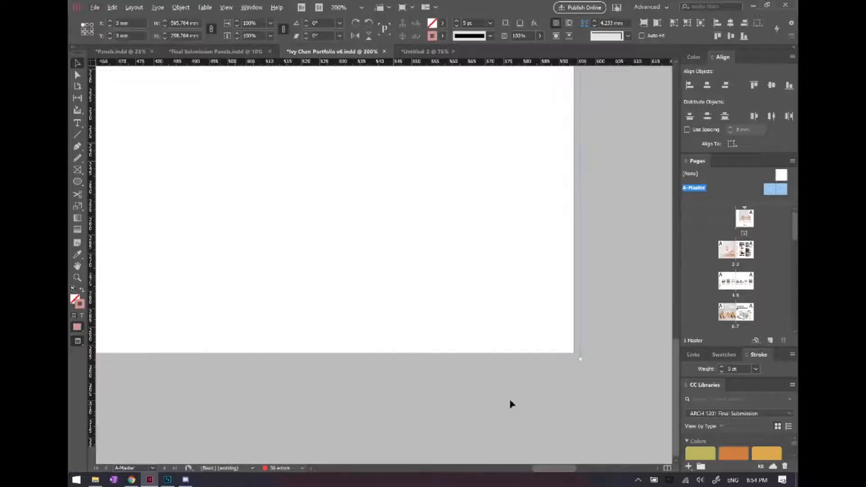
pyautogui.click(512, 404)
pyautogui.press('t')
pyautogui.moveTo(496, 301); pyautogui.dragTo(553, 339)
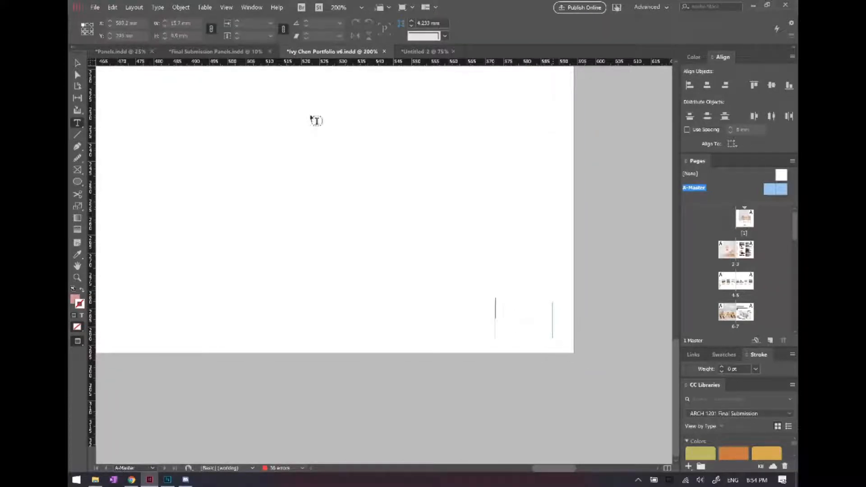
pyautogui.click(157, 7)
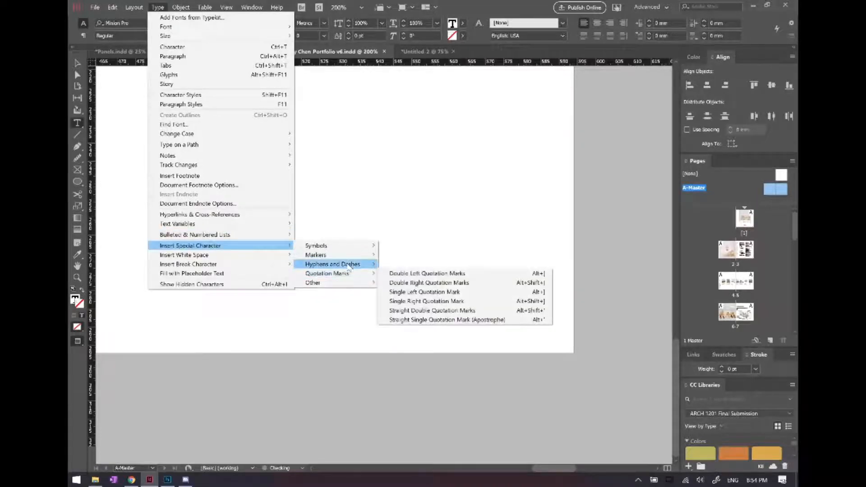
pyautogui.moveTo(352, 256)
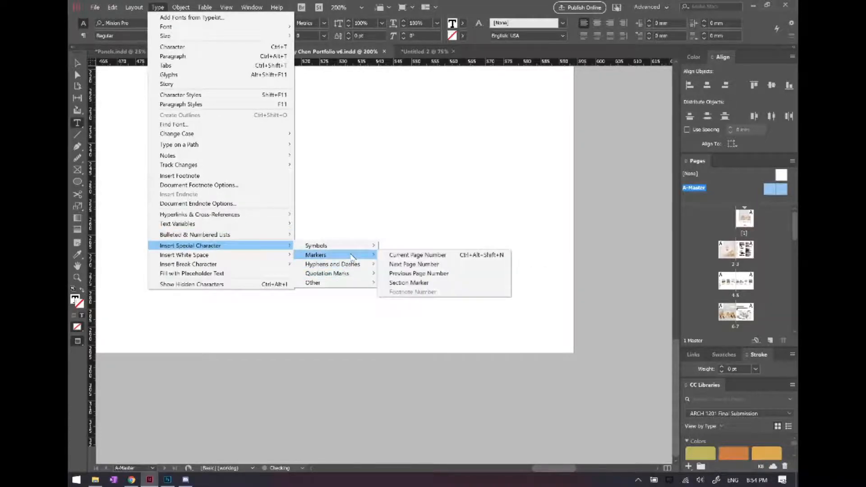
pyautogui.click(406, 255)
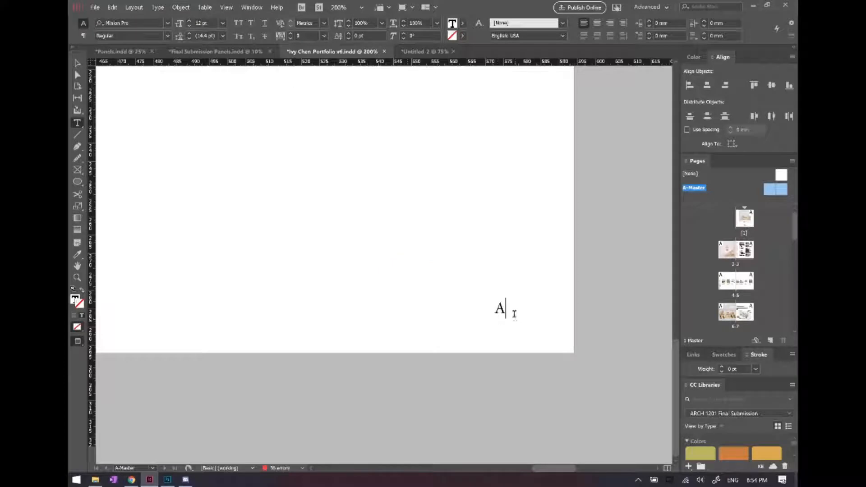
# Set the page number marker's font to Avenir LT Std 45 Book.
pyautogui.moveTo(513, 308); pyautogui.dragTo(480, 308)
pyautogui.click(162, 23)
pyautogui.write('ave')
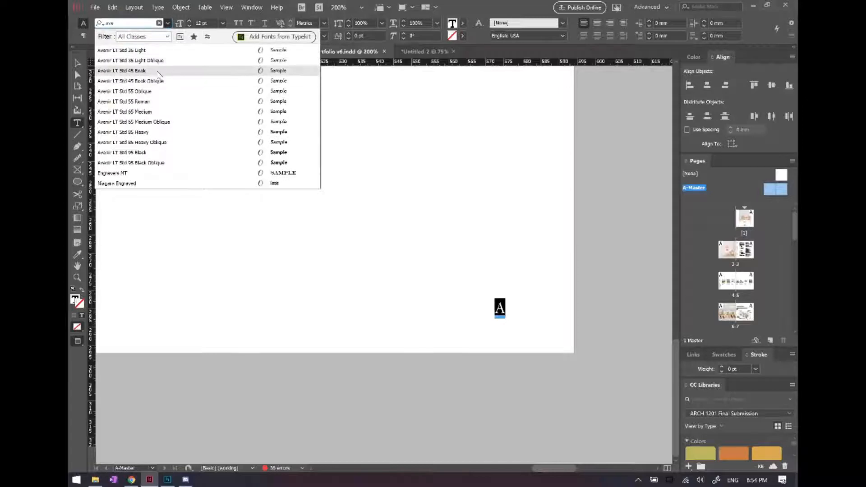
pyautogui.click(156, 71)
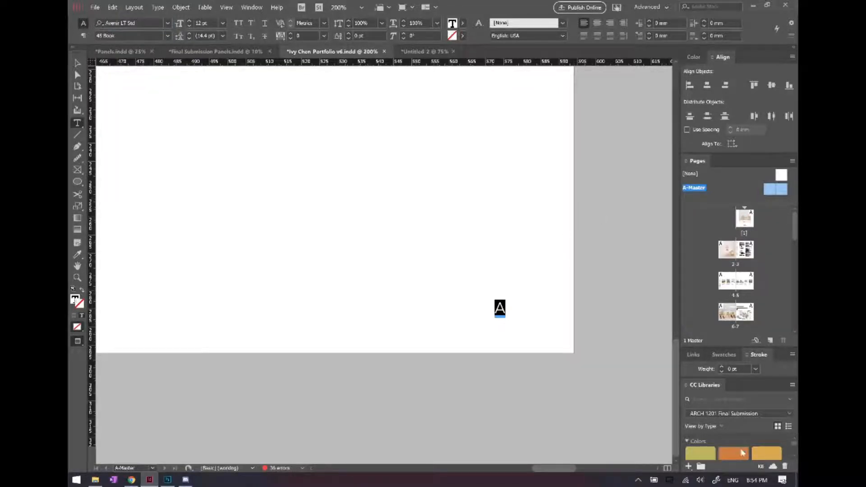
# Fill the page number marker with the orange library colour and set its stroke to None.
pyautogui.moveTo(743, 447); pyautogui.dragTo(450, 284)
pyautogui.scroll(2, 519, 320)
pyautogui.doubleClick(490, 305)
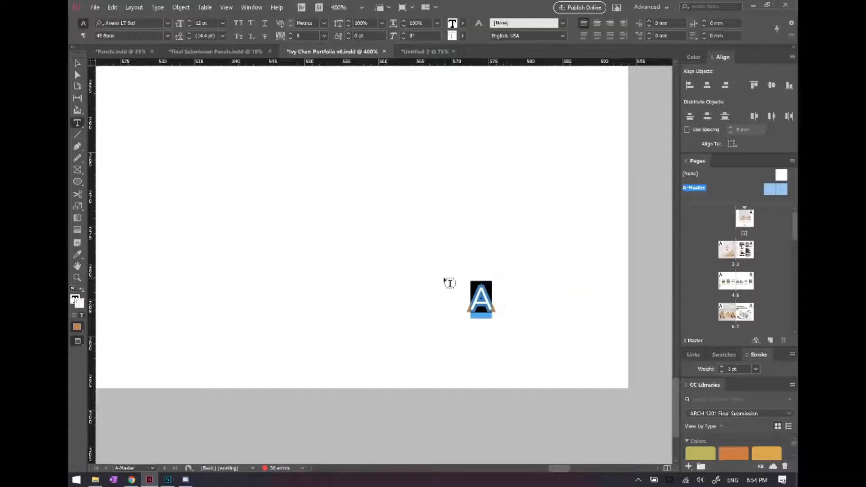
pyautogui.click(463, 35)
pyautogui.click(366, 47)
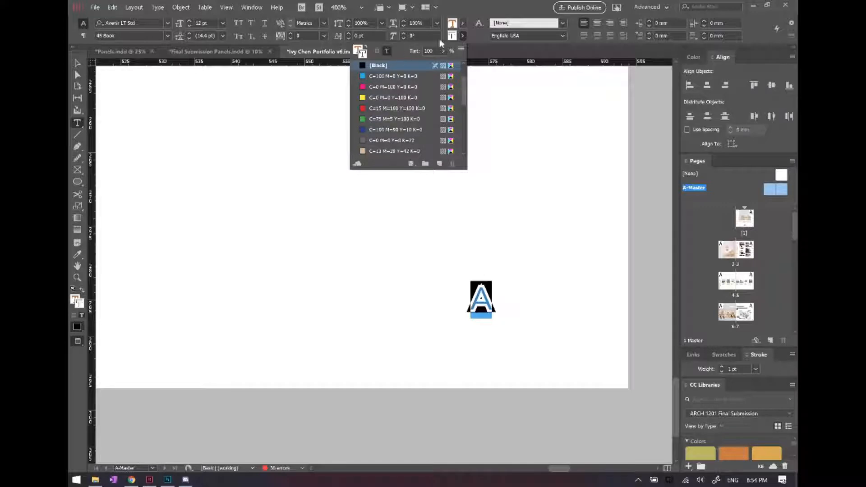
pyautogui.scroll(1, 395, 77)
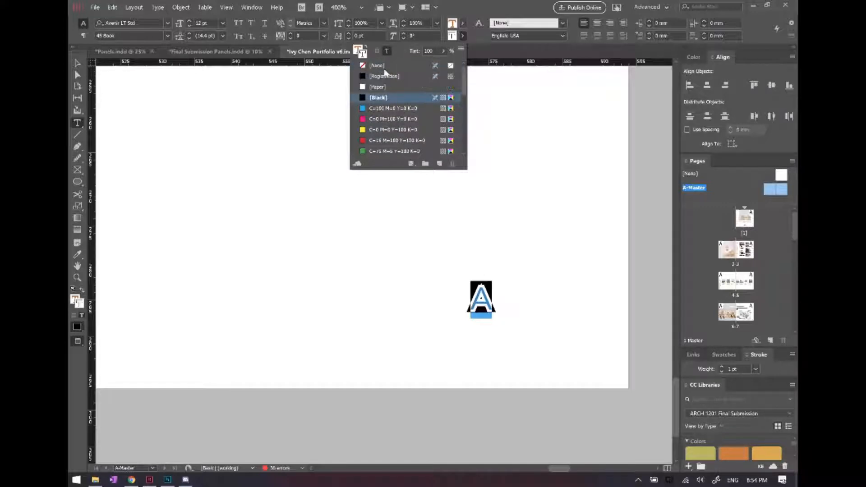
pyautogui.click(383, 67)
pyautogui.click(517, 283)
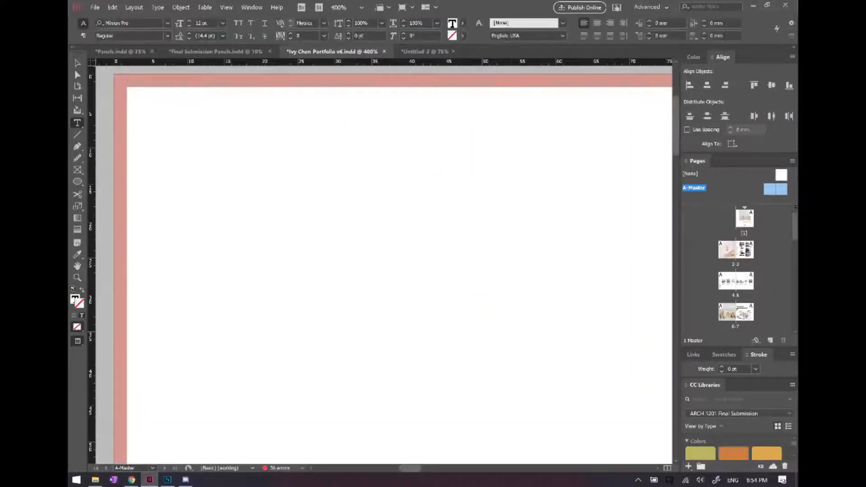
# Return to the right-hand A-Master page and examine the orange page number marker near its lower corner.
pyautogui.doubleClick(783, 191)
pyautogui.scroll(-13, 454, 244)
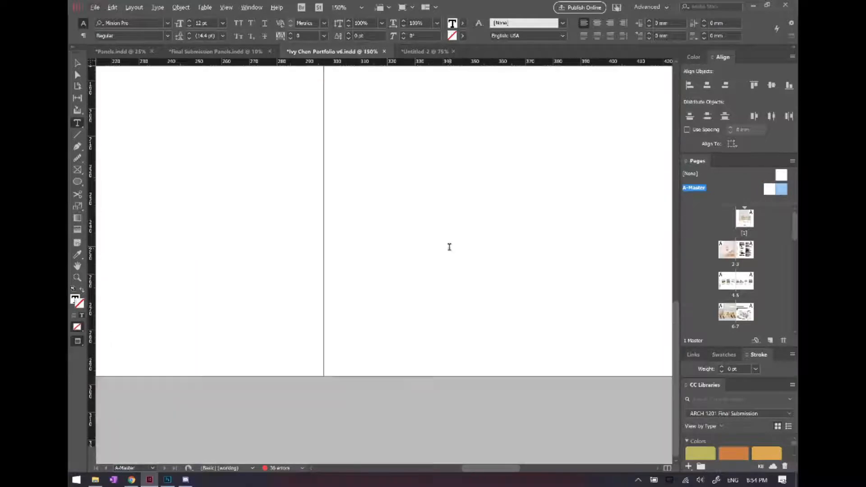
pyautogui.hscroll(6, 450, 248)
pyautogui.hscroll(5, 450, 253)
pyautogui.scroll(1, 430, 364)
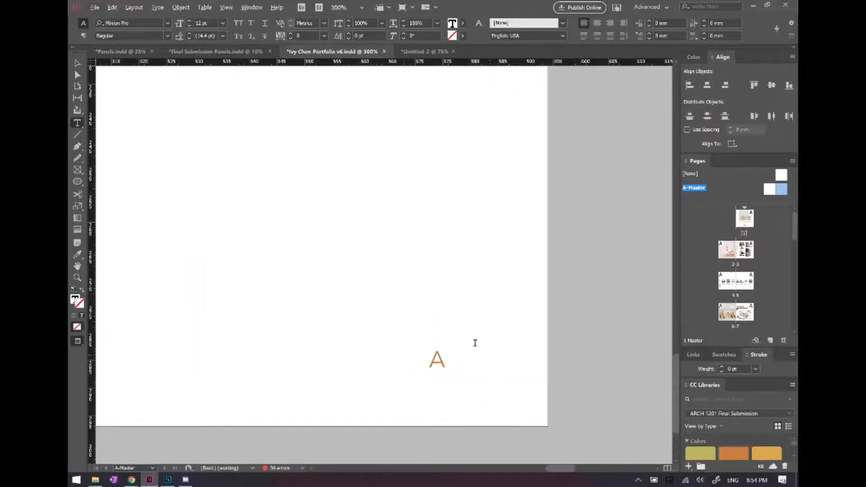
# Open page 1 and the page 2-3 spread, and examine the automatic page numbers on the portfolio's right-hand pages.
pyautogui.doubleClick(755, 219)
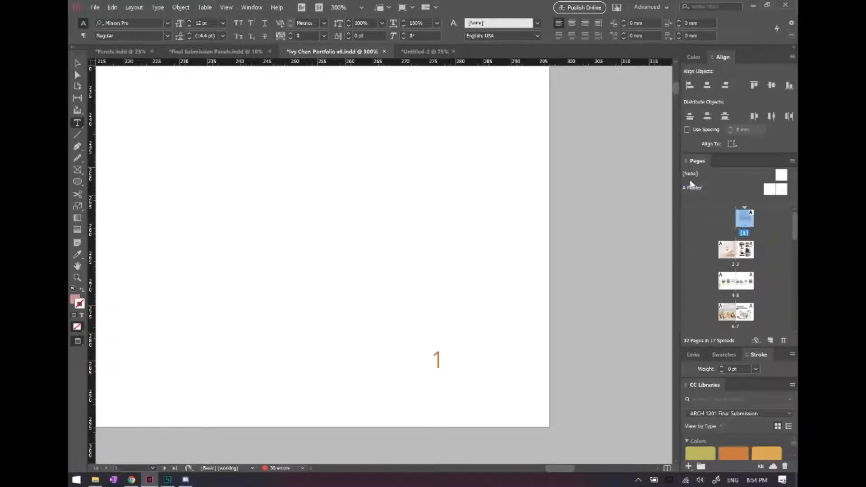
pyautogui.doubleClick(750, 228)
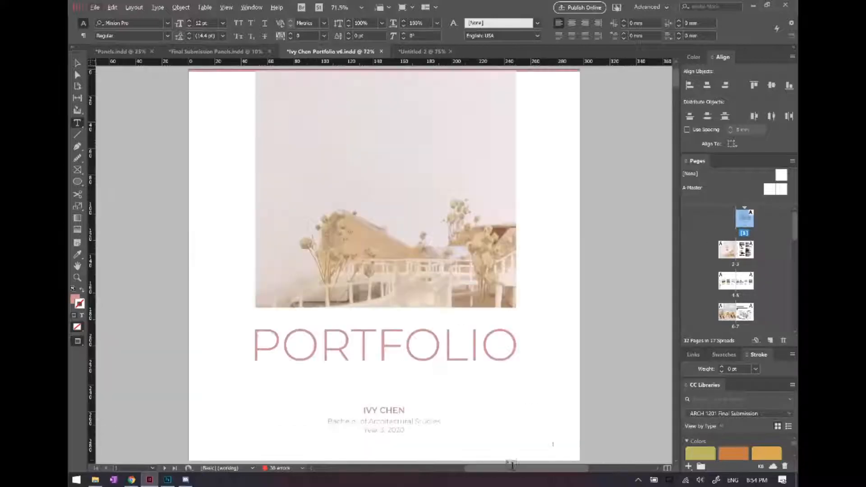
pyautogui.scroll(3, 571, 459)
pyautogui.scroll(-3, 572, 423)
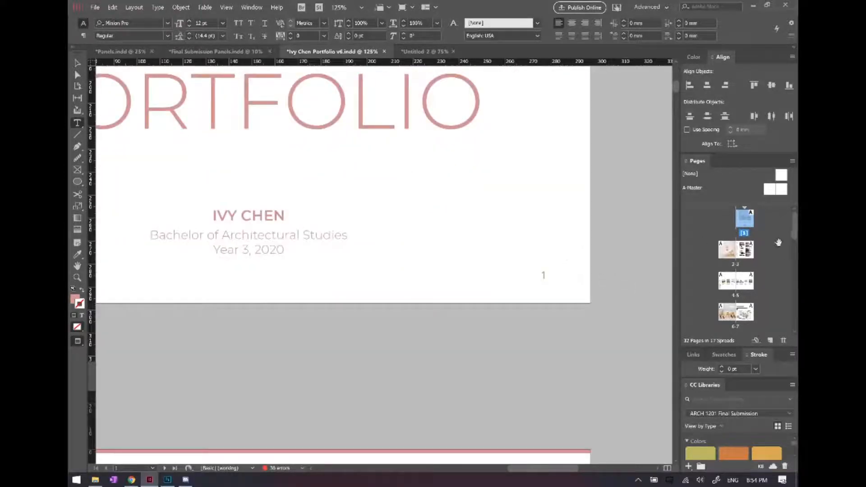
pyautogui.doubleClick(747, 255)
pyautogui.scroll(-10, 580, 286)
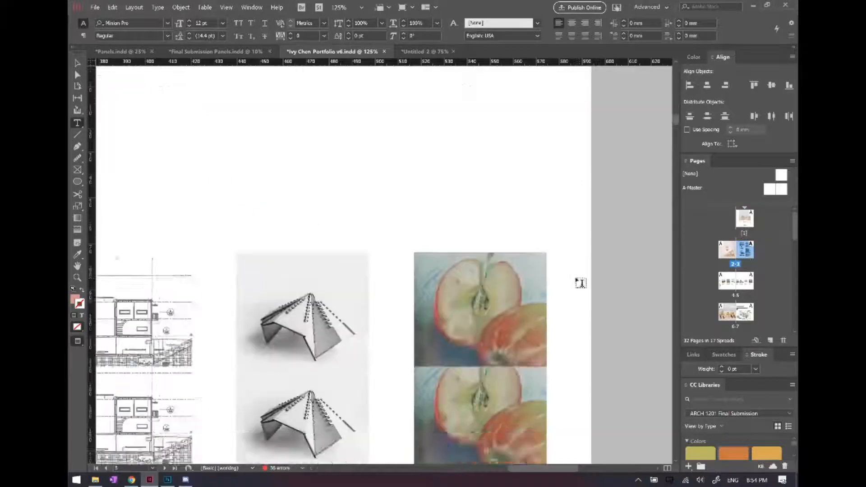
pyautogui.scroll(-10, 507, 236)
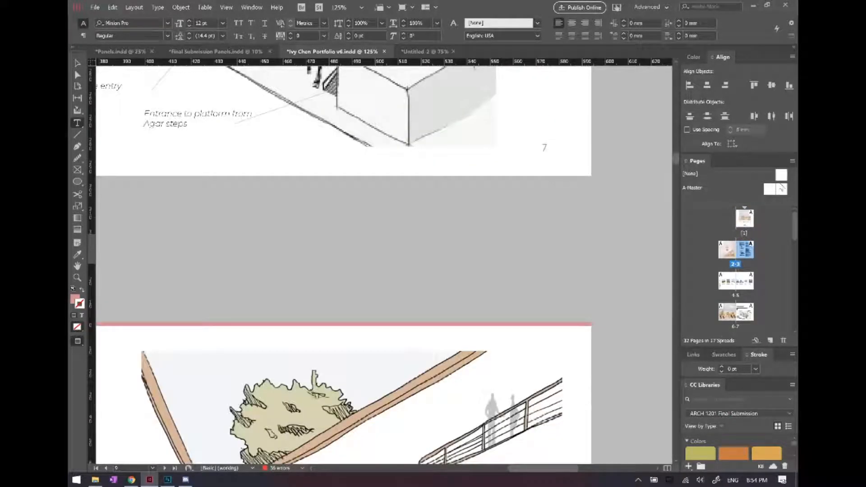
# Return to the right-hand A-Master page and browse for an image to place in Desktop > ARCHSOC 2020 > ARCHSOC LOGOS > 00_ UNSW Archsoc Logo.
pyautogui.doubleClick(781, 189)
pyautogui.hotkey('ctrl', '-')
pyautogui.hotkey('ctrl', '-')
pyautogui.hotkey('ctrl', '-')
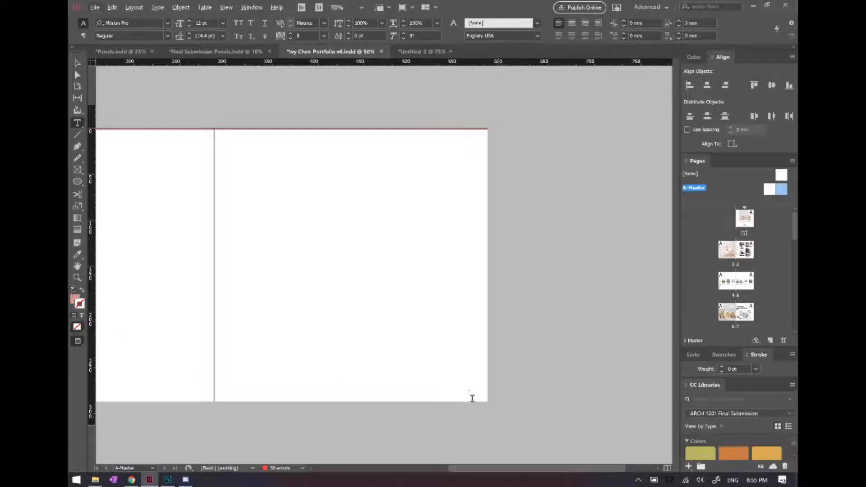
pyautogui.hotkey('ctrl', 'd')
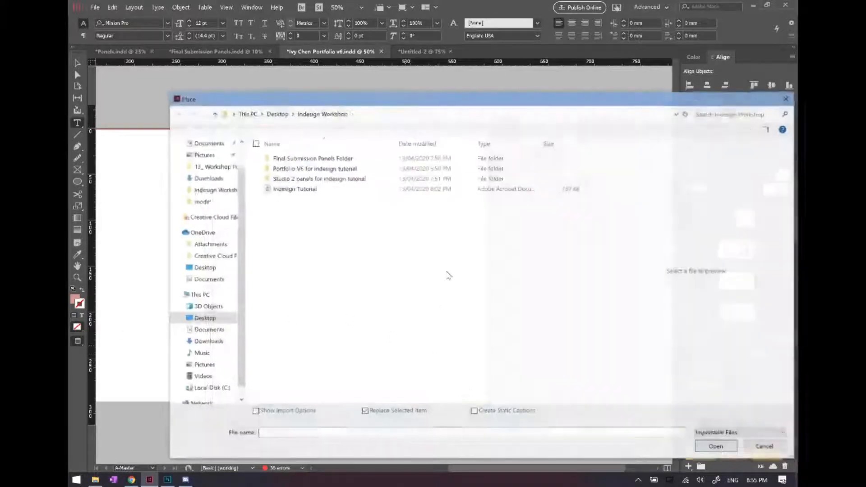
pyautogui.scroll(1, 204, 149)
pyautogui.click(205, 163)
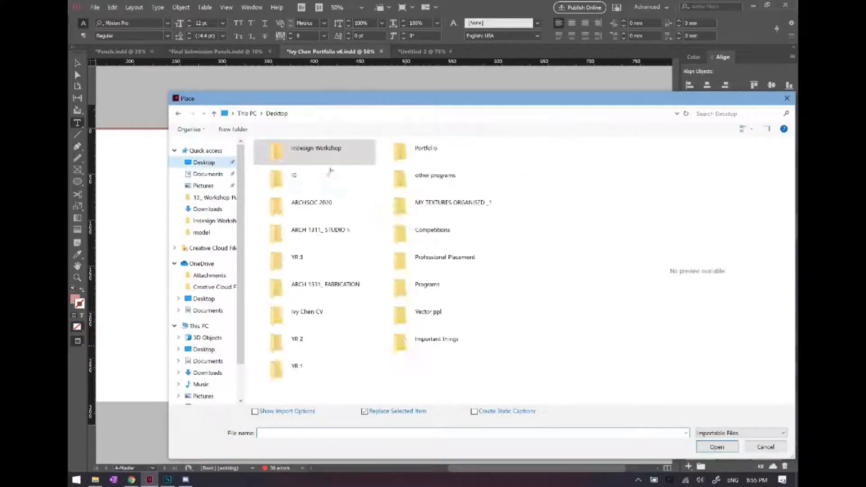
pyautogui.doubleClick(311, 204)
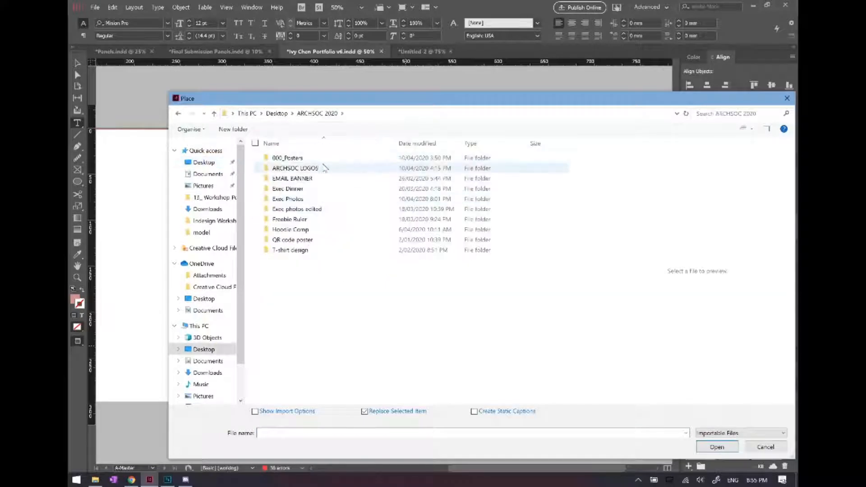
pyautogui.doubleClick(316, 159)
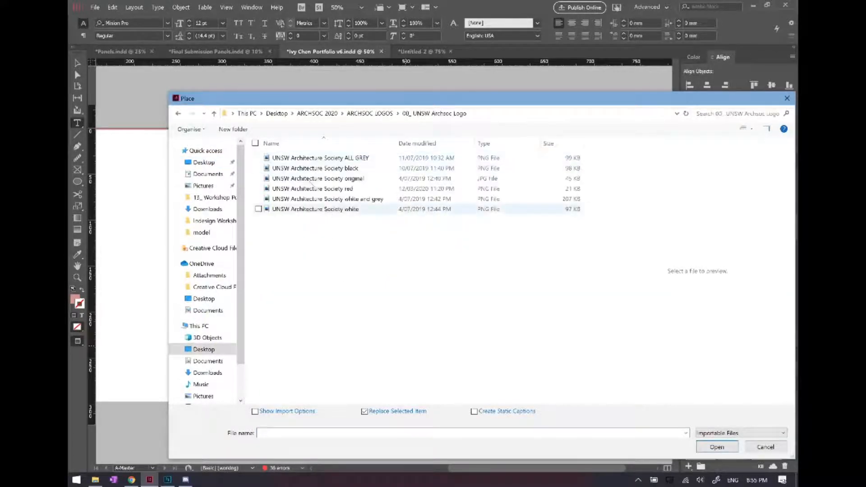
# Place the UNSW Architecture Society original logo about 28.5 mm square just above the page number marker and save the document.
pyautogui.doubleClick(555, 180)
pyautogui.hotkey('ctrl', '2')
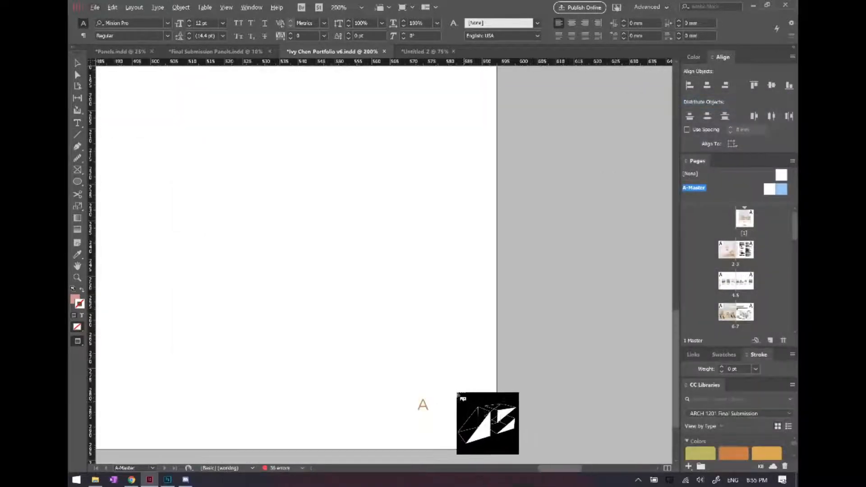
pyautogui.moveTo(345, 279); pyautogui.dragTo(451, 381)
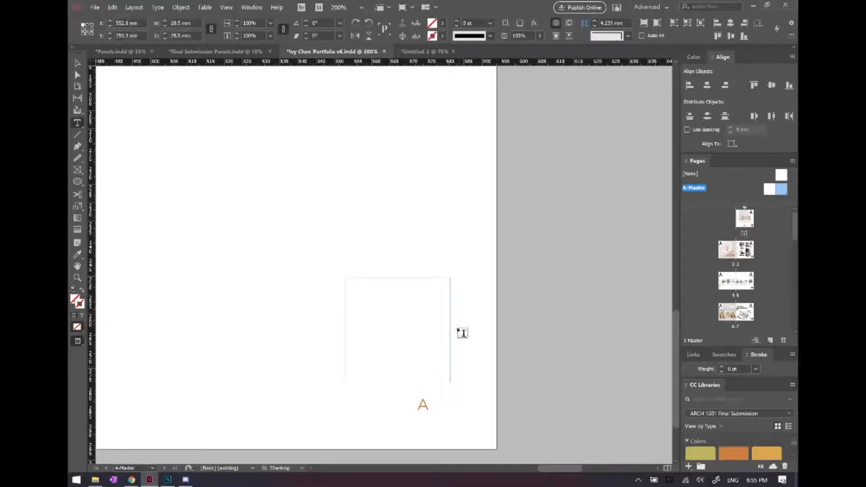
pyautogui.hotkey('ctrl', 's')
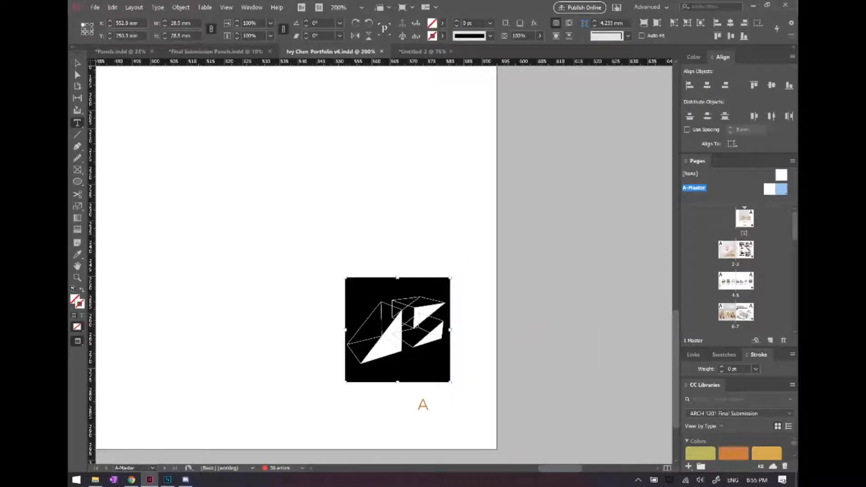
# Go to page 1 and look through the following spreads to check the master page logo on the right-hand pages.
pyautogui.doubleClick(749, 222)
pyautogui.scroll(-6, 461, 261)
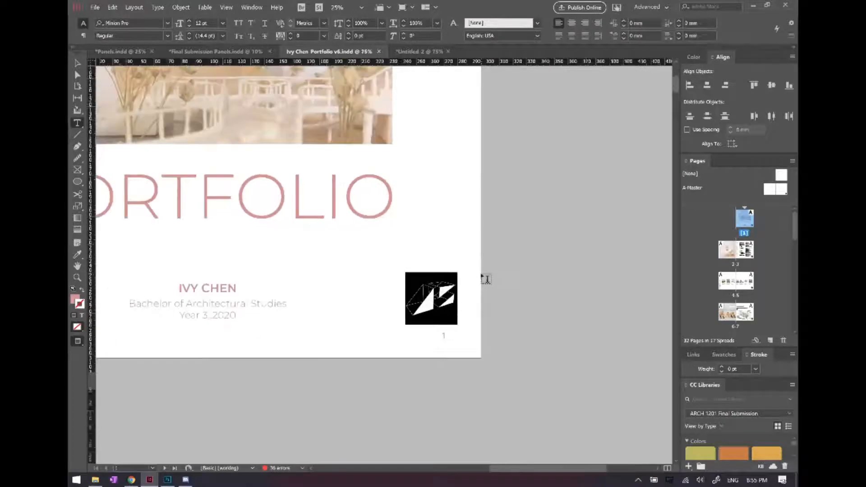
pyautogui.scroll(-12, 485, 278)
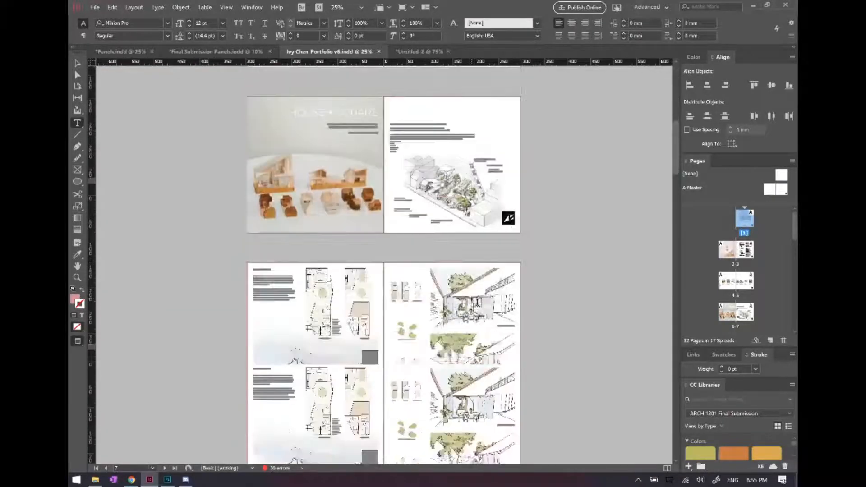
pyautogui.scroll(2, 501, 217)
pyautogui.scroll(-1, 507, 228)
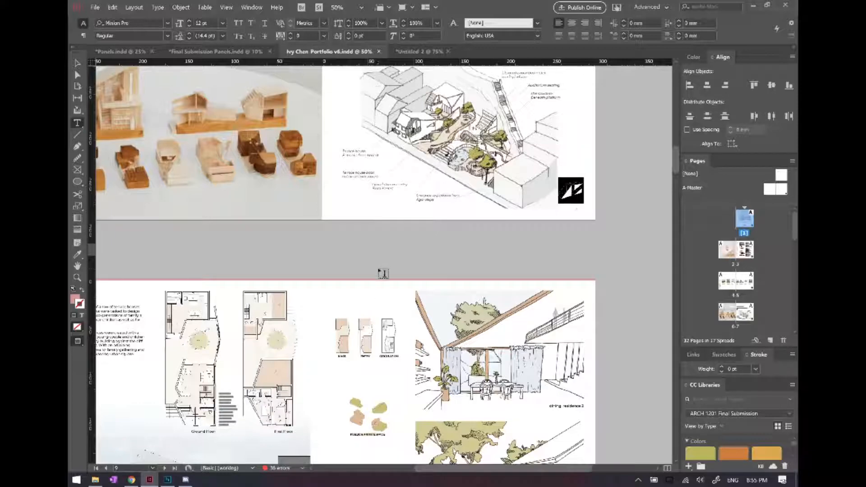
pyautogui.scroll(3, 383, 272)
pyautogui.scroll(-1, 381, 270)
pyautogui.scroll(4, 466, 217)
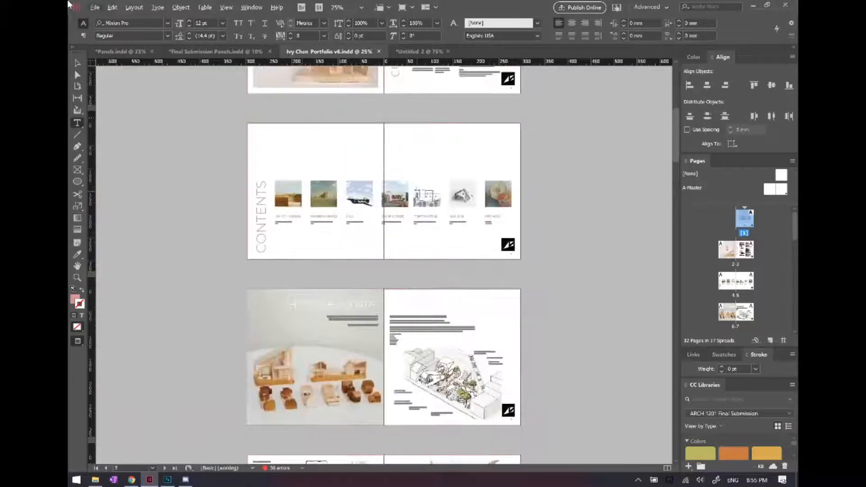
# Start exporting the portfolio in Adobe PDF (Print) format and proceed to the PDF export options.
pyautogui.click(96, 7)
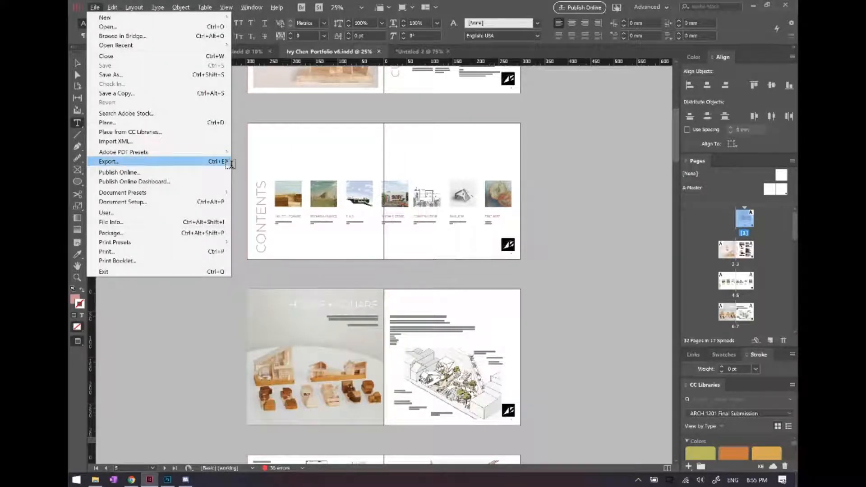
pyautogui.click(229, 162)
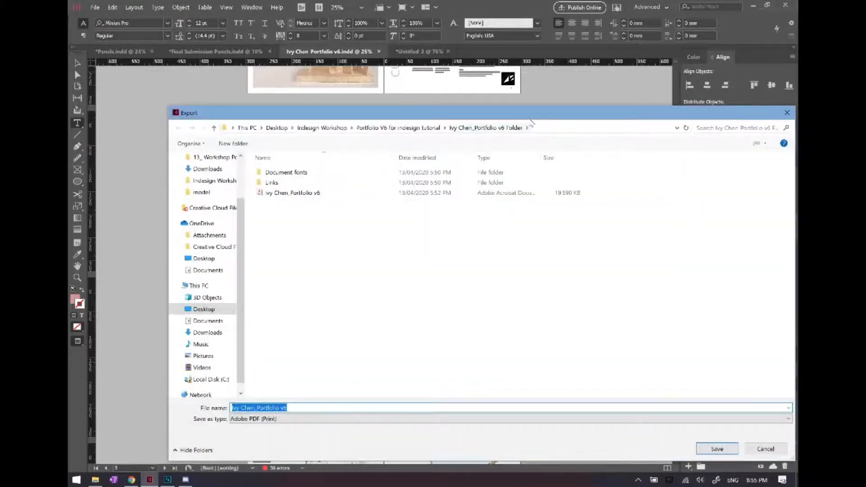
pyautogui.moveTo(531, 117); pyautogui.dragTo(512, 60)
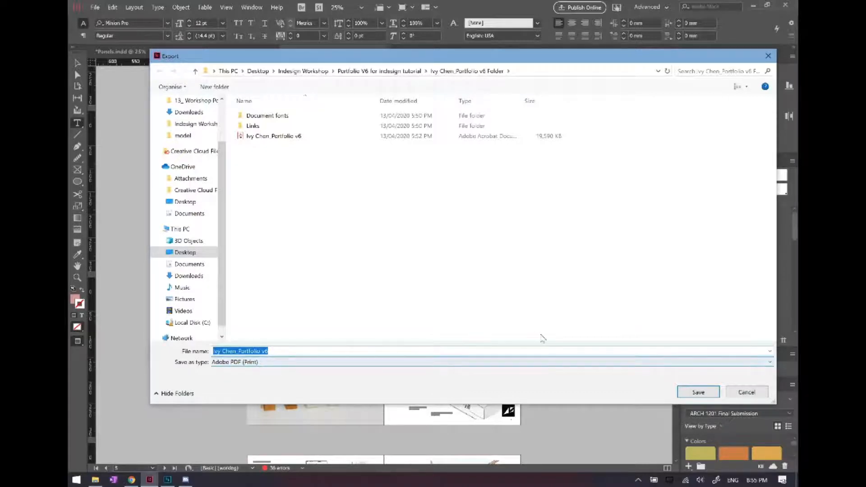
pyautogui.click(267, 363)
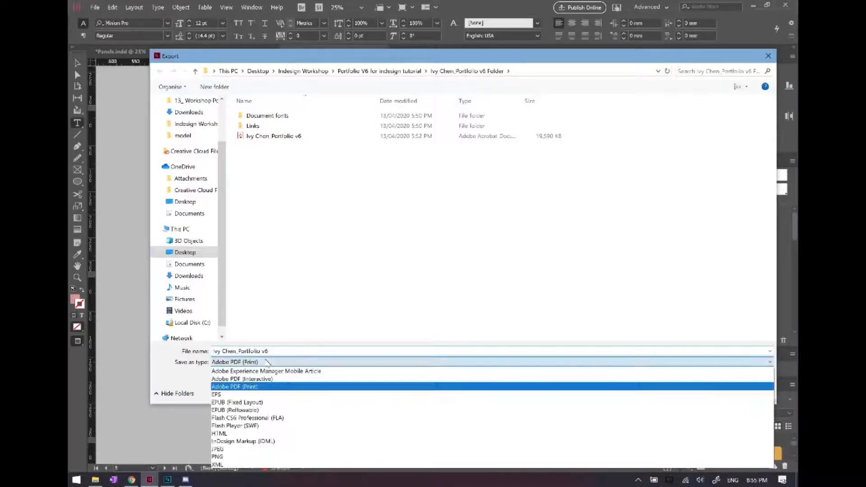
pyautogui.click(264, 387)
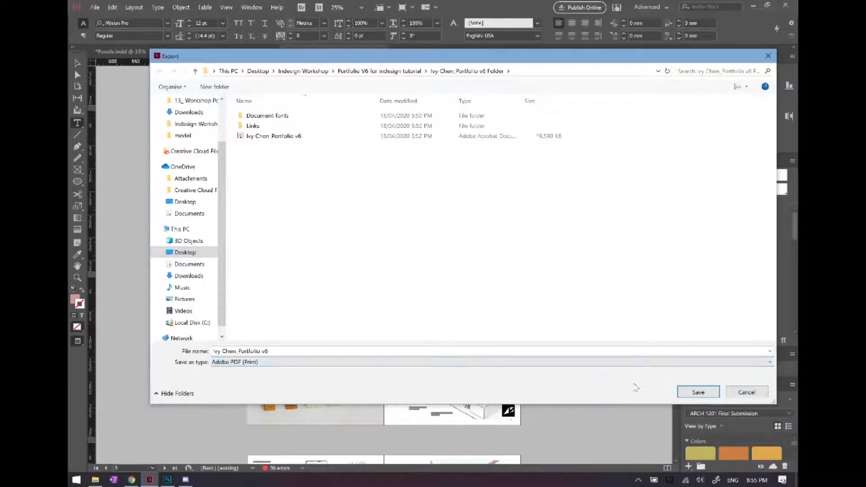
pyautogui.click(689, 392)
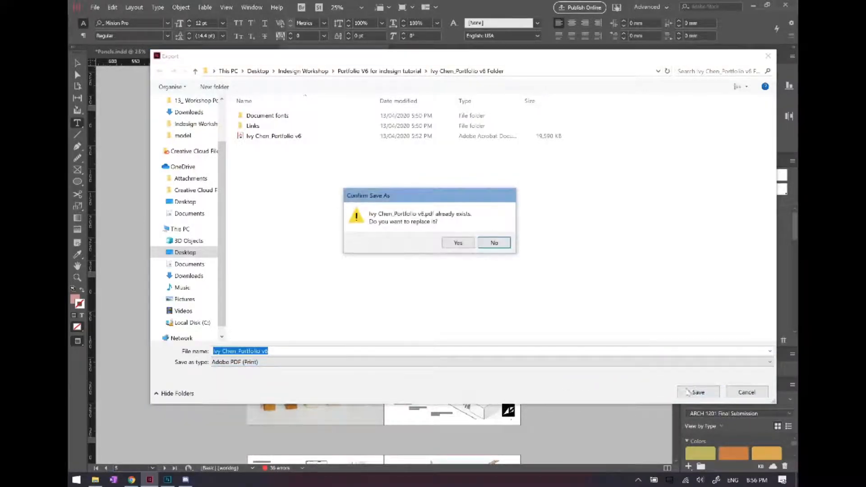
pyautogui.click(491, 246)
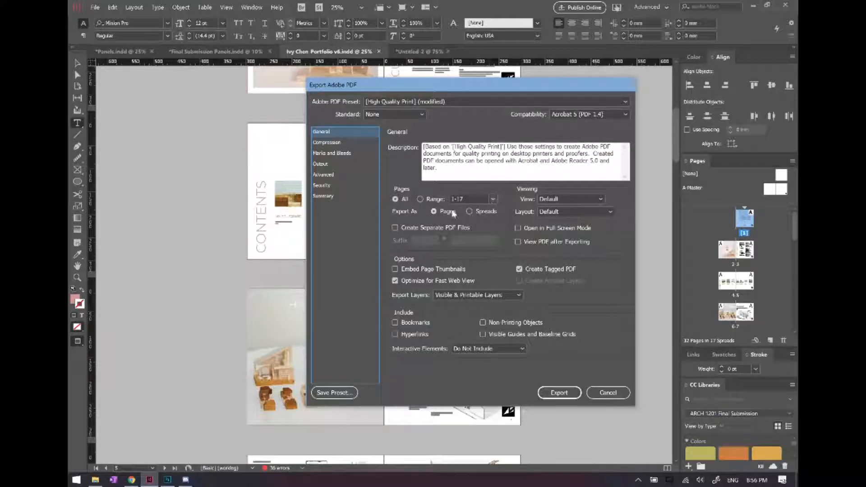
# Set the image quality of both color and grayscale images to Low in the PDF compression settings.
pyautogui.click(361, 142)
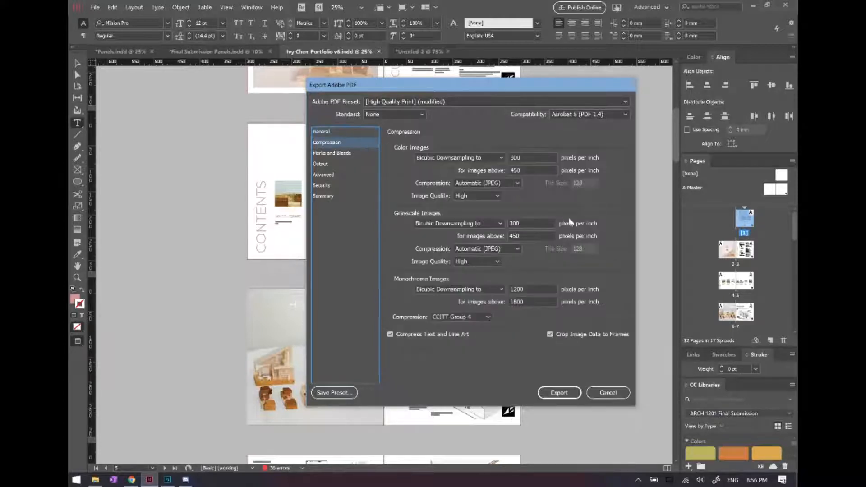
pyautogui.click(492, 196)
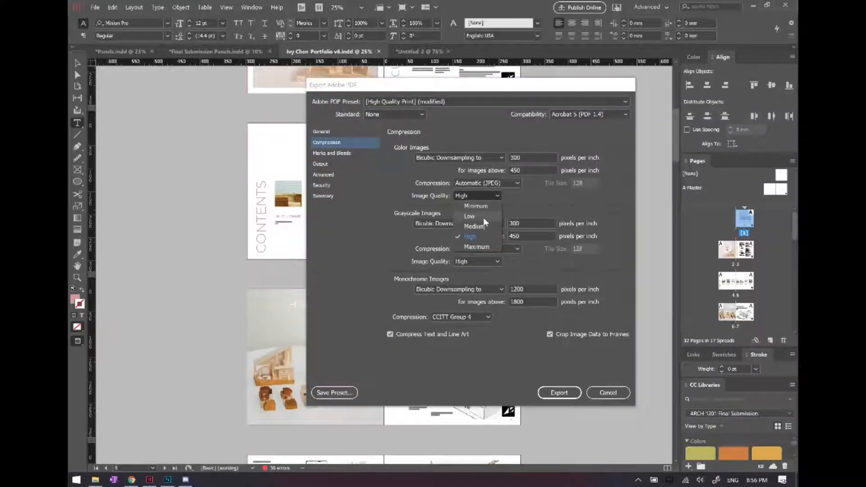
pyautogui.click(532, 201)
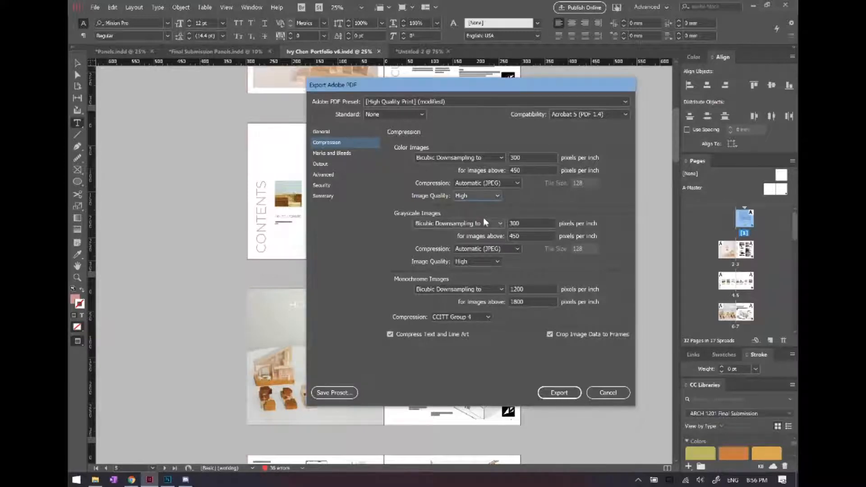
pyautogui.click(490, 195)
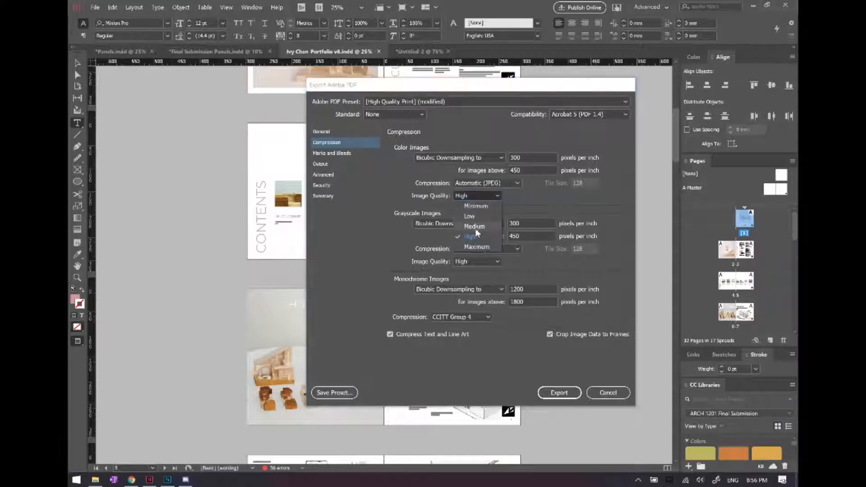
pyautogui.click(475, 227)
pyautogui.click(478, 261)
pyautogui.click(472, 283)
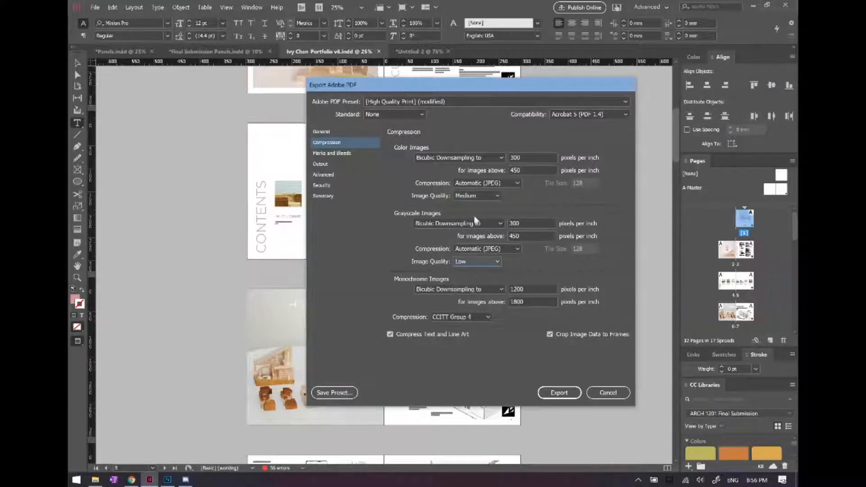
pyautogui.click(478, 197)
pyautogui.click(477, 216)
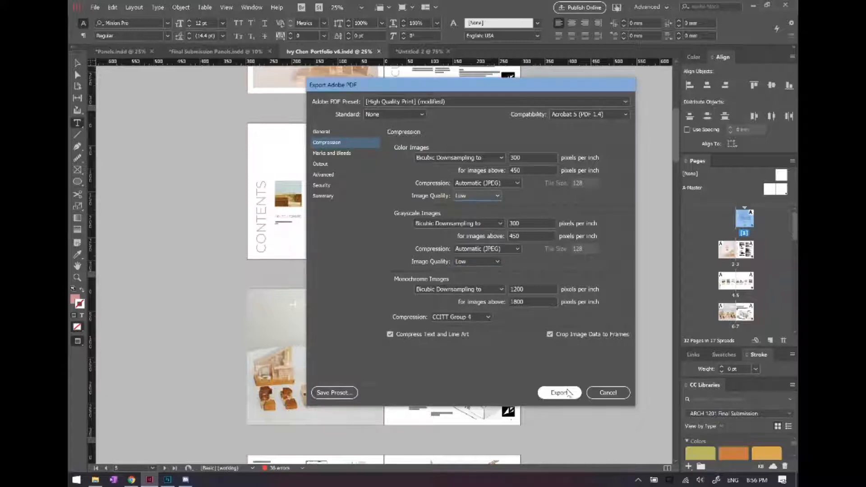
# Apply the [Smallest File Size] PDF preset and export, continuing past the missing links and transparency blend space warnings.
pyautogui.click(441, 100)
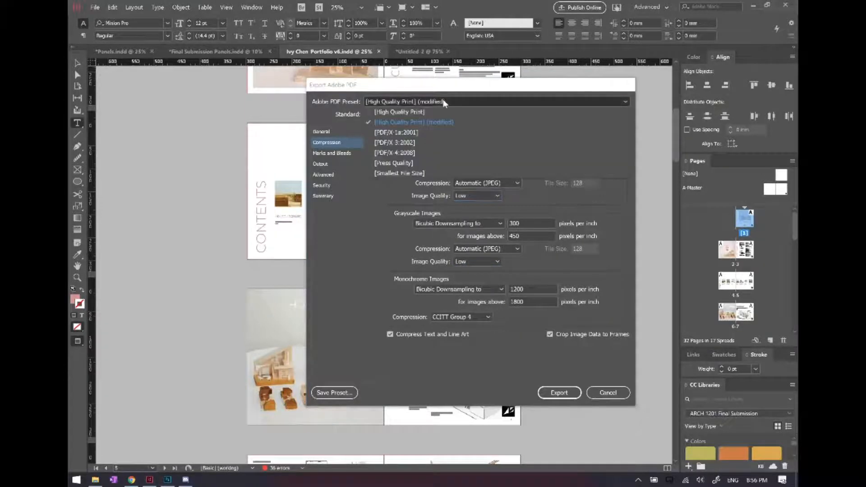
pyautogui.click(403, 173)
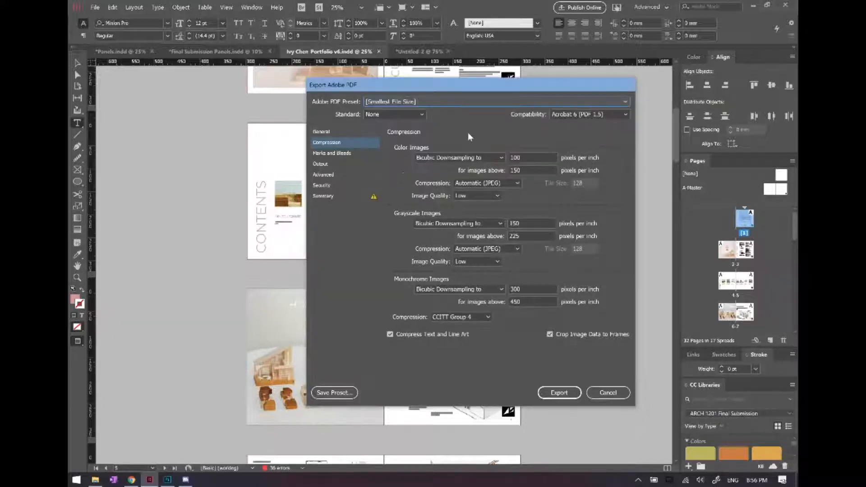
pyautogui.click(562, 393)
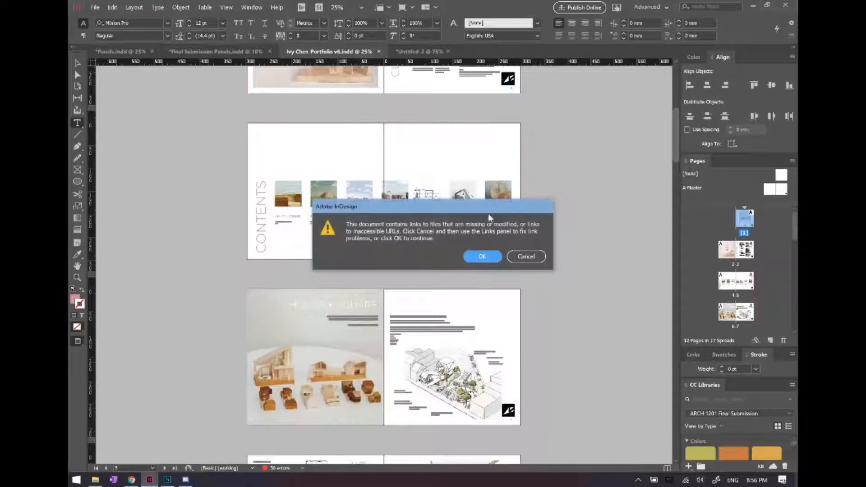
pyautogui.click(483, 257)
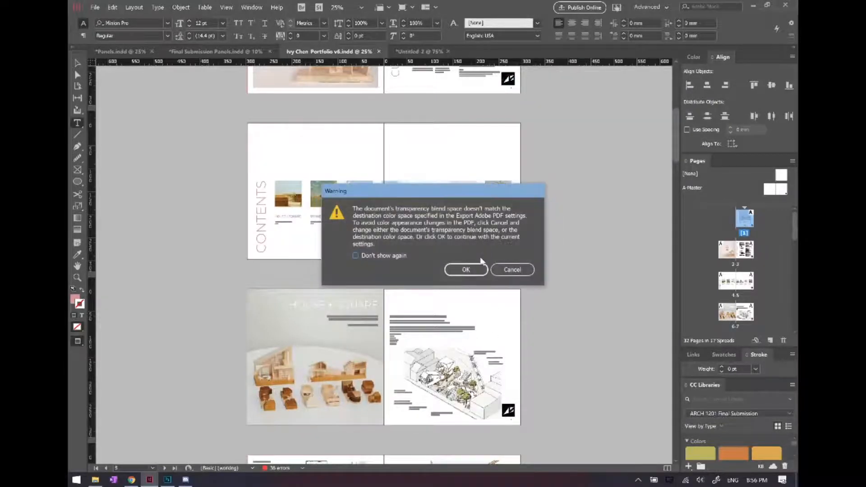
pyautogui.click(466, 268)
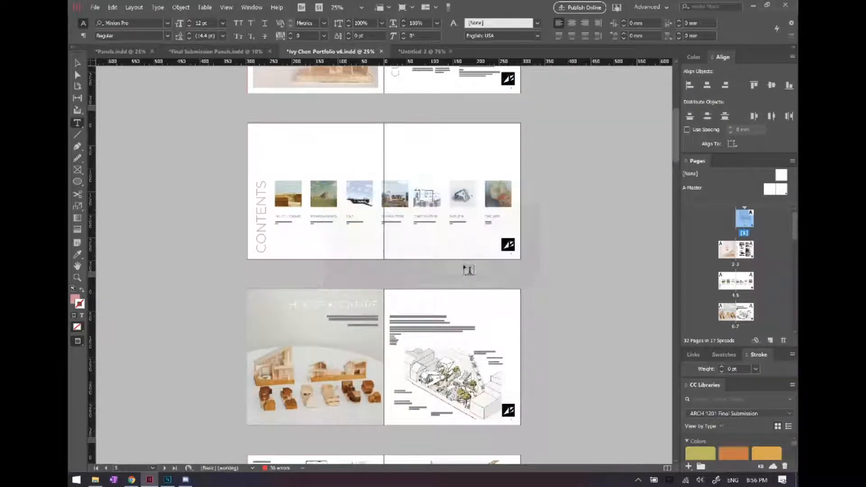
# Check the progress of the background PDF export and bring up the list of the portfolio's linked files.
pyautogui.click(449, 7)
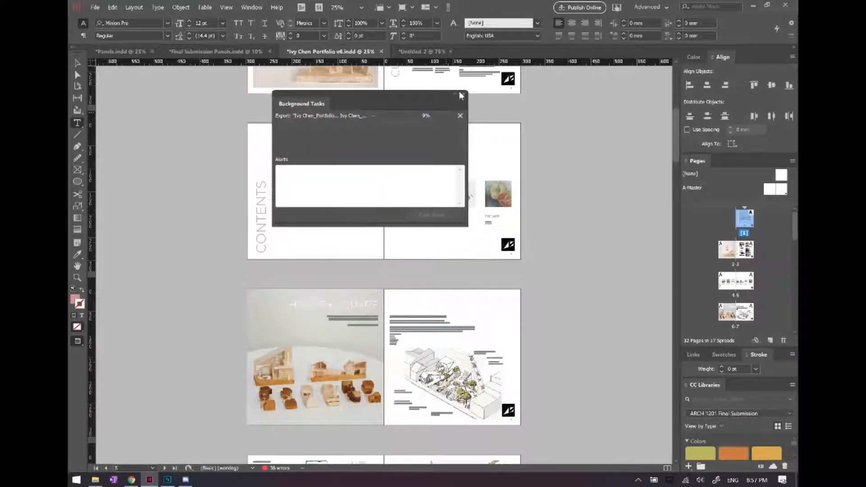
pyautogui.click(462, 96)
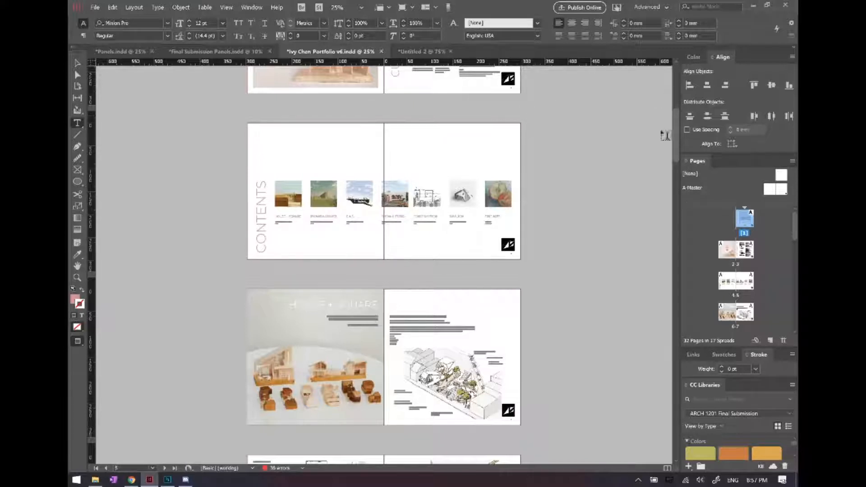
pyautogui.click(695, 355)
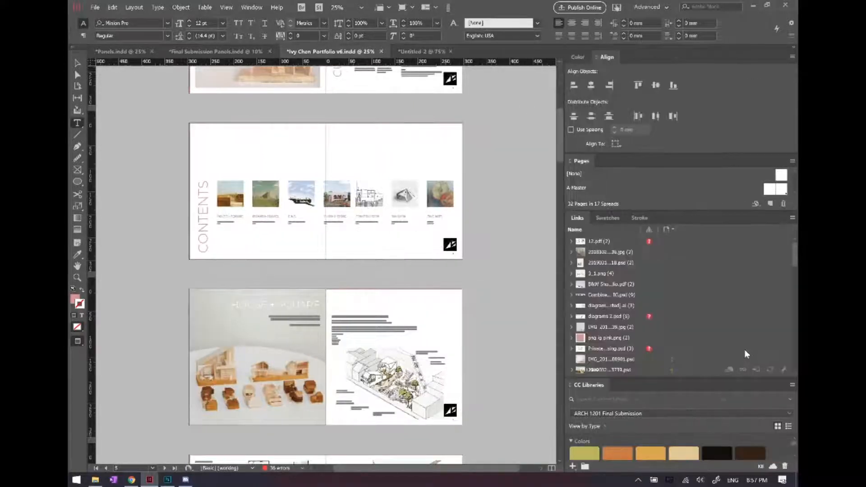
pyautogui.scroll(5, 379, 227)
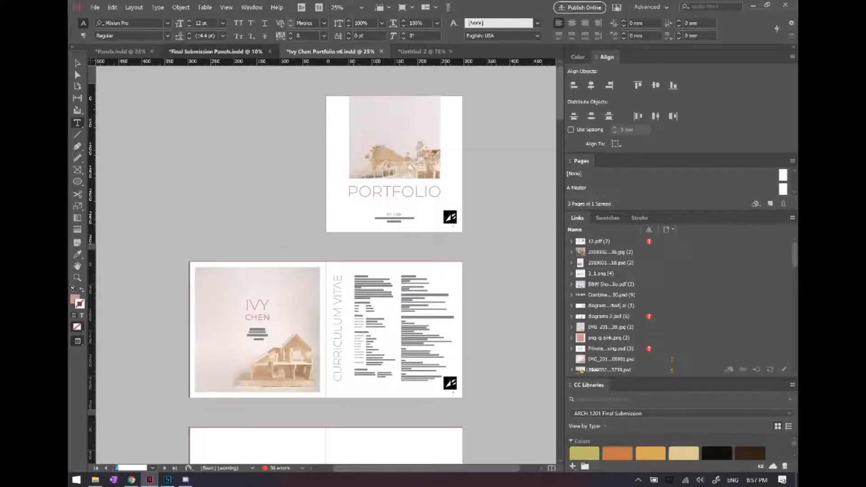
# Look over the Final Submission Panels, Panels and Untitled-2 documents and their linked files.
pyautogui.click(212, 51)
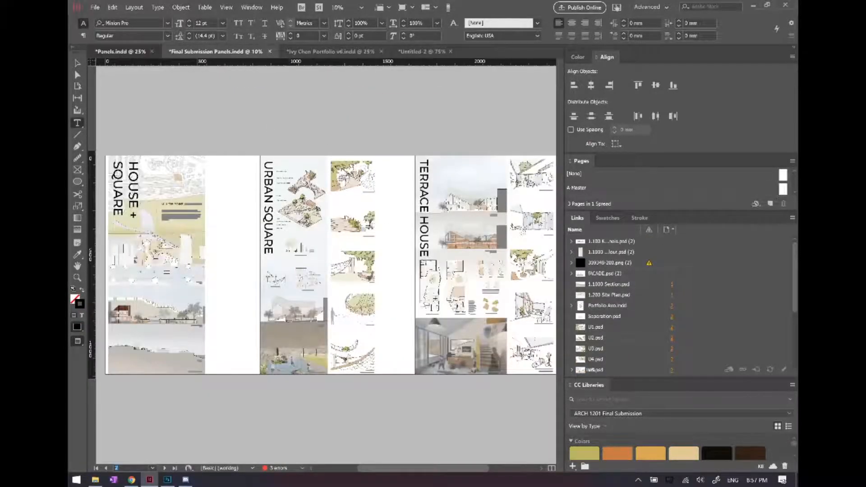
pyautogui.click(135, 52)
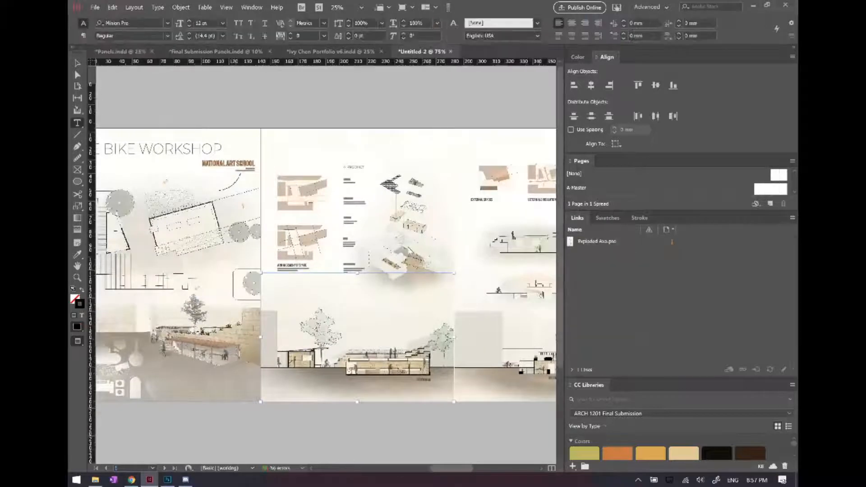
pyautogui.click(422, 52)
pyautogui.scroll(5, 318, 311)
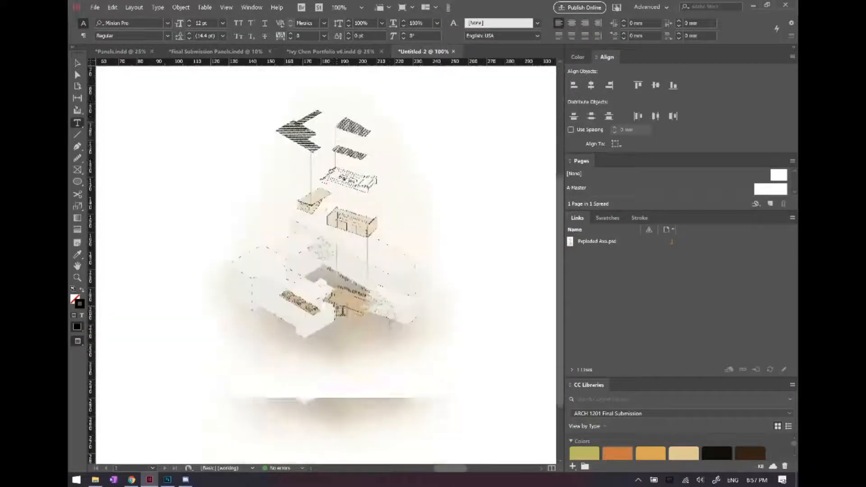
pyautogui.scroll(-3, 338, 305)
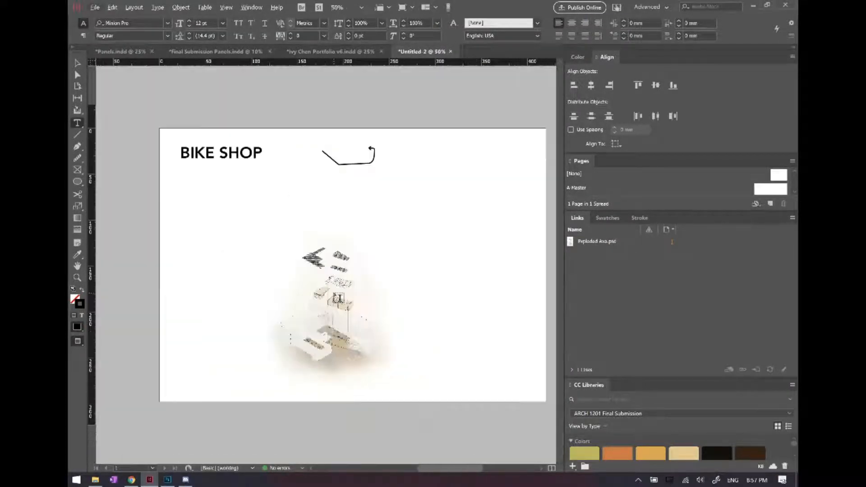
# In Panels.indd, select the long section image on the middle panel and open its original for editing in Photoshop.
pyautogui.click(135, 52)
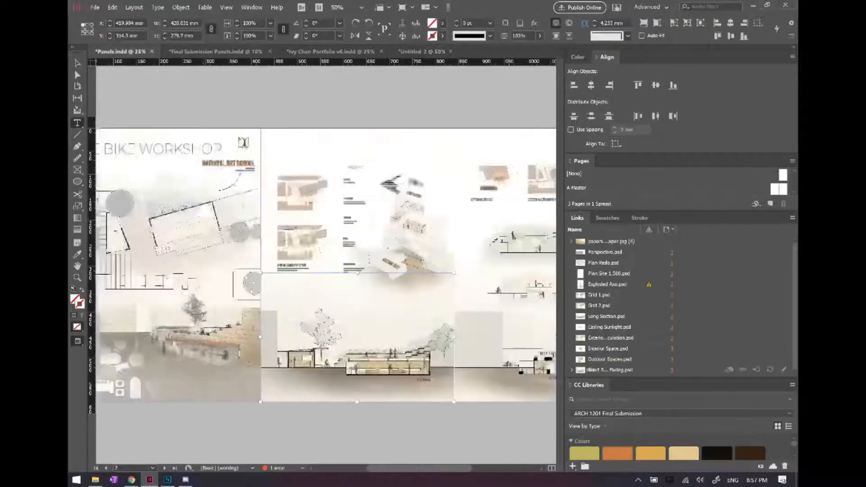
pyautogui.scroll(2, 376, 395)
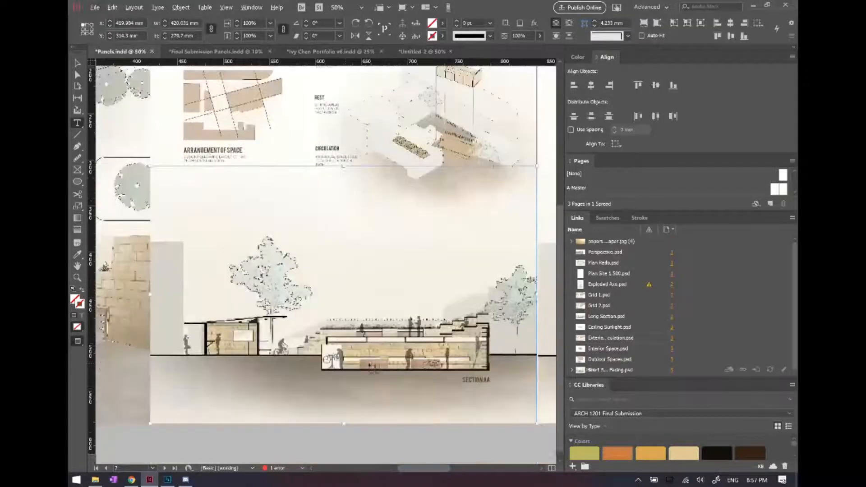
pyautogui.click(344, 295)
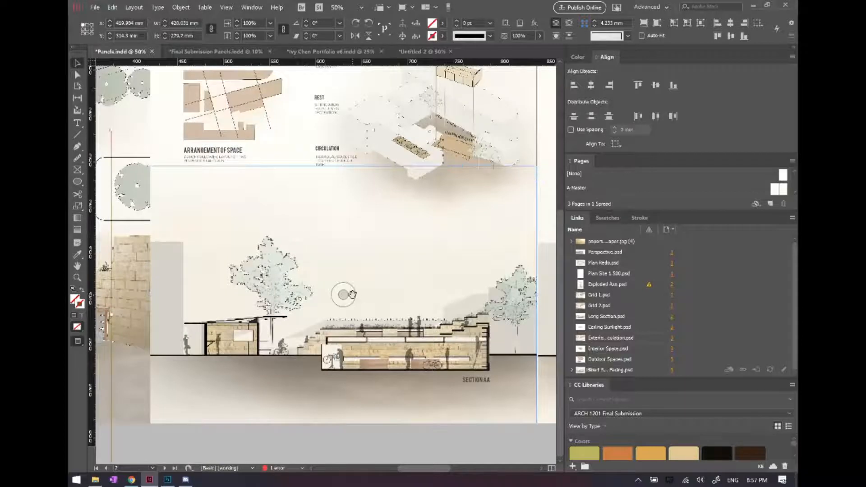
pyautogui.rightClick(390, 311)
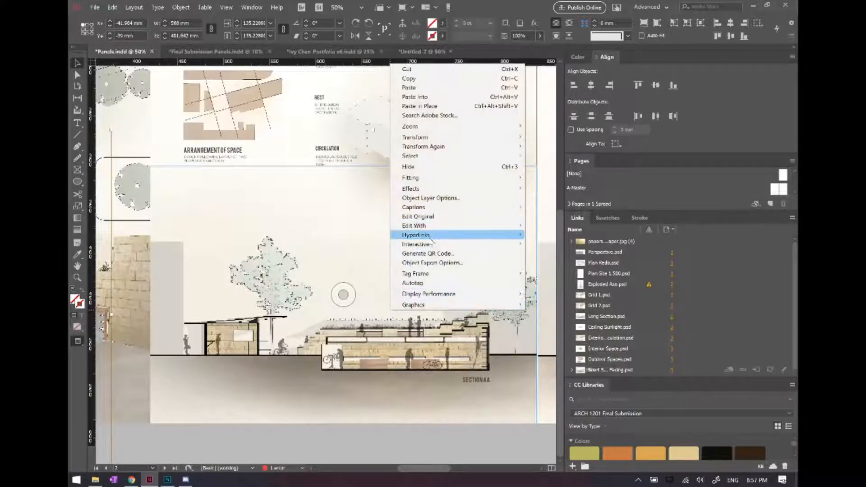
pyautogui.click(419, 217)
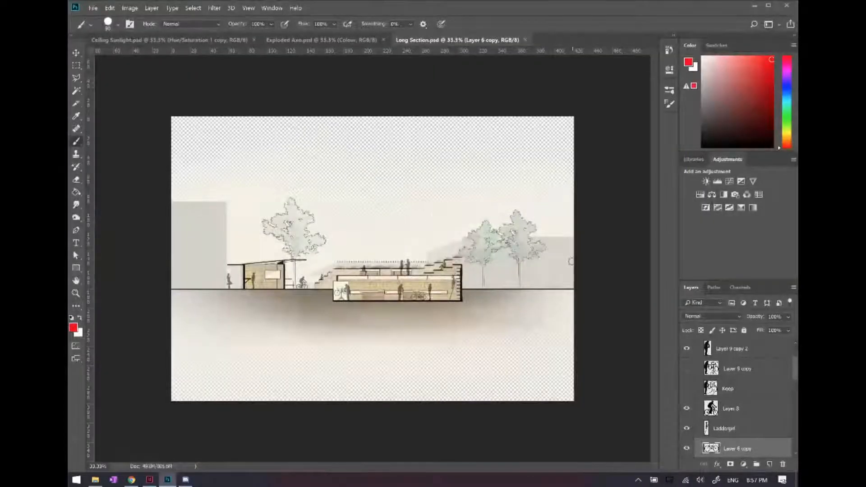
# Move the seated figure on Layer 12 one stair lower in Long Section.psd and save the file.
pyautogui.scroll(-2, 720, 431)
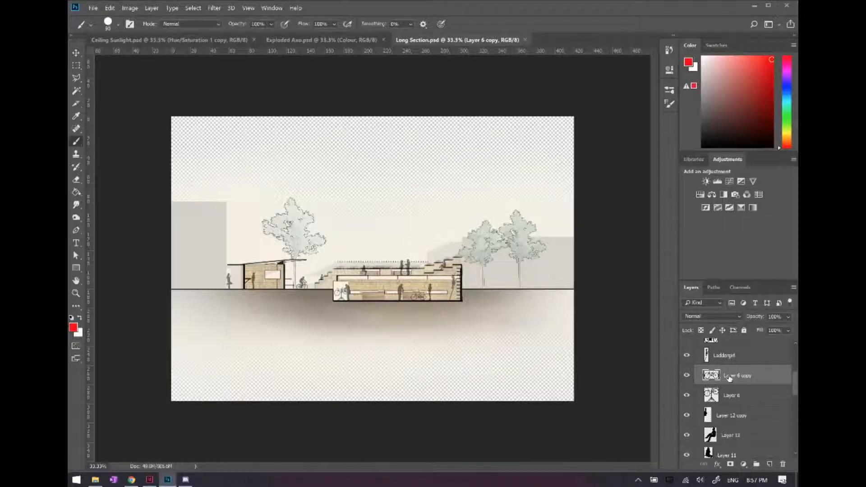
pyautogui.scroll(9, 305, 268)
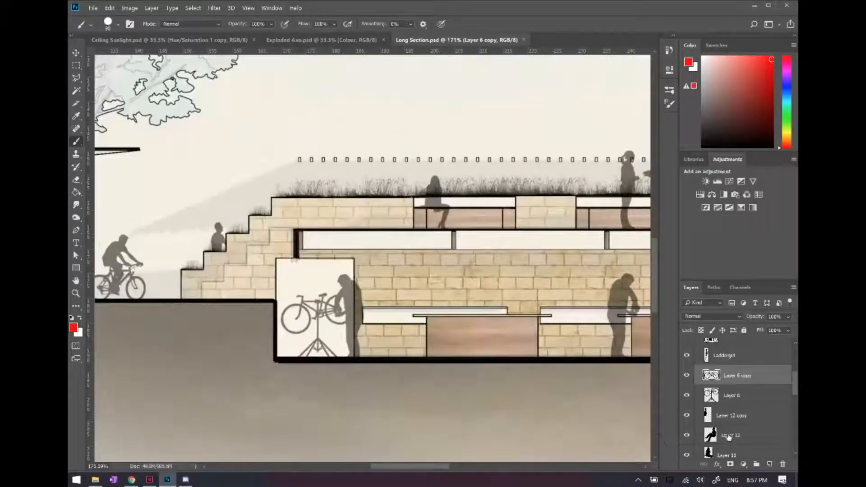
pyautogui.click(729, 437)
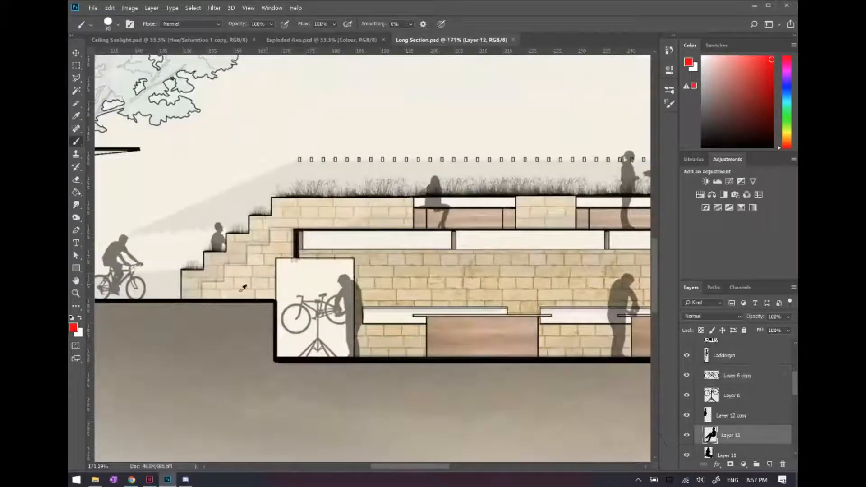
pyautogui.scroll(-3, 374, 304)
pyautogui.press('v')
pyautogui.scroll(-2, 373, 304)
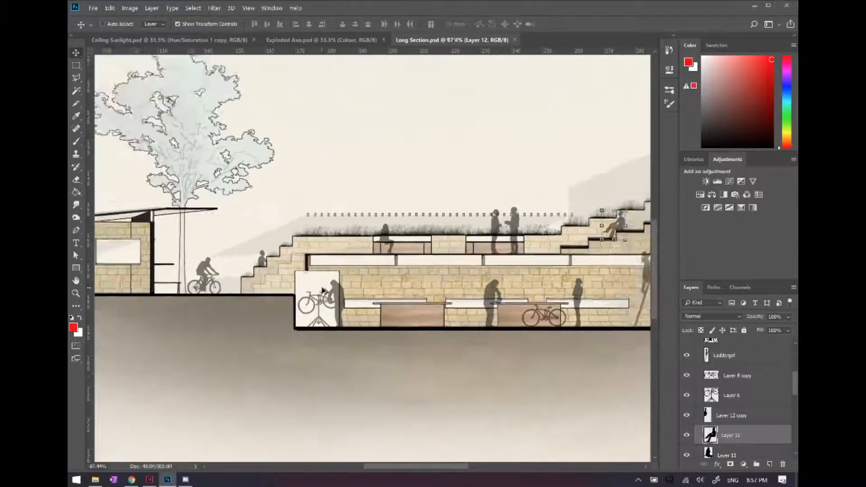
pyautogui.scroll(3, 581, 247)
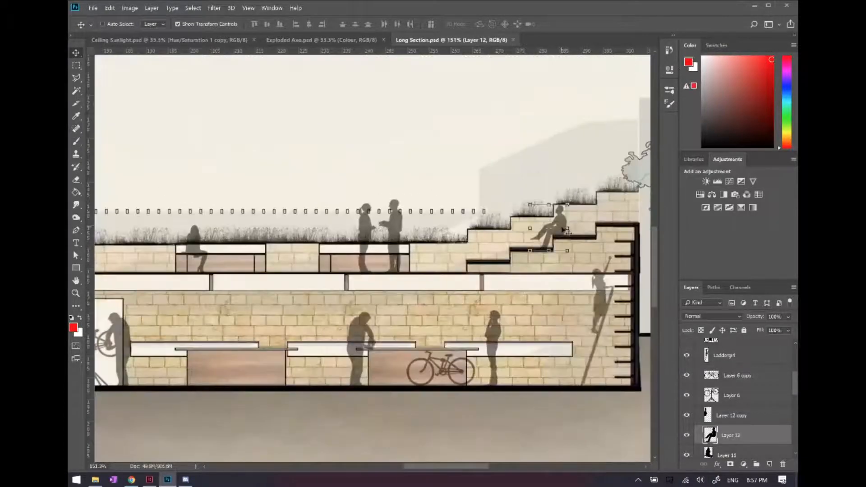
pyautogui.moveTo(565, 230); pyautogui.dragTo(523, 242)
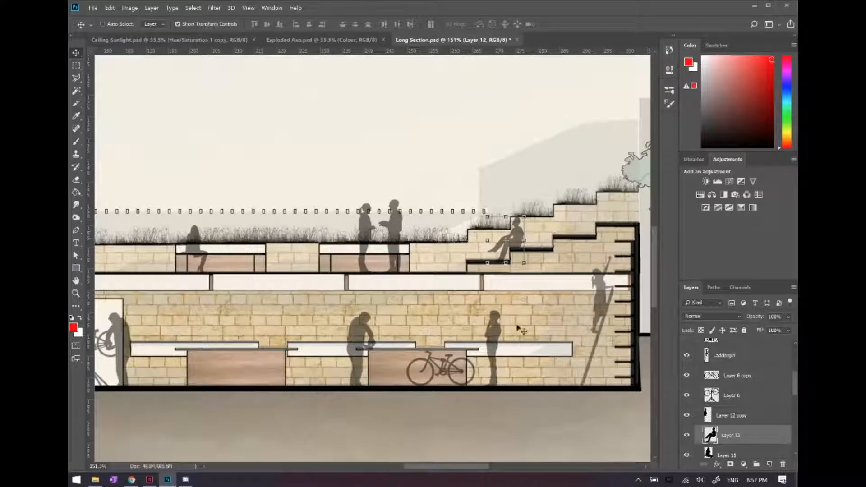
pyautogui.hotkey('ctrl', 's')
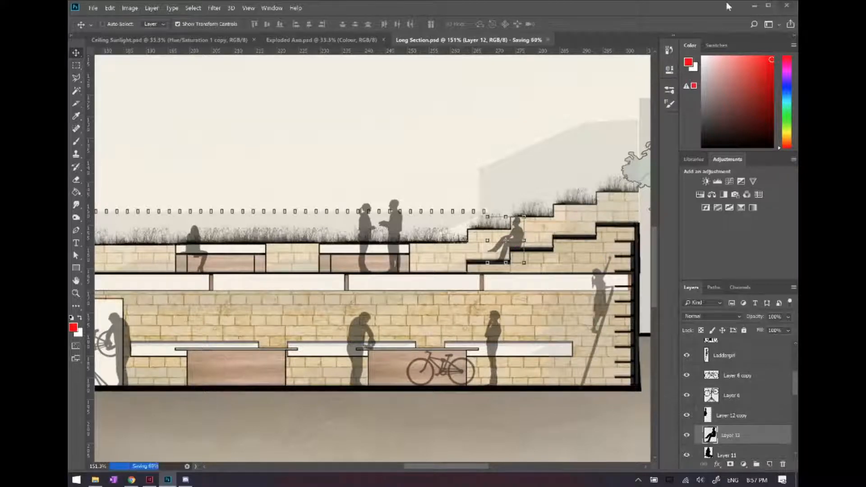
# Switch back to Panels.indd in InDesign and leave preview mode so frame edges and link markers show.
pyautogui.click(751, 5)
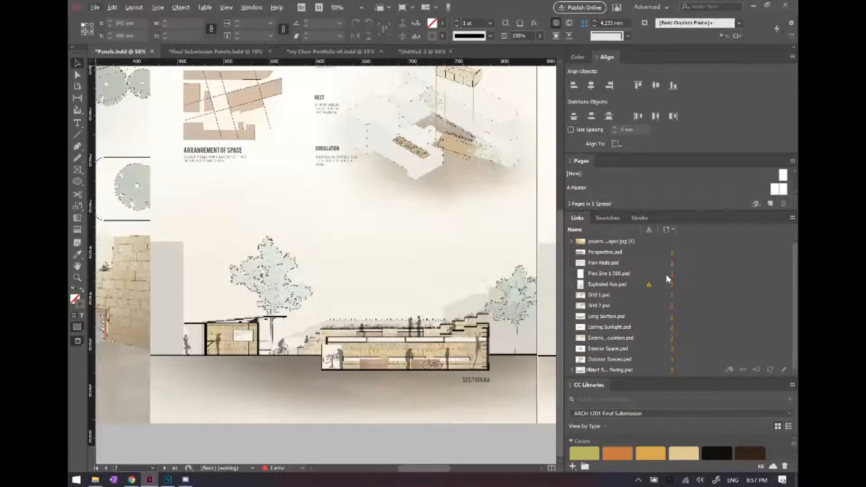
pyautogui.hotkey('alt', 'w')
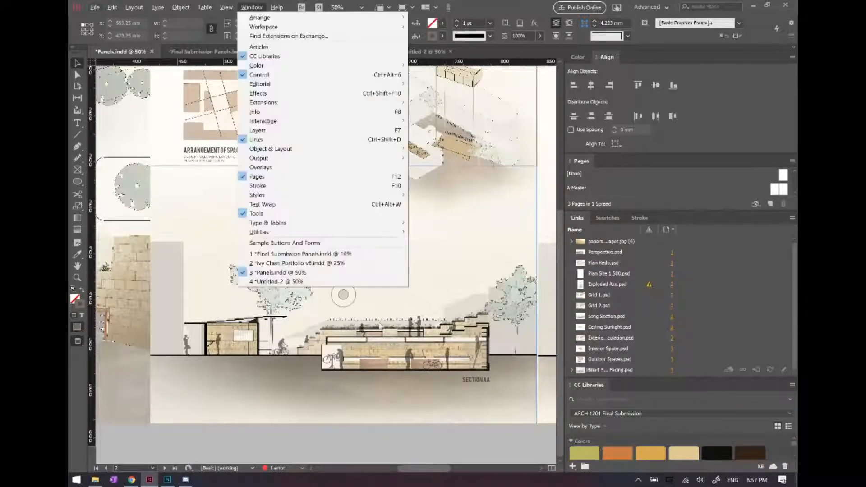
pyautogui.click(361, 449)
pyautogui.press('w')
pyautogui.hotkey('ctrl', '-')
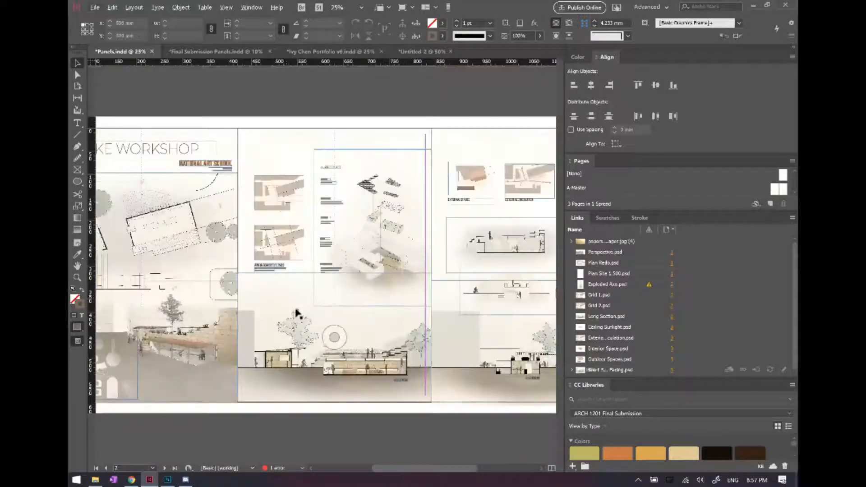
# Update the modified Exploded Axo.psd link of the exploded axonometric on the middle panel.
pyautogui.scroll(2, 364, 159)
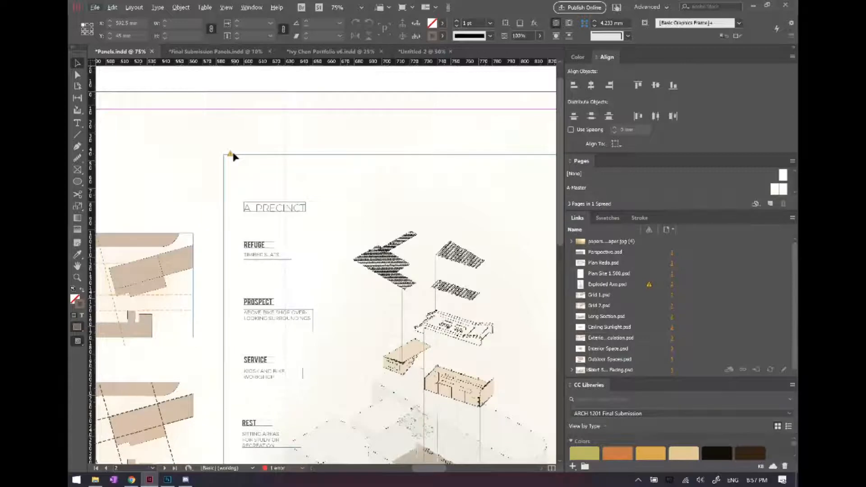
pyautogui.scroll(-3, 331, 223)
pyautogui.scroll(-4, 333, 219)
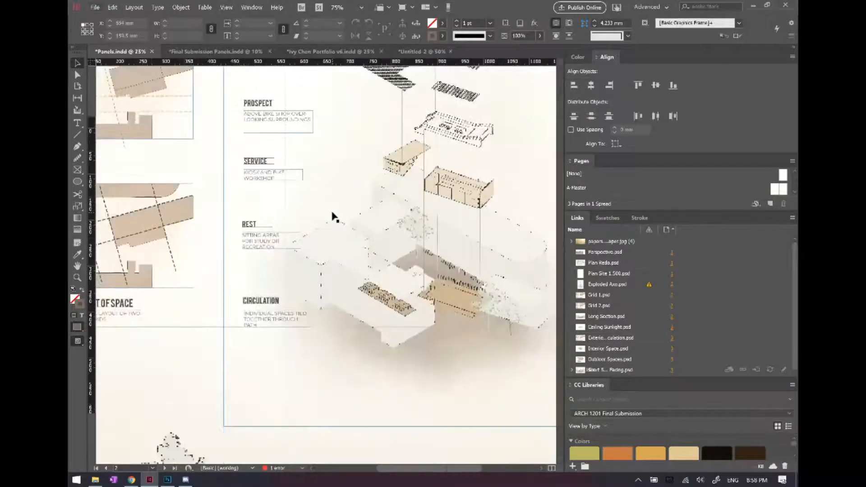
pyautogui.scroll(-3, 333, 215)
pyautogui.scroll(2, 342, 306)
pyautogui.scroll(-1, 323, 362)
pyautogui.scroll(-2, 323, 364)
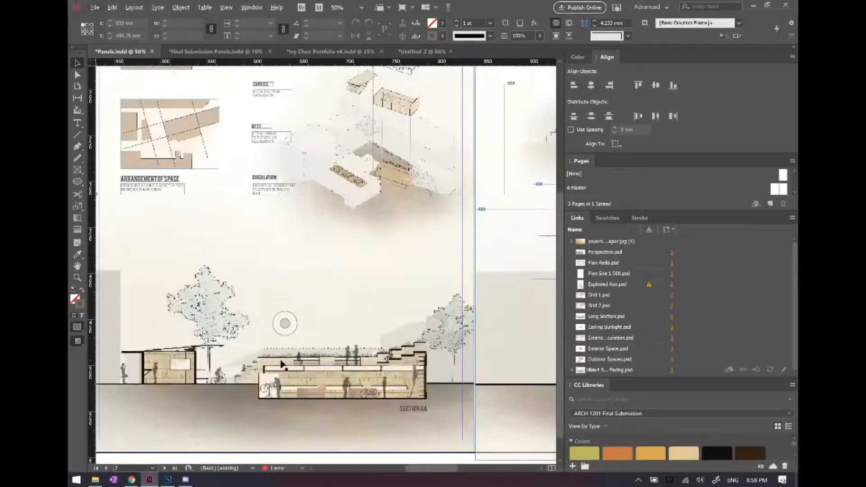
pyautogui.click(284, 364)
pyautogui.hscroll(-1, 303, 347)
pyautogui.scroll(9, 342, 327)
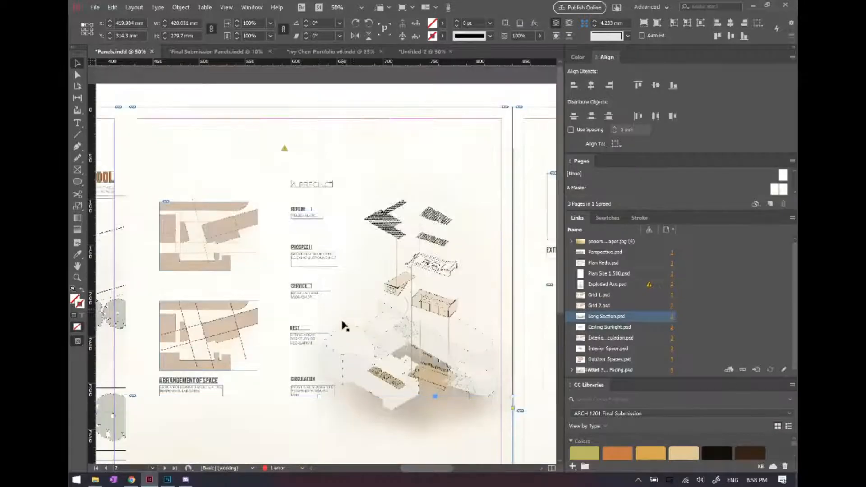
pyautogui.click(285, 150)
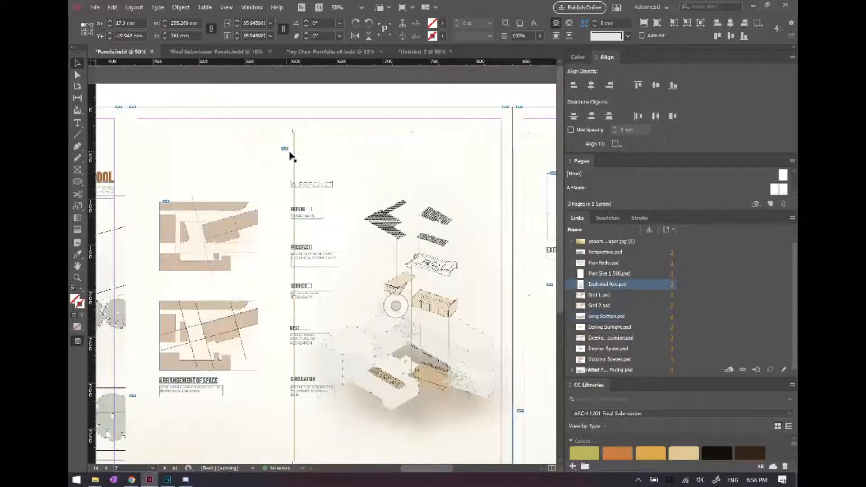
# Select the long section image and examine the seated figure's position on the stairs.
pyautogui.scroll(-2, 430, 277)
pyautogui.scroll(-9, 431, 277)
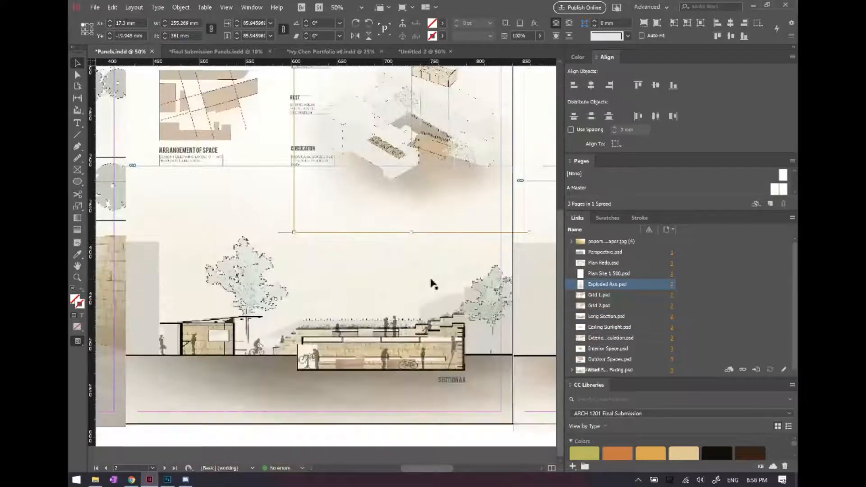
pyautogui.click(450, 349)
pyautogui.scroll(5, 446, 351)
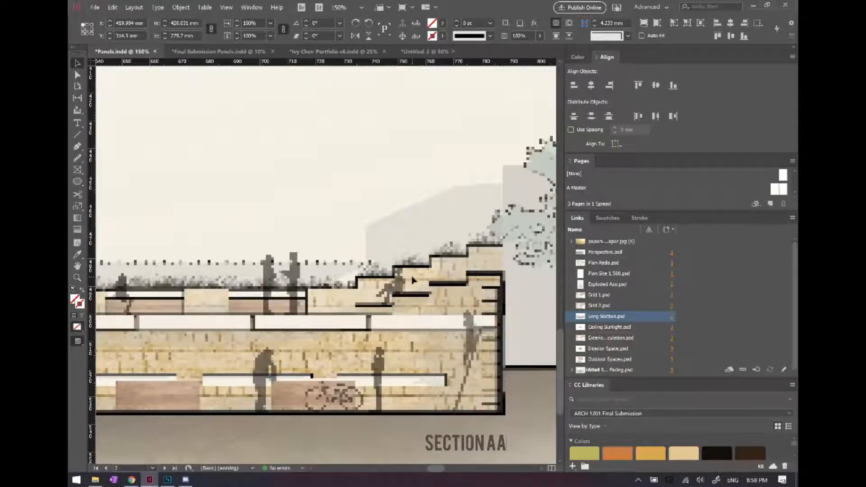
pyautogui.scroll(-5, 412, 281)
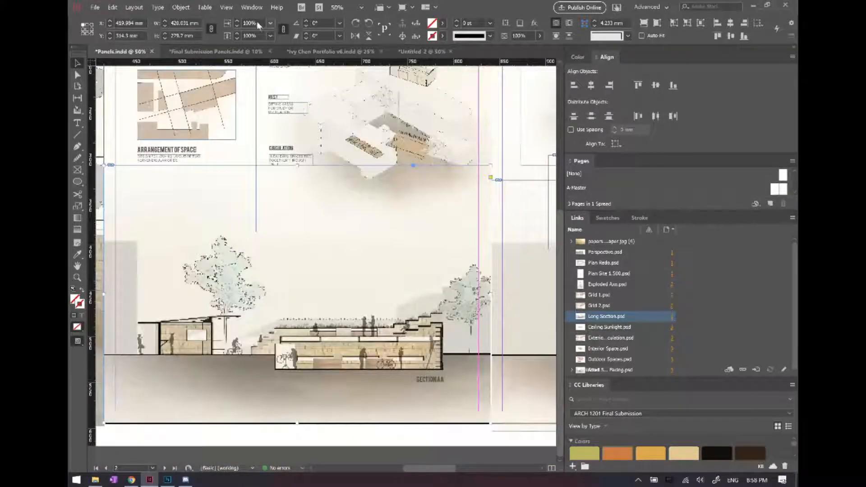
# Switch to the portfolio document, open the locate dialog for its missing 12.pdf link and cancel it.
pyautogui.click(210, 51)
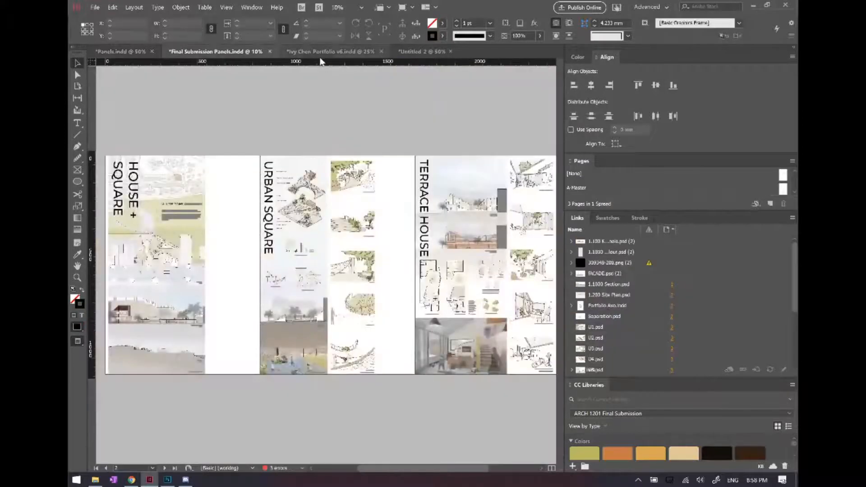
pyautogui.click(321, 51)
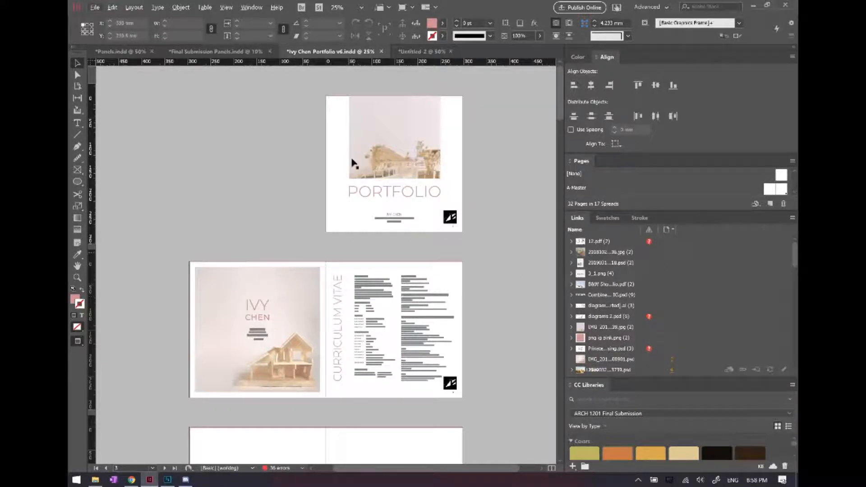
pyautogui.click(651, 241)
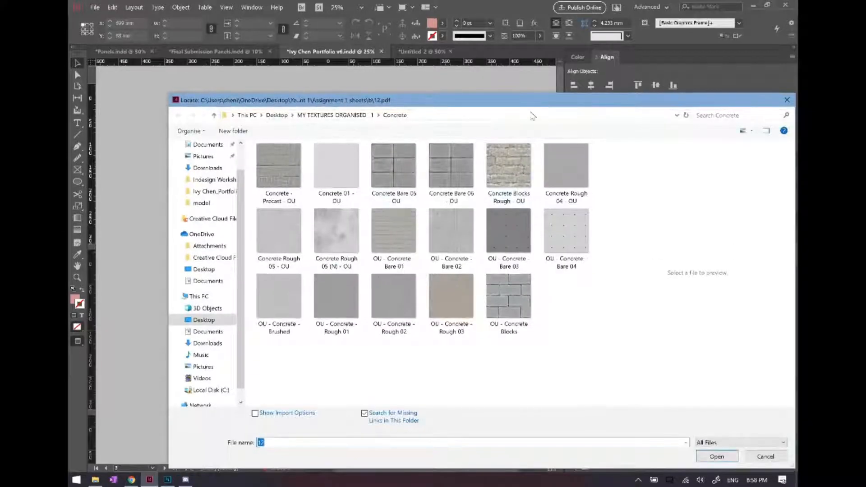
pyautogui.moveTo(569, 102); pyautogui.dragTo(486, 50)
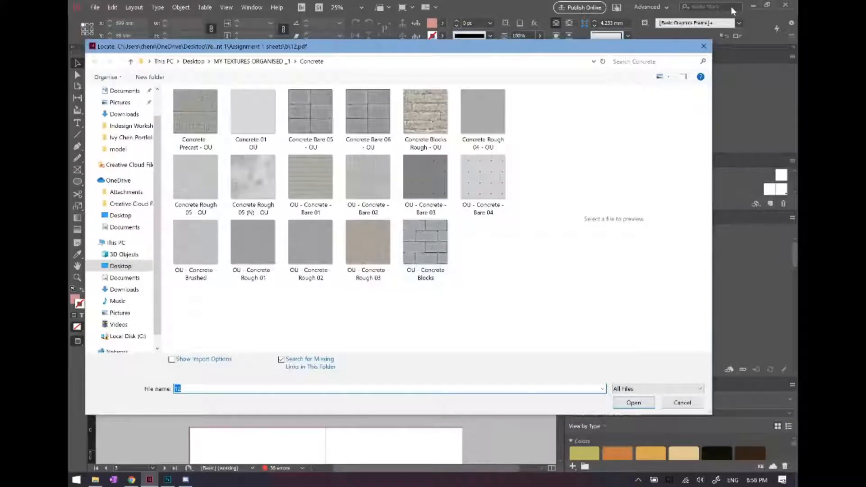
pyautogui.click(703, 46)
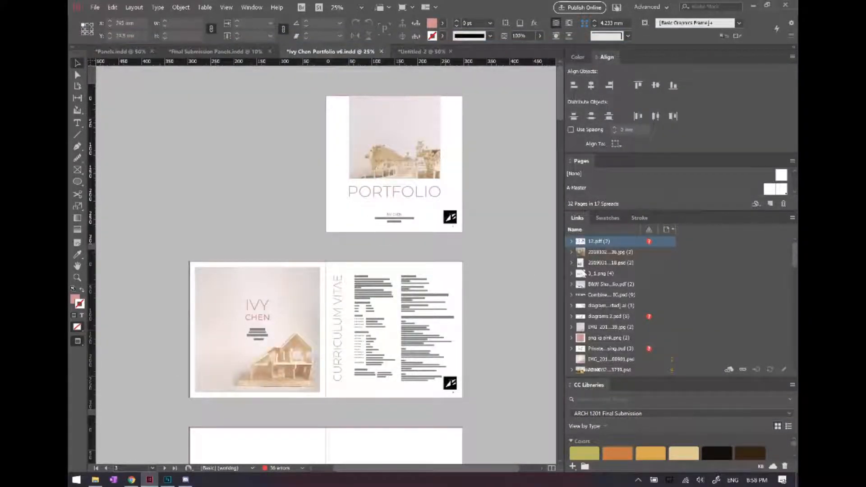
# Open the locate dialog for the missing diagrams 2.psd link and dismiss it without relinking.
pyautogui.scroll(-3, 482, 259)
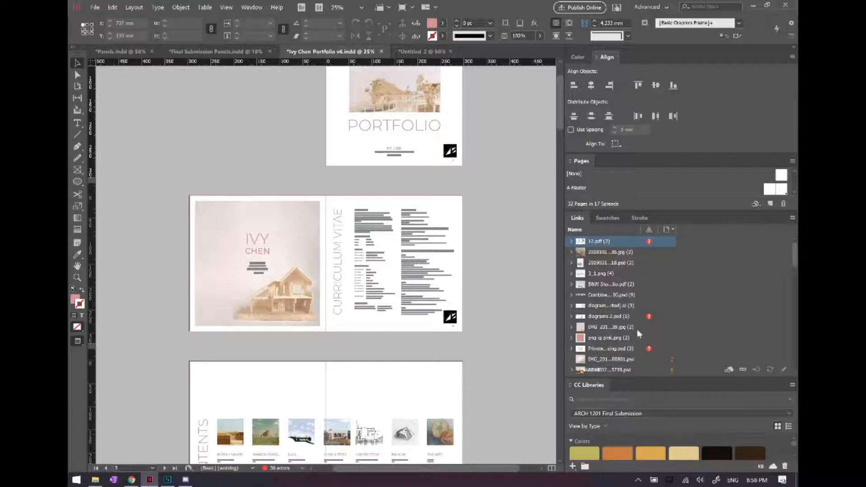
pyautogui.click(648, 318)
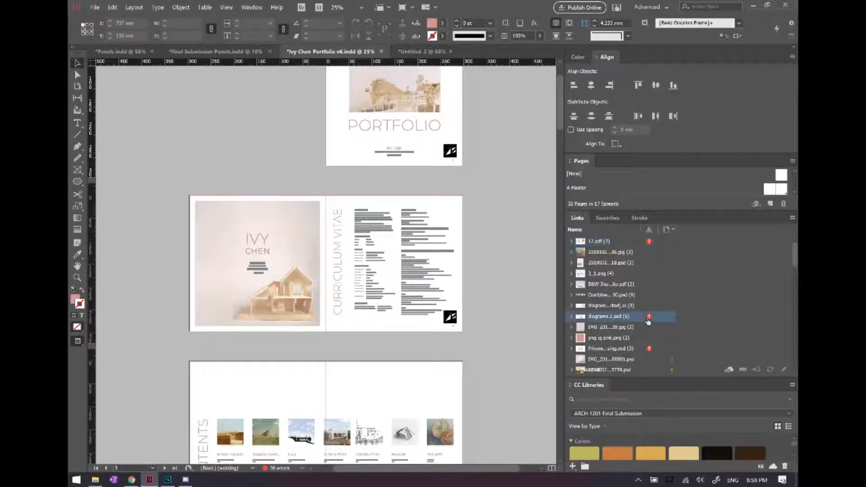
pyautogui.click(649, 318)
pyautogui.click(788, 99)
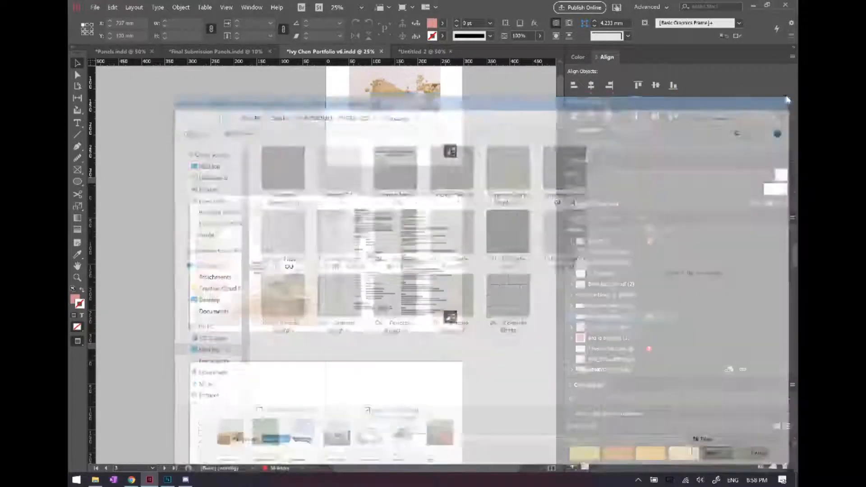
# Return to Panels.indd and review its Package summary of fonts, links and inks without packaging.
pyautogui.click(224, 47)
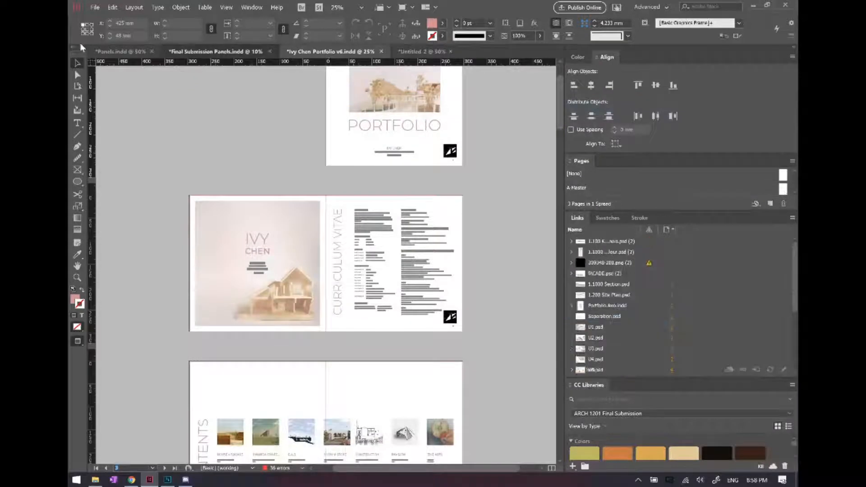
pyautogui.click(121, 52)
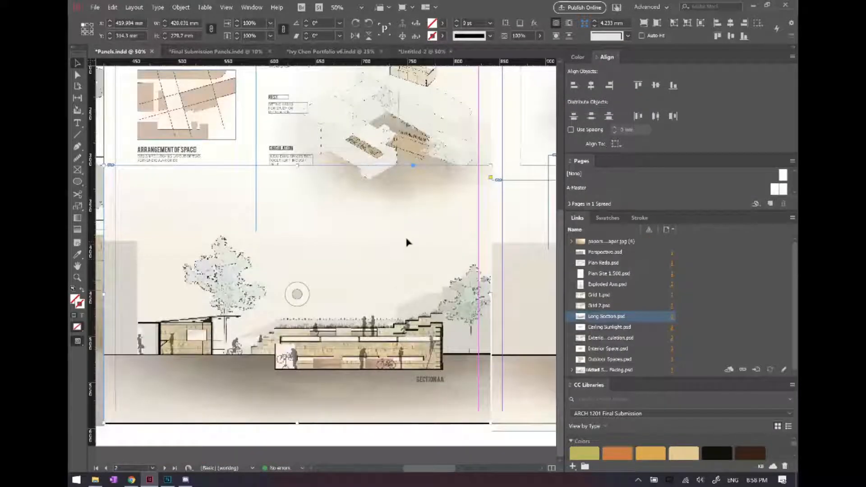
pyautogui.hotkey('ctrl', '-')
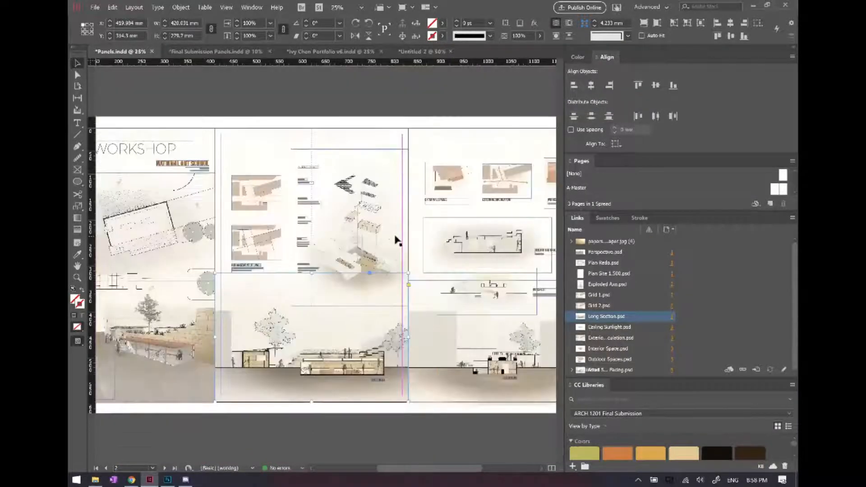
pyautogui.click(92, 7)
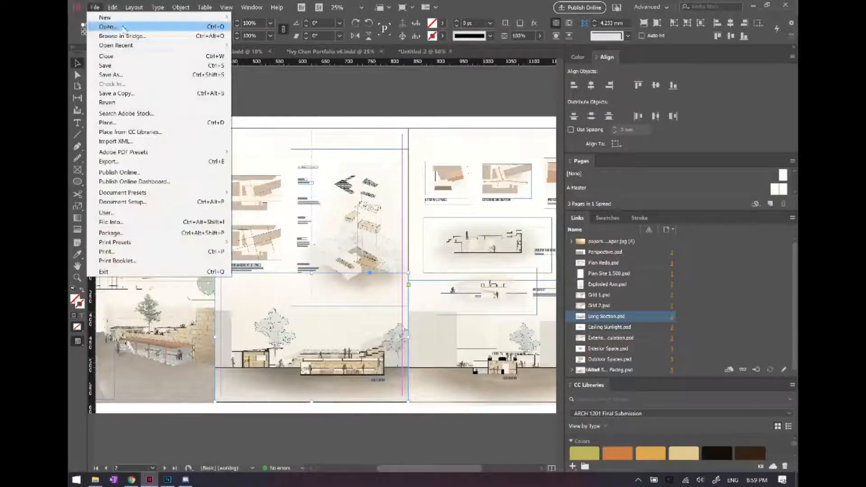
pyautogui.click(194, 234)
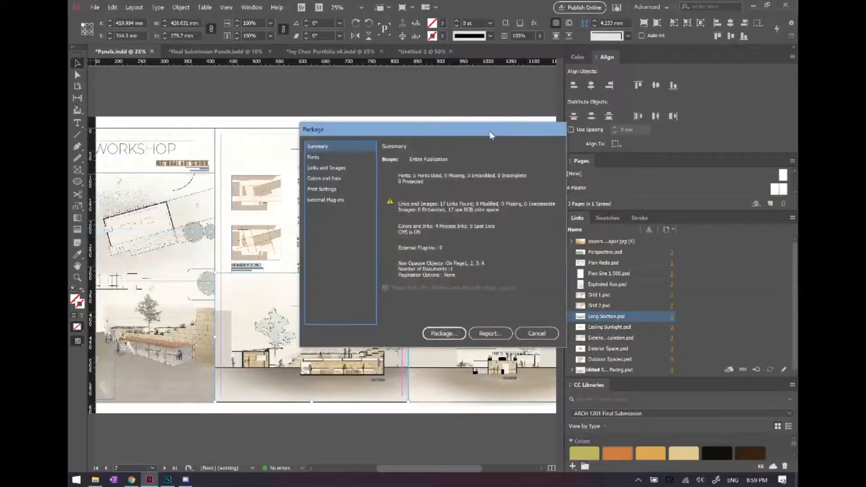
pyautogui.moveTo(492, 135); pyautogui.dragTo(639, 123)
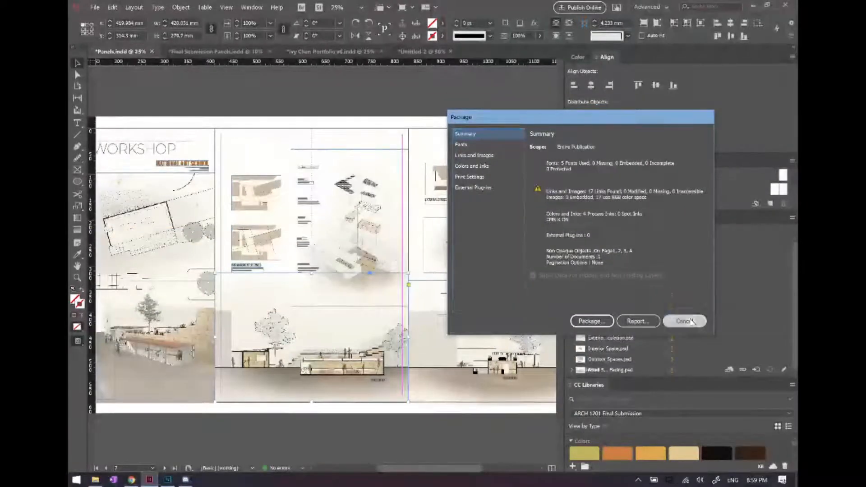
pyautogui.click(692, 321)
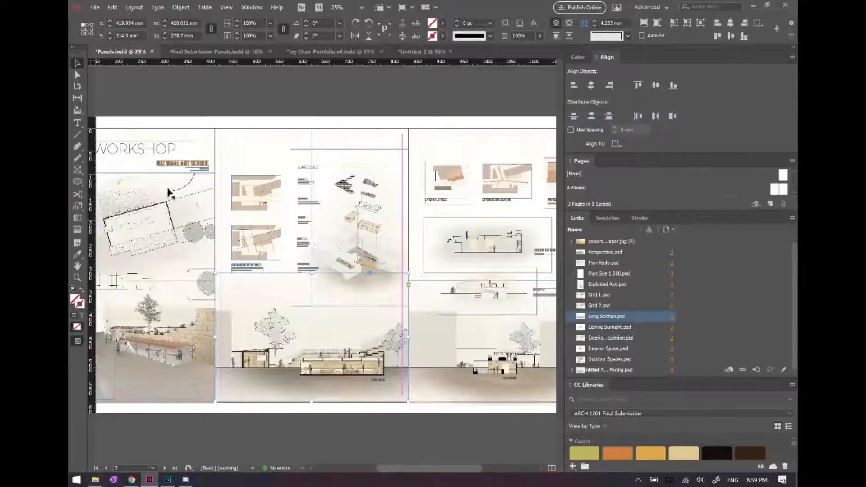
pyautogui.hscroll(-2, 397, 293)
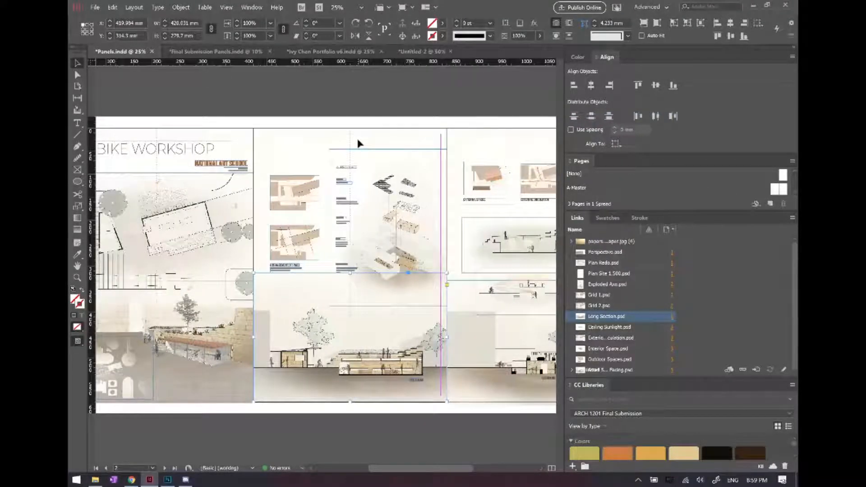
pyautogui.click(95, 7)
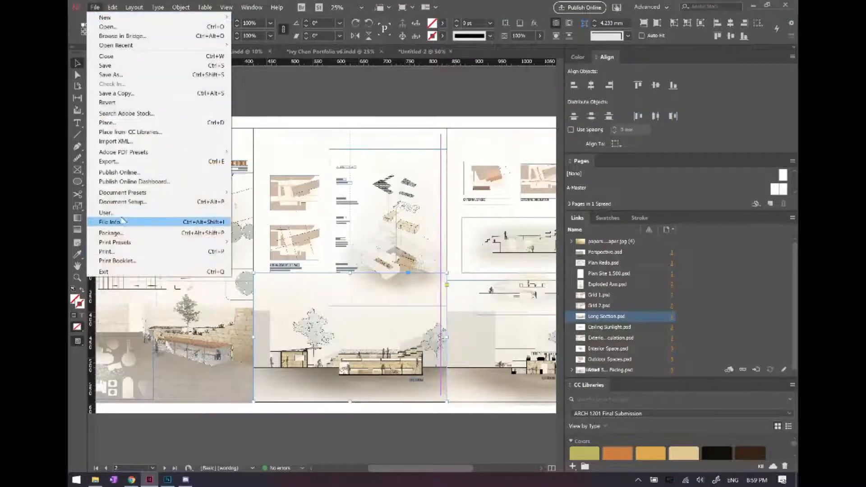
pyautogui.click(111, 232)
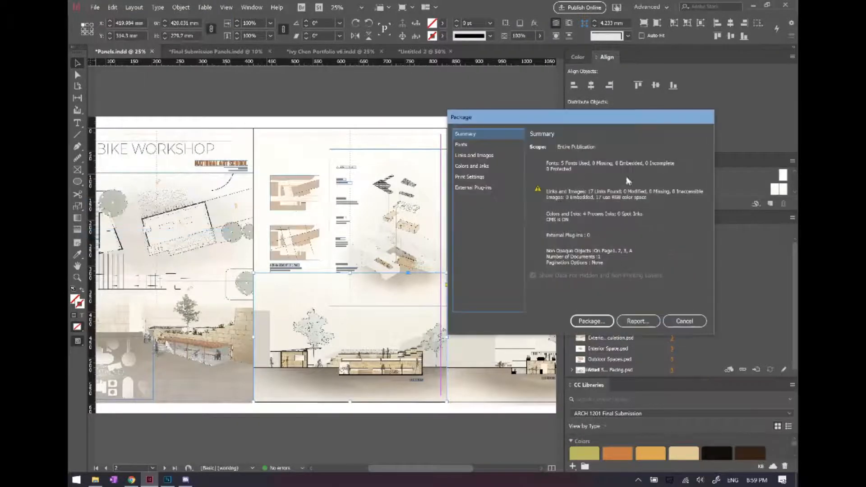
pyautogui.click(682, 323)
# Shift the exploded axonometric on the middle panel slightly, then undo the move and clear the selection.
pyautogui.moveTo(424, 181)
pyautogui.mouseDown()
pyautogui.moveTo(382, 218)
pyautogui.moveTo(421, 165)
pyautogui.mouseUp()
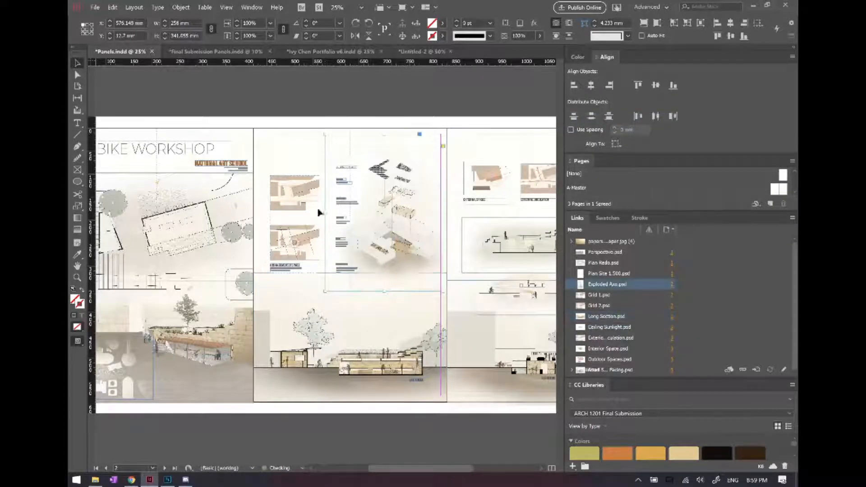
pyautogui.click(289, 139)
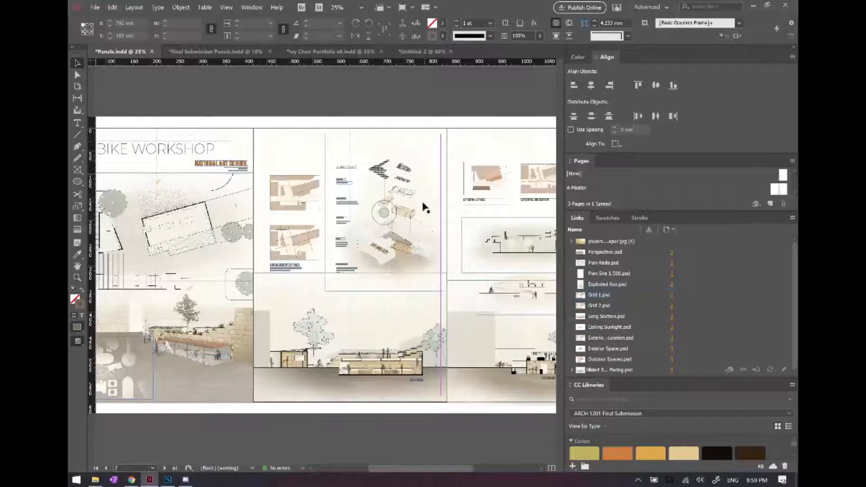
pyautogui.hotkey('ctrl', 'z')
pyautogui.click(424, 108)
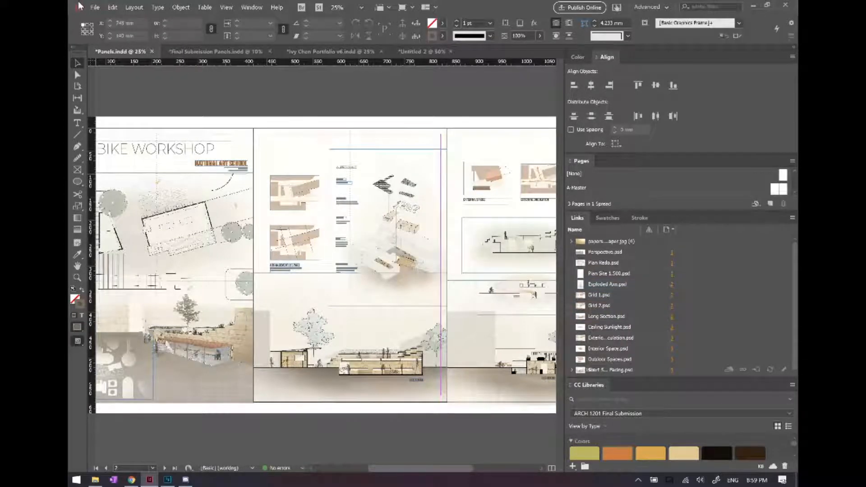
# Start packaging Panels.indd, saving the document and continuing as far as the printing instructions.
pyautogui.click(92, 7)
pyautogui.click(136, 232)
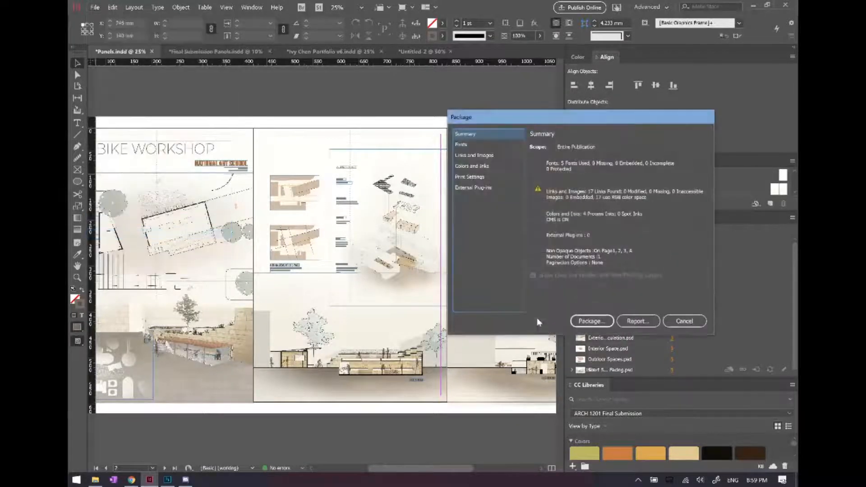
pyautogui.click(601, 320)
pyautogui.click(465, 253)
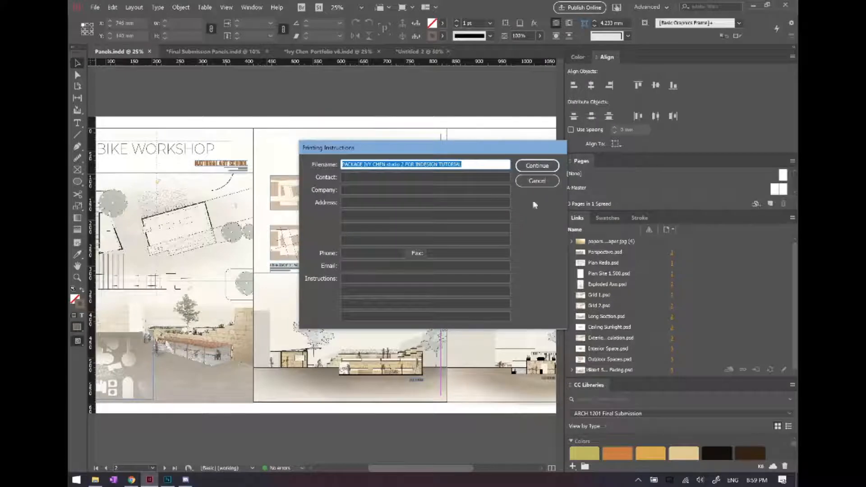
# Switch to File Explorer and examine the contents of the Studio 2 panels for indesign tutorial folder in Indesign Workshop.
pyautogui.click(95, 480)
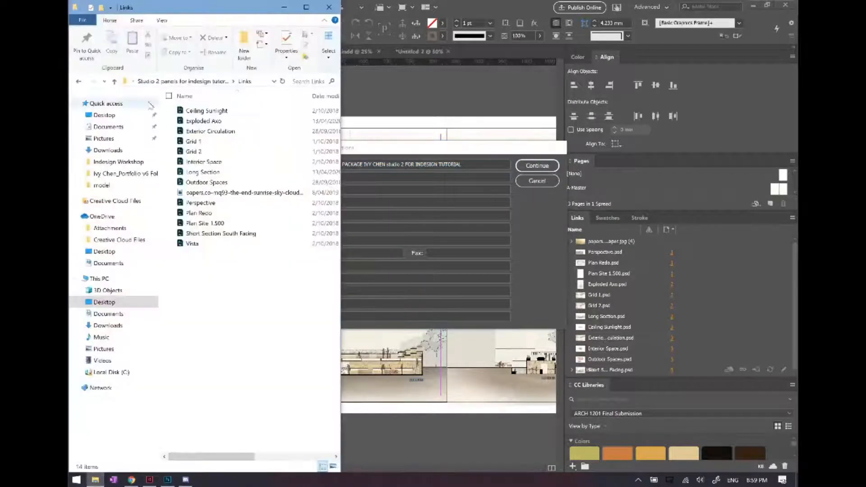
pyautogui.click(190, 83)
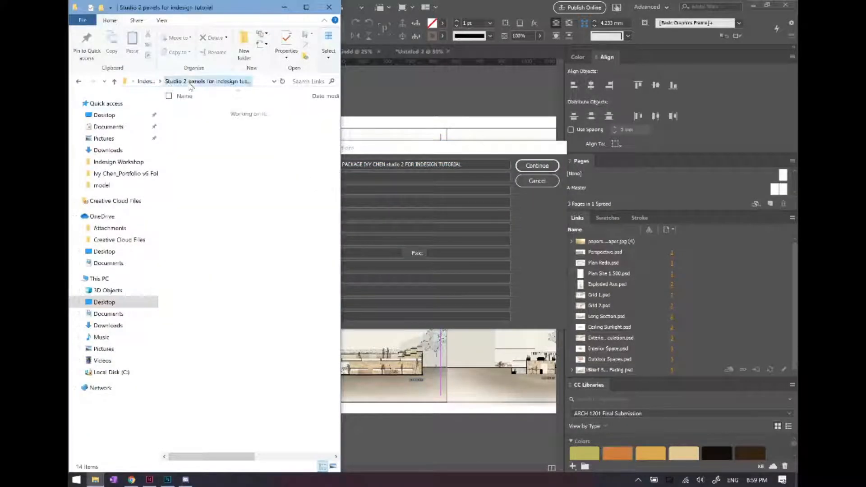
pyautogui.click(147, 83)
pyautogui.click(221, 122)
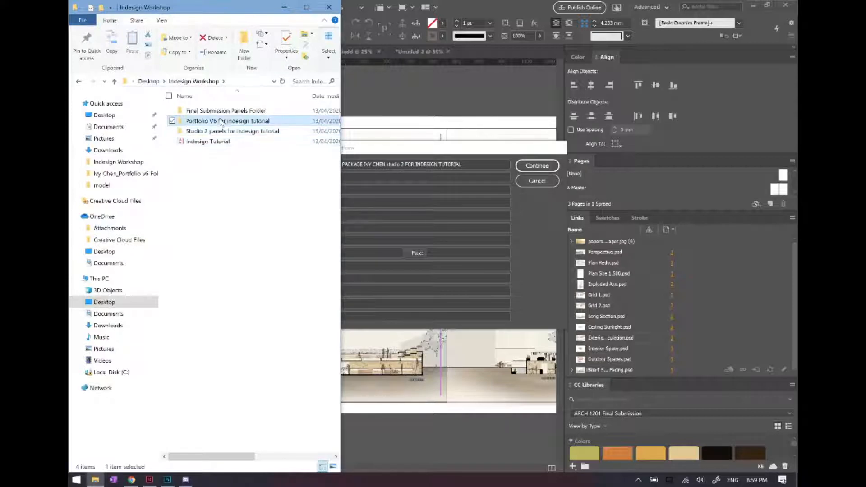
pyautogui.doubleClick(223, 131)
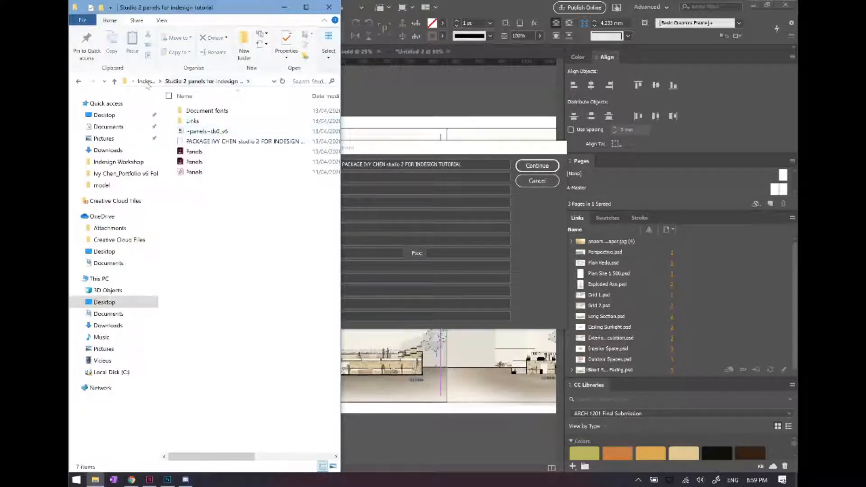
pyautogui.click(146, 83)
pyautogui.doubleClick(228, 131)
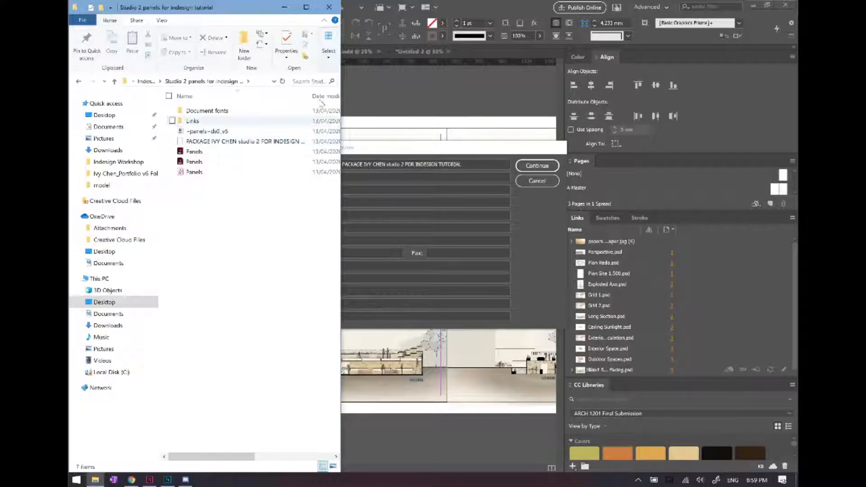
pyautogui.doubleClick(310, 7)
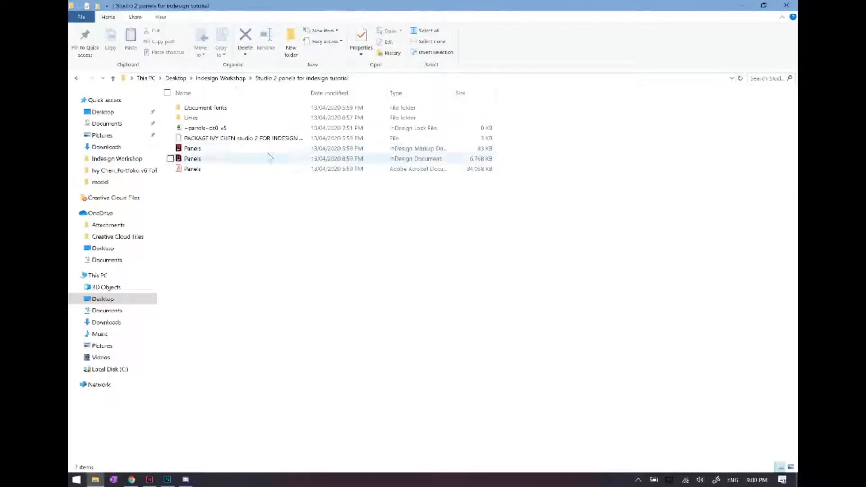
# Open the package's Links folder and select all the linked files in it.
pyautogui.doubleClick(198, 118)
pyautogui.moveTo(288, 283); pyautogui.dragTo(210, 103)
pyautogui.click(167, 481)
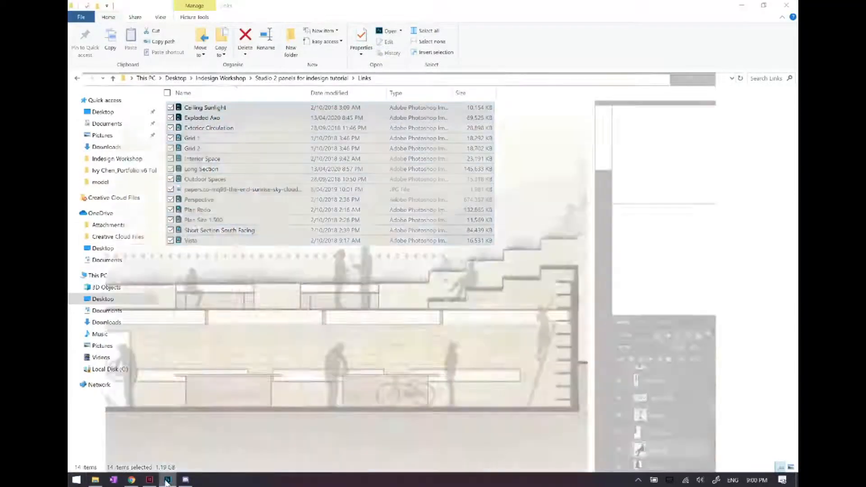
# Switch back to InDesign, cancel the package's printing instructions and close Panels.indd.
pyautogui.click(149, 480)
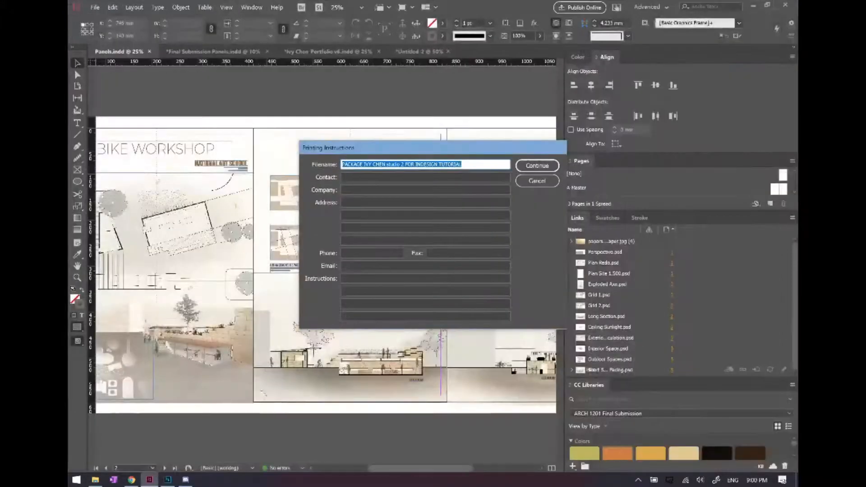
pyautogui.click(537, 181)
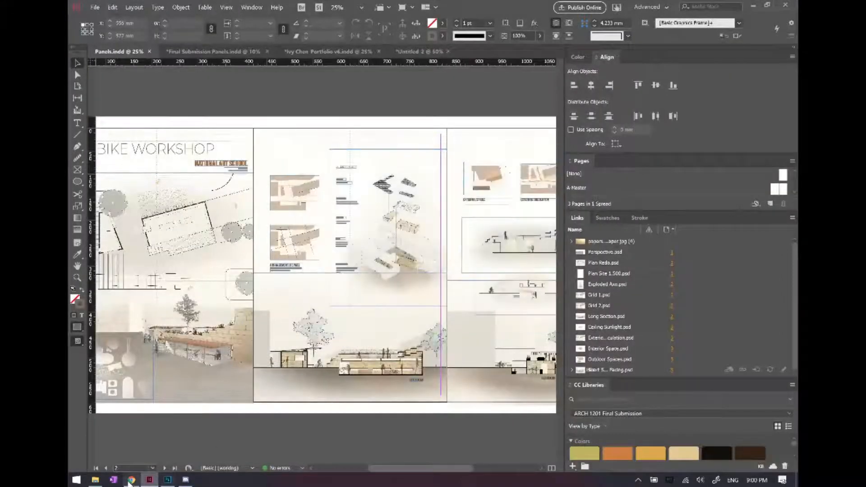
pyautogui.click(95, 480)
pyautogui.click(149, 481)
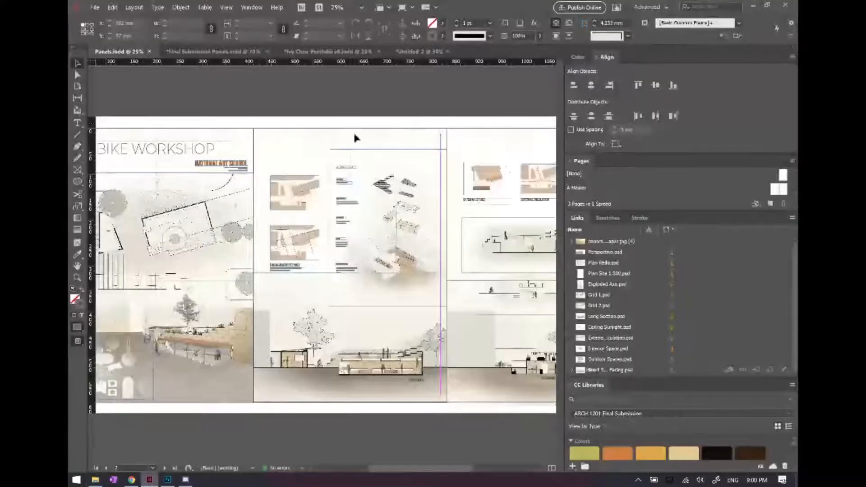
pyautogui.click(203, 52)
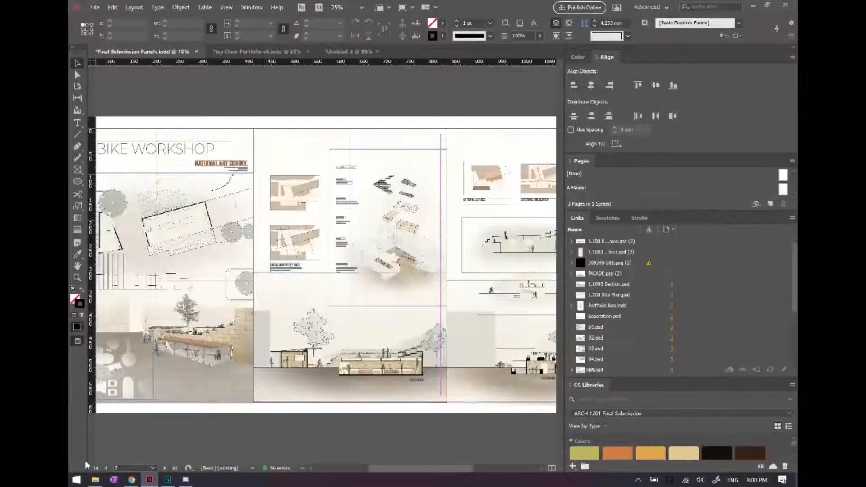
# Switch to File Explorer, return to the Studio 2 panels for indesign tutorial folder and open its Panels InDesign document.
pyautogui.click(96, 480)
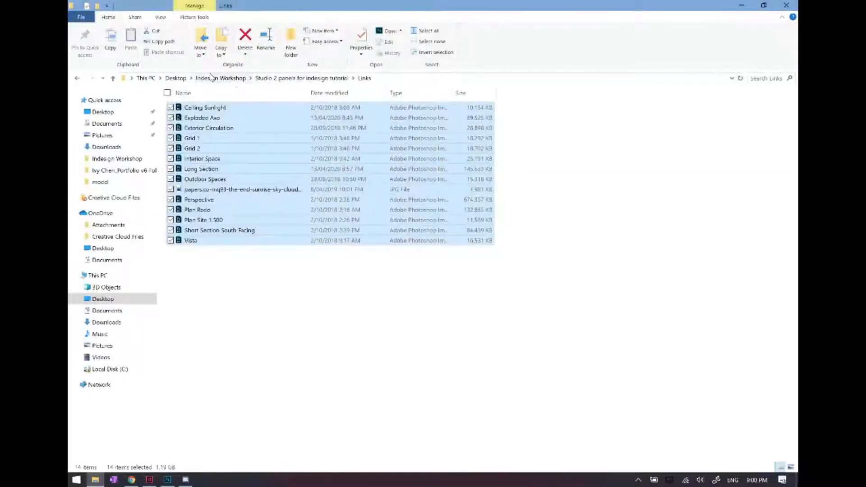
pyautogui.click(221, 78)
pyautogui.doubleClick(239, 129)
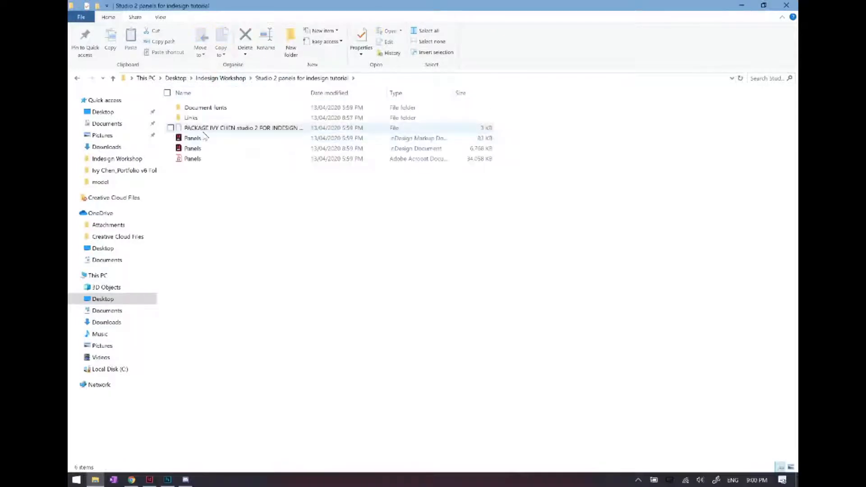
pyautogui.doubleClick(211, 148)
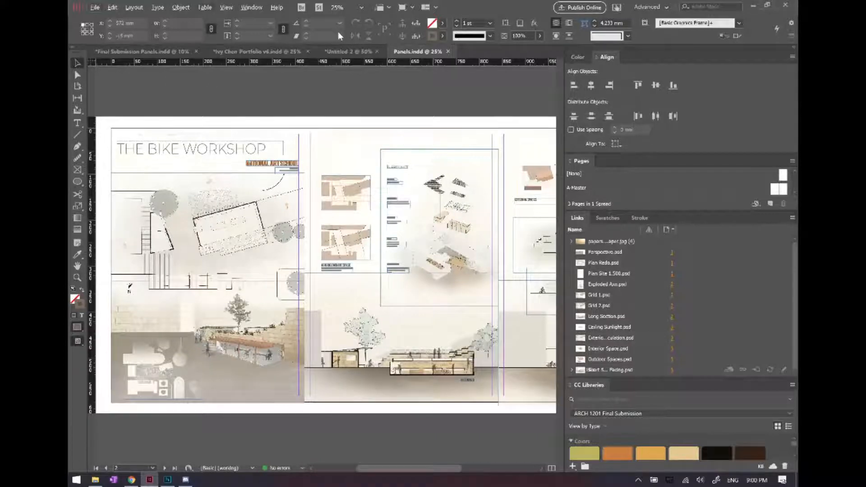
# Go to the Untitled-2 document, examine its margins and columns settings, and cancel the dialog.
pyautogui.click(343, 51)
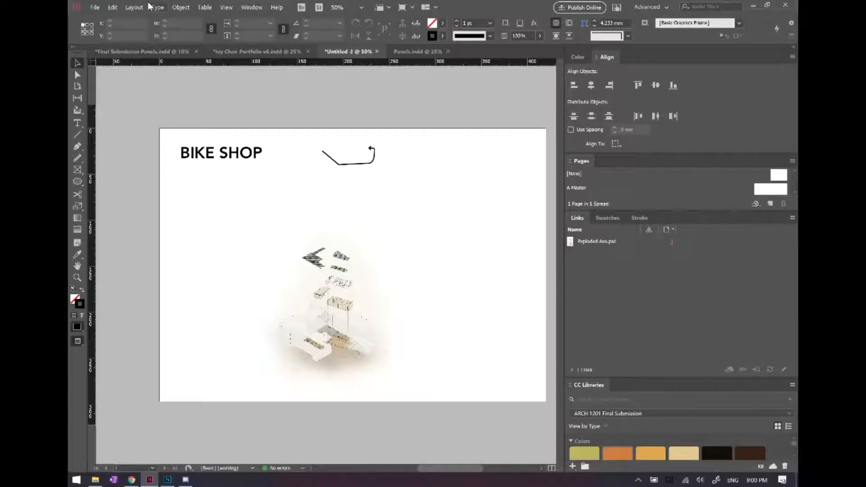
pyautogui.click(180, 7)
pyautogui.click(180, 7)
pyautogui.click(132, 7)
pyautogui.moveTo(137, 17)
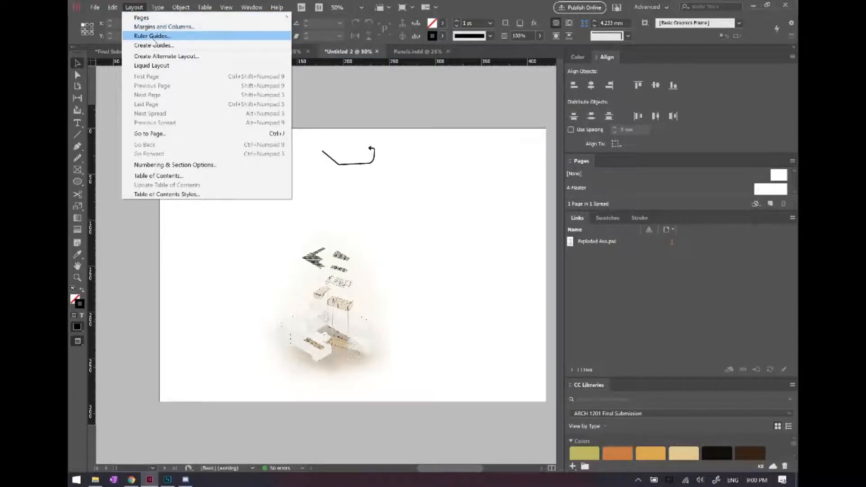
pyautogui.click(153, 27)
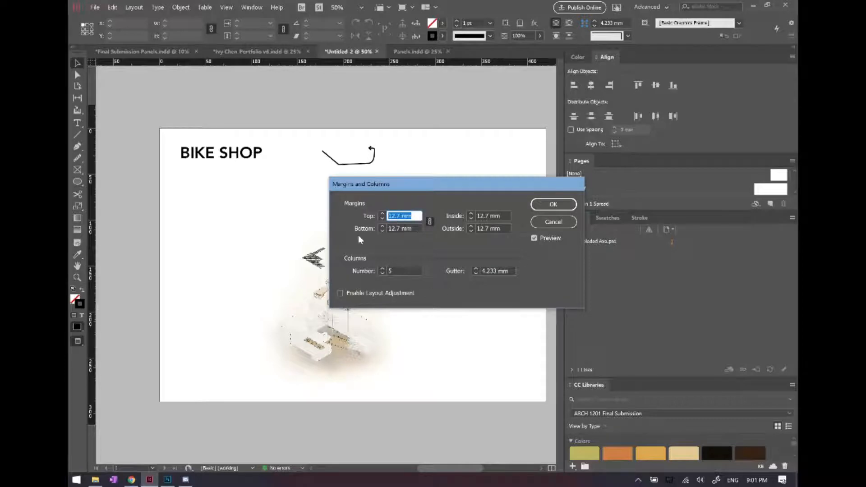
pyautogui.click(554, 222)
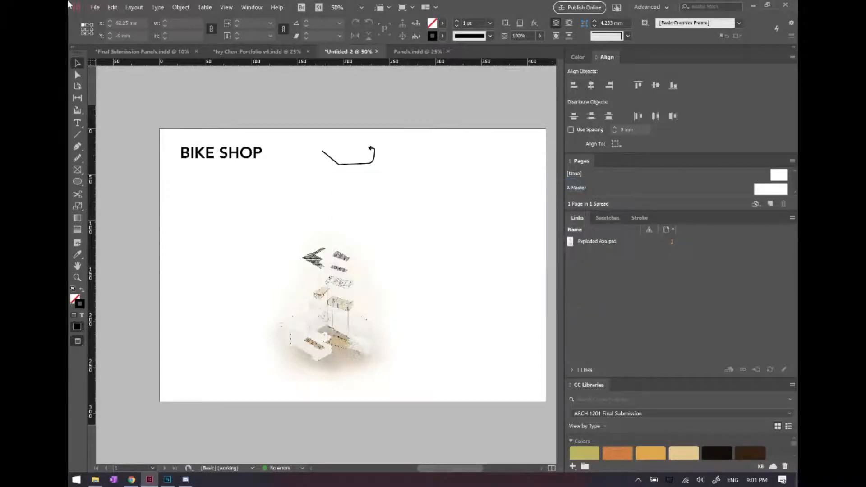
pyautogui.click(136, 6)
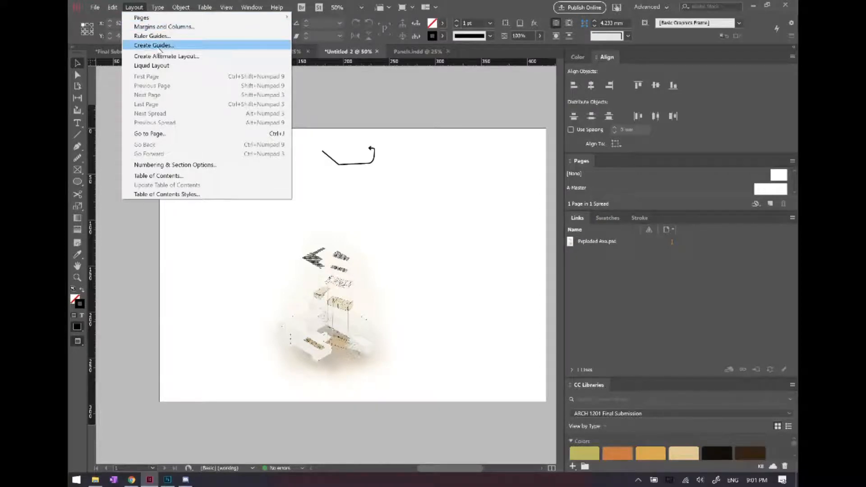
pyautogui.moveTo(168, 20)
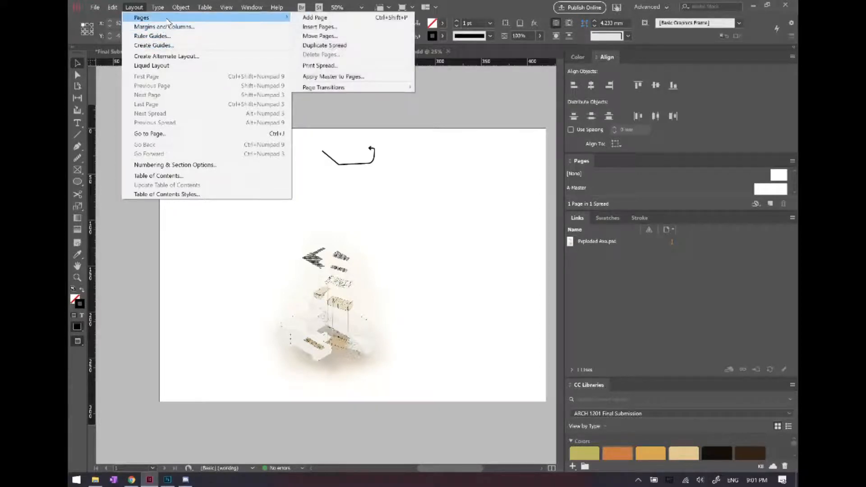
# Turn off the page preview to show the frame edges, margins and column lines on the Bike Shop page.
pyautogui.click(160, 45)
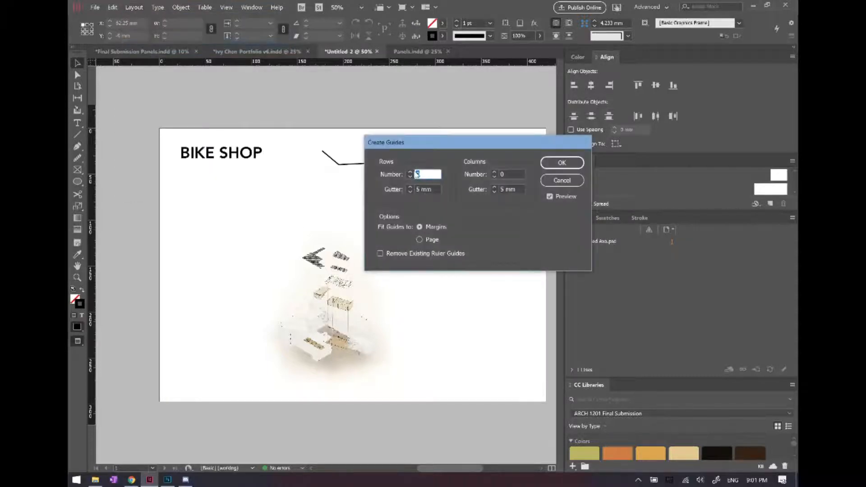
pyautogui.click(560, 180)
pyautogui.press('w')
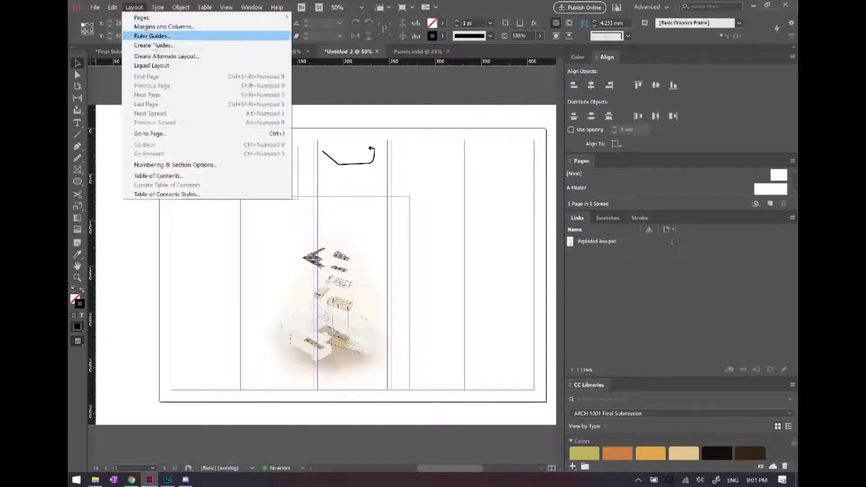
# Create ruler guides with 5 rows and 4 columns, fitted to the margins with 5 mm gutters.
pyautogui.click(153, 46)
pyautogui.moveTo(497, 141); pyautogui.dragTo(594, 140)
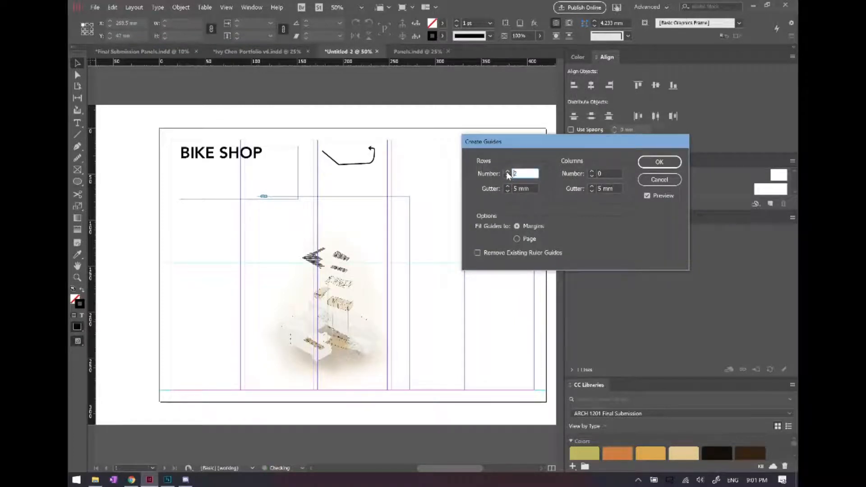
pyautogui.click(507, 172)
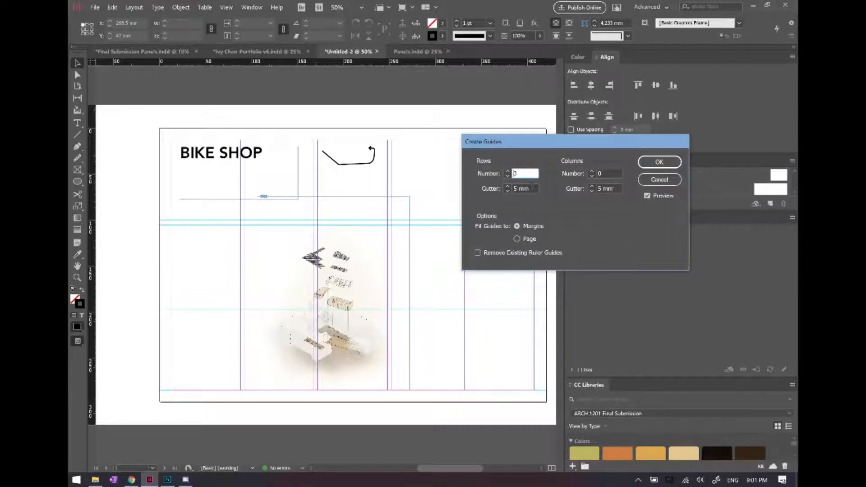
pyautogui.click(508, 175)
pyautogui.write('5')
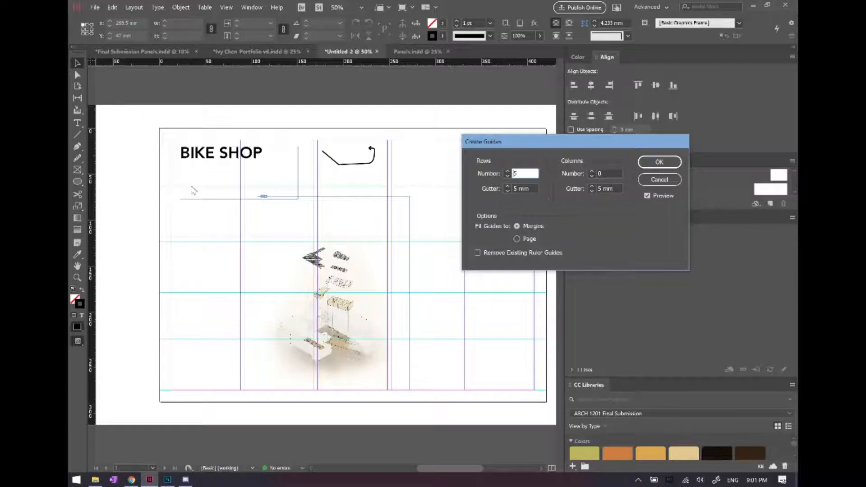
pyautogui.click(591, 172)
pyautogui.click(591, 172)
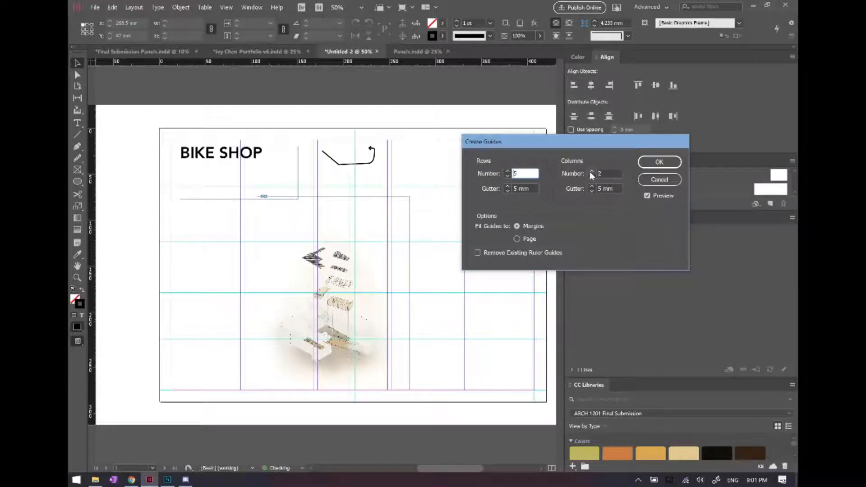
pyautogui.click(591, 172)
pyautogui.click(592, 172)
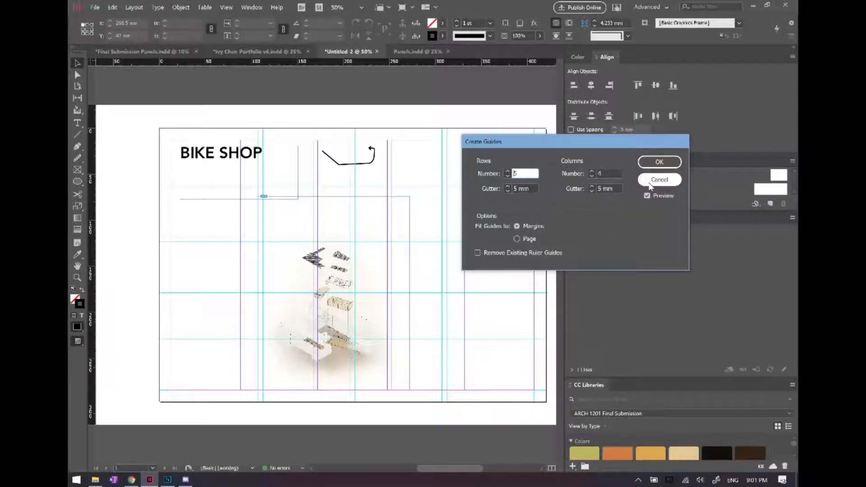
pyautogui.click(660, 167)
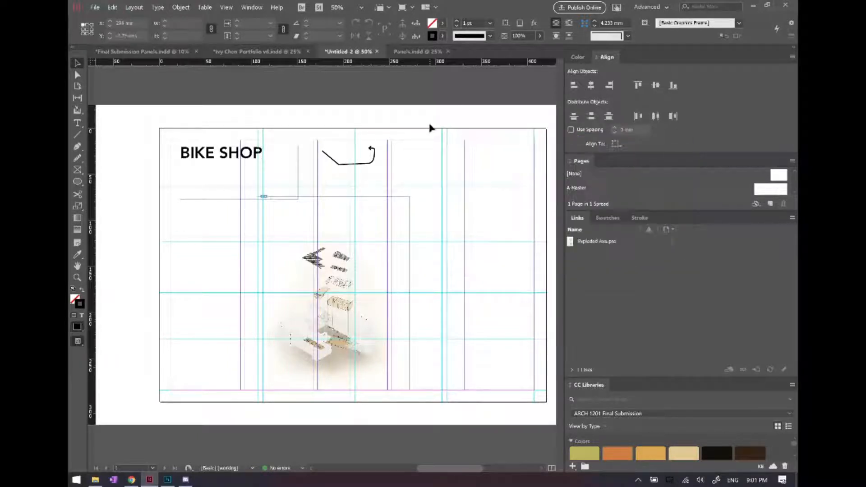
# Switch to Discord to read the latest messages in the workshop-discussion channel, and return to InDesign.
pyautogui.hotkey('ctrl', 's')
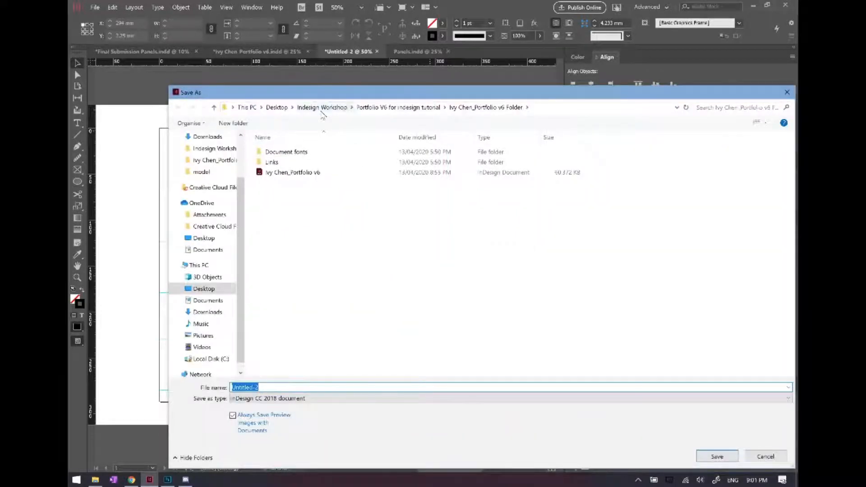
pyautogui.click(788, 92)
pyautogui.click(186, 480)
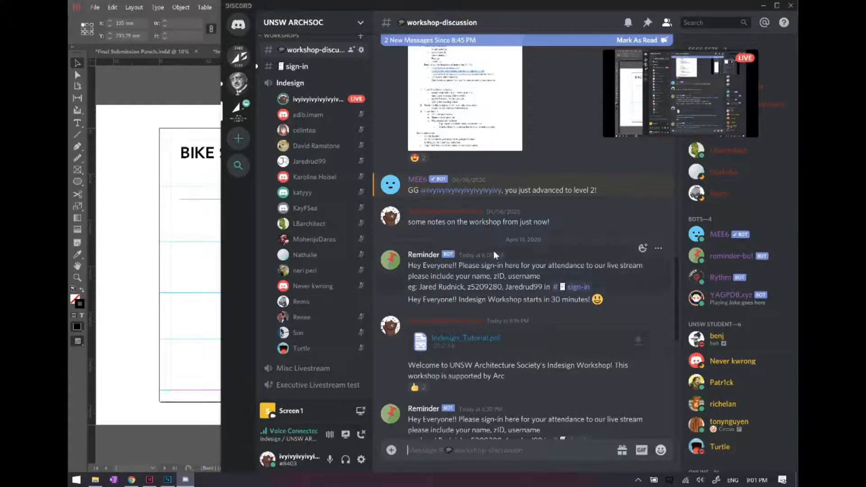
pyautogui.scroll(-10, 494, 252)
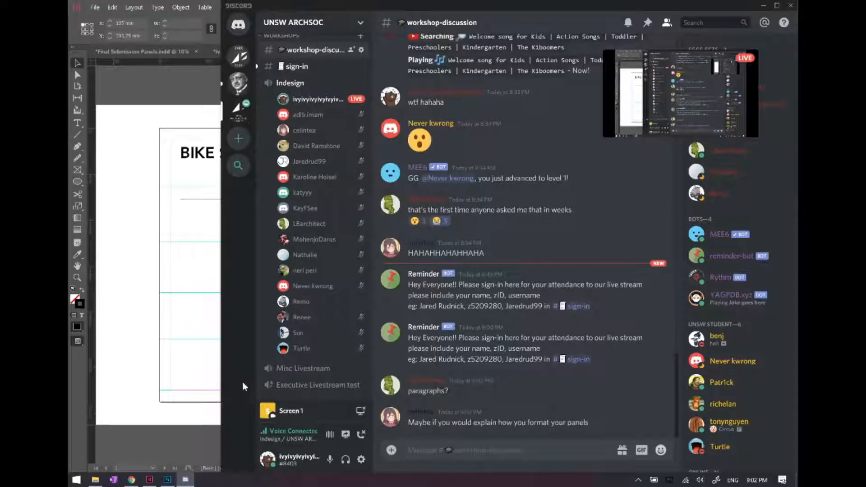
pyautogui.click(174, 348)
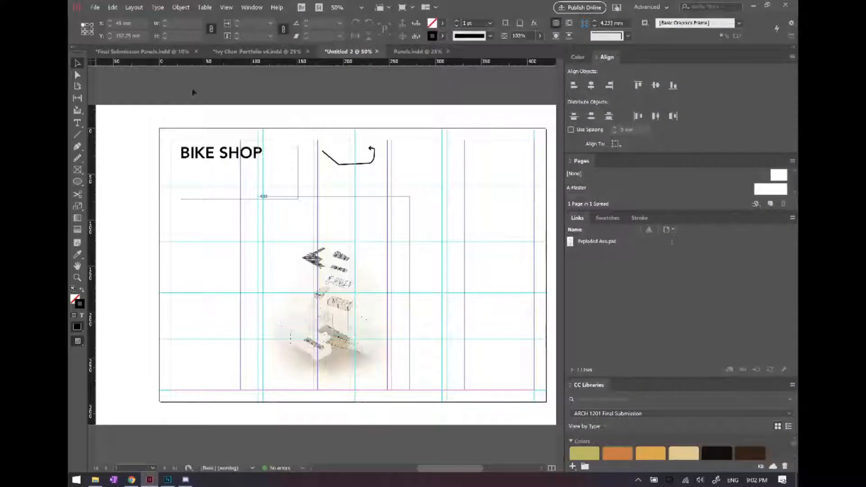
# Bring up the Final Submission Panels document and collapse the side panels to view the whole three-panel spread.
pyautogui.click(246, 51)
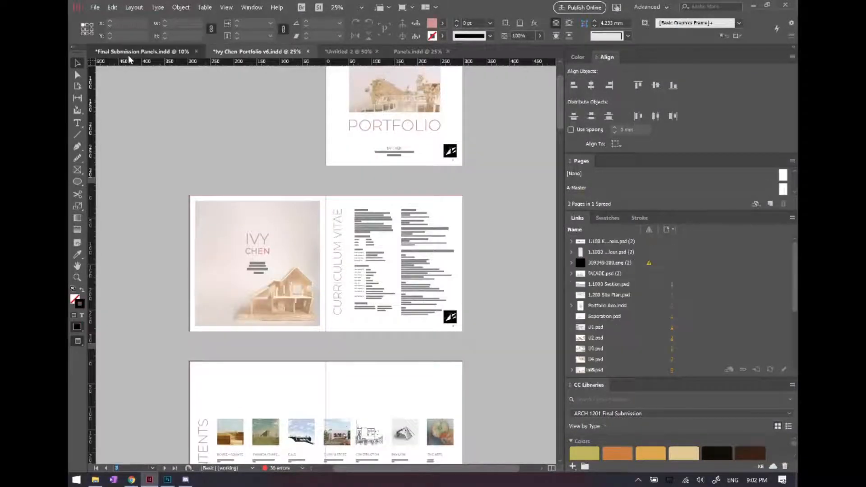
pyautogui.click(129, 55)
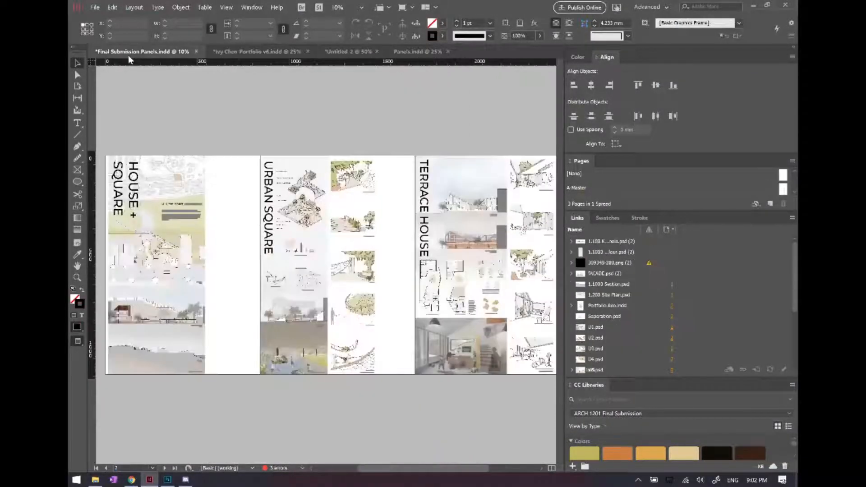
pyautogui.click(792, 48)
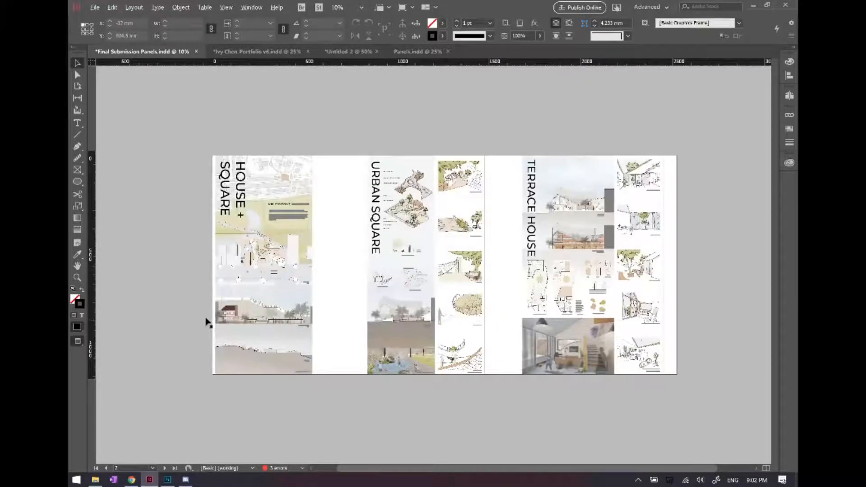
pyautogui.hotkey('ctrl', '=')
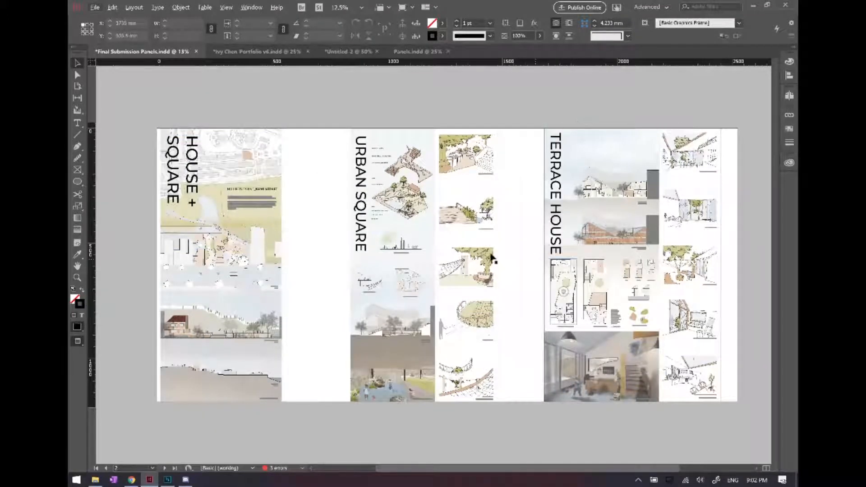
# Enlarge the Pages overview to examine the three-page spread, and collapse the side panels again.
pyautogui.click(794, 47)
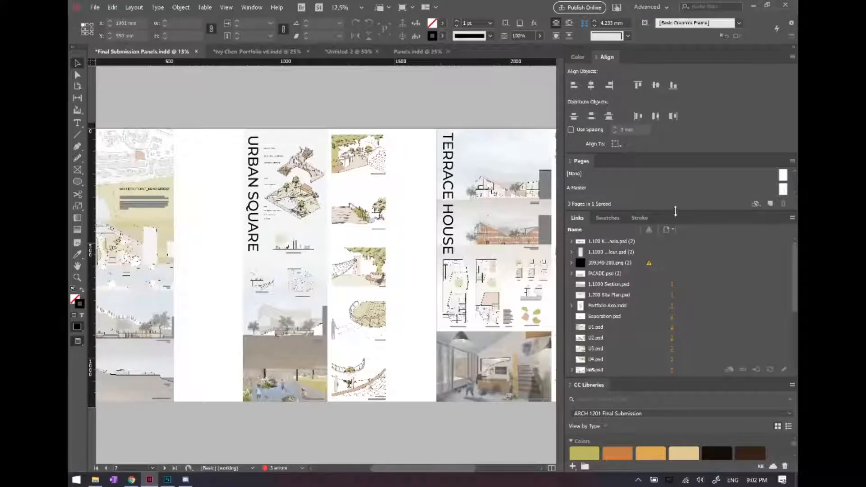
pyautogui.moveTo(675, 211); pyautogui.dragTo(677, 301)
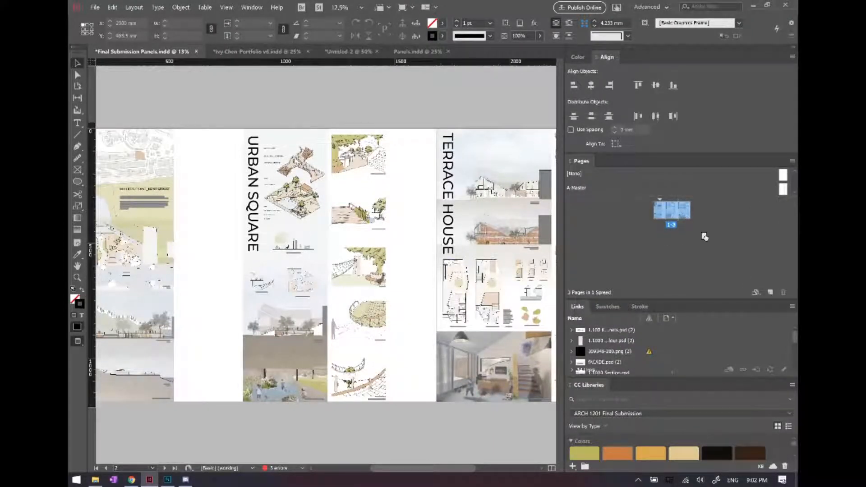
pyautogui.moveTo(705, 236); pyautogui.dragTo(665, 211)
pyautogui.click(315, 135)
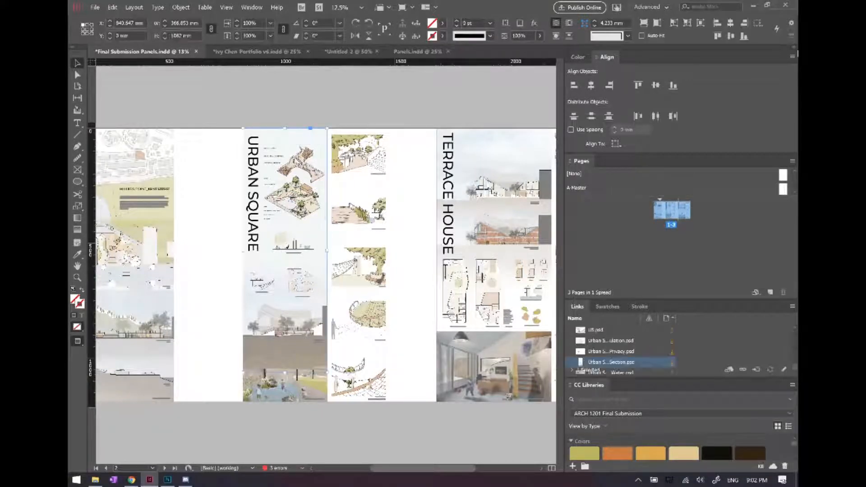
pyautogui.click(792, 49)
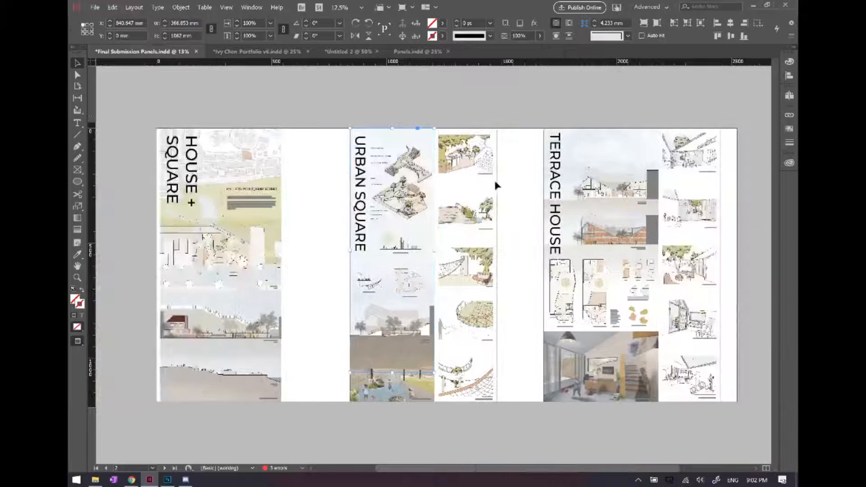
pyautogui.click(506, 110)
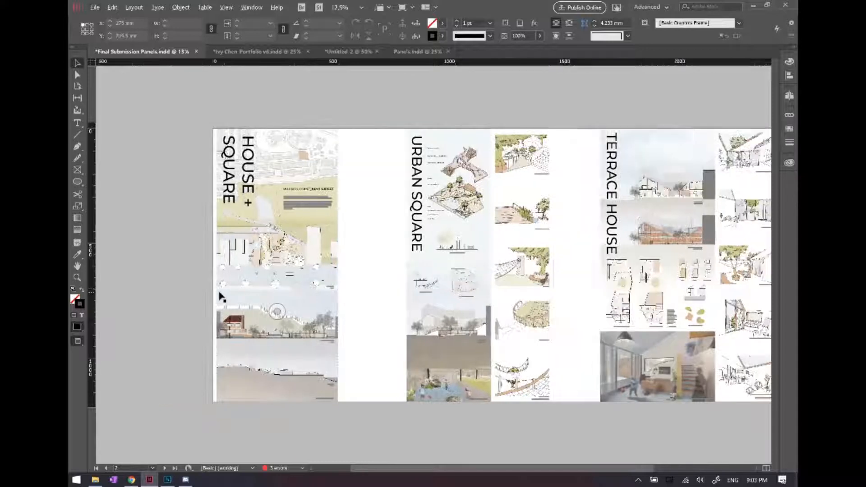
# Show the frame edges and move the House + Square title, site map, plan and elevation off the first panel onto the pasteboard.
pyautogui.hotkey('ctrl', '=')
pyautogui.hotkey('ctrl', '-')
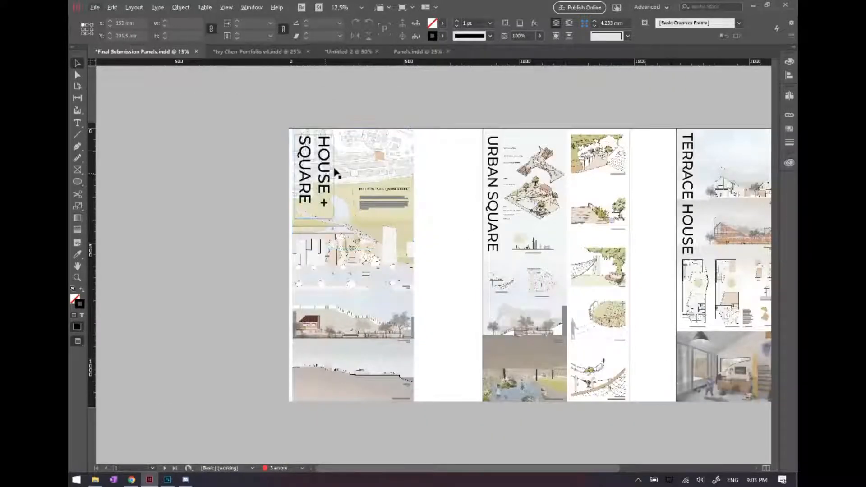
pyautogui.press('w')
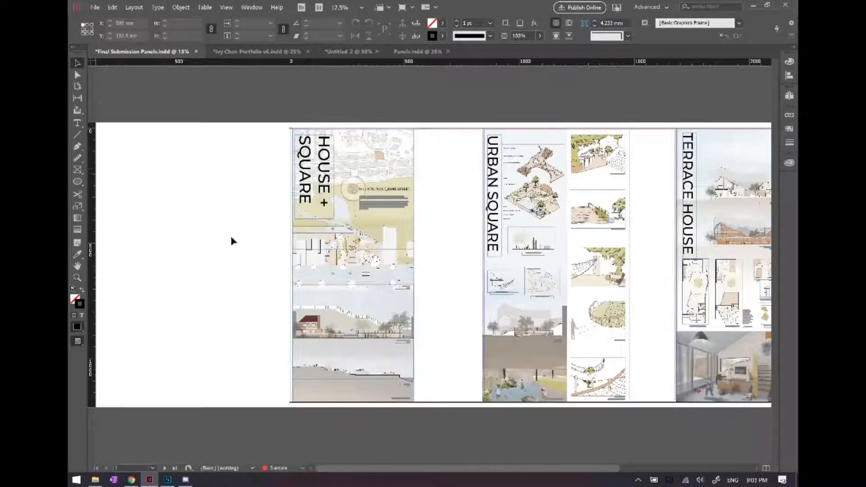
pyautogui.moveTo(318, 173)
pyautogui.mouseDown()
pyautogui.moveTo(251, 173)
pyautogui.moveTo(307, 175)
pyautogui.mouseUp()
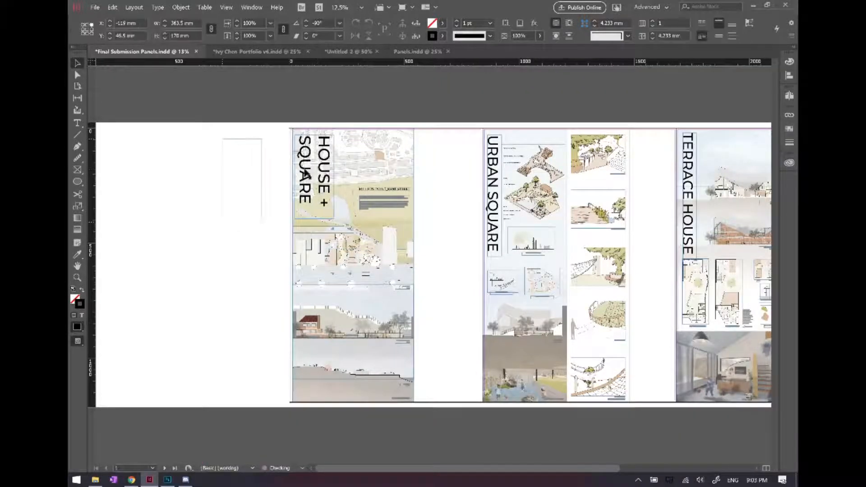
pyautogui.moveTo(398, 170); pyautogui.dragTo(192, 170)
pyautogui.moveTo(392, 255); pyautogui.dragTo(264, 285)
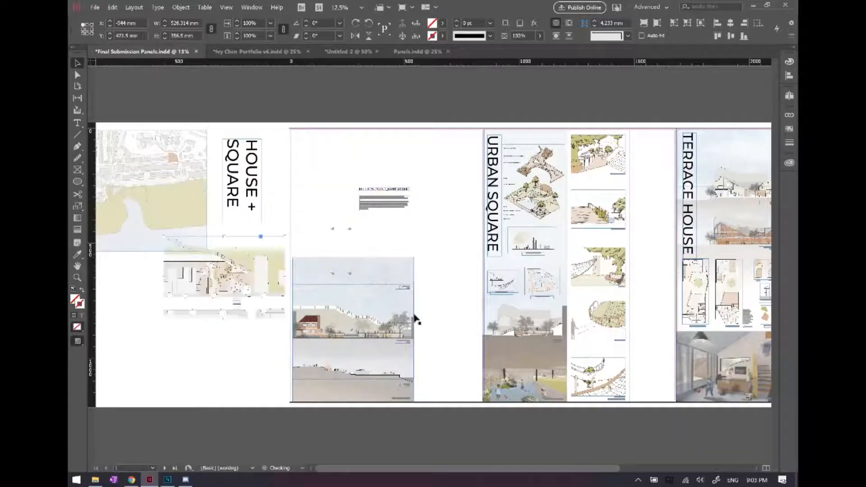
pyautogui.moveTo(416, 319); pyautogui.dragTo(223, 332)
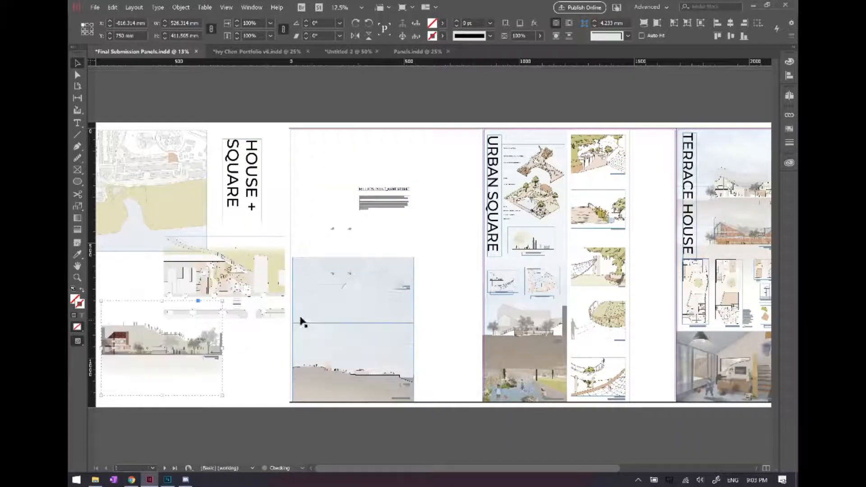
# Separate the terrain section from the pale blue background, moving the section to the pasteboard and the background toward the Urban Square panel.
pyautogui.moveTo(383, 336); pyautogui.dragTo(447, 328)
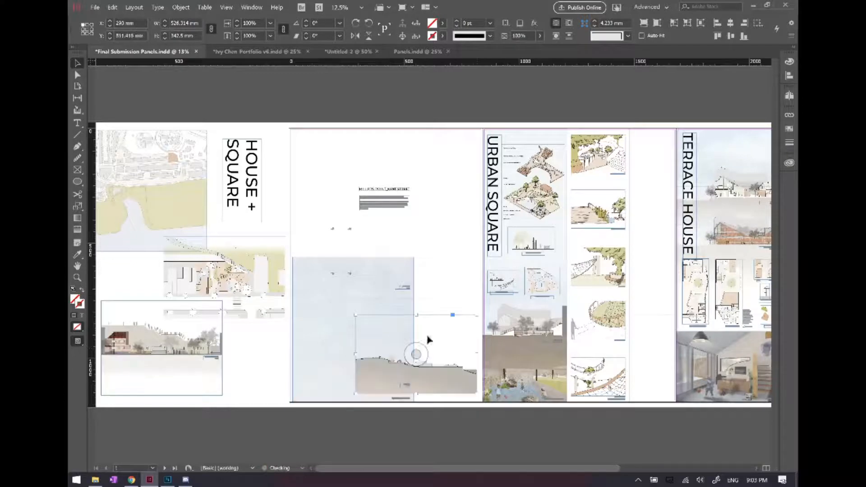
pyautogui.click(418, 298)
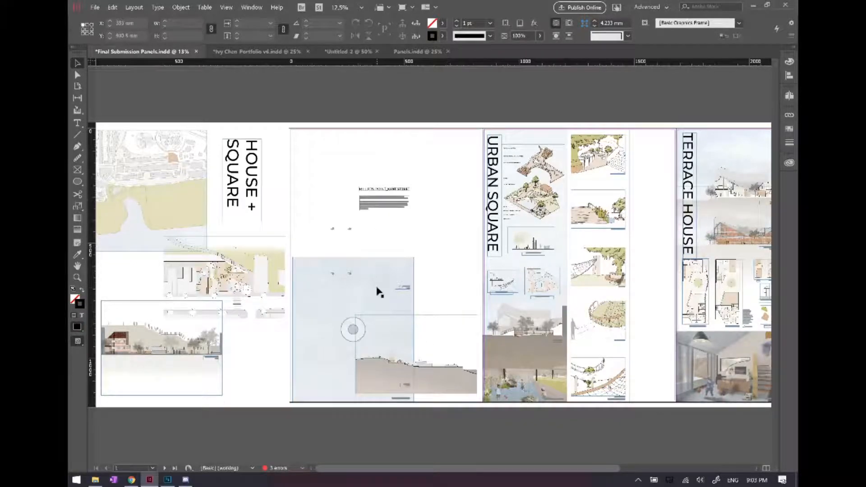
pyautogui.moveTo(379, 292); pyautogui.dragTo(480, 234)
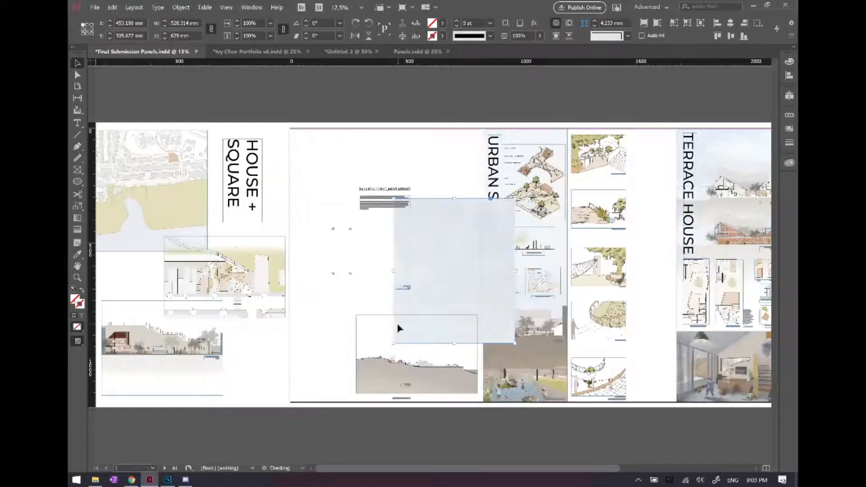
pyautogui.moveTo(392, 371); pyautogui.dragTo(250, 384)
pyautogui.scroll(1, 206, 409)
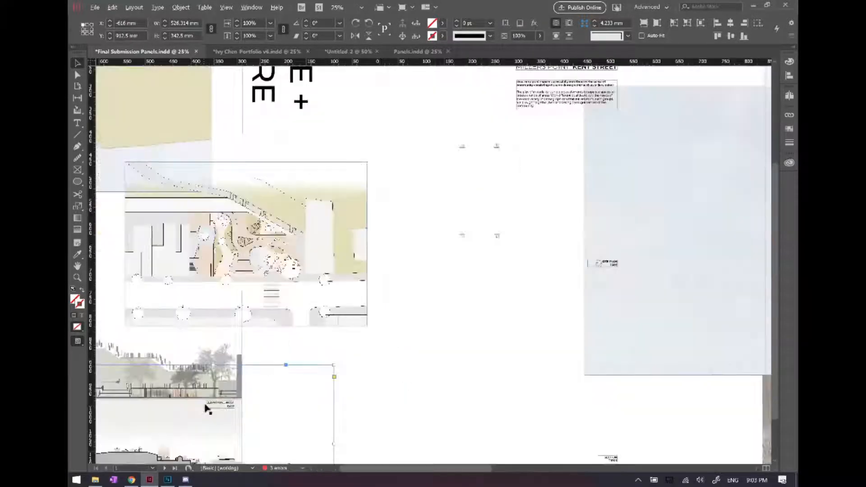
pyautogui.scroll(-1, 228, 398)
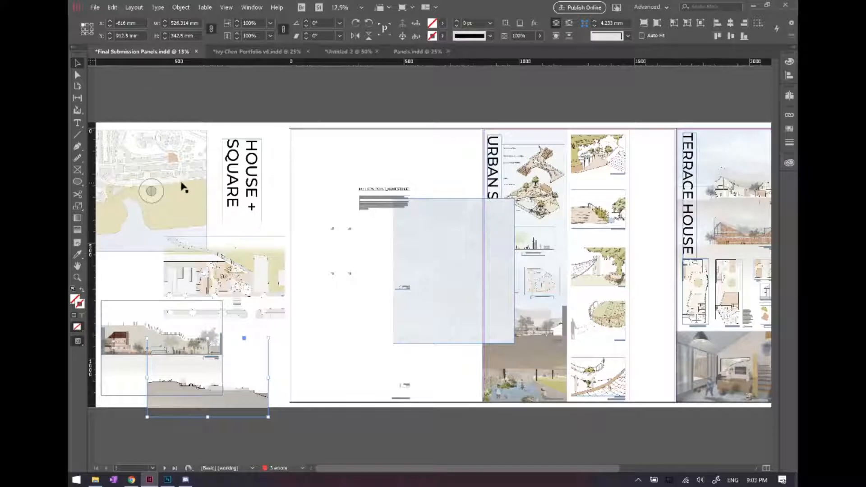
# Place the pale blue background on the lower half of the first panel and lay the terrain section over its bottom edge.
pyautogui.click(434, 242)
pyautogui.moveTo(434, 242); pyautogui.dragTo(336, 295)
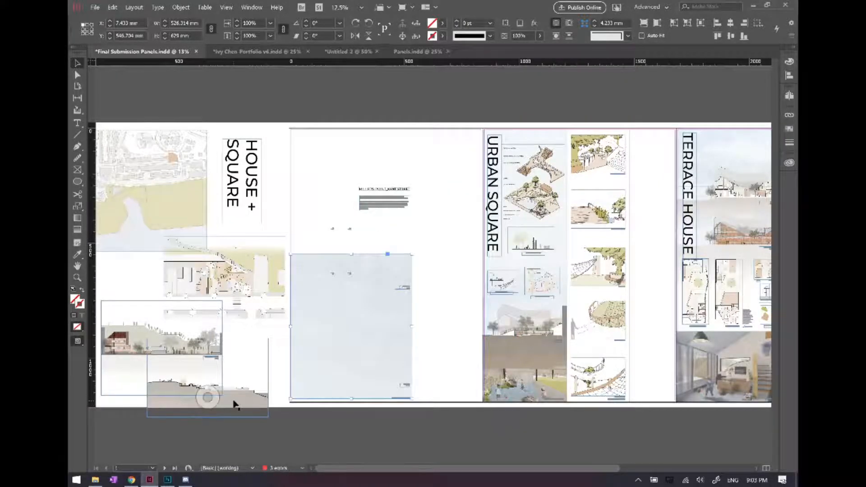
pyautogui.moveTo(235, 404); pyautogui.dragTo(379, 391)
# Shift the elevation slightly on the pasteboard and place the plan drawing on the first panel, overlapping the top of the blue background.
pyautogui.moveTo(209, 352); pyautogui.dragTo(228, 367)
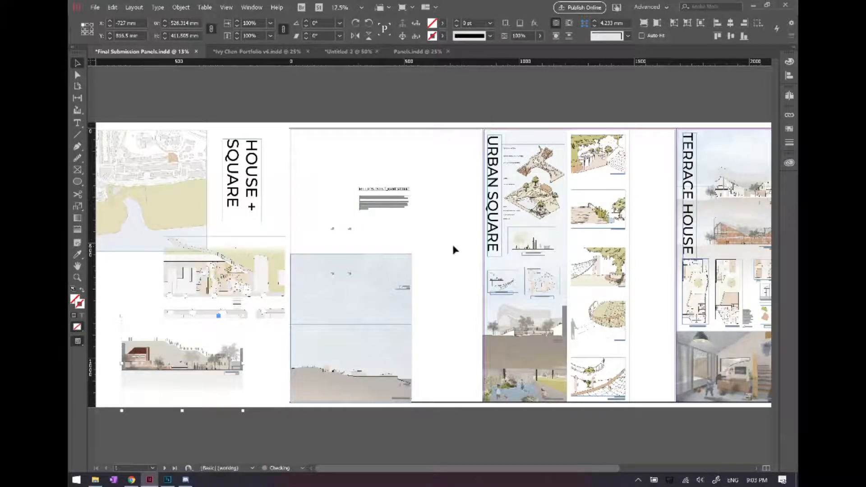
pyautogui.hscroll(1, 455, 250)
pyautogui.hscroll(-1, 359, 284)
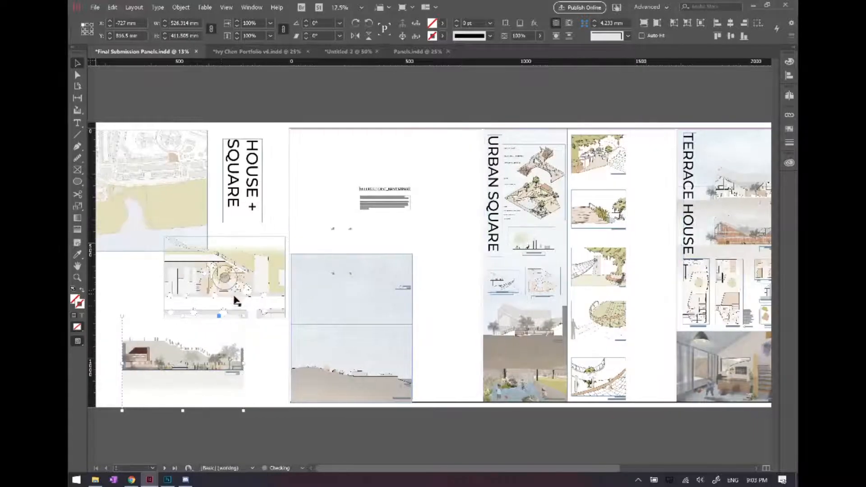
pyautogui.moveTo(277, 290); pyautogui.dragTo(404, 248)
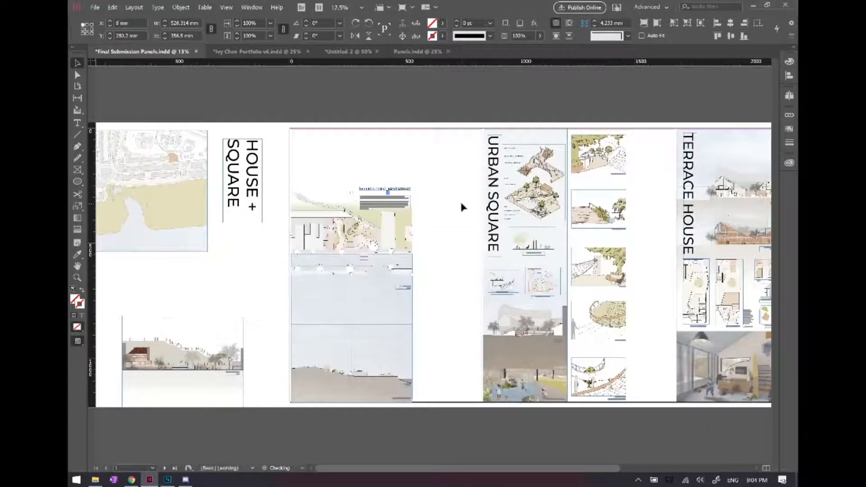
# Place the site map at the head of the first panel and the elevation over the blue background above the terrain section.
pyautogui.click(460, 200)
pyautogui.scroll(2, 387, 236)
pyautogui.scroll(-1, 397, 233)
pyautogui.scroll(-1, 399, 239)
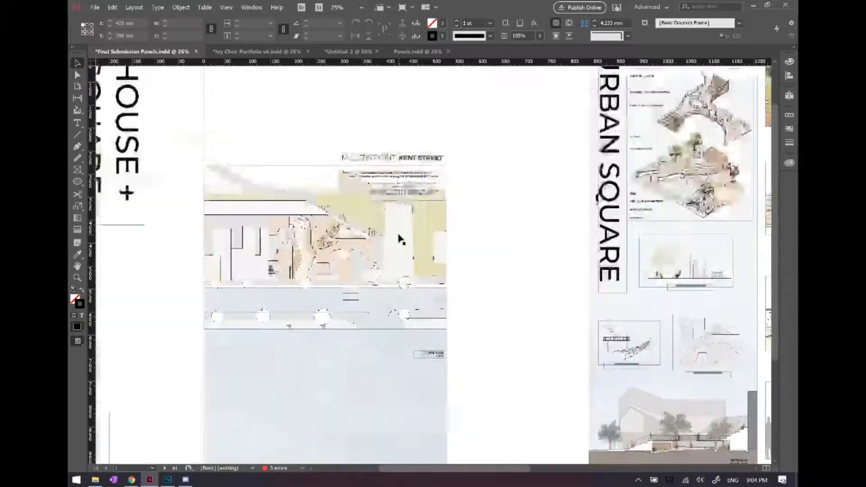
pyautogui.hscroll(5, 664, 294)
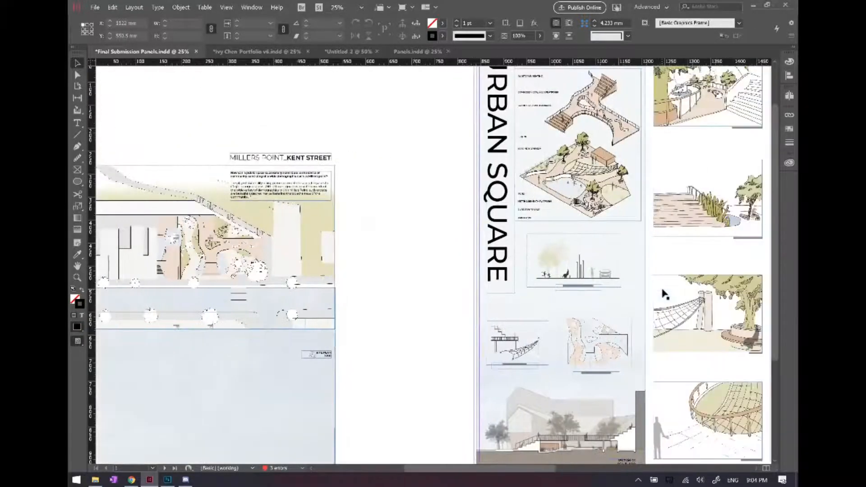
pyautogui.hotkey('ctrl', '-')
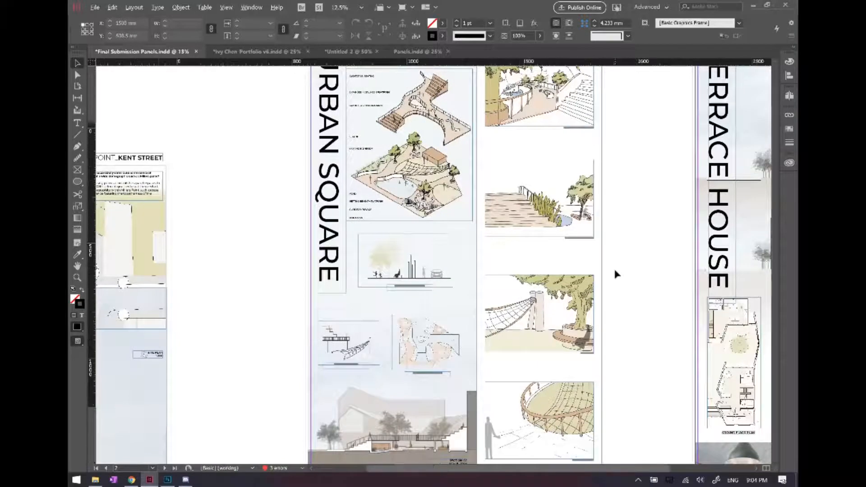
pyautogui.moveTo(137, 227); pyautogui.dragTo(301, 228)
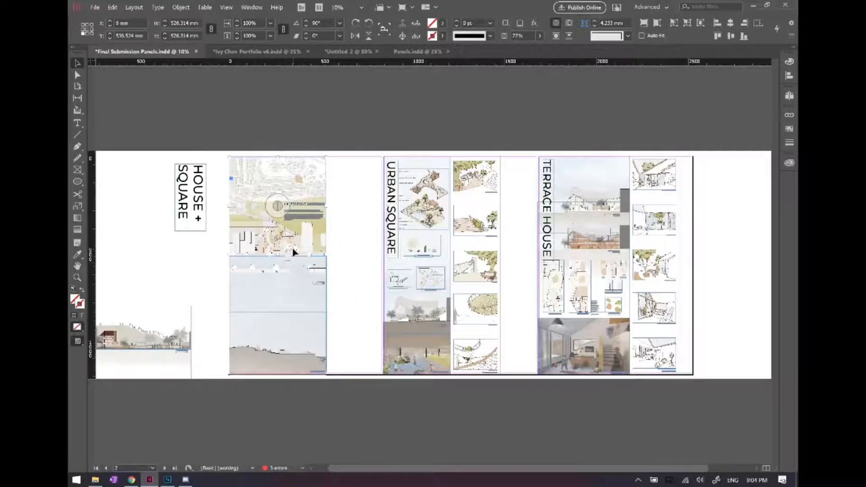
pyautogui.moveTo(170, 360); pyautogui.dragTo(306, 329)
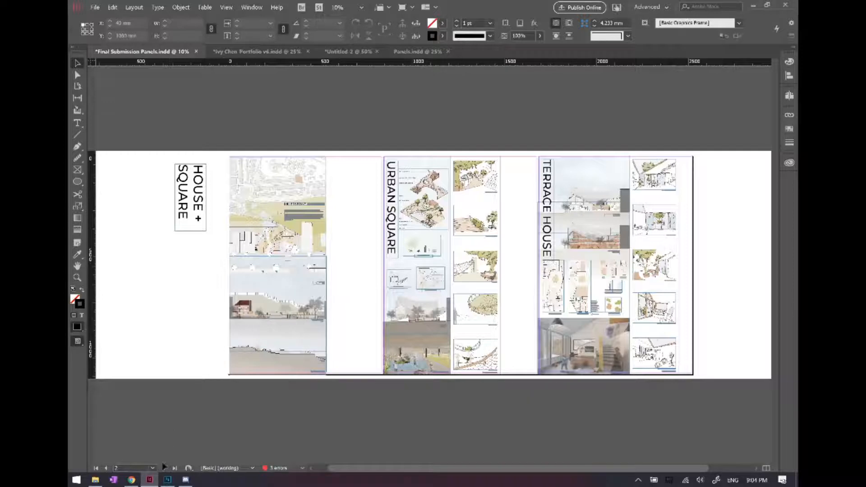
# Switch to Discord to check the workshop-discussion channel for questions, and return to the first panel in InDesign.
pyautogui.click(182, 481)
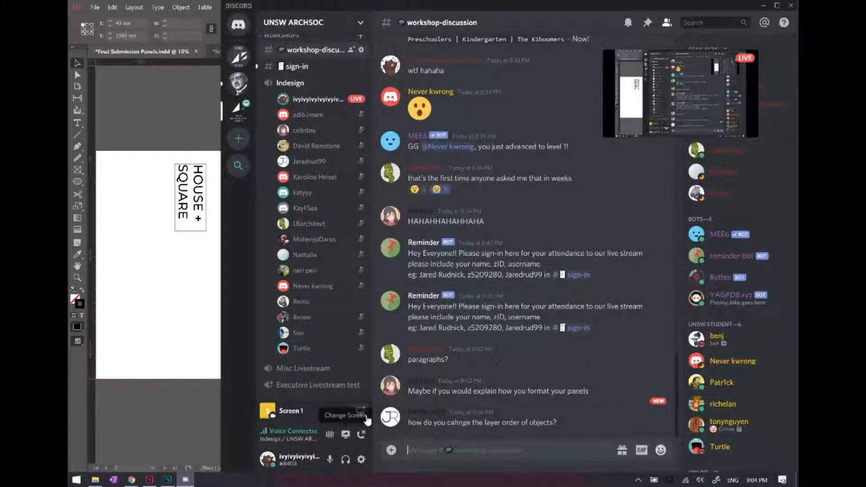
pyautogui.click(149, 370)
pyautogui.scroll(1, 293, 298)
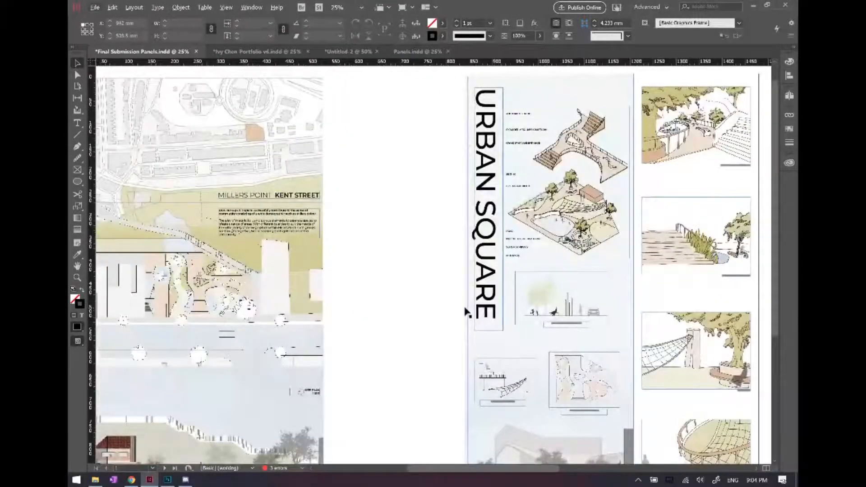
pyautogui.hscroll(-3, 466, 311)
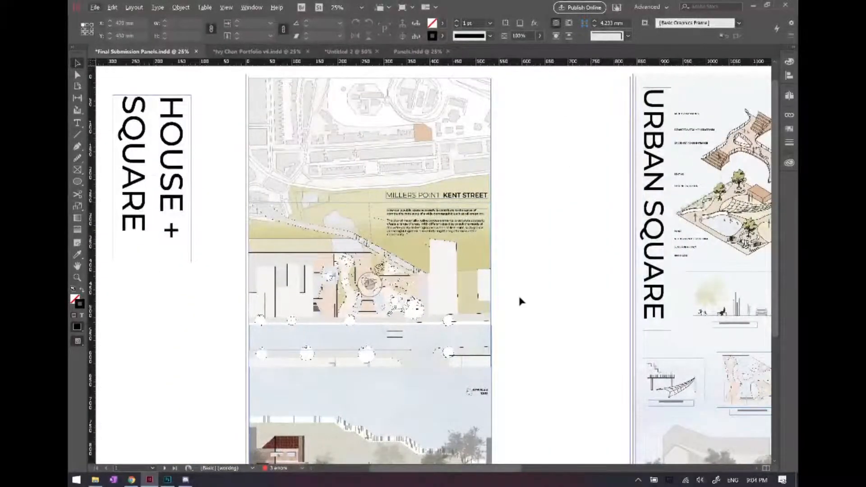
# Select the site plan on the first panel and show its Arrange options for stacking order without applying any.
pyautogui.rightClick(411, 299)
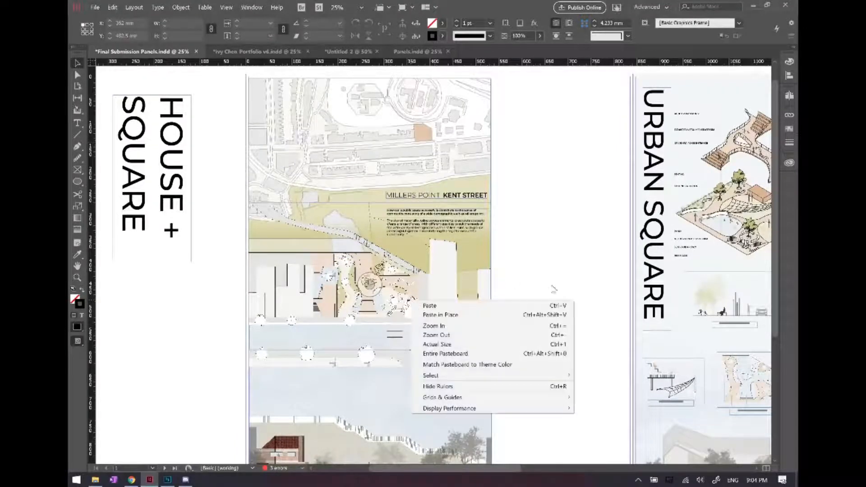
pyautogui.click(553, 287)
pyautogui.click(403, 270)
pyautogui.rightClick(420, 294)
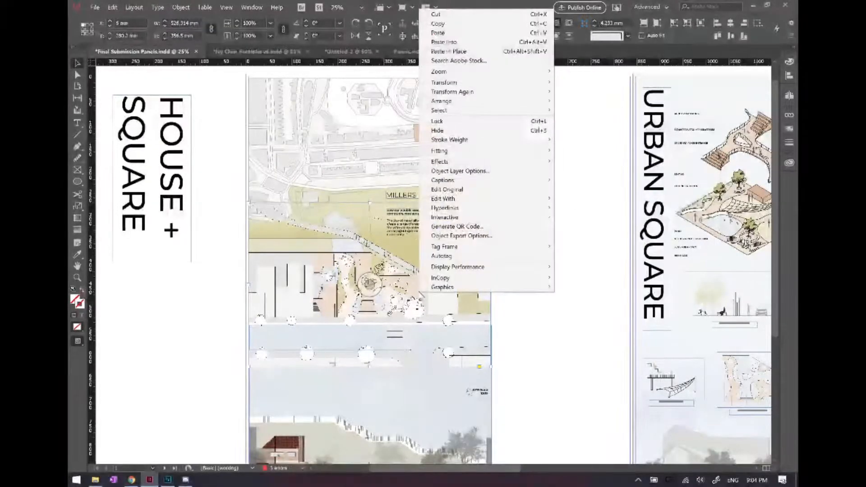
pyautogui.moveTo(483, 101)
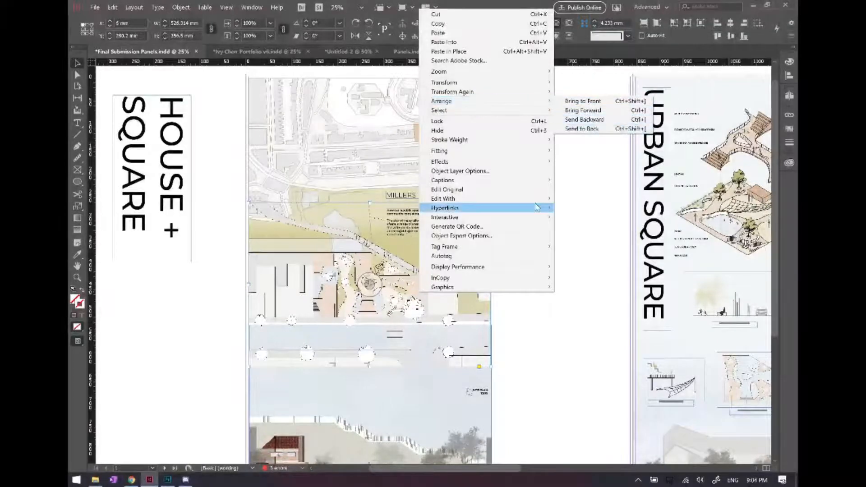
pyautogui.click(580, 355)
pyautogui.click(370, 285)
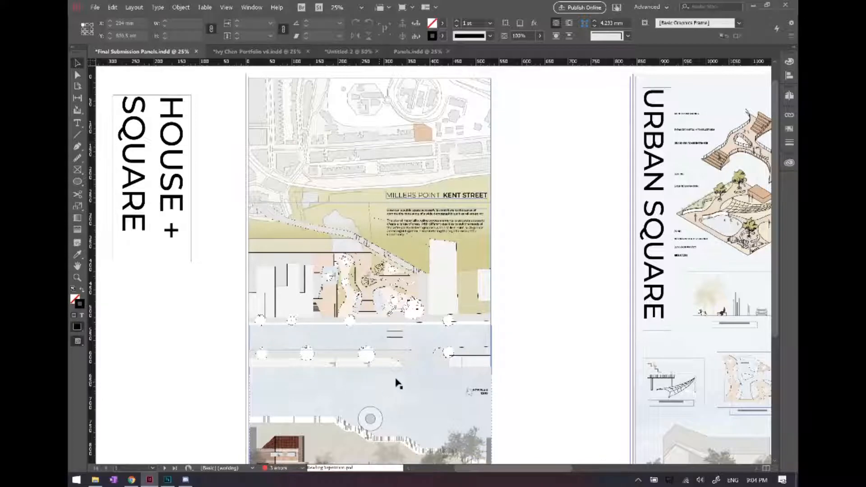
# Examine how the site plan overlaps the site map and the blue background on the first panel, in detail and as a whole.
pyautogui.scroll(1, 389, 369)
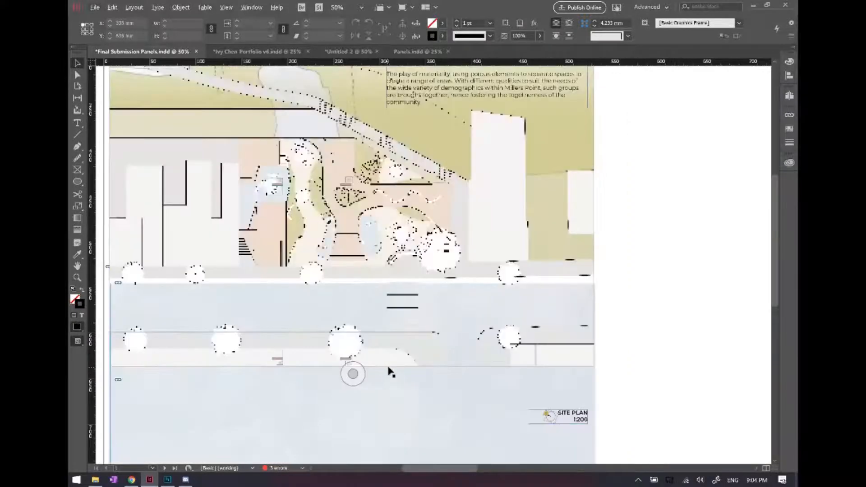
pyautogui.scroll(-1, 415, 359)
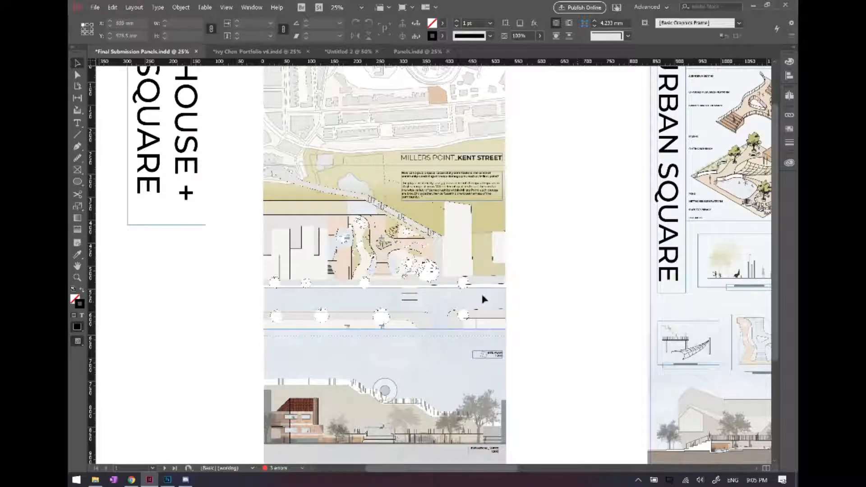
pyautogui.keyDown('alt'); pyautogui.scroll(1, 425, 289); pyautogui.keyUp('alt')
pyautogui.keyDown('alt'); pyautogui.scroll(-1, 436, 285); pyautogui.keyUp('alt')
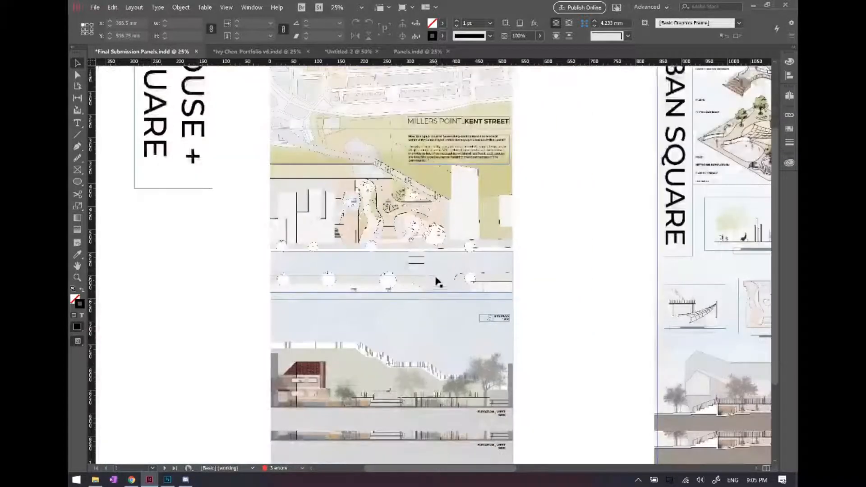
pyautogui.scroll(3, 433, 269)
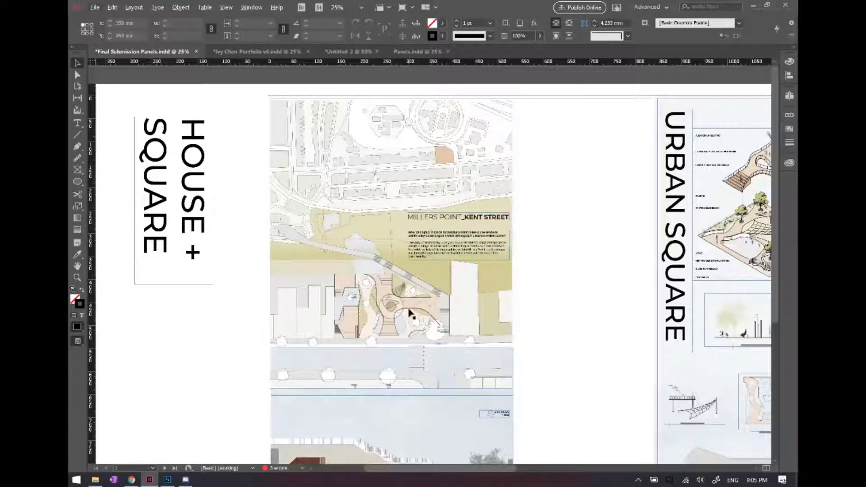
pyautogui.scroll(-1, 465, 304)
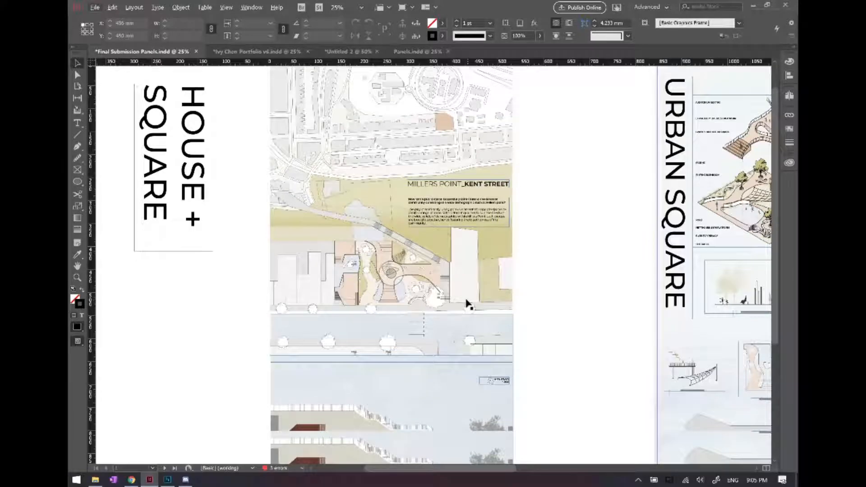
pyautogui.scroll(-1, 332, 233)
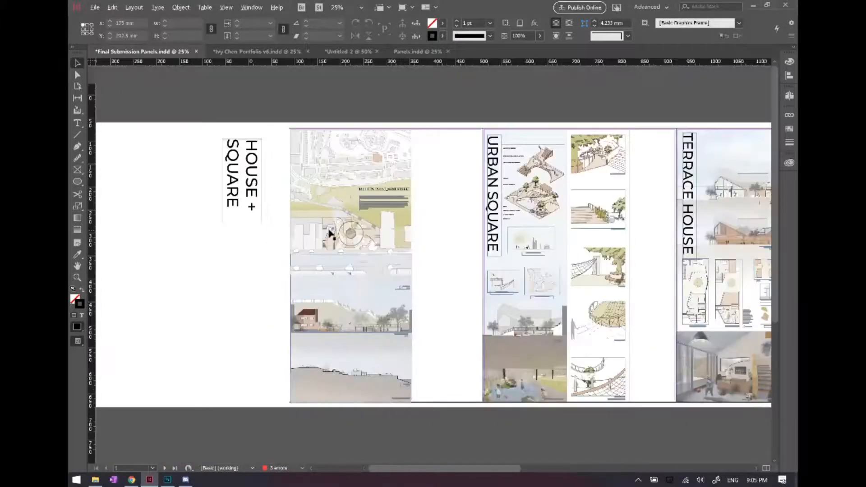
pyautogui.scroll(2, 335, 232)
pyautogui.scroll(-3, 404, 279)
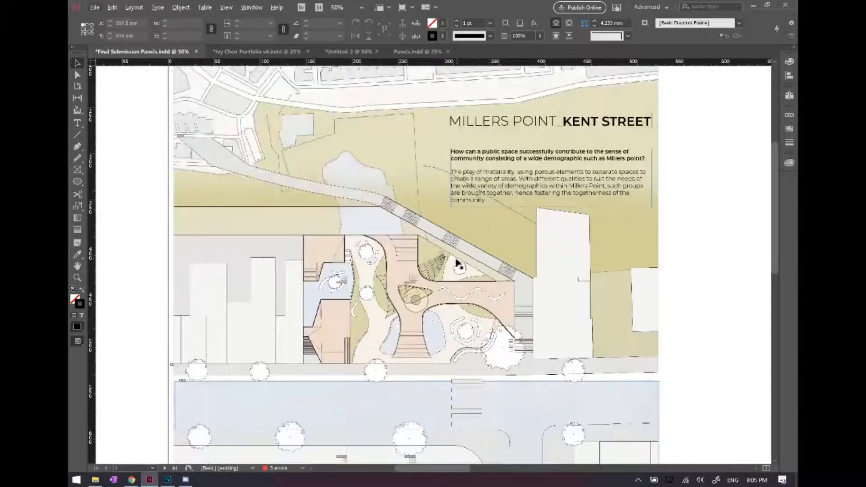
# Nudge the description paragraph beneath the MILLERS POINT_KENT STREET heading and move it back into line with the heading.
pyautogui.click(508, 265)
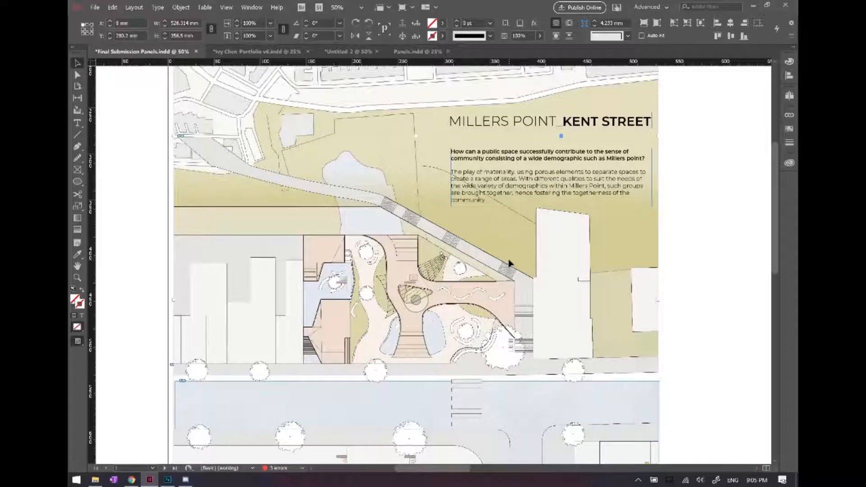
pyautogui.click(572, 182)
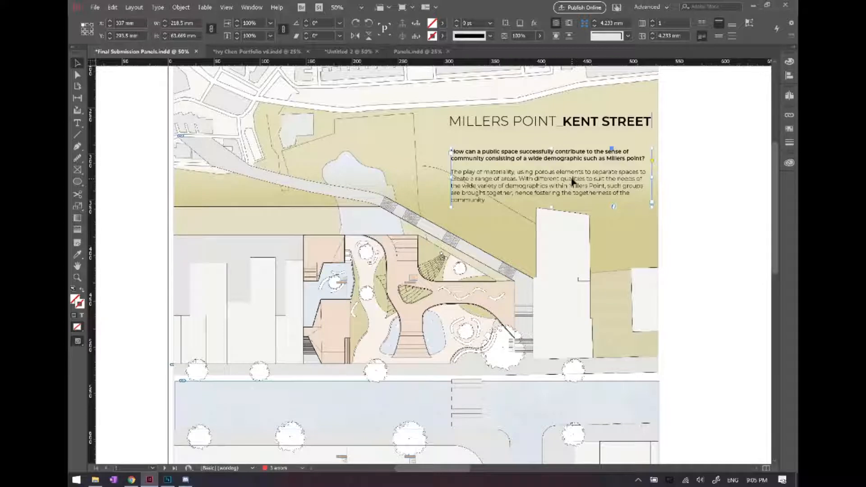
pyautogui.moveTo(631, 170); pyautogui.dragTo(634, 168)
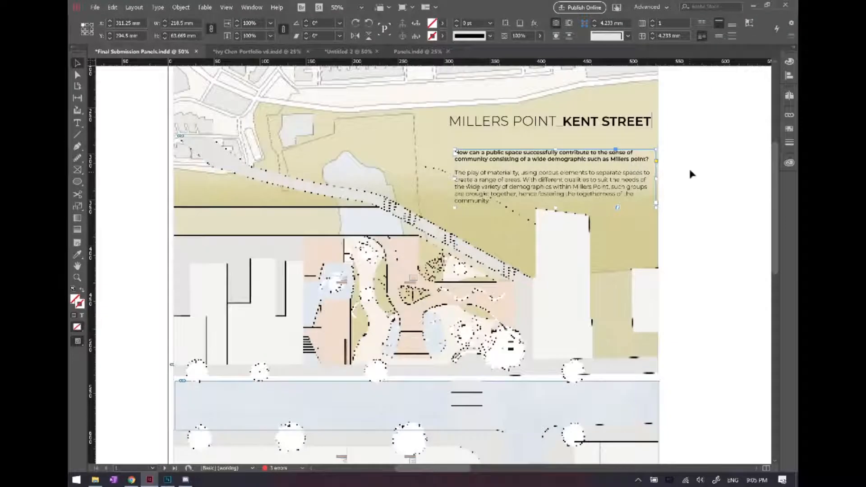
pyautogui.moveTo(631, 177); pyautogui.dragTo(627, 175)
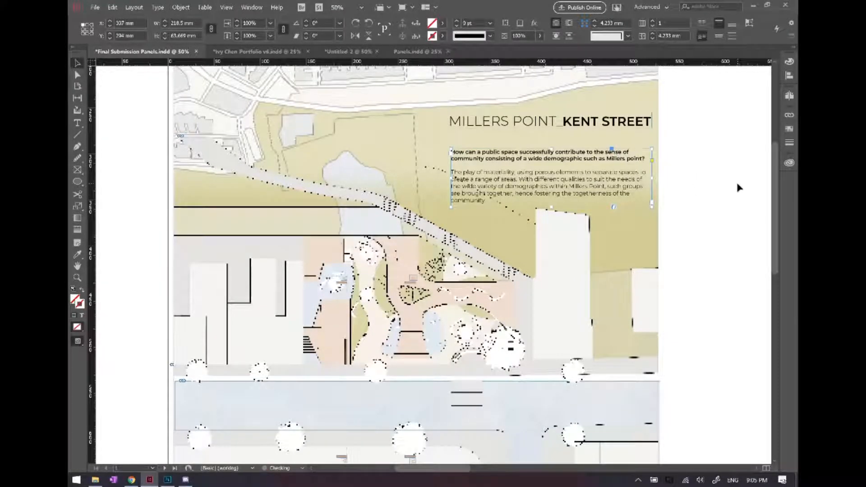
# Open the original document of the exploded axonometric placed on the Urban Square panel with Edit Original.
pyautogui.scroll(-4, 611, 187)
pyautogui.scroll(1, 459, 222)
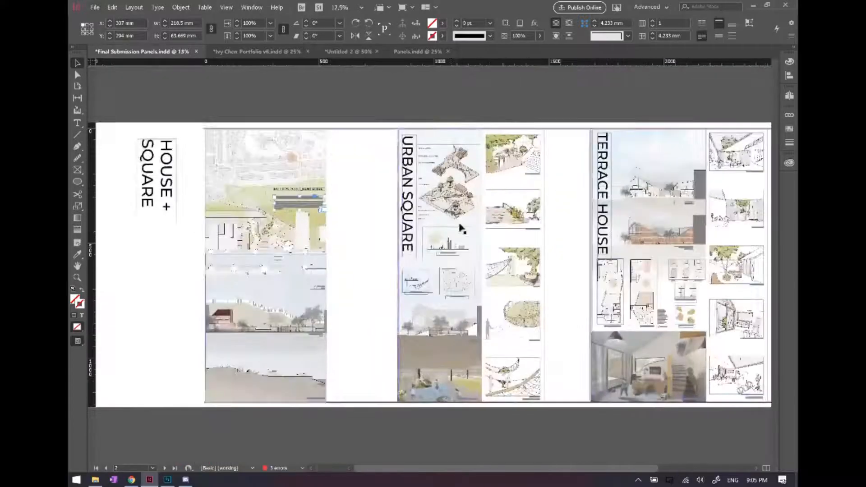
pyautogui.scroll(3, 415, 226)
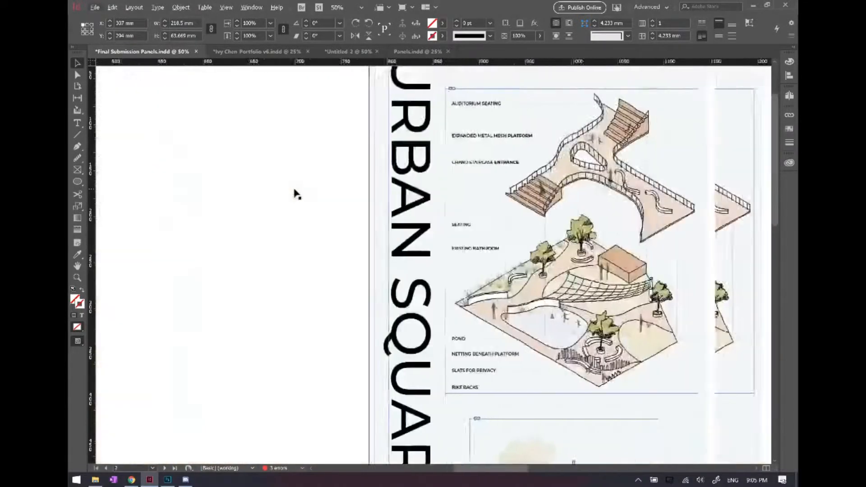
pyautogui.hscroll(-4, 321, 210)
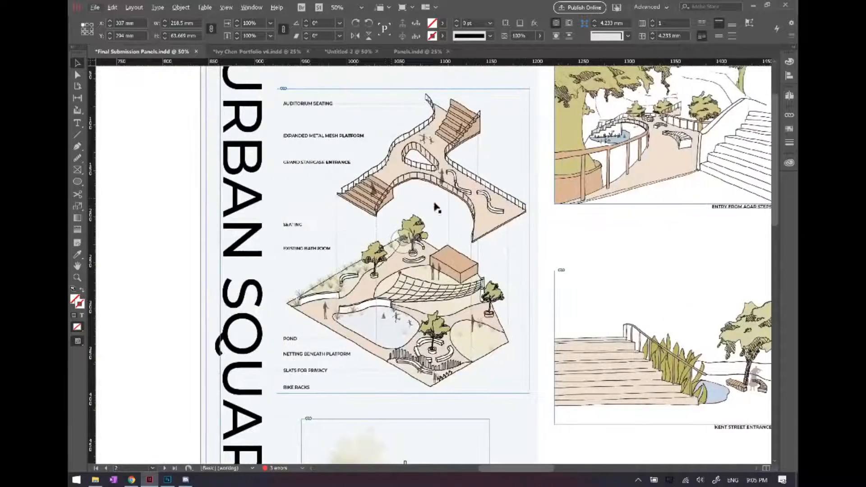
pyautogui.scroll(2, 435, 207)
pyautogui.click(505, 184)
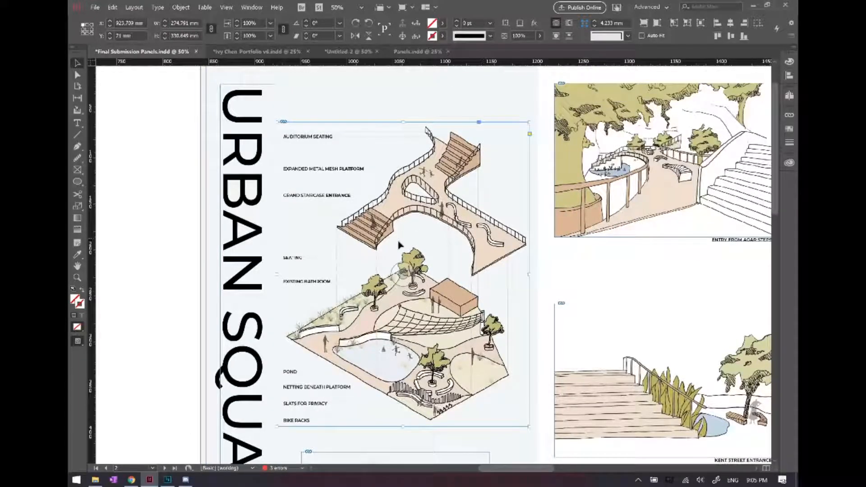
pyautogui.scroll(-2, 434, 192)
pyautogui.scroll(2, 399, 196)
pyautogui.rightClick(402, 280)
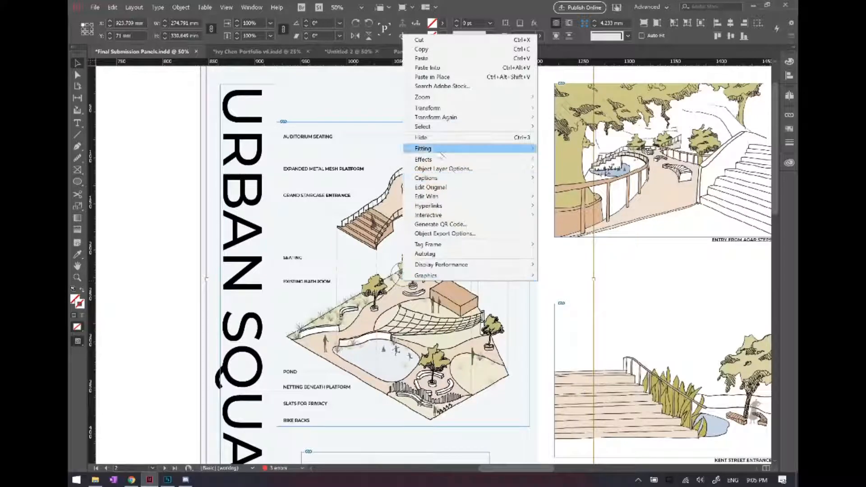
pyautogui.click(443, 187)
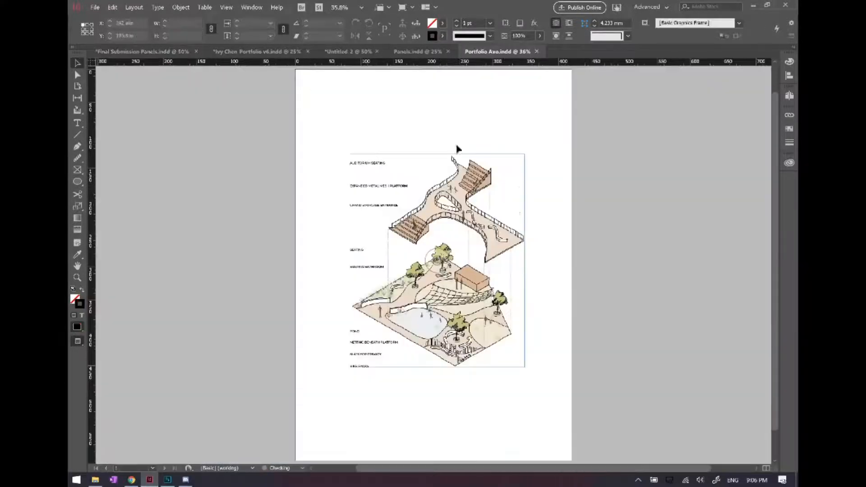
# Compare the placed axonometric on the Urban Square panel with Portfolio Axo.indd and open the drawing's original PSD in Photoshop.
pyautogui.click(170, 52)
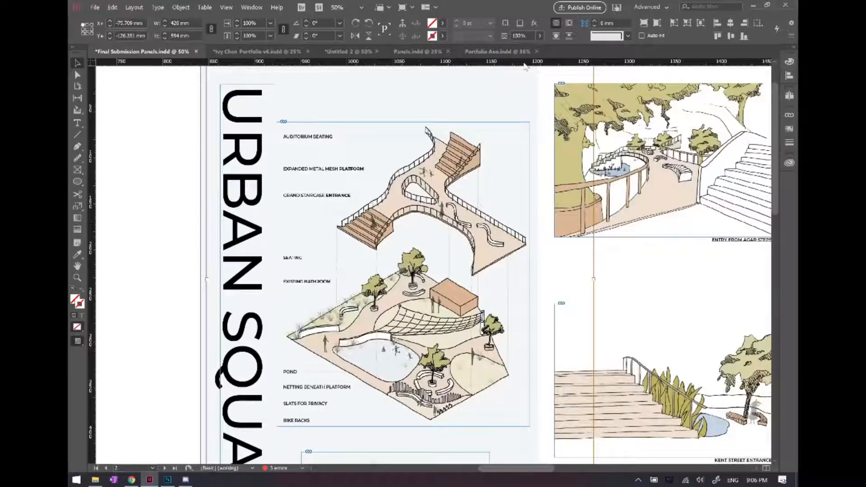
pyautogui.click(465, 51)
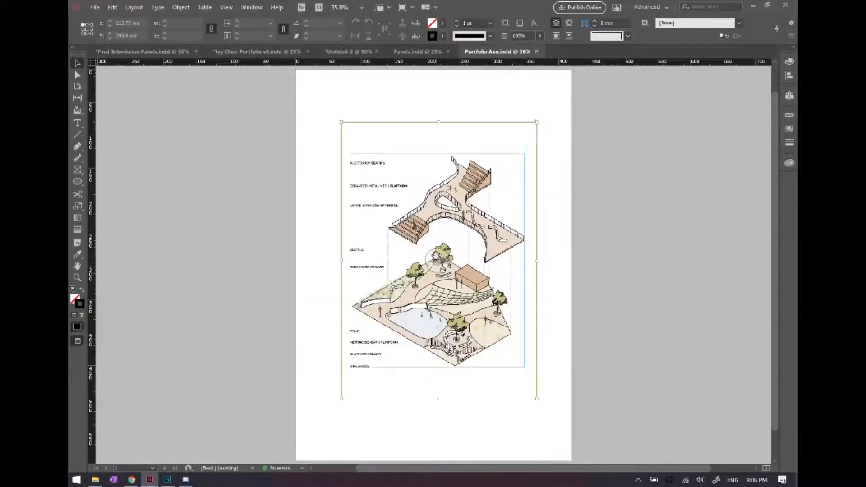
pyautogui.rightClick(435, 258)
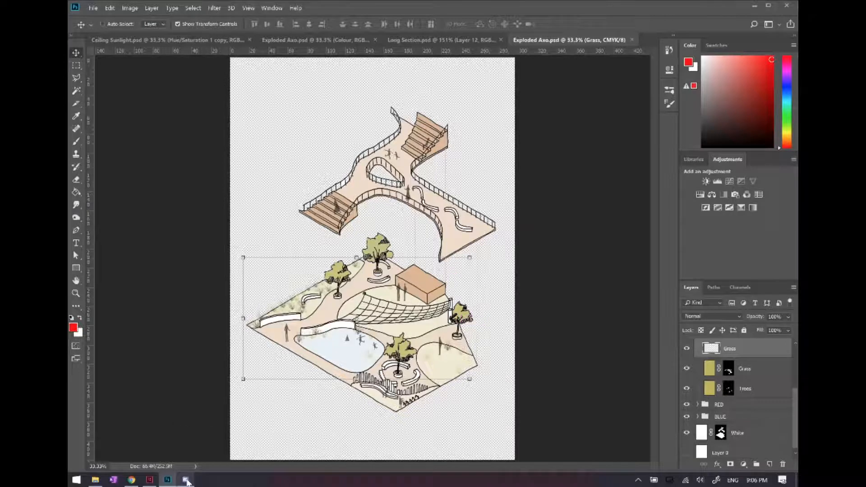
# Switch back to Portfolio Axo.indd in InDesign, deselect the drawing and hide the frame edges around the axonometric and its labels.
pyautogui.click(152, 479)
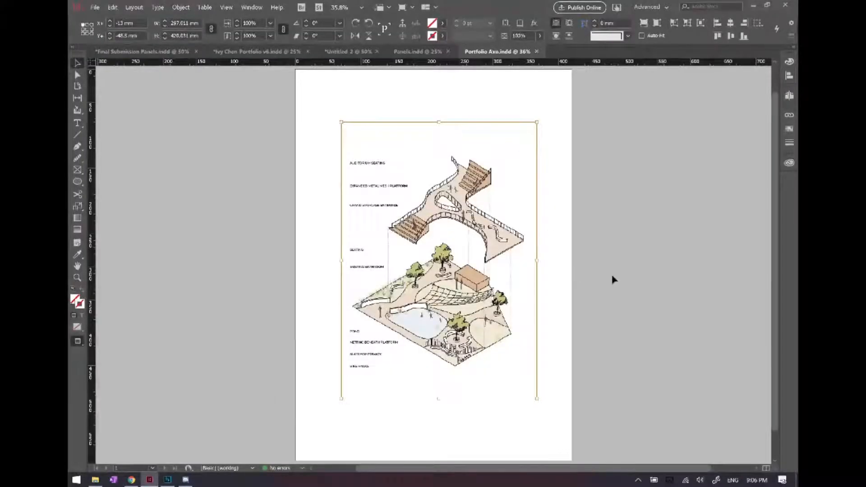
pyautogui.click(577, 274)
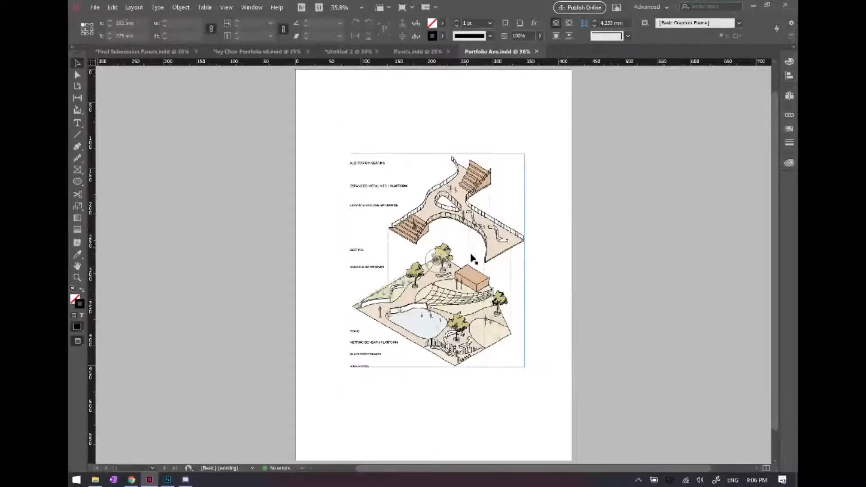
pyautogui.click(483, 246)
pyautogui.hotkey('ctrl', 'l')
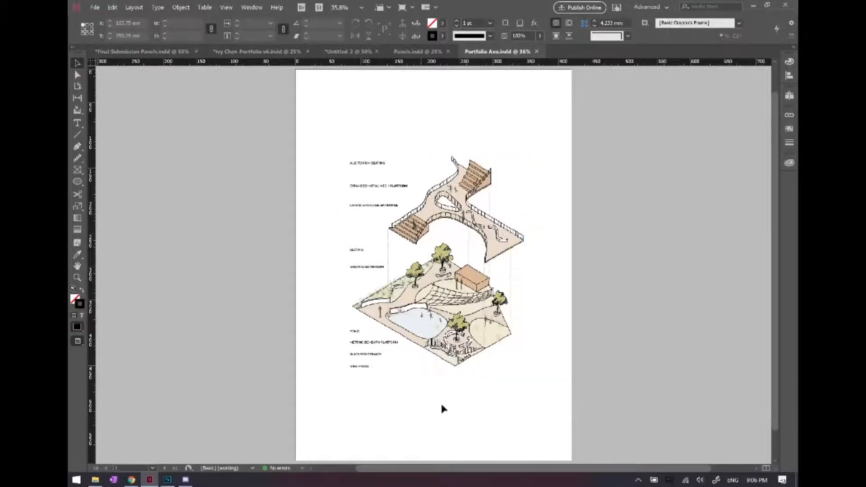
# Select all the objects on the Portfolio Axo.indd page, deselect them and save the document.
pyautogui.hotkey('ctrl', 'a')
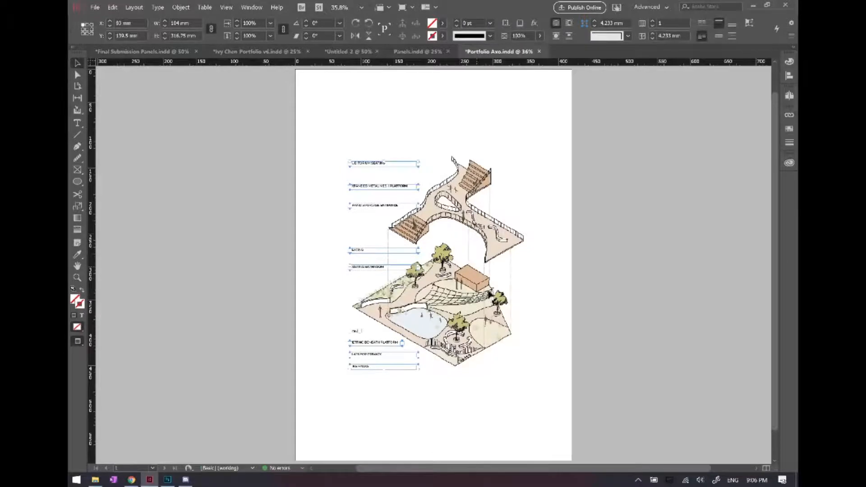
pyautogui.click(609, 288)
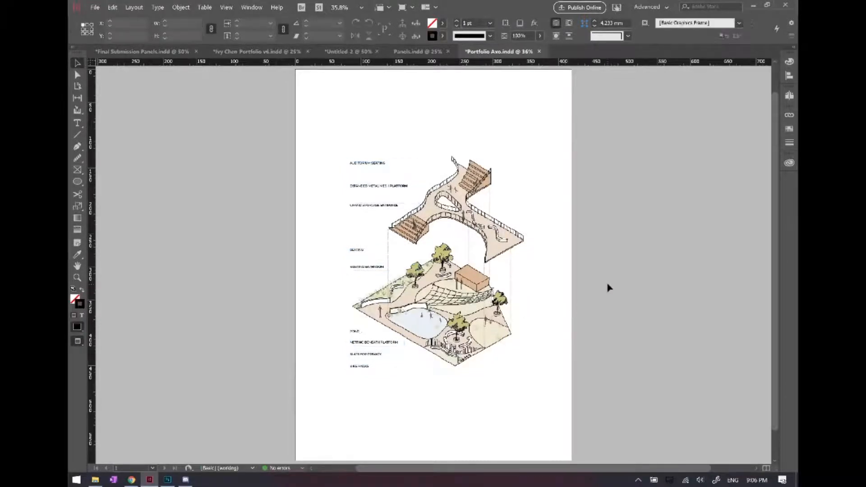
pyautogui.hotkey('ctrl', 's')
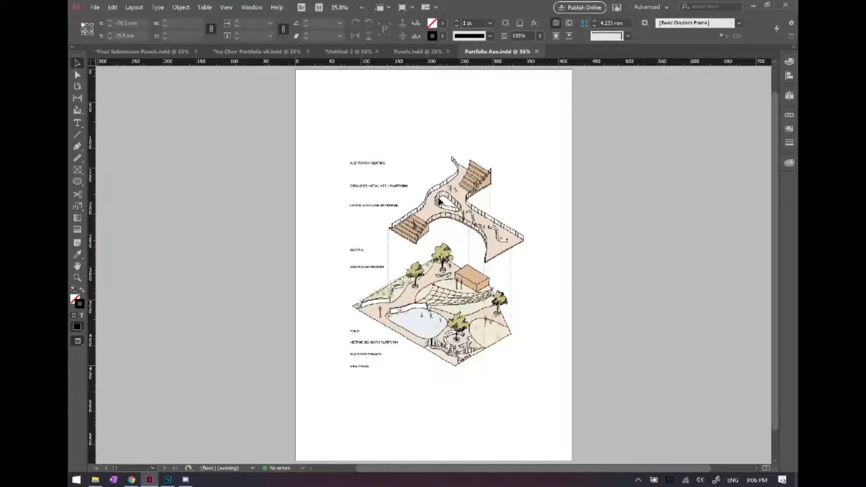
# Return to Final Submission Panels.indd, select the placed axonometric and examine it within the Urban Square panel.
pyautogui.click(141, 58)
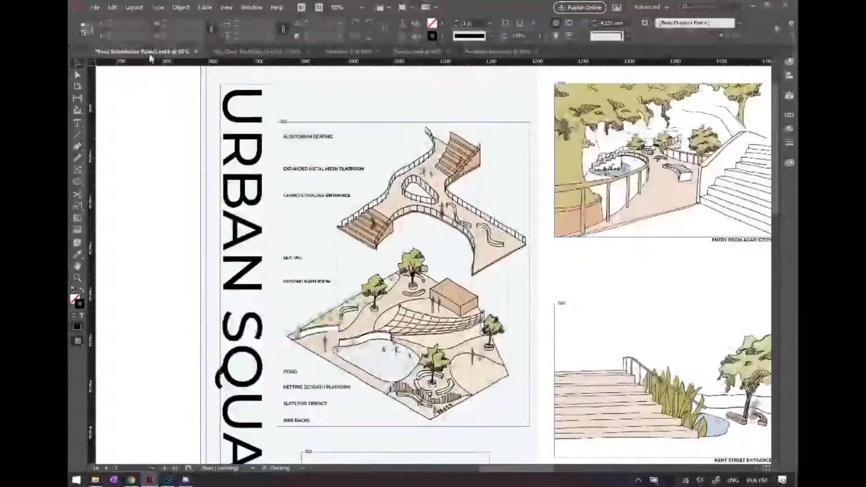
pyautogui.click(455, 224)
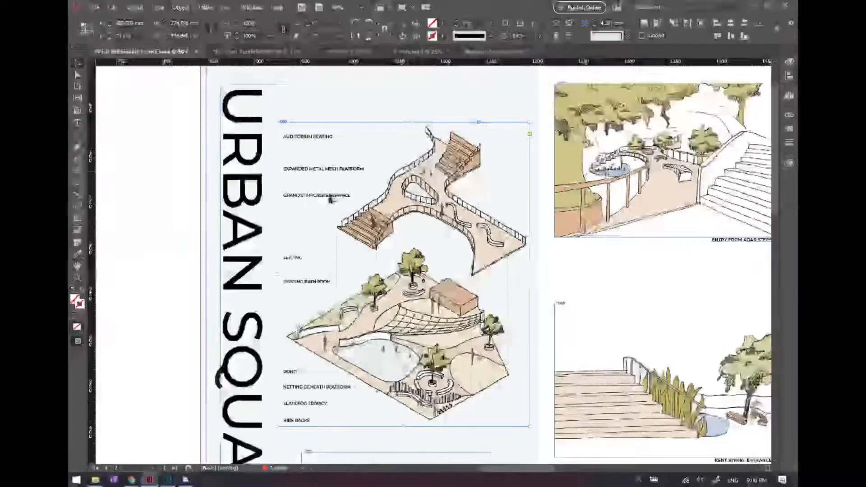
pyautogui.hotkey('ctrl', '-')
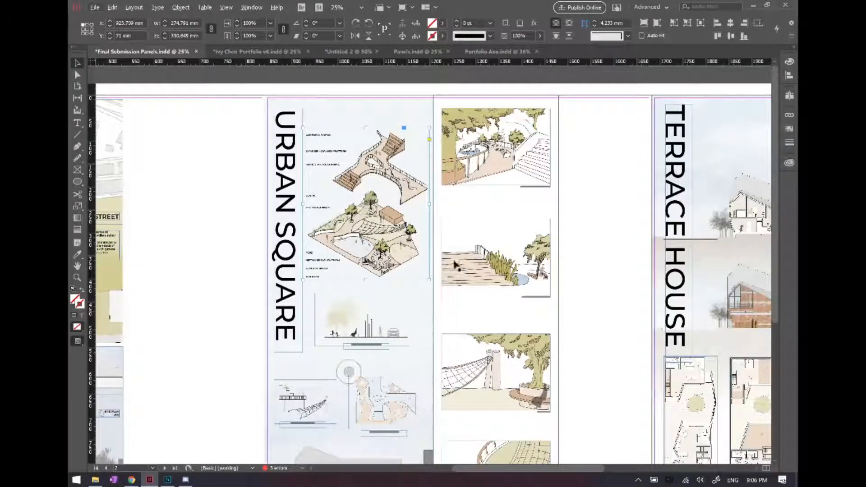
pyautogui.hotkey('ctrl', '=')
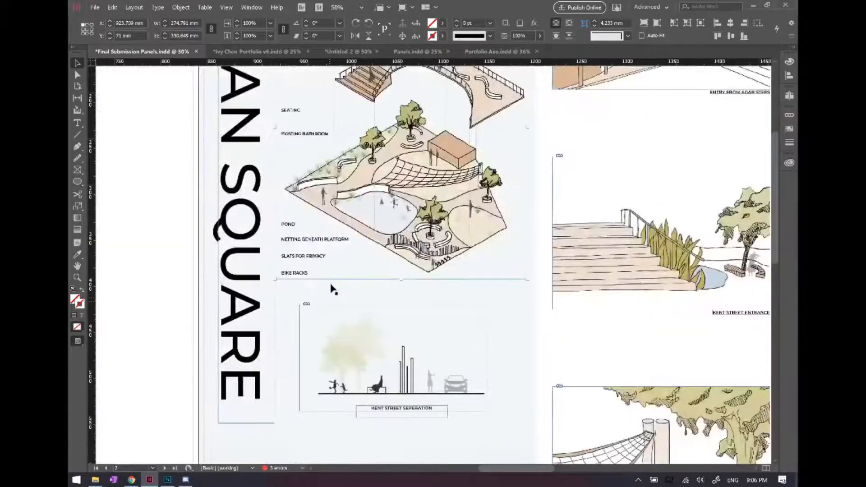
pyautogui.scroll(3, 325, 307)
pyautogui.scroll(-5, 325, 306)
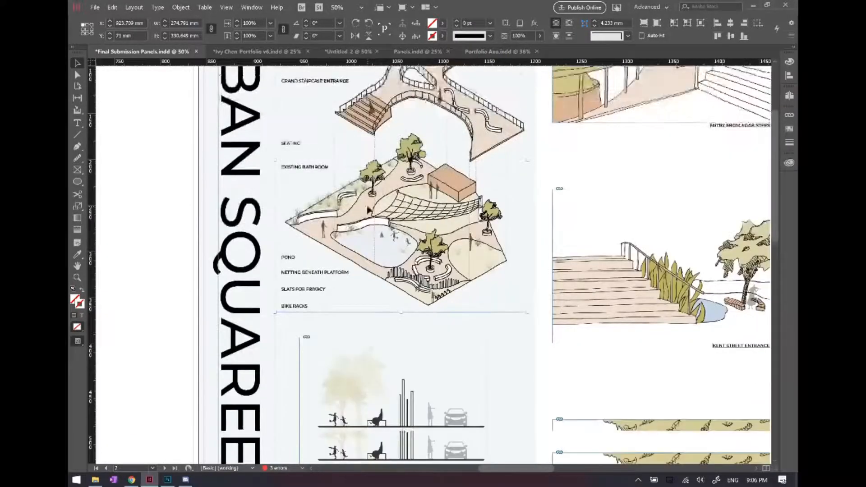
pyautogui.hotkey('ctrl', '-')
pyautogui.hotkey('ctrl', '-')
pyautogui.hotkey('ctrl', '-')
pyautogui.hotkey('ctrl', '=')
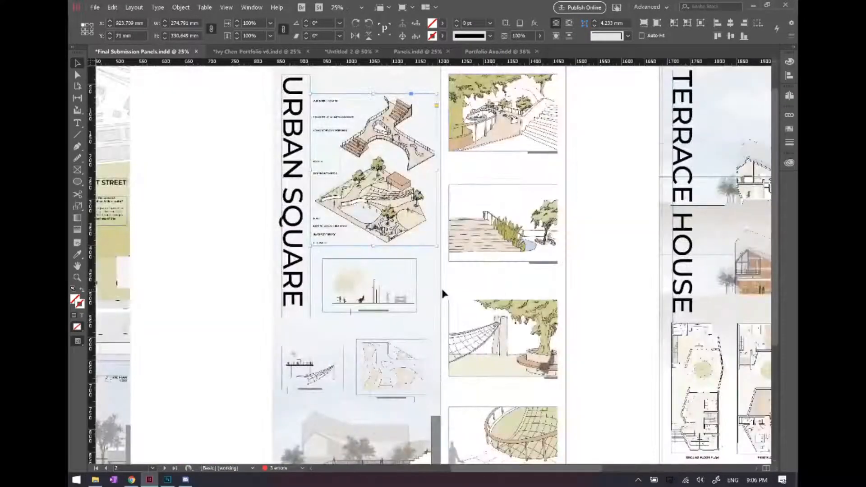
pyautogui.scroll(-1, 443, 294)
# Read the questions in Discord's workshop-discussion channel and look over Portfolio Axo.indd and the drawings open in Photoshop.
pyautogui.click(185, 480)
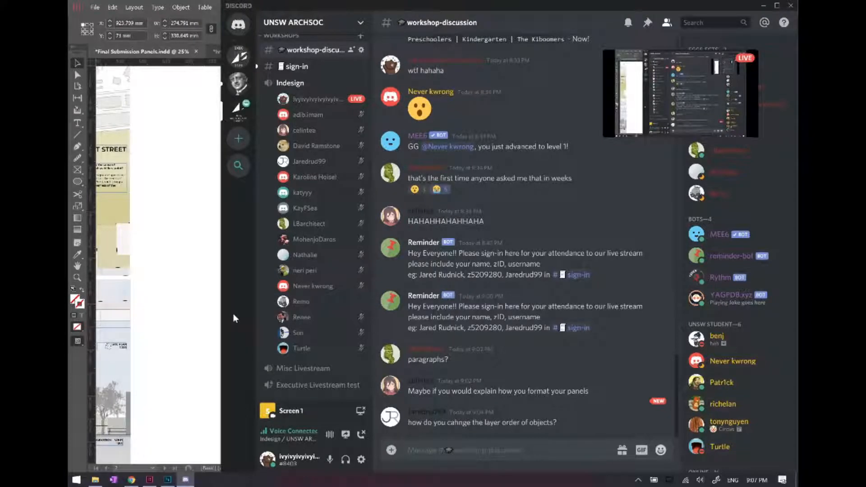
pyautogui.click(131, 144)
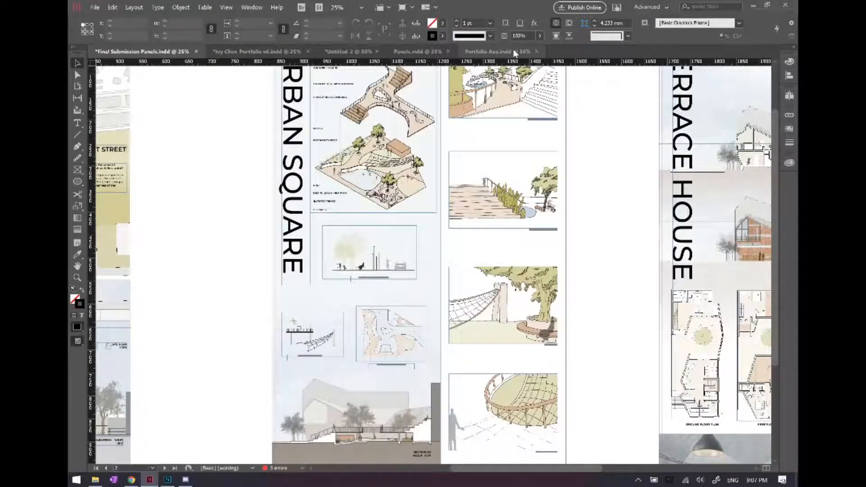
pyautogui.click(497, 52)
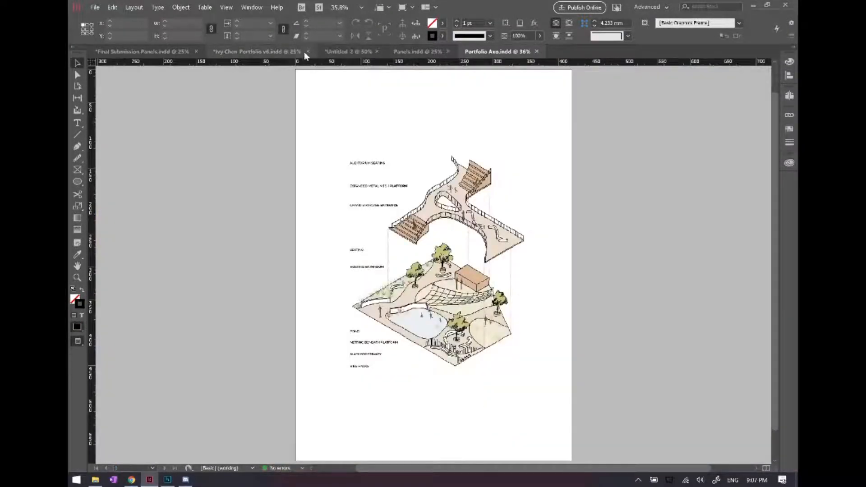
pyautogui.click(176, 482)
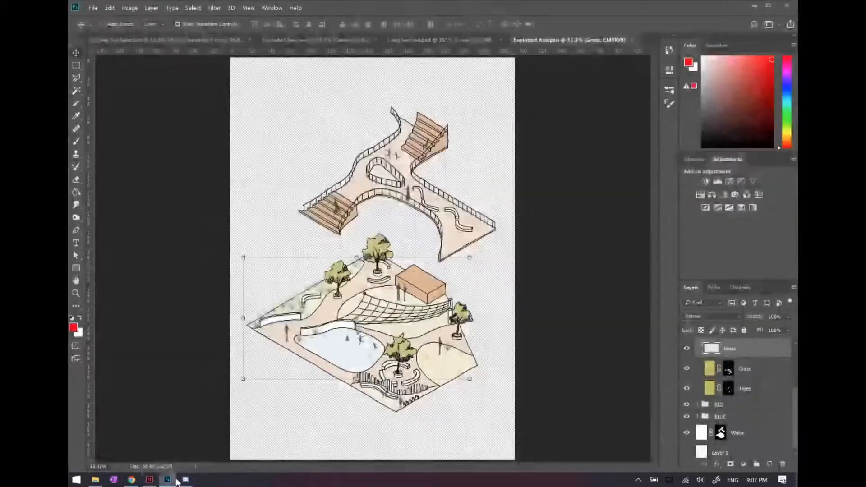
pyautogui.click(180, 481)
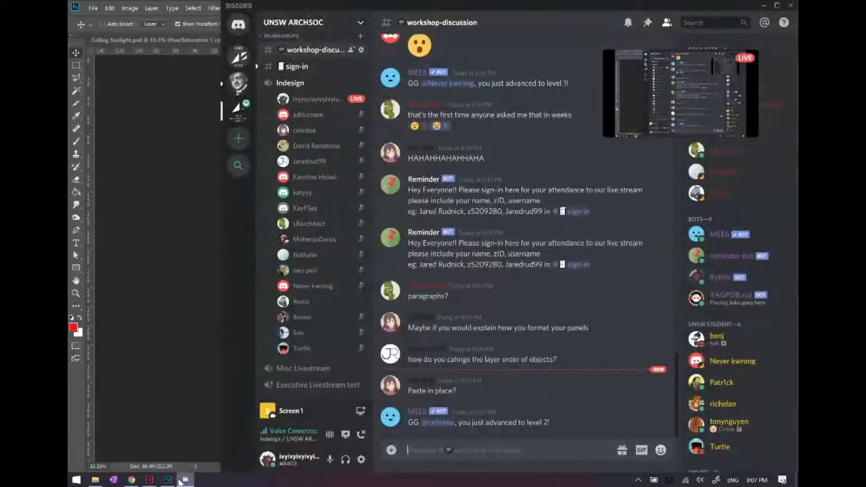
pyautogui.click(131, 74)
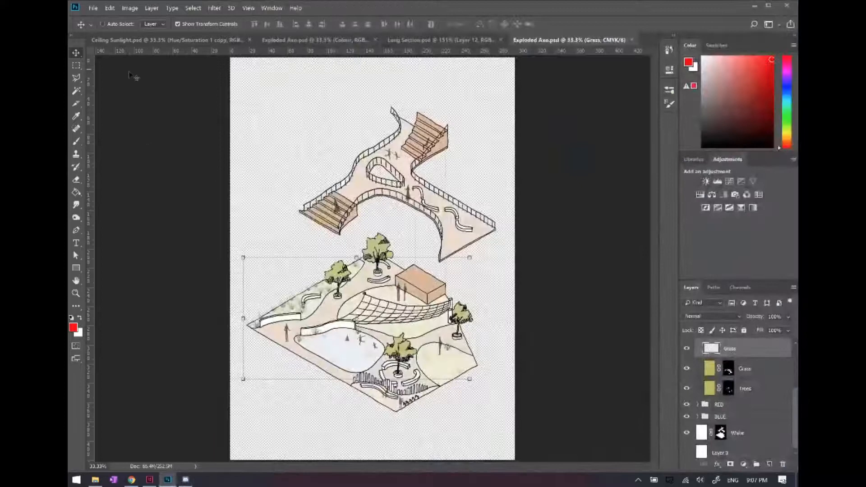
pyautogui.click(145, 44)
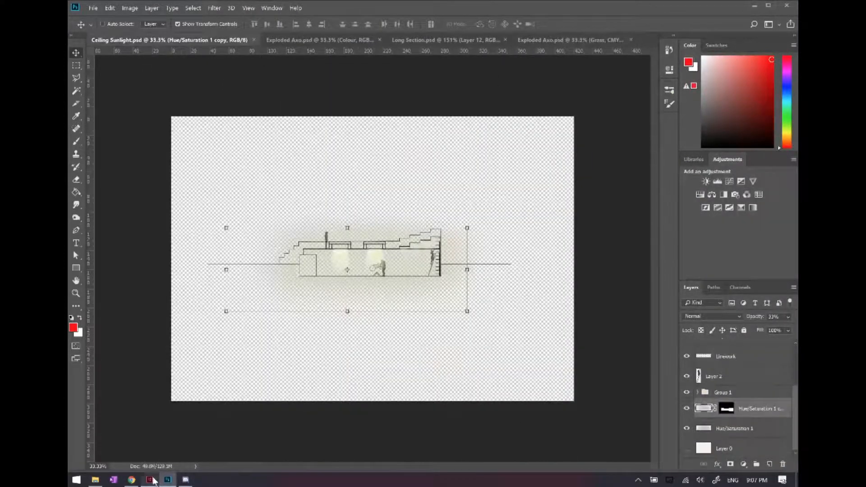
# Switch back to Final Submission Panels.indd in InDesign and draw a rectangle frame about 219 by 161 mm in the blank area beside the URBAN SQUARE heading.
pyautogui.click(153, 481)
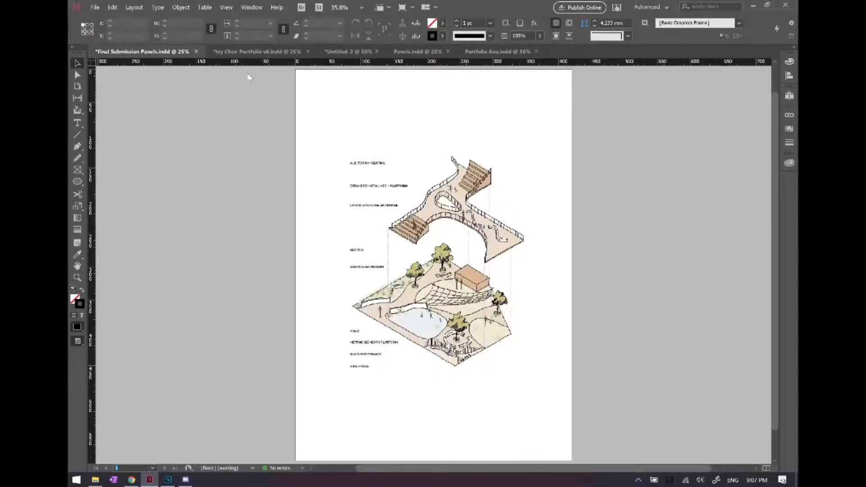
pyautogui.scroll(-1, 392, 208)
pyautogui.scroll(2, 332, 246)
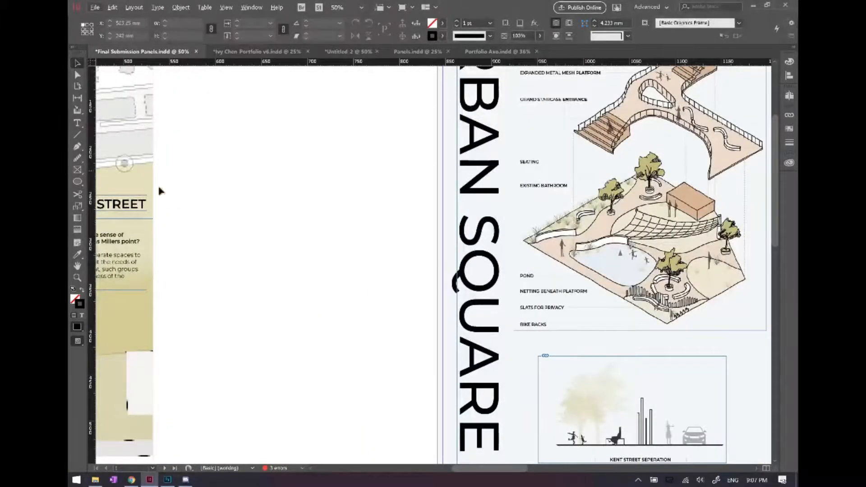
pyautogui.press('f')
pyautogui.click(78, 172)
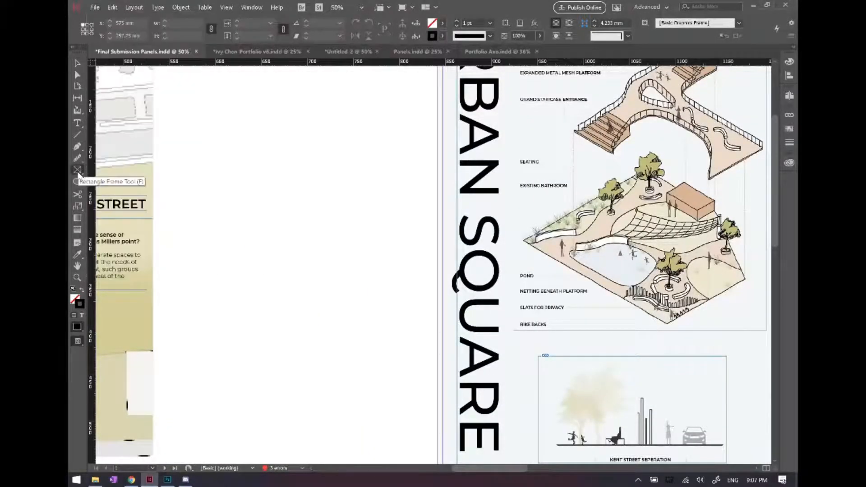
pyautogui.moveTo(197, 154); pyautogui.dragTo(393, 303)
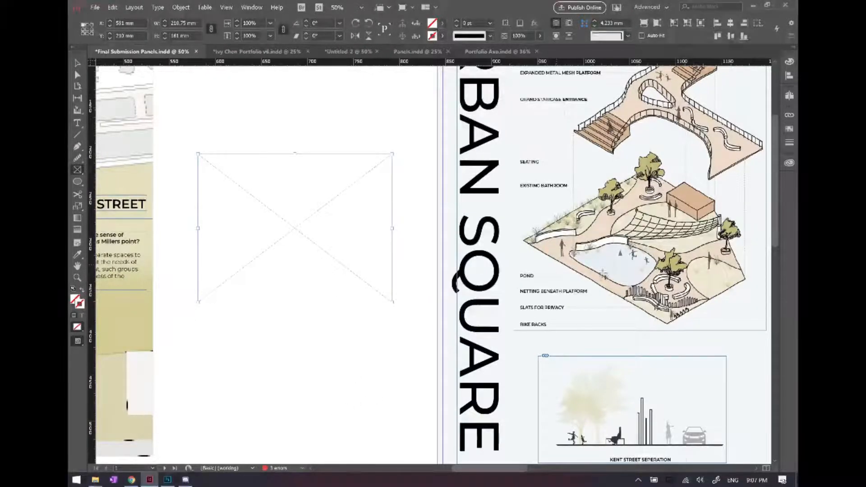
# Capture a rectangular screen snip of the lower part of the Urban Square axonometric.
pyautogui.press('super+shift+s')
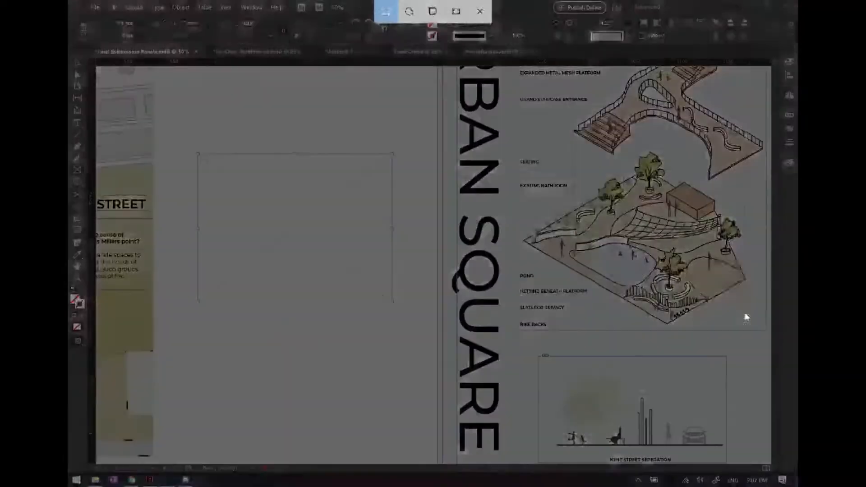
pyautogui.moveTo(747, 315); pyautogui.dragTo(574, 153)
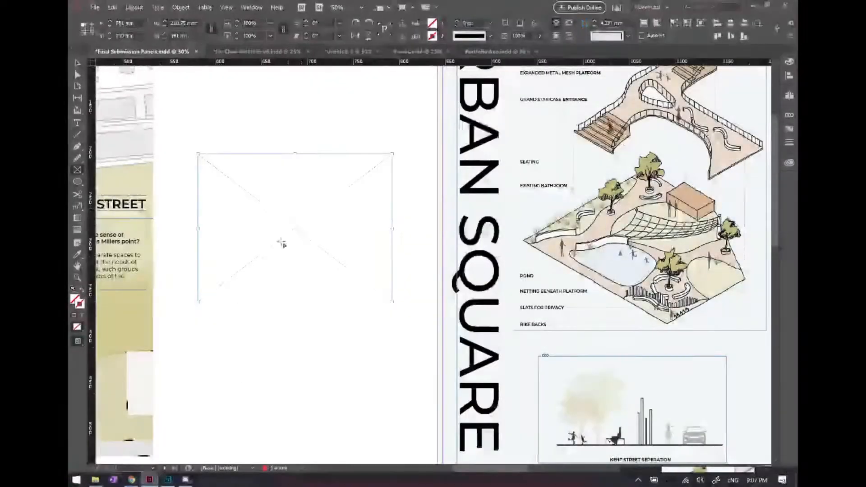
pyautogui.click(786, 424)
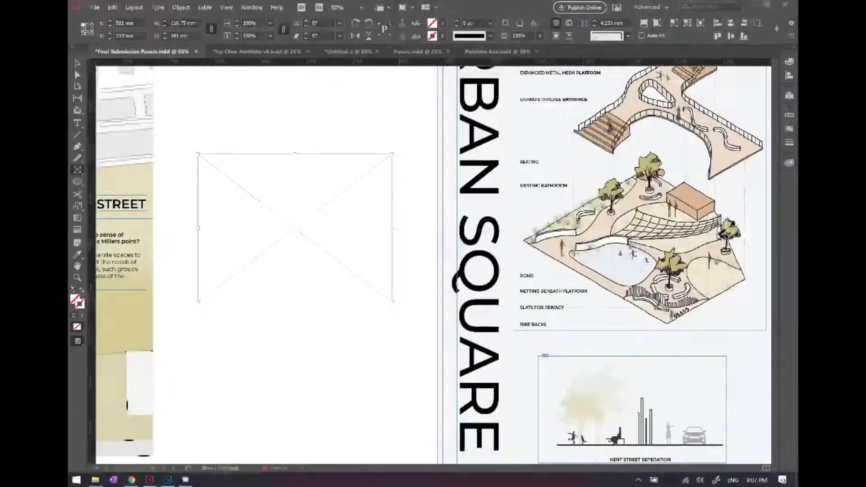
# Move the empty frame up slightly and paste the captured axonometric image into it.
pyautogui.press('v')
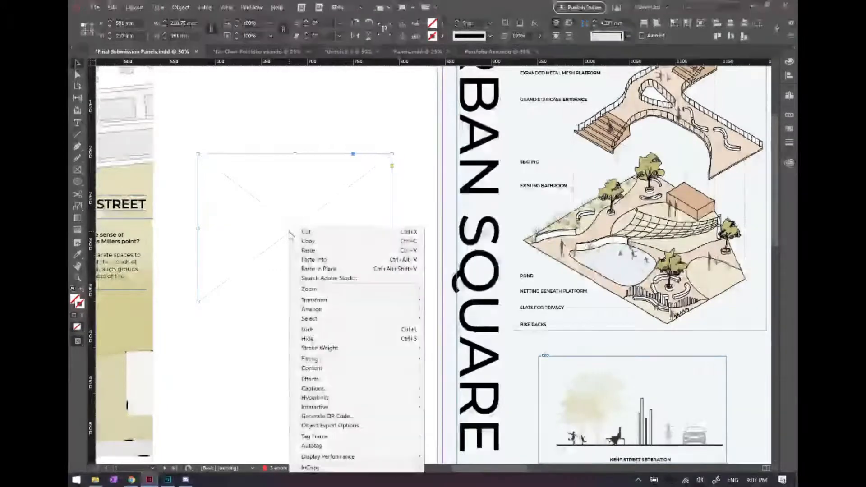
pyautogui.rightClick(288, 227)
pyautogui.click(319, 109)
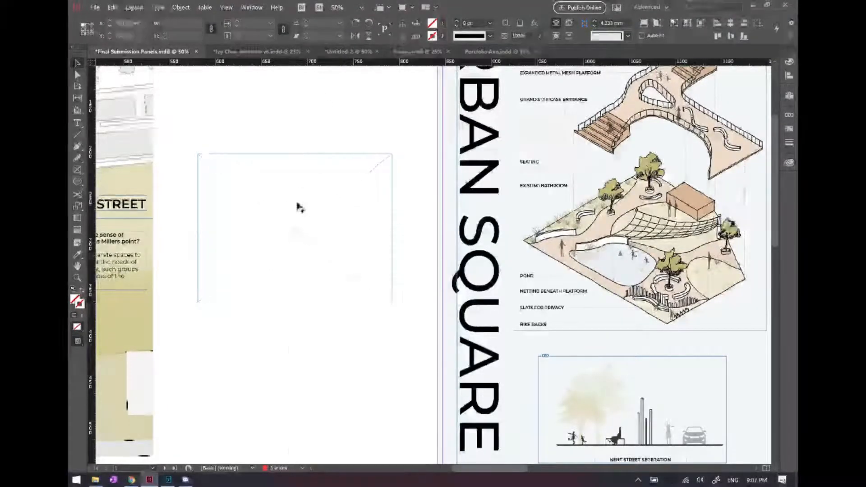
pyautogui.moveTo(296, 231); pyautogui.dragTo(300, 225)
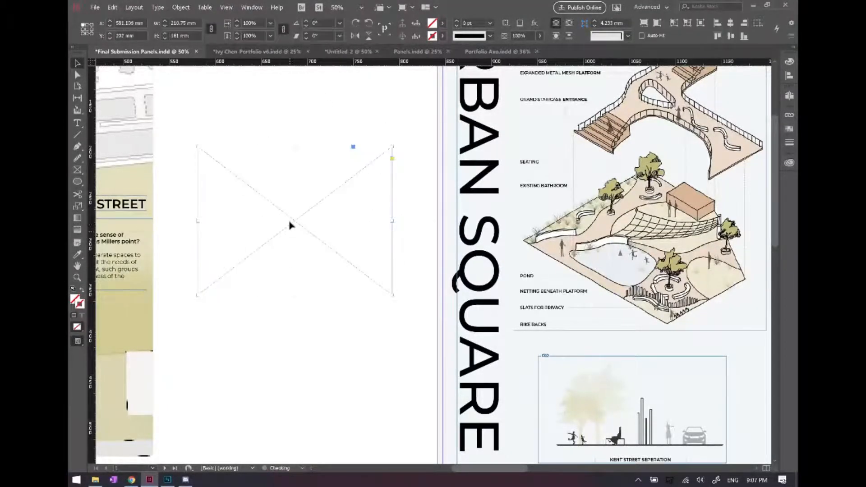
pyautogui.rightClick(288, 218)
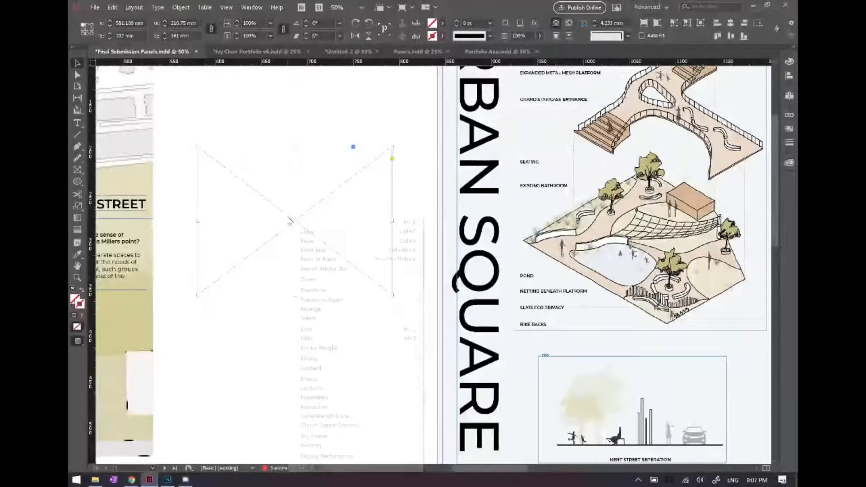
pyautogui.click(328, 251)
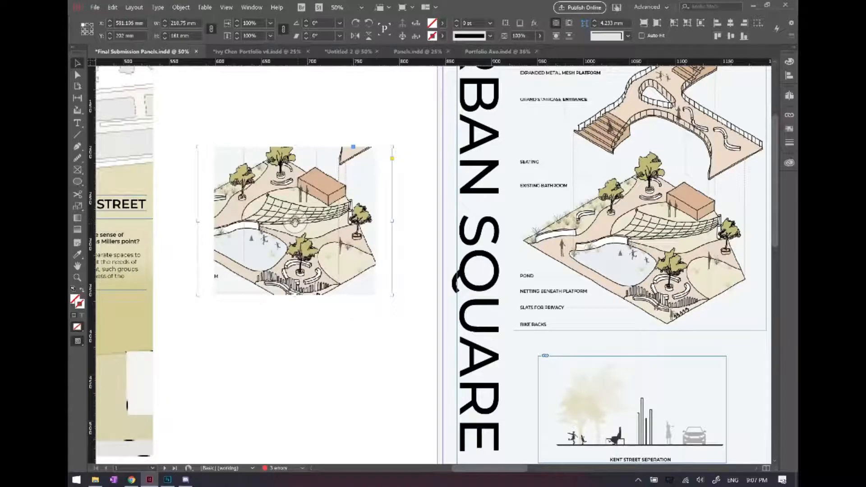
# Align the pasted image with the frame's left edge, scale it to about 120% to fill the width and shift it upward inside the frame.
pyautogui.moveTo(295, 222); pyautogui.dragTo(278, 224)
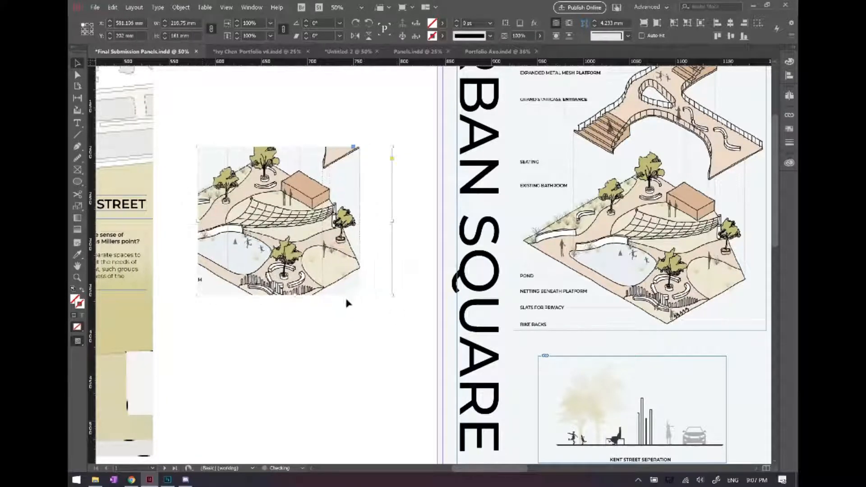
pyautogui.click(297, 212)
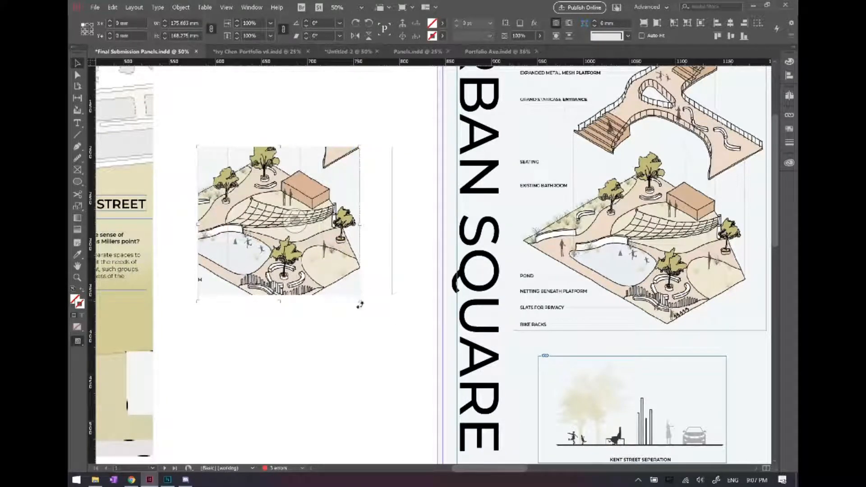
pyautogui.moveTo(360, 305); pyautogui.dragTo(391, 334)
pyautogui.click(307, 225)
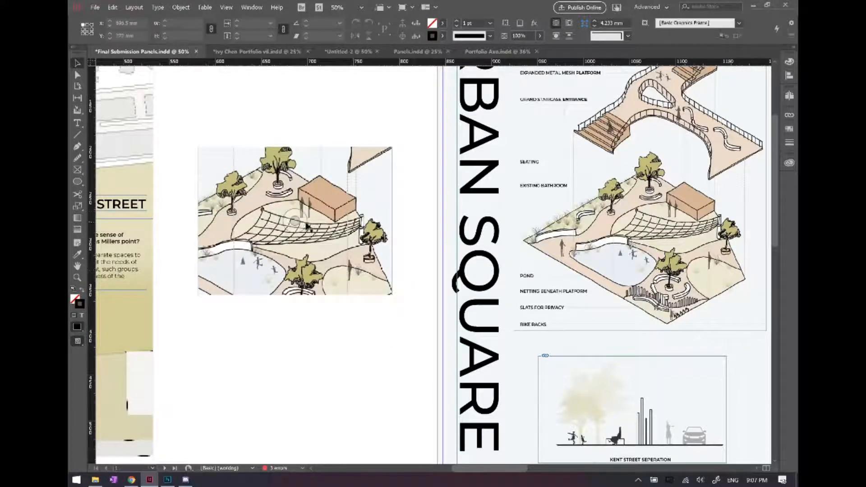
pyautogui.moveTo(293, 218); pyautogui.dragTo(292, 199)
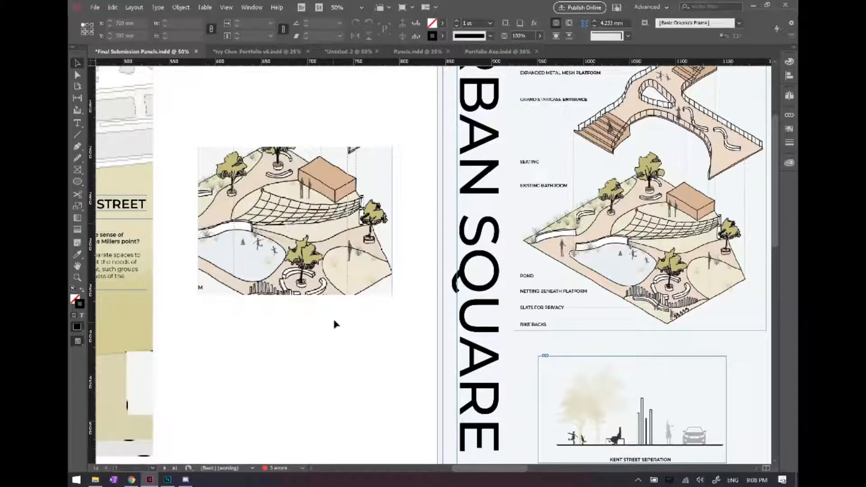
# Try moving the pasted image further up inside its frame, undo the move and deselect the image.
pyautogui.rightClick(291, 218)
pyautogui.click(248, 320)
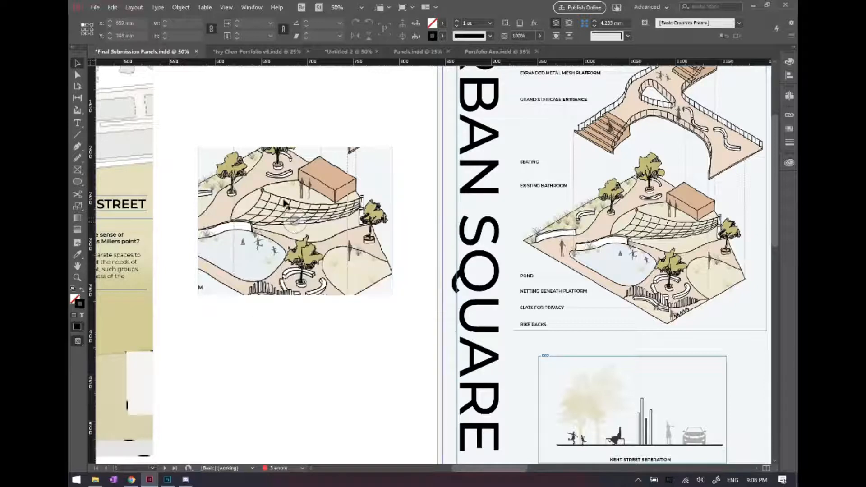
pyautogui.rightClick(296, 223)
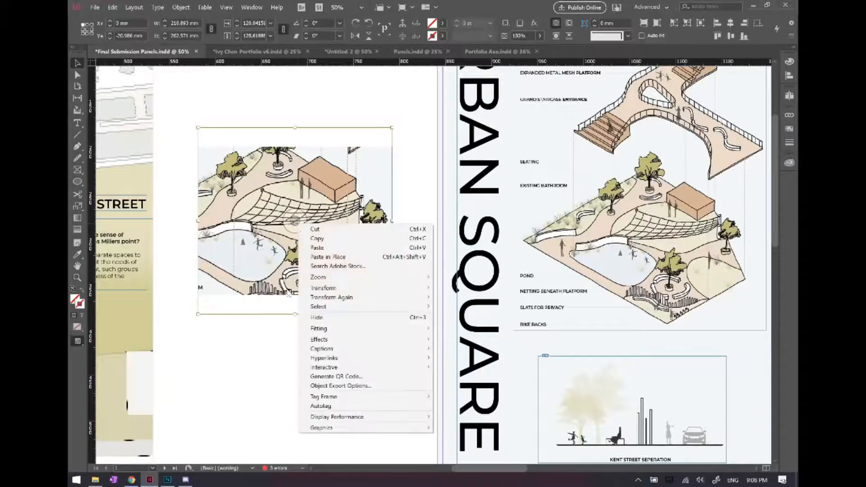
pyautogui.click(294, 220)
pyautogui.moveTo(293, 220); pyautogui.dragTo(289, 205)
pyautogui.hotkey('ctrl', 'z')
pyautogui.click(404, 217)
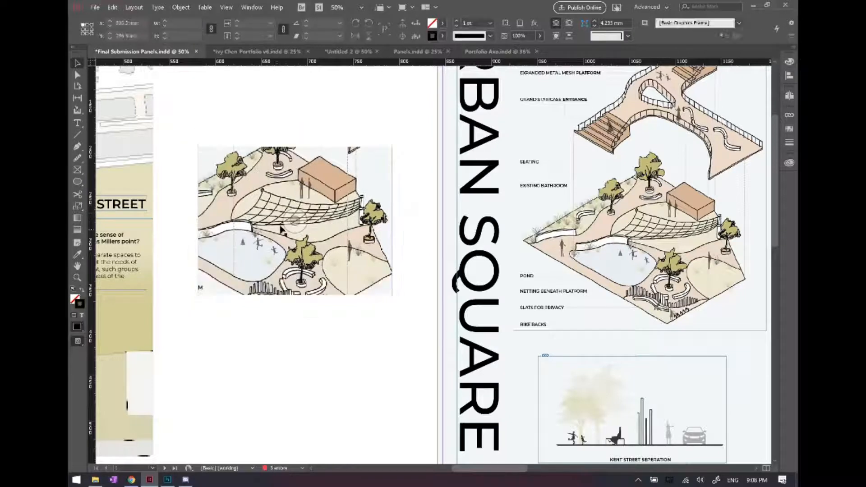
pyautogui.rightClick(286, 224)
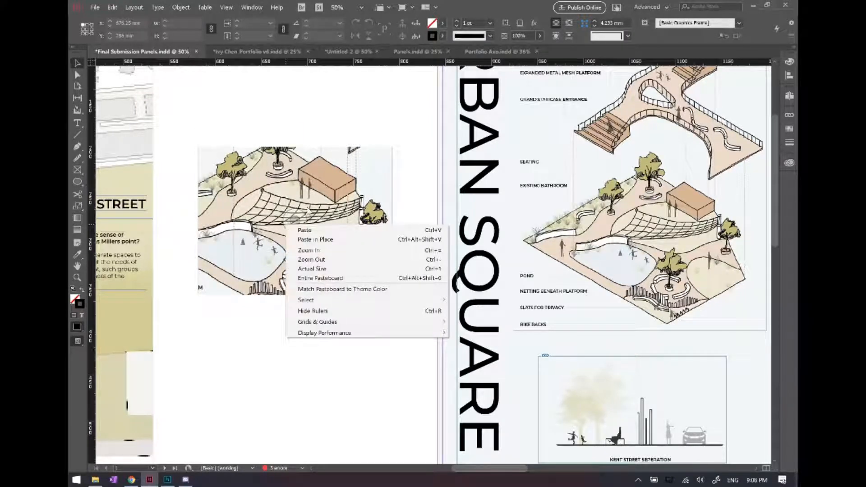
pyautogui.click(240, 373)
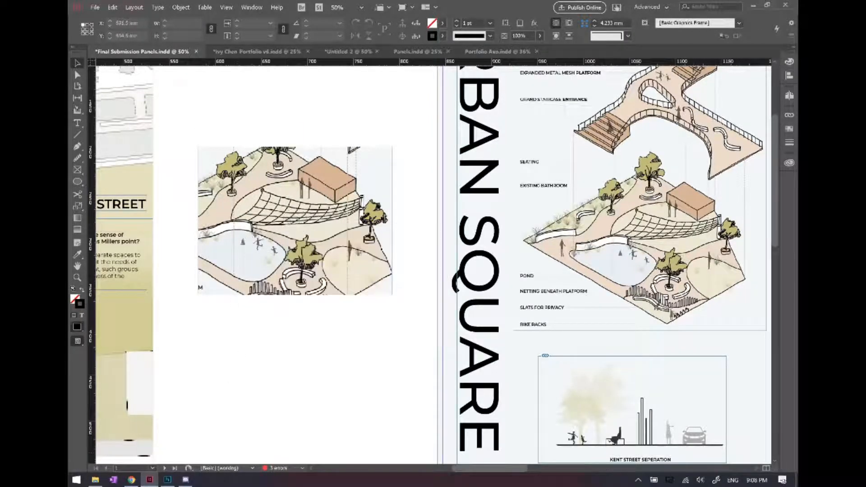
# Switch to Discord to read the newest questions in the workshop-discussion channel and return to InDesign.
pyautogui.moveTo(188, 482)
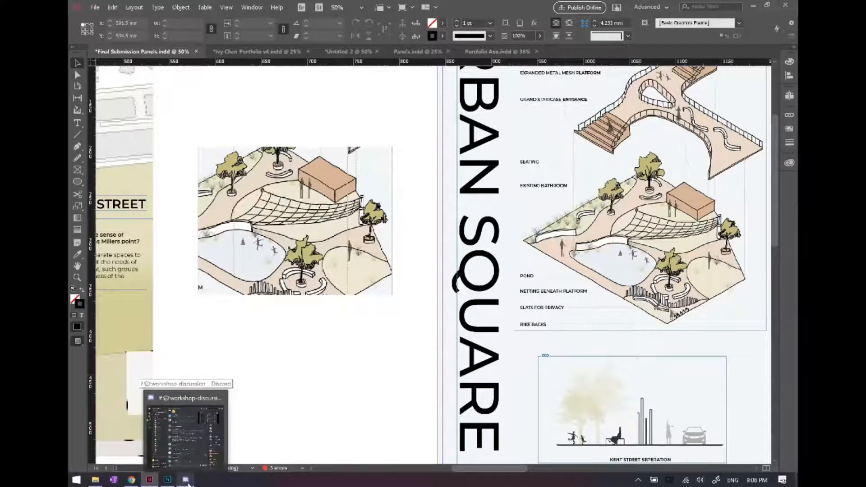
pyautogui.click(187, 481)
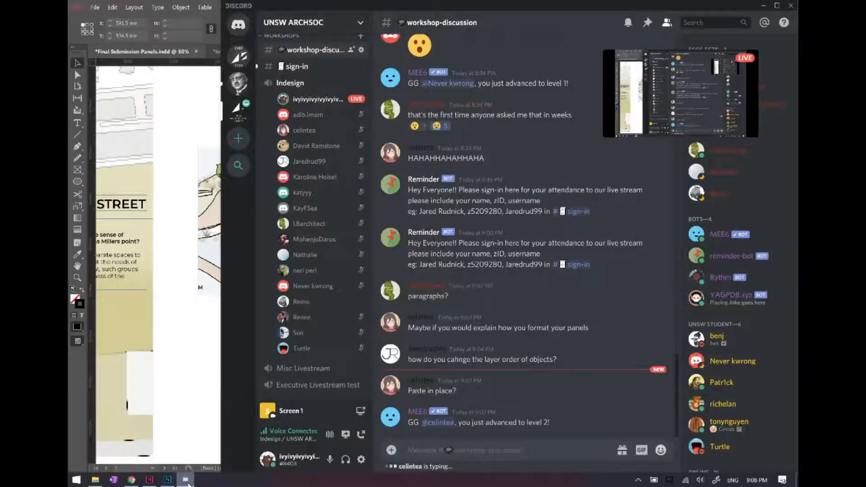
pyautogui.scroll(1, 188, 288)
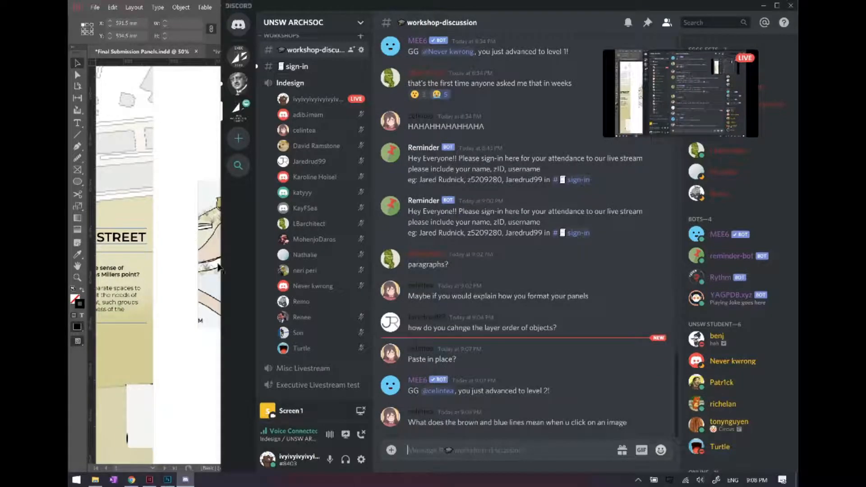
pyautogui.click(191, 353)
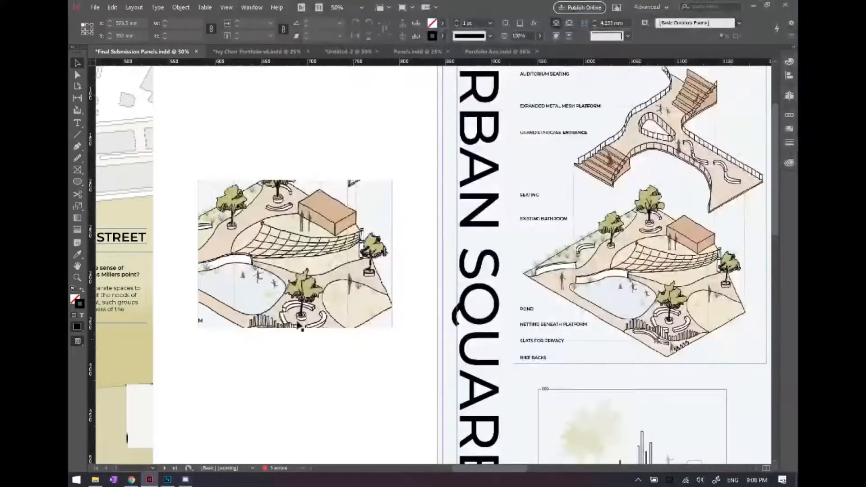
# Move the framed axonometric image slightly upward on the blank area between the panels.
pyautogui.hscroll(-6, 406, 285)
pyautogui.scroll(-2, 412, 318)
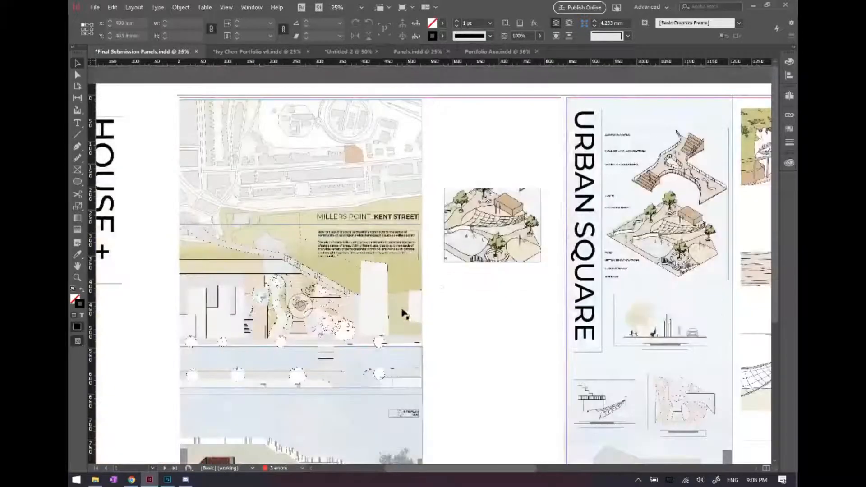
pyautogui.click(492, 224)
pyautogui.scroll(2, 511, 218)
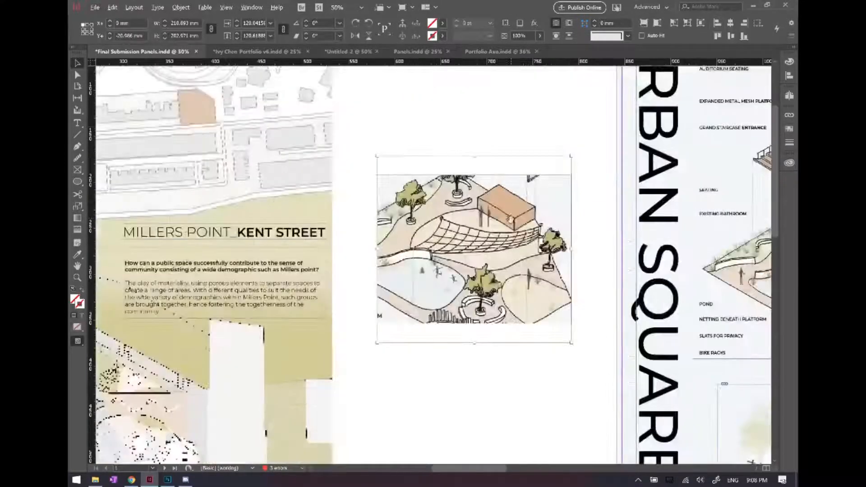
pyautogui.click(478, 247)
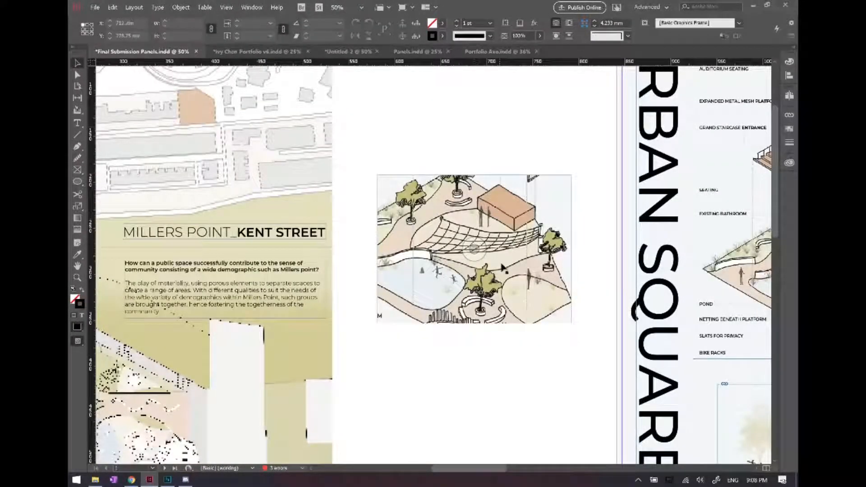
pyautogui.moveTo(511, 262); pyautogui.dragTo(516, 221)
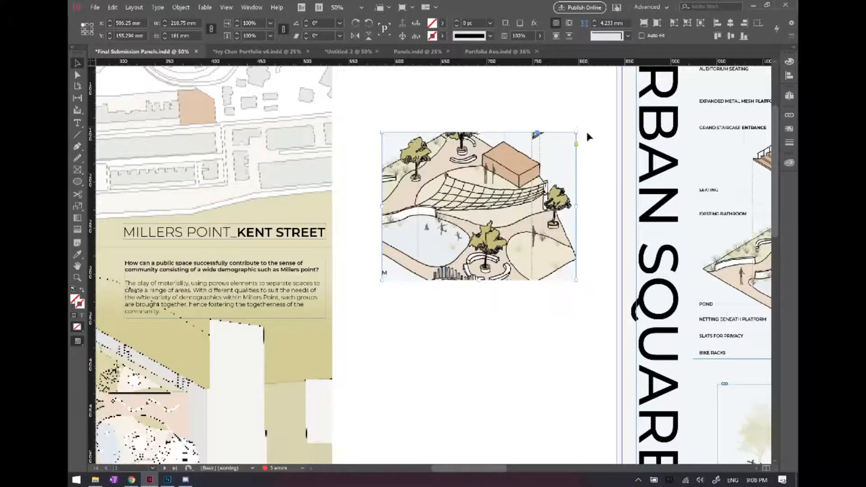
# Select the image content inside the frame to compare its bounds with the frame's, and deselect it.
pyautogui.click(502, 379)
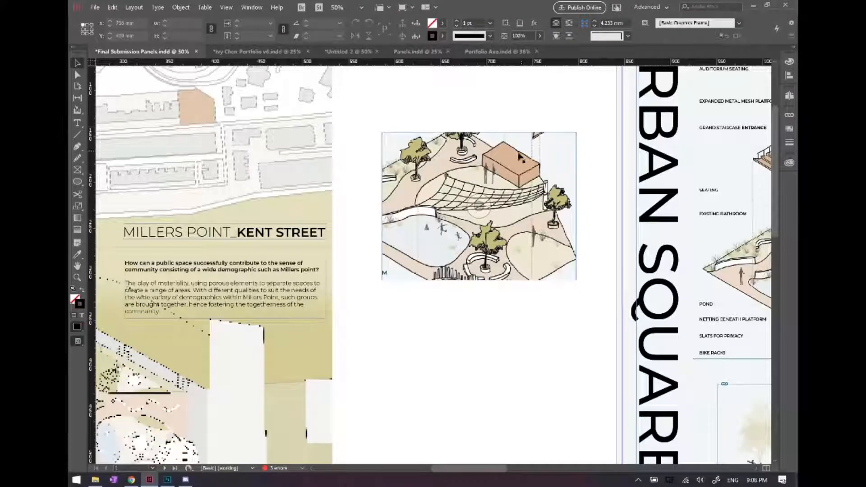
pyautogui.click(480, 203)
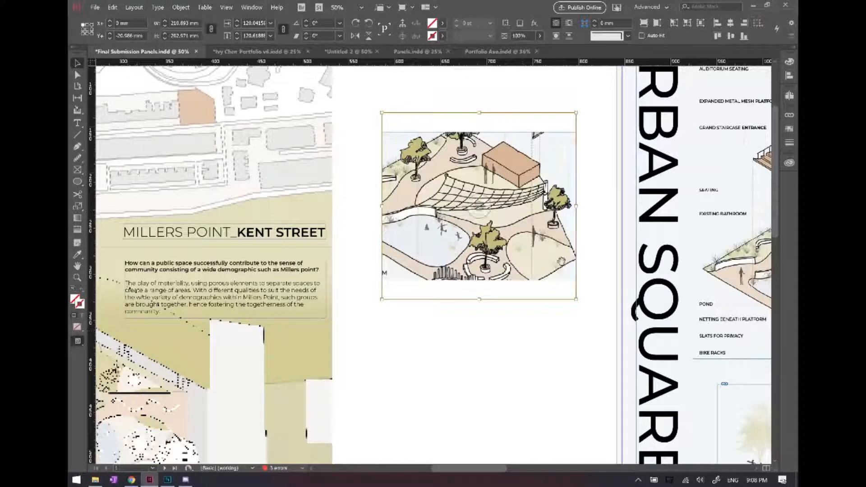
pyautogui.click(556, 326)
# Extend the axonometric frame's lower edge until it is about 225 mm high and fit the frame to its content.
pyautogui.click(514, 240)
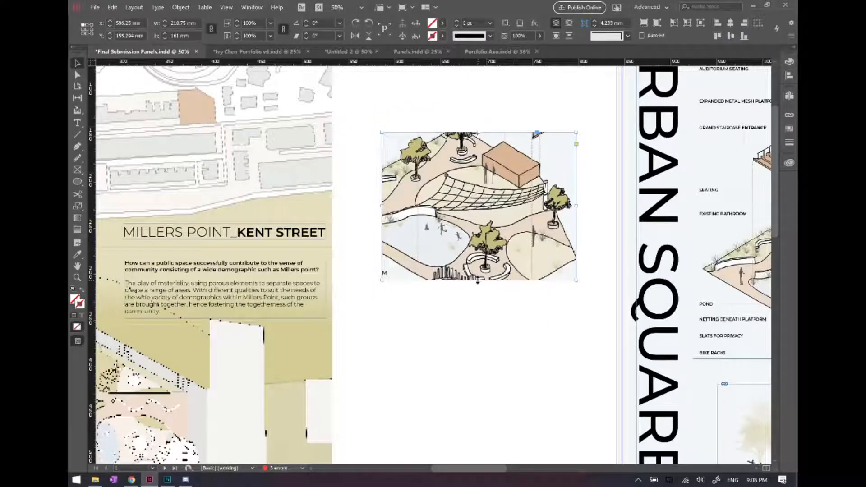
pyautogui.moveTo(478, 280); pyautogui.dragTo(478, 295)
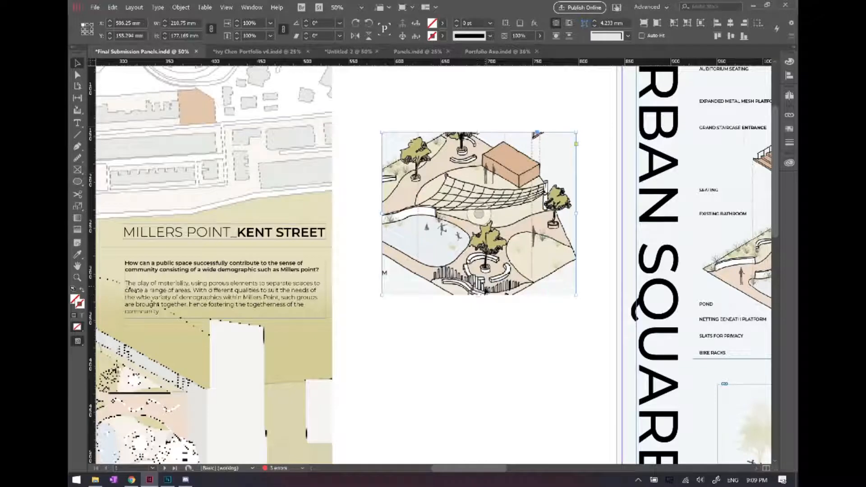
pyautogui.moveTo(479, 295); pyautogui.dragTo(483, 338)
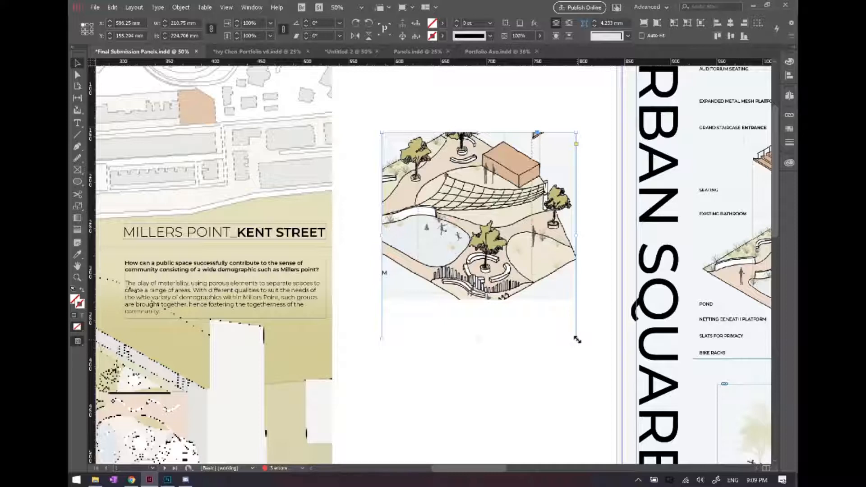
pyautogui.doubleClick(578, 340)
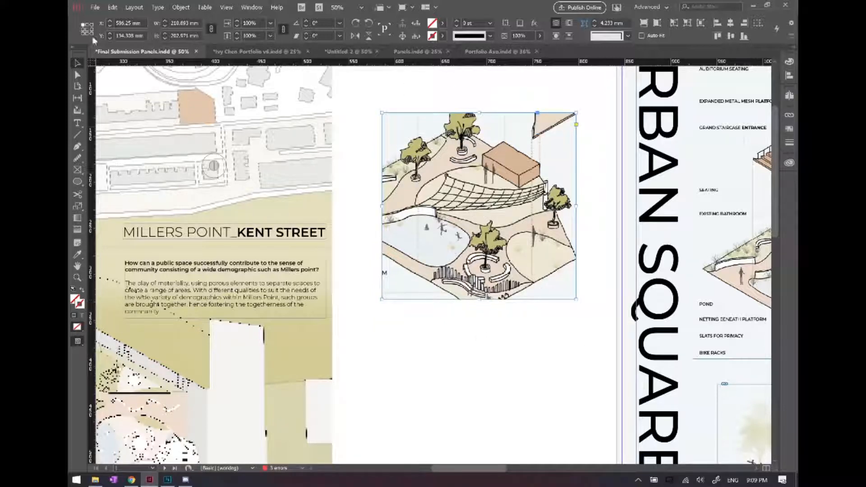
# Try pulling the frame's lower-right corner point inward with Direct Selection, undo the distortion and deselect the frame.
pyautogui.click(77, 75)
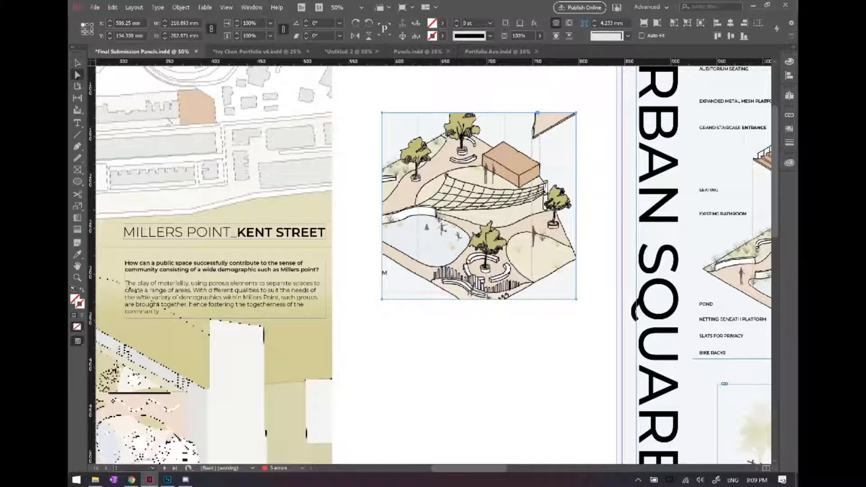
pyautogui.moveTo(577, 300); pyautogui.dragTo(535, 265)
pyautogui.hotkey('ctrl', 'z')
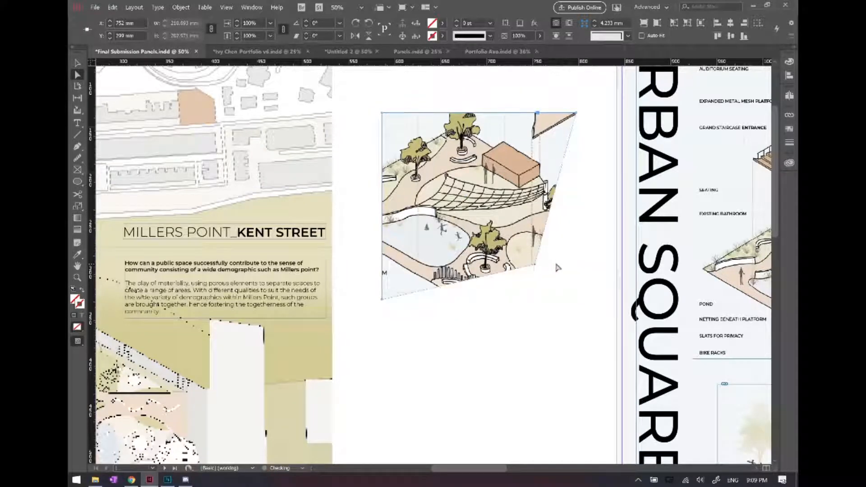
pyautogui.hotkey('ctrl', 'z')
pyautogui.click(468, 322)
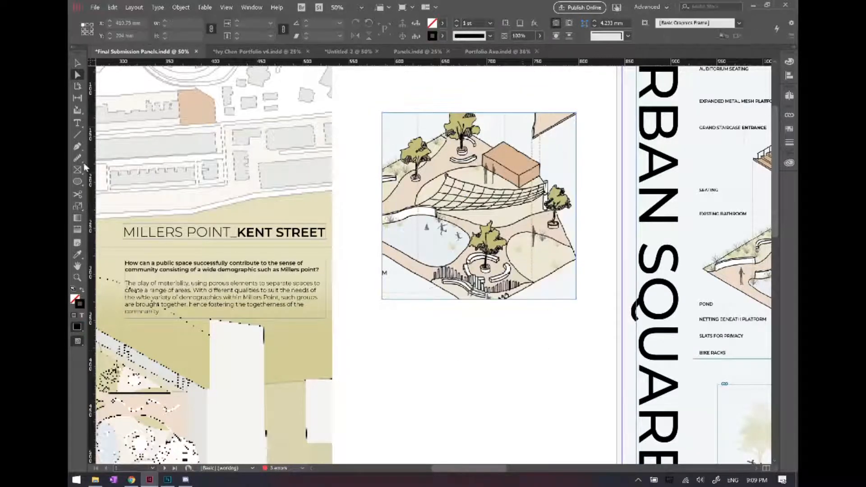
# Draw a circle about 164 mm in diameter below the axonometric image.
pyautogui.click(77, 180)
pyautogui.scroll(-5, 483, 253)
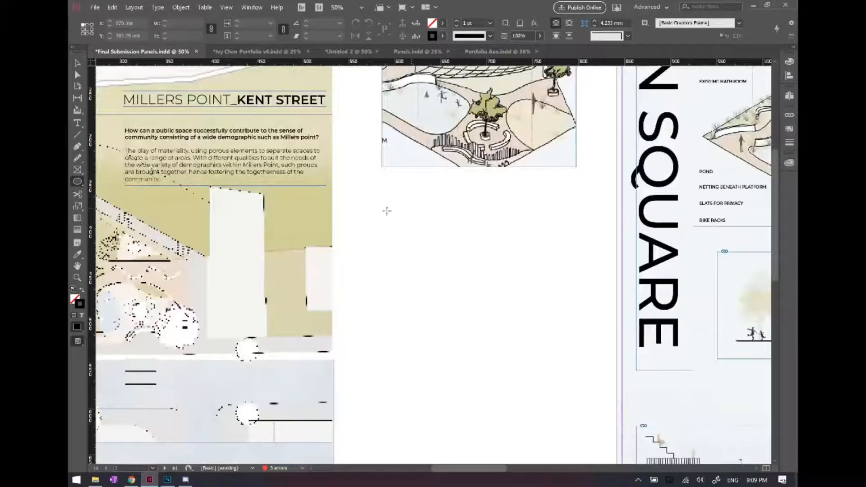
pyautogui.moveTo(386, 209); pyautogui.dragTo(563, 360)
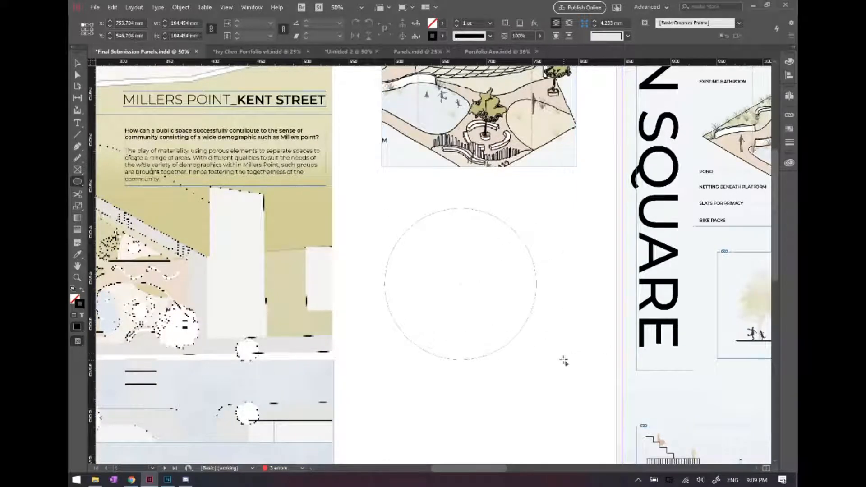
# Paste the captured axonometric in place, and paste it into the circle with Paste Into.
pyautogui.click(78, 64)
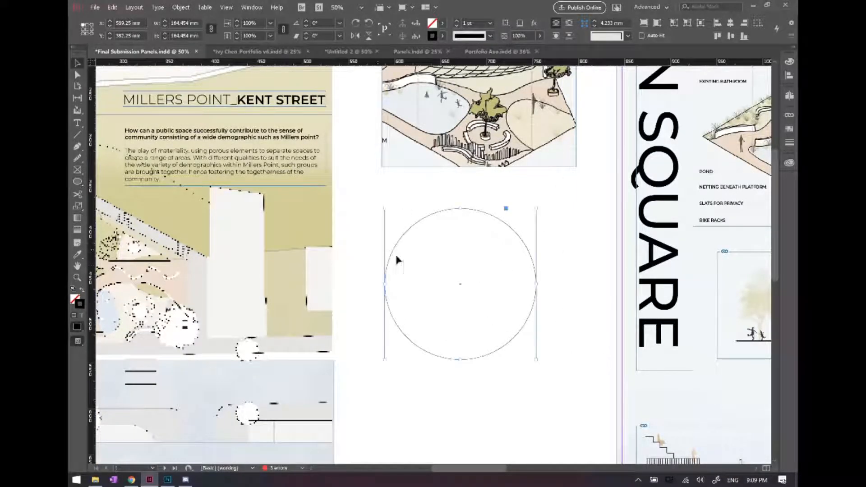
pyautogui.rightClick(460, 287)
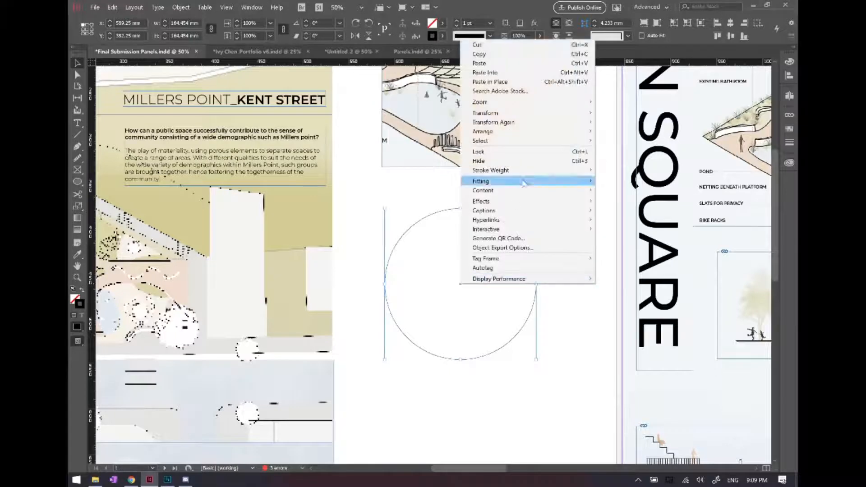
pyautogui.click(501, 82)
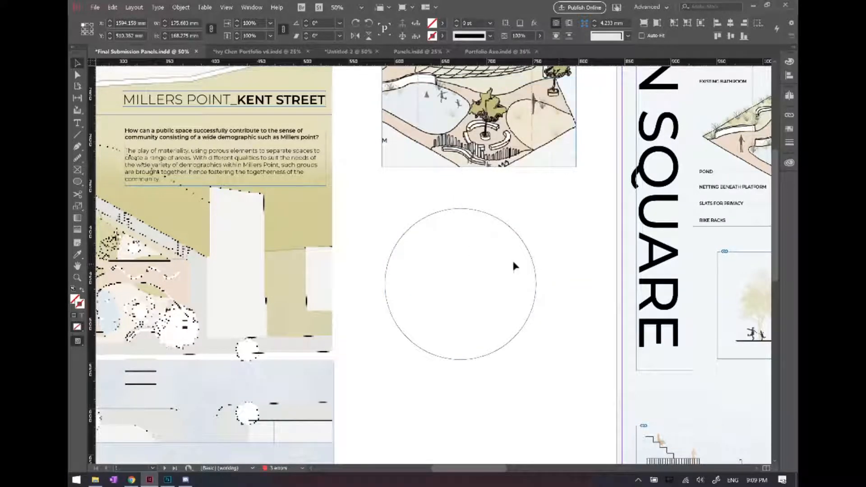
pyautogui.click(469, 283)
pyautogui.rightClick(488, 294)
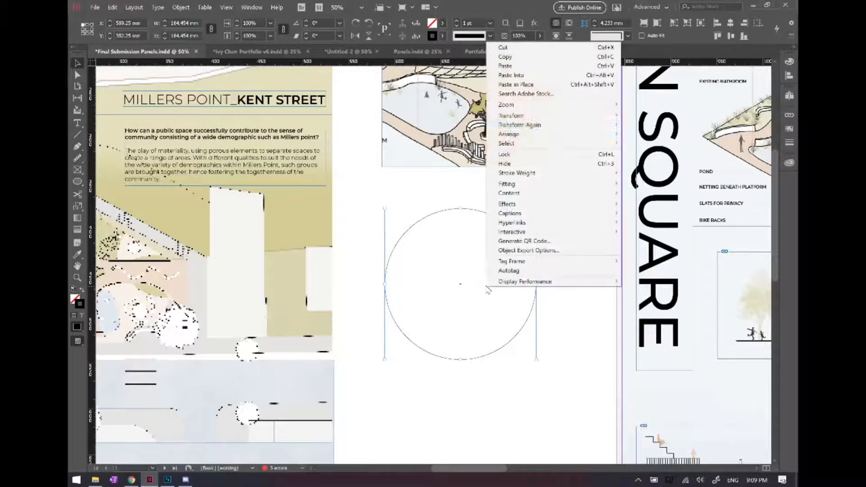
pyautogui.click(514, 75)
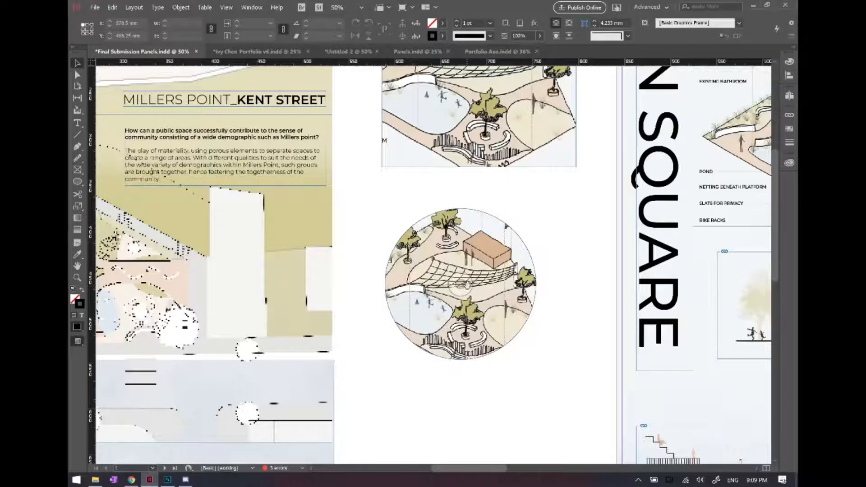
# Enlarge the image inside the circular frame and reposition it to centre on the orange block and netting.
pyautogui.moveTo(466, 285); pyautogui.dragTo(447, 303)
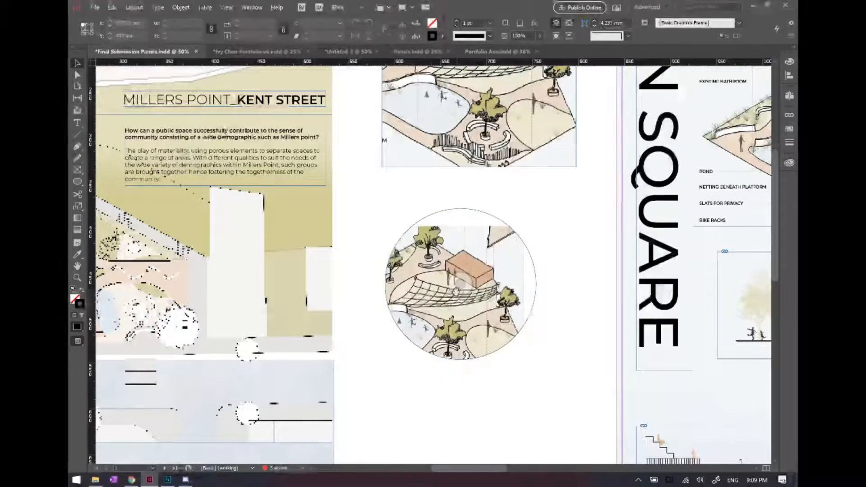
pyautogui.click(462, 284)
pyautogui.moveTo(525, 225); pyautogui.dragTo(598, 158)
pyautogui.moveTo(463, 271); pyautogui.dragTo(440, 313)
pyautogui.moveTo(463, 282); pyautogui.dragTo(458, 291)
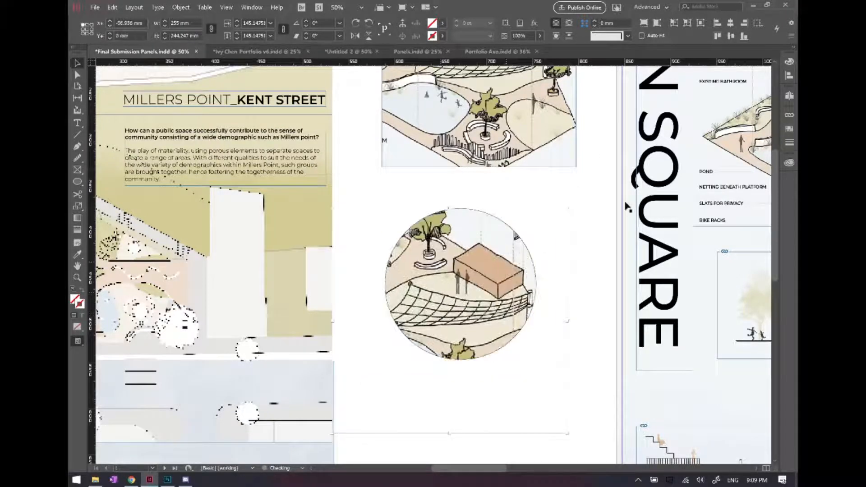
pyautogui.moveTo(569, 209); pyautogui.dragTo(617, 163)
pyautogui.moveTo(469, 280); pyautogui.dragTo(420, 306)
pyautogui.click(561, 208)
# Duplicate the circular framed image directly below the original and deselect the copy.
pyautogui.scroll(-3, 554, 192)
pyautogui.scroll(-2, 506, 195)
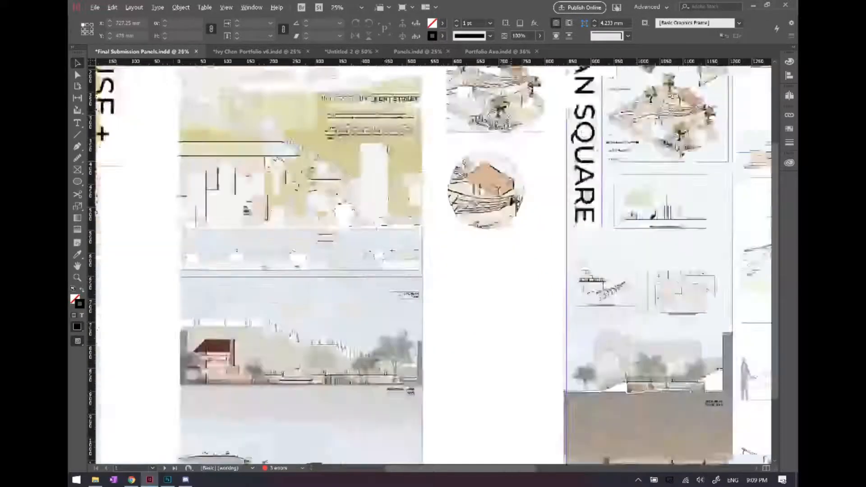
pyautogui.scroll(5, 463, 251)
pyautogui.scroll(-3, 445, 274)
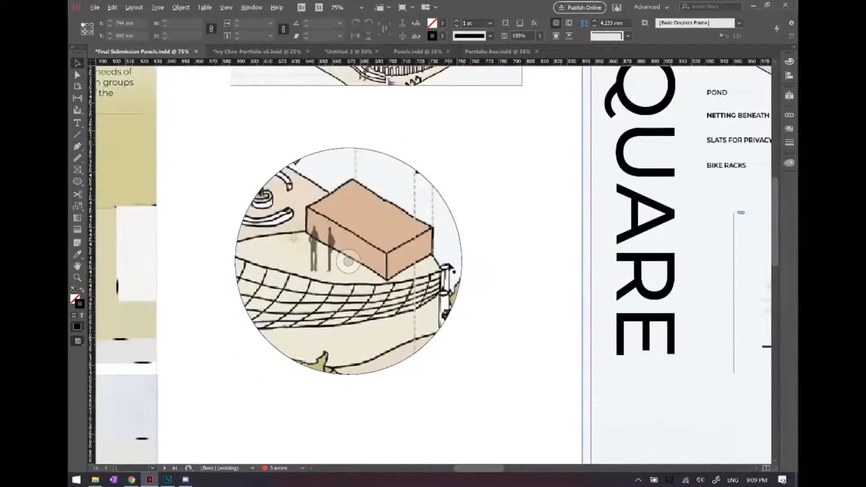
pyautogui.scroll(-1, 449, 266)
pyautogui.moveTo(428, 257); pyautogui.dragTo(464, 399)
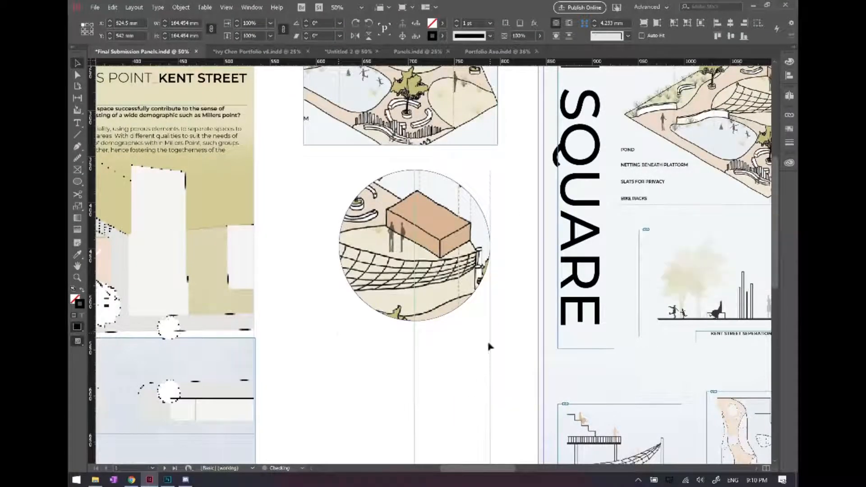
pyautogui.click(486, 341)
# Shift the image inside the lower circle upward and slightly right to show the pond and netting.
pyautogui.scroll(-1, 485, 340)
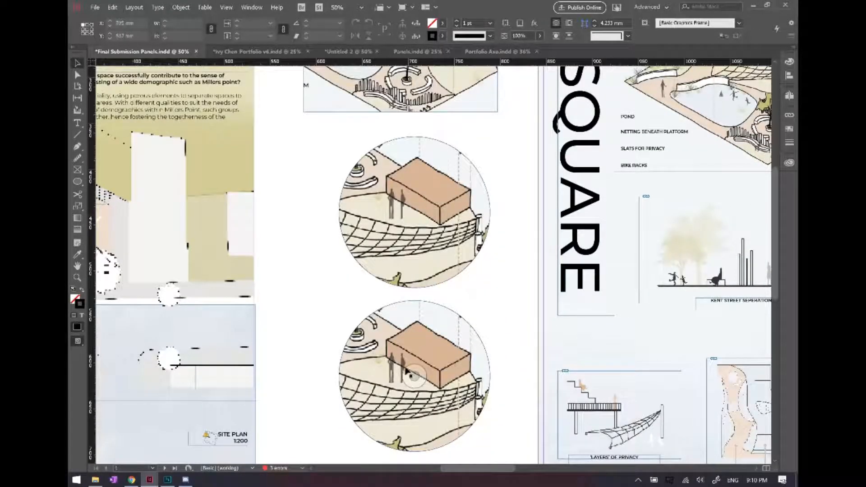
pyautogui.moveTo(413, 375); pyautogui.dragTo(421, 324)
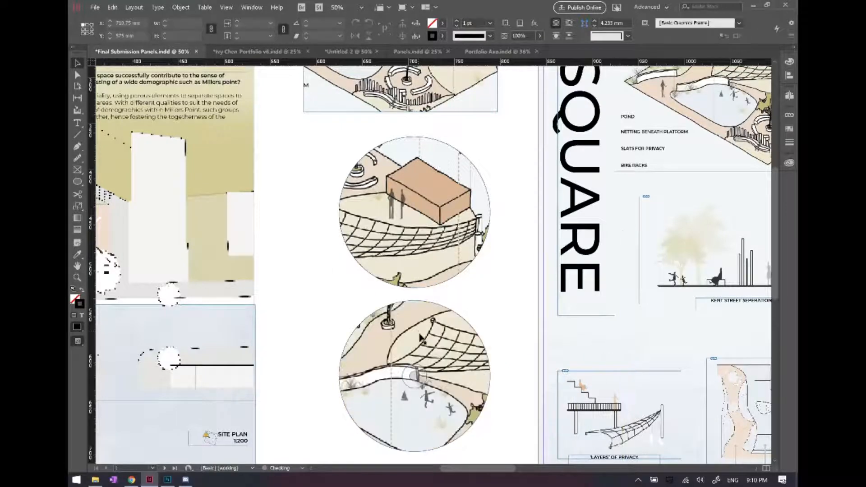
pyautogui.moveTo(409, 374); pyautogui.dragTo(419, 334)
pyautogui.scroll(3, 472, 231)
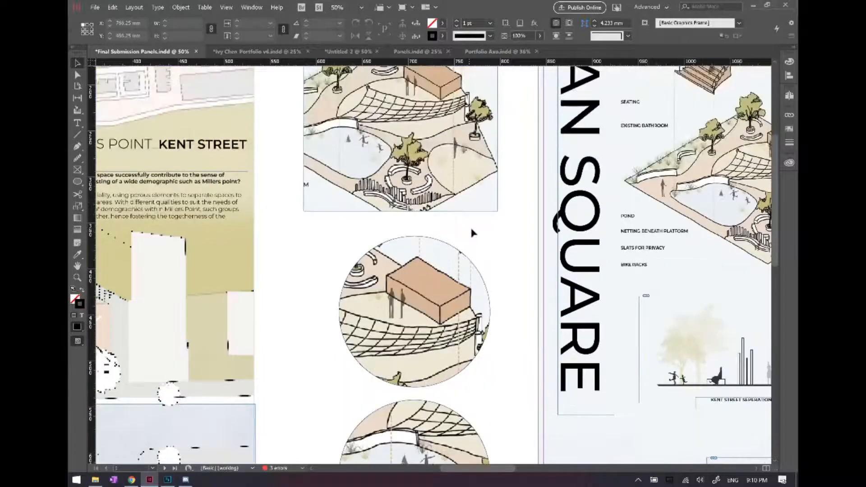
pyautogui.scroll(-3, 472, 232)
pyautogui.scroll(1, 470, 247)
pyautogui.scroll(6, 471, 249)
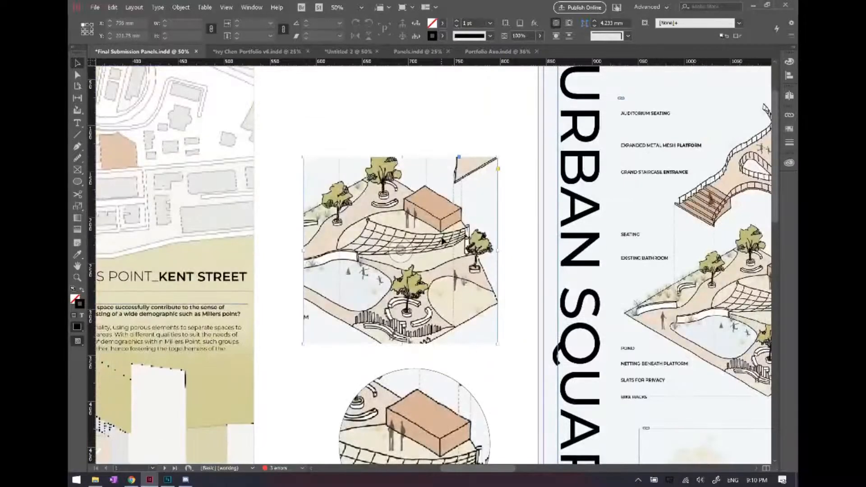
# Move the rectangular axonometric image slightly upward and try cropping its frame to the upper-left part of the image.
pyautogui.moveTo(478, 264); pyautogui.dragTo(473, 225)
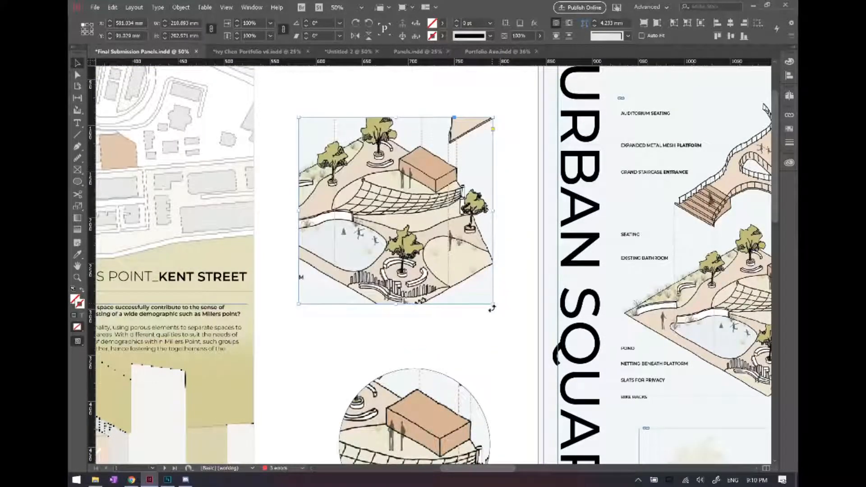
pyautogui.moveTo(493, 306); pyautogui.dragTo(391, 212)
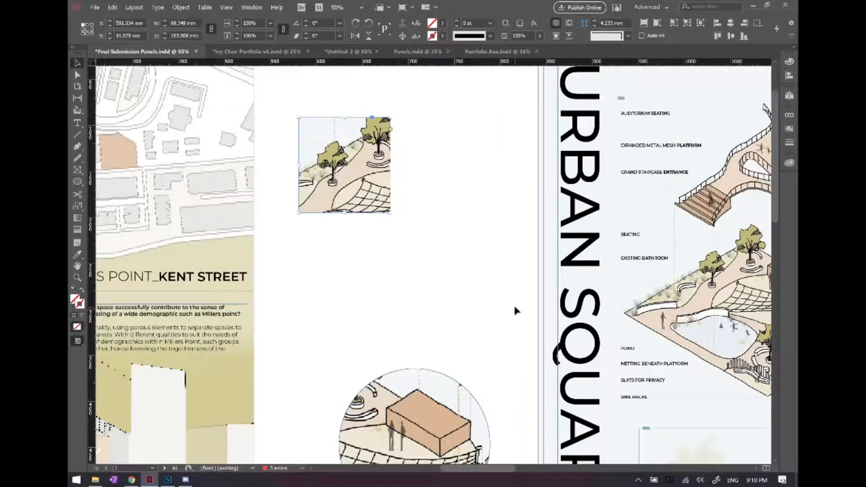
pyautogui.hotkey('ctrl', 'z')
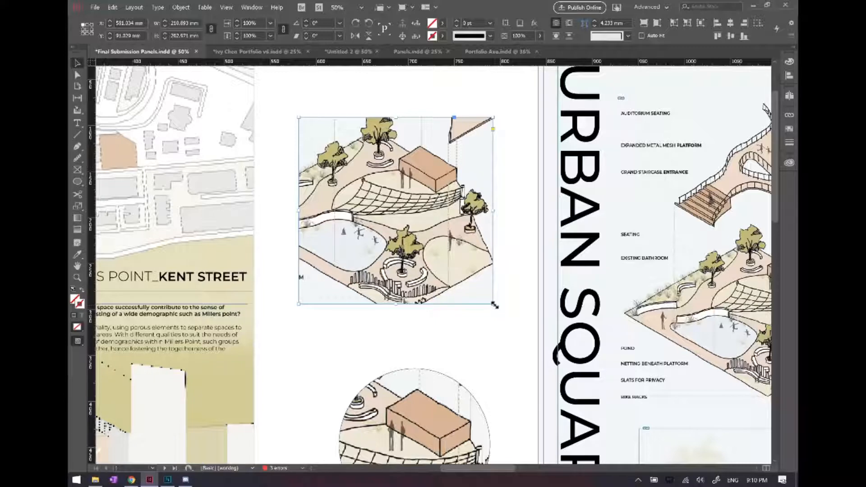
# Try scaling the axonometric together with its frame to about 97 by 93 mm, then cropping the frame alone for comparison.
pyautogui.moveTo(494, 305); pyautogui.dragTo(388, 204)
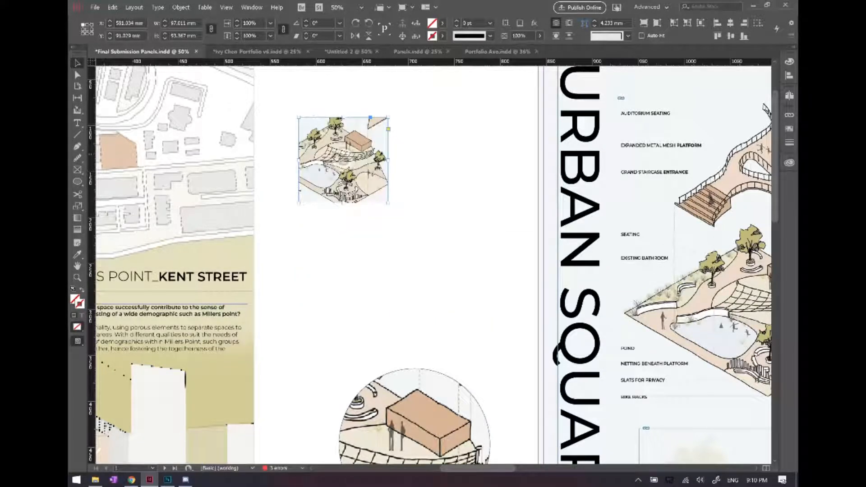
pyautogui.hotkey('ctrl', 'z')
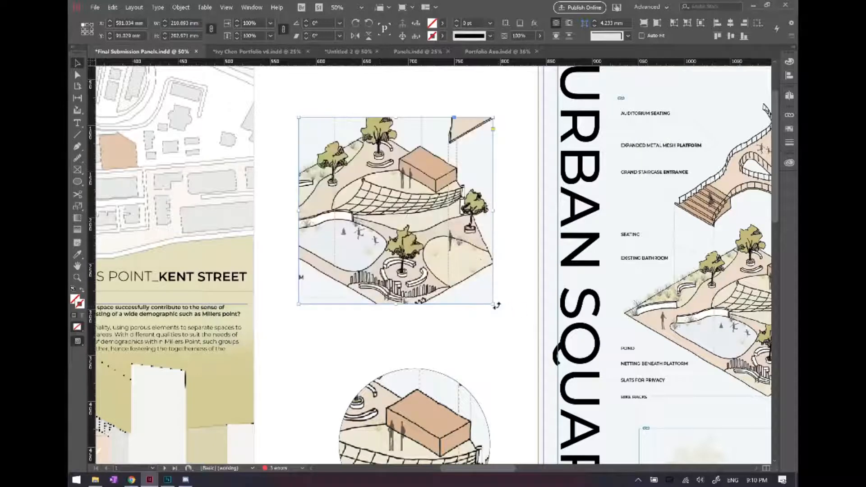
pyautogui.moveTo(495, 306); pyautogui.dragTo(382, 207)
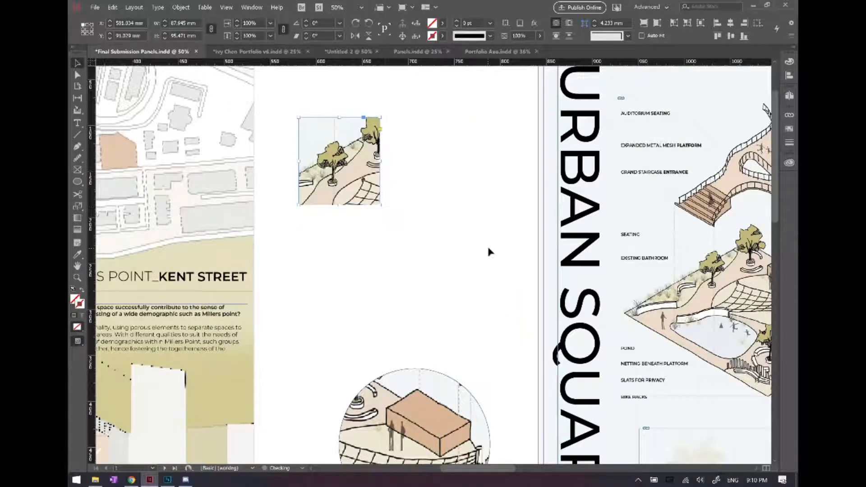
pyautogui.click(489, 249)
pyautogui.hotkey('ctrl', 'z')
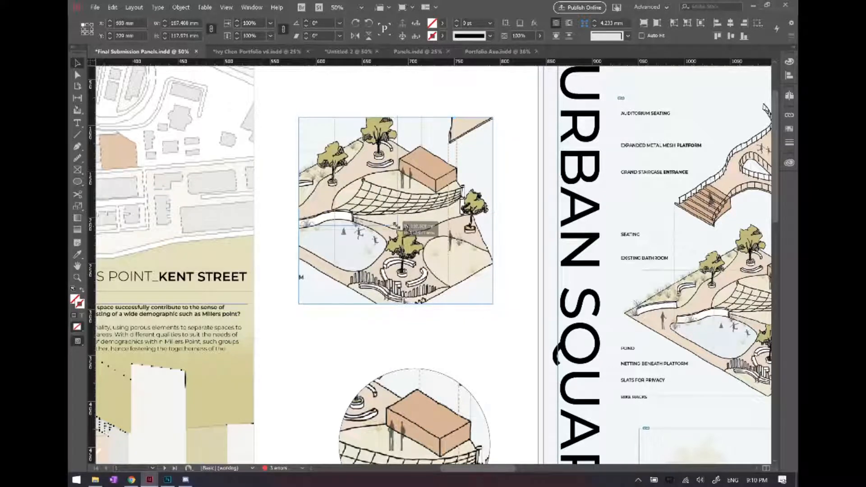
# Crop the axonometric frame to about 107 by 118 mm and reposition the image inside it to show the orange block and netting.
pyautogui.moveTo(493, 304); pyautogui.dragTo(397, 226)
pyautogui.click(443, 230)
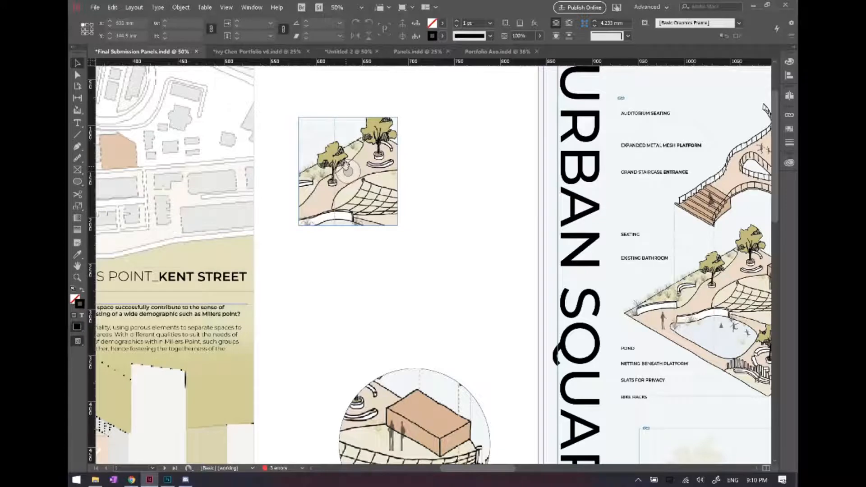
pyautogui.moveTo(348, 168)
pyautogui.mouseDown()
pyautogui.moveTo(311, 146)
pyautogui.moveTo(316, 124)
pyautogui.moveTo(315, 150)
pyautogui.moveTo(309, 141)
pyautogui.moveTo(333, 160)
pyautogui.mouseUp()
pyautogui.click(271, 131)
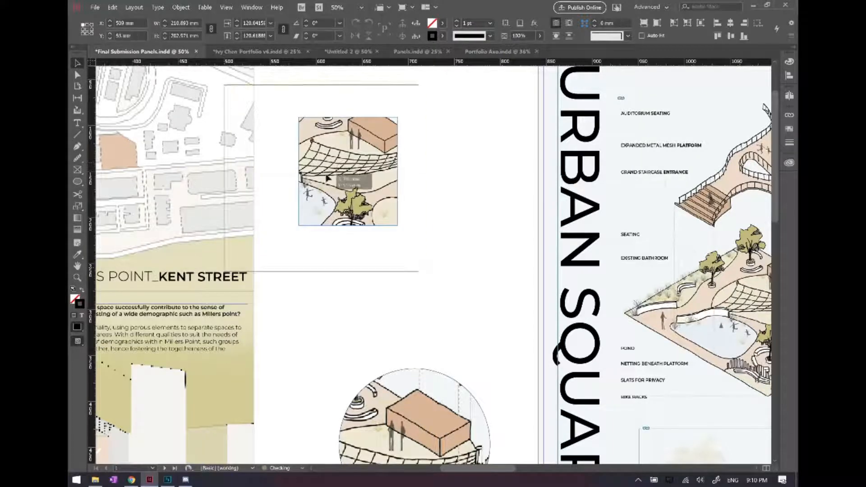
pyautogui.hotkey('ctrl', 'z')
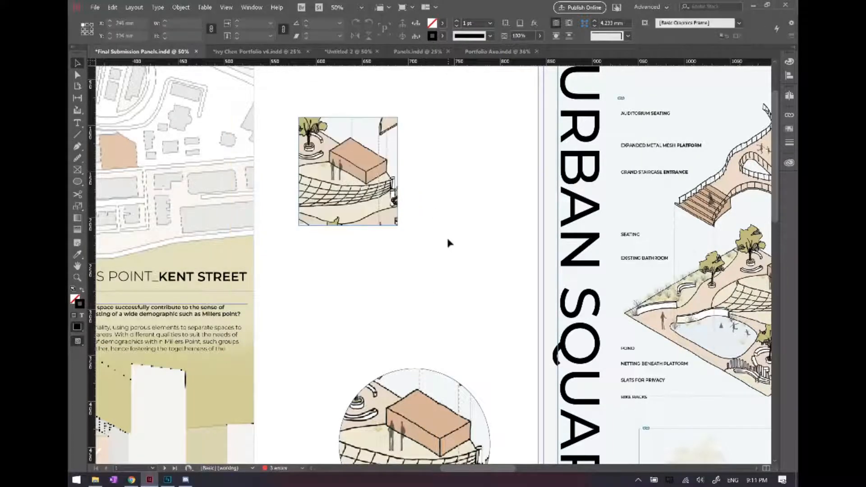
# Move the cropped axonometric frame up and to the right on the blank area of the panel.
pyautogui.scroll(-2, 422, 259)
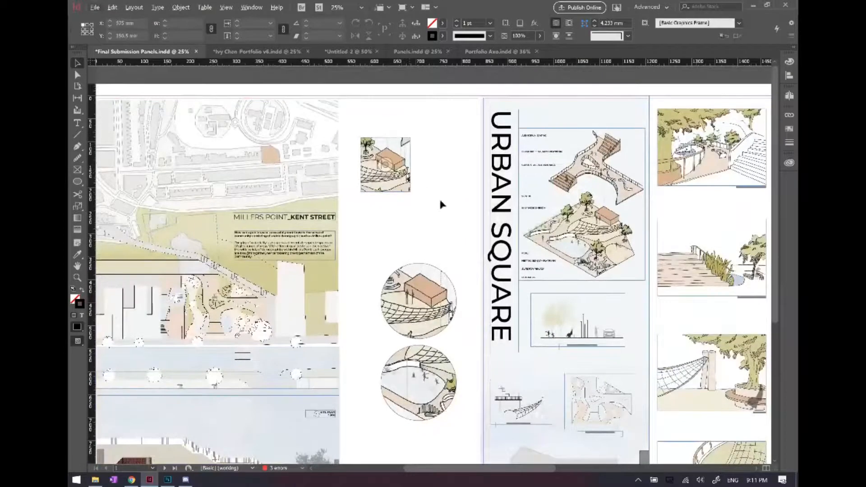
pyautogui.scroll(2, 415, 176)
pyautogui.moveTo(398, 213); pyautogui.dragTo(430, 193)
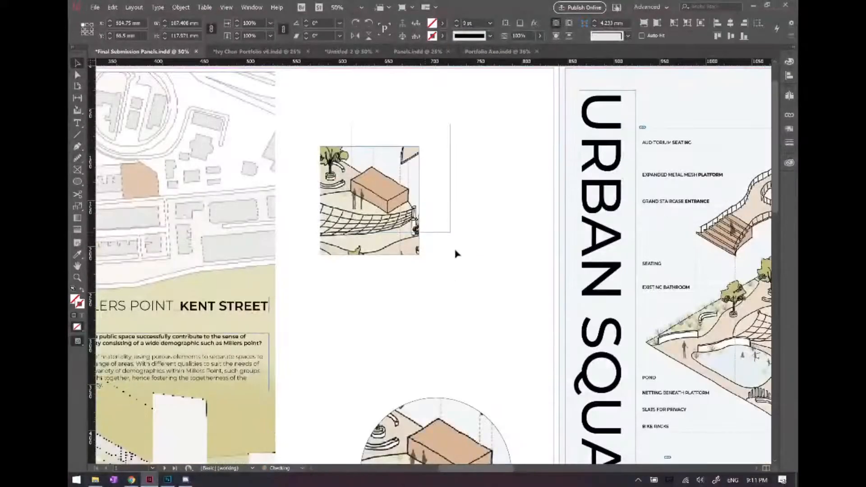
# Check the workshop-discussion channel in Discord for questions, then return to InDesign and look over the full set of submission panels.
pyautogui.click(193, 482)
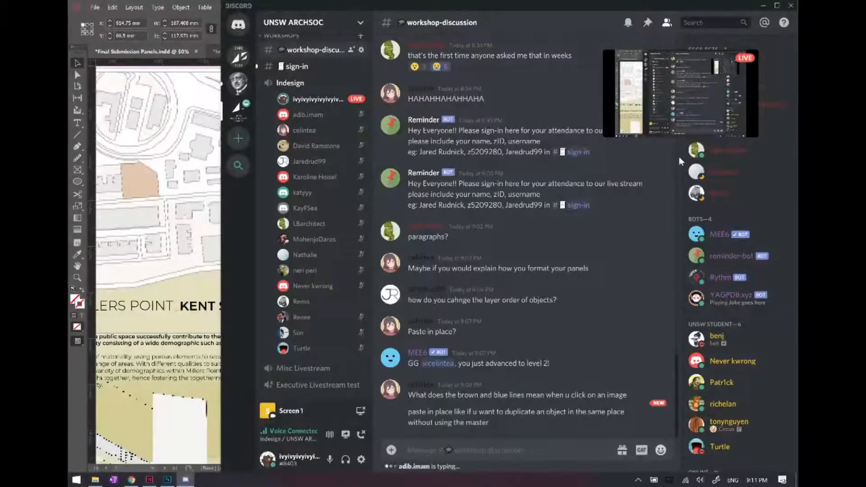
pyautogui.click(188, 72)
pyautogui.scroll(-1, 477, 226)
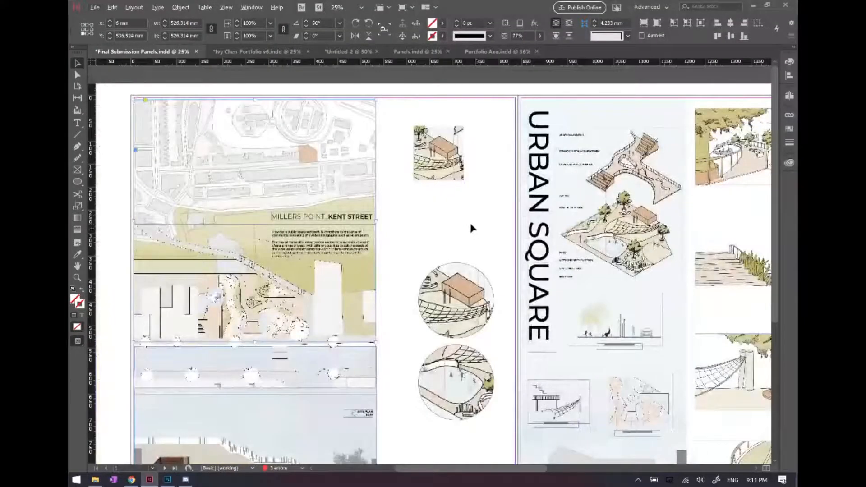
pyautogui.scroll(-2, 454, 241)
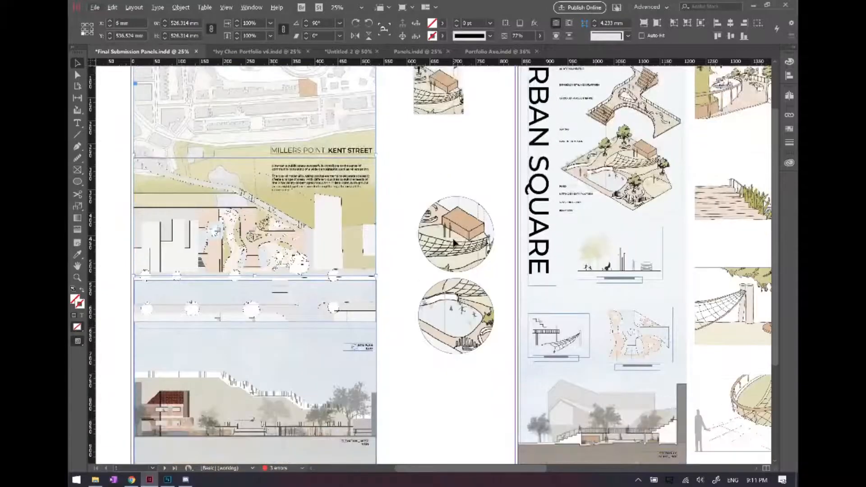
pyautogui.hscroll(2, 437, 264)
pyautogui.scroll(-1, 451, 280)
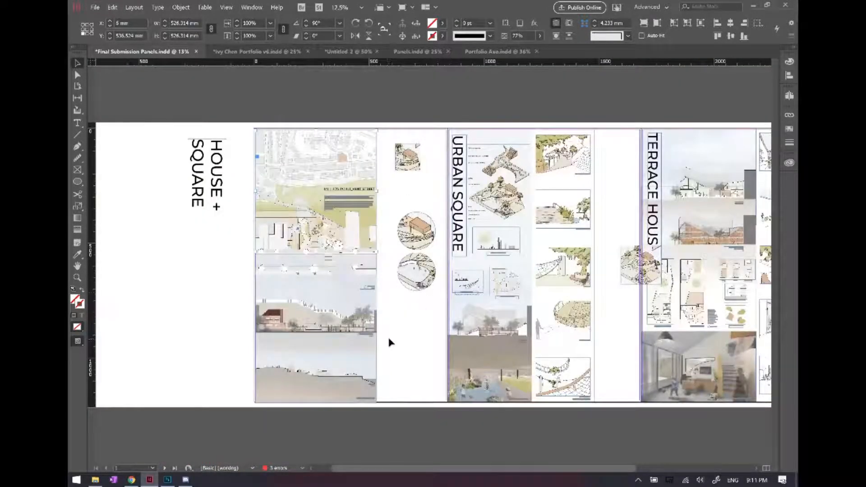
pyautogui.hscroll(2, 390, 341)
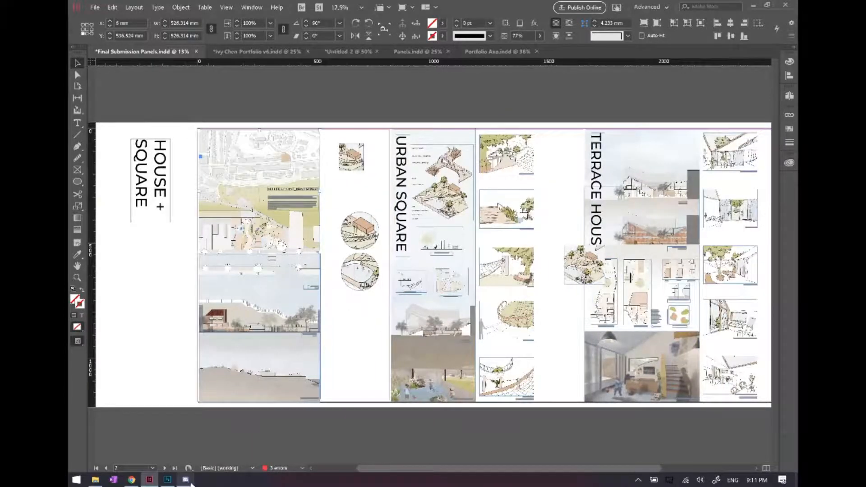
# Recheck the Discord channel for new messages and examine the Urban Square and Terrace House panels in InDesign.
pyautogui.click(185, 480)
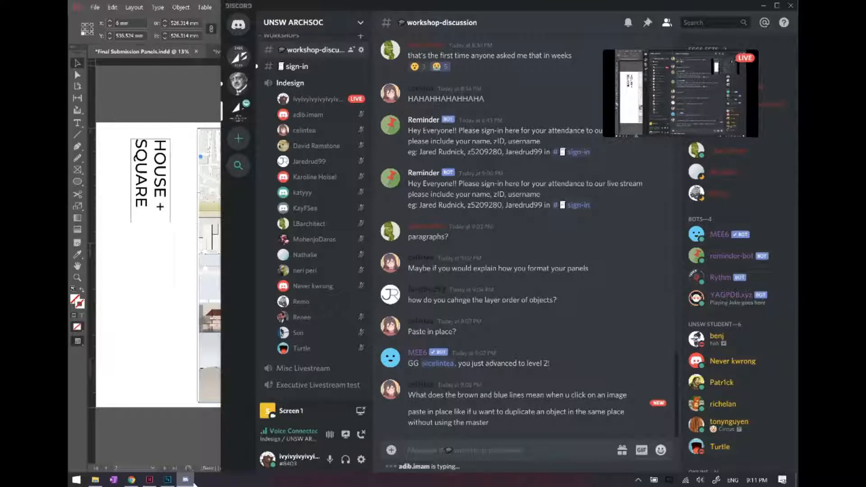
pyautogui.click(157, 319)
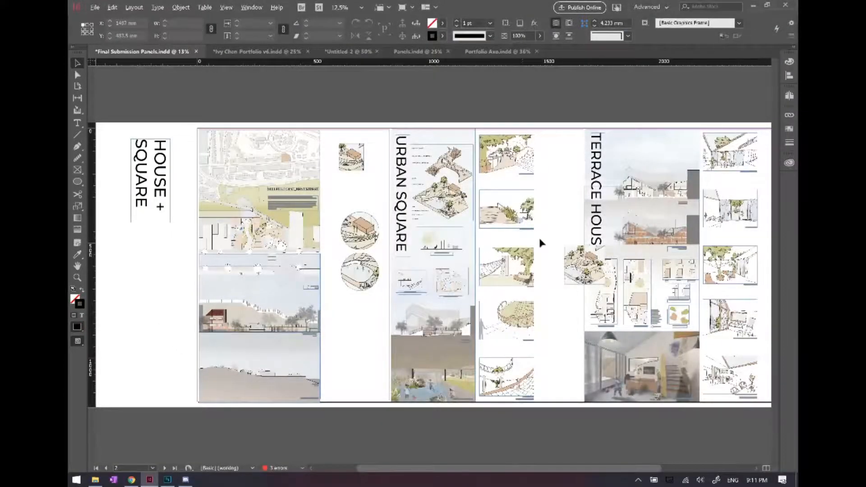
pyautogui.scroll(1, 542, 244)
pyautogui.hscroll(3, 545, 244)
pyautogui.scroll(-3, 406, 304)
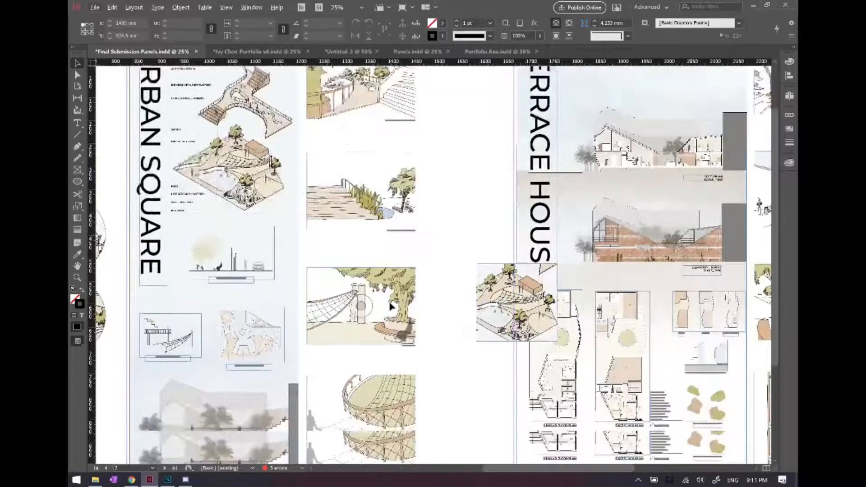
pyautogui.click(180, 481)
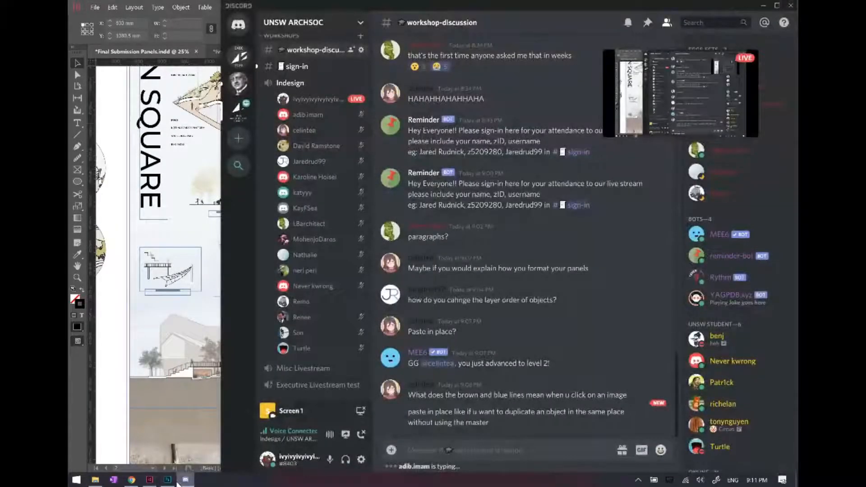
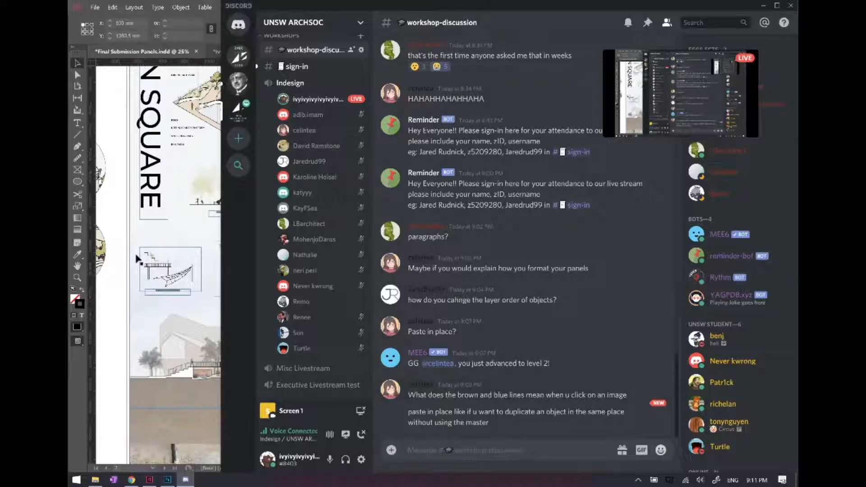
pyautogui.click(125, 306)
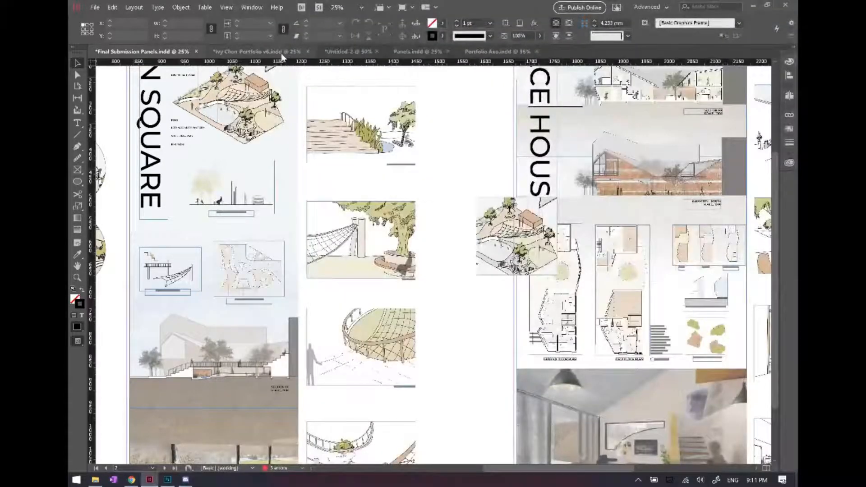
# Switch to the Portfolio v6 document, open its A-Master spread from the page list and select everything on it.
pyautogui.click(257, 52)
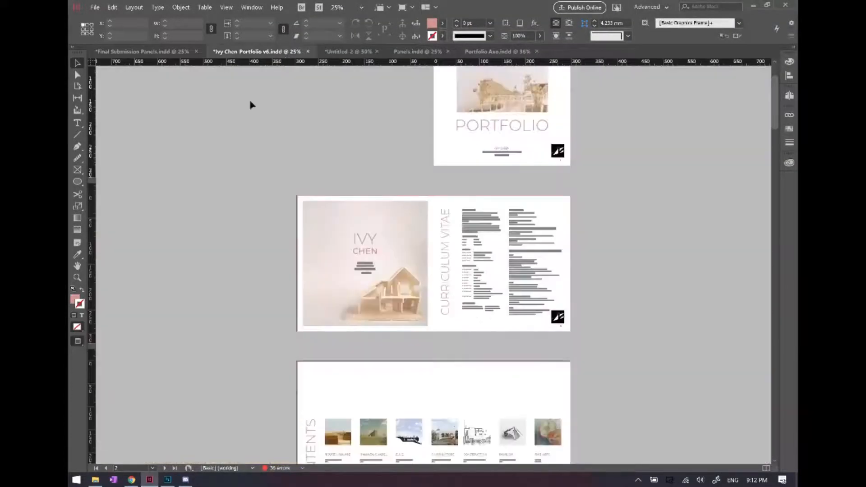
pyautogui.scroll(-3, 576, 393)
pyautogui.scroll(3, 641, 204)
pyautogui.click(795, 51)
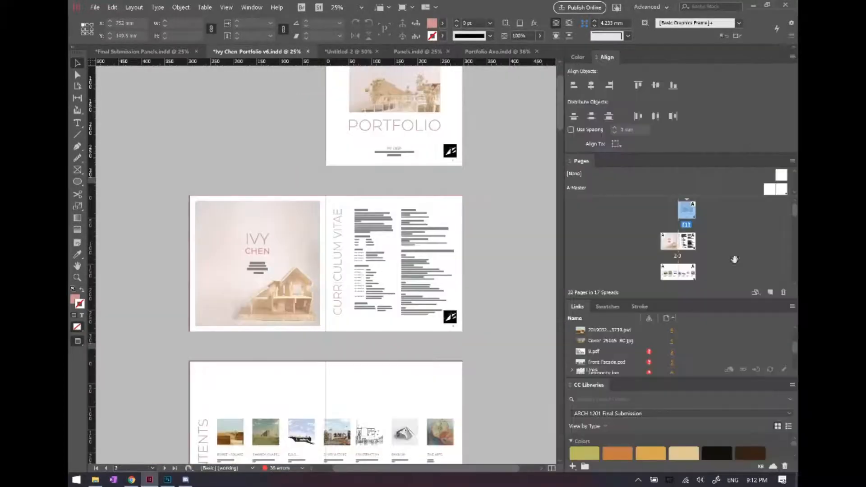
pyautogui.doubleClick(775, 190)
pyautogui.moveTo(529, 338); pyautogui.dragTo(412, 280)
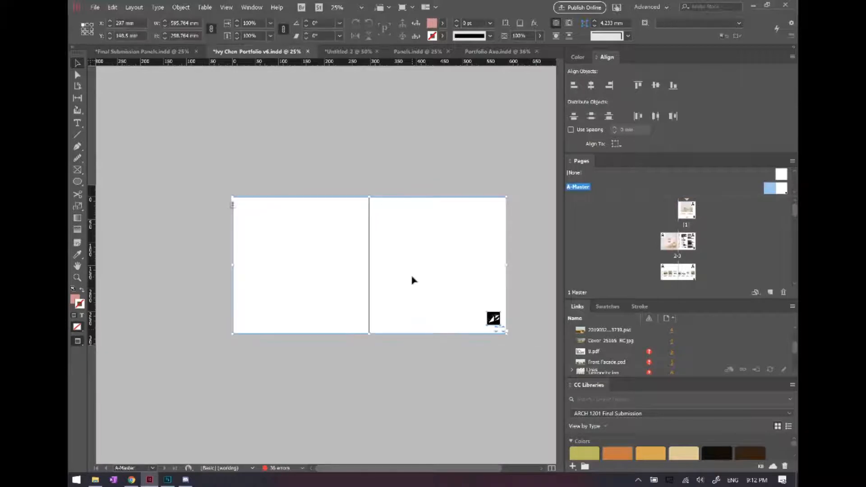
# Delete the black logo and the page-number text frame from the lower-right corner of the A-Master spread.
pyautogui.hotkey('ctrl', '1')
pyautogui.hscroll(4, 329, 303)
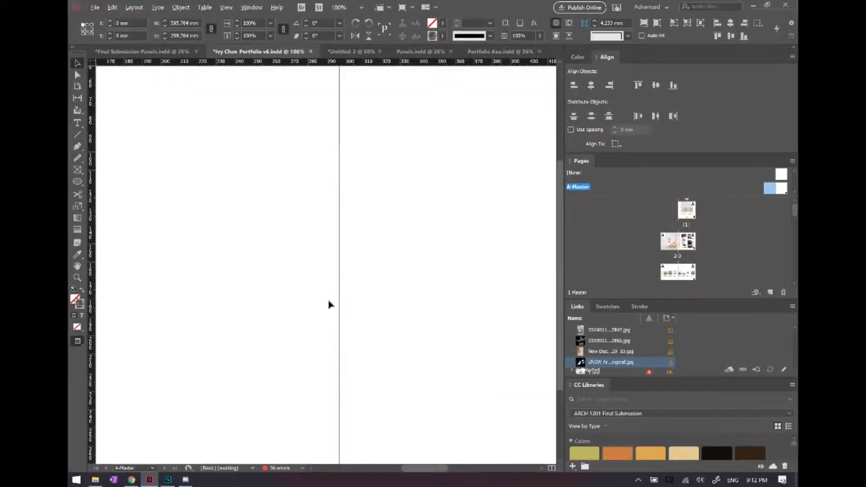
pyautogui.scroll(-3, 329, 303)
pyautogui.hscroll(2, 333, 303)
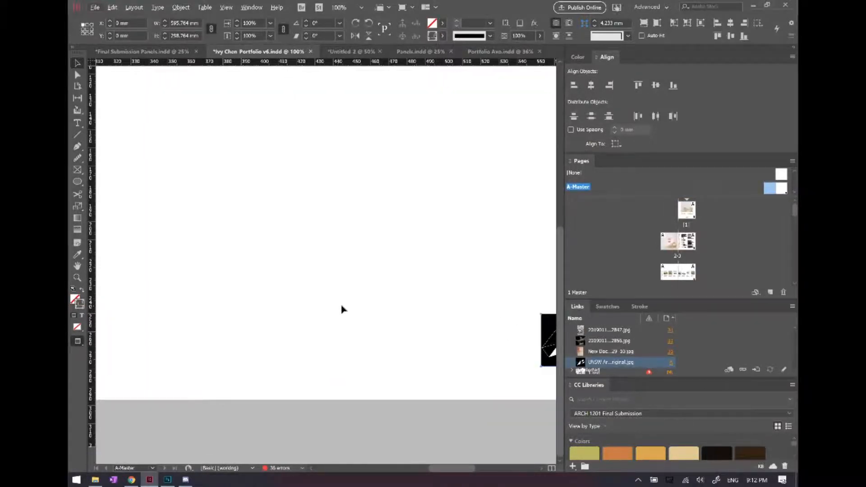
pyautogui.hscroll(2, 342, 309)
pyautogui.click(478, 379)
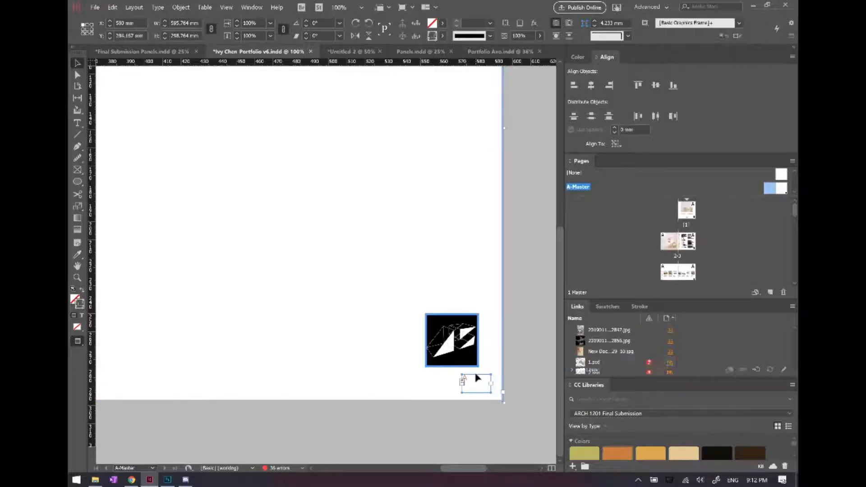
pyautogui.press('Delete')
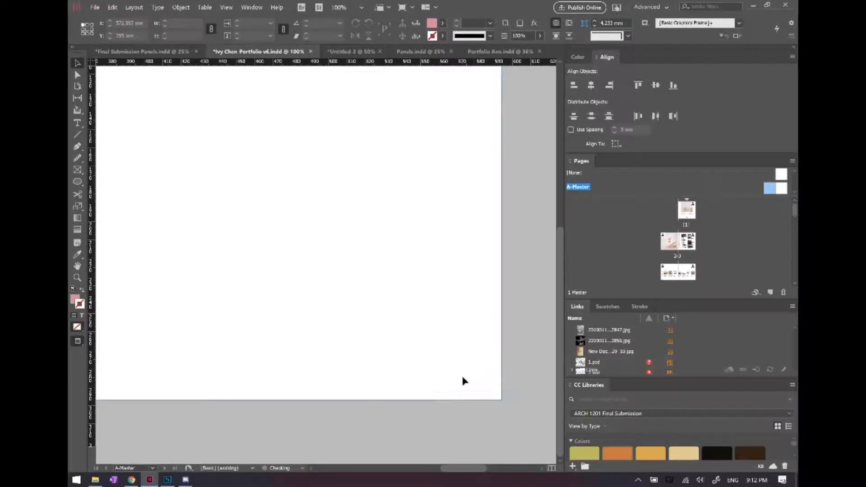
# Return to the first page and look through the portfolio's cover, curriculum vitae, contents and Kent Street spreads.
pyautogui.doubleClick(683, 218)
pyautogui.hotkey('ctrl', '-')
pyautogui.hotkey('ctrl', '-')
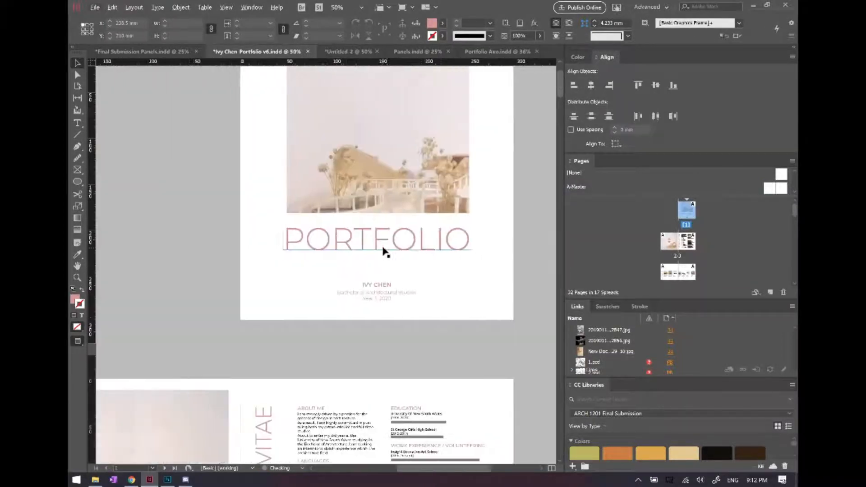
pyautogui.scroll(-2, 383, 251)
pyautogui.scroll(2, 339, 360)
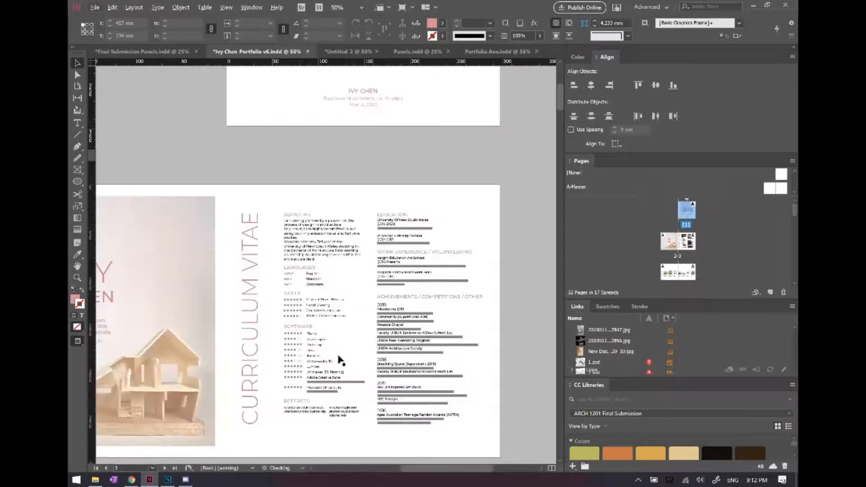
pyautogui.hscroll(-3, 347, 352)
pyautogui.scroll(-8, 339, 301)
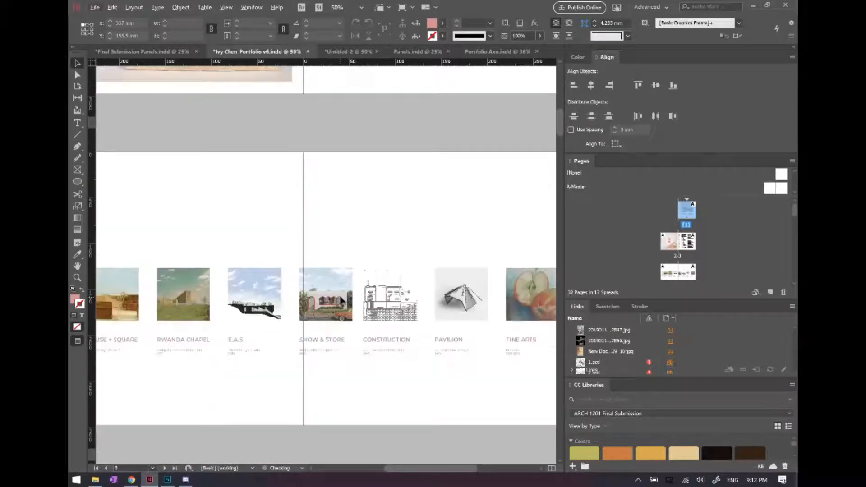
pyautogui.scroll(8, 341, 299)
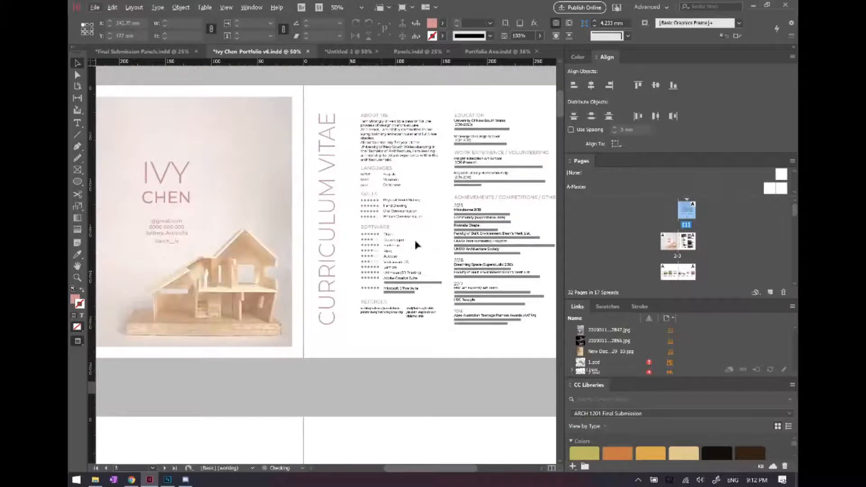
pyautogui.scroll(-5, 413, 271)
pyautogui.scroll(-8, 411, 293)
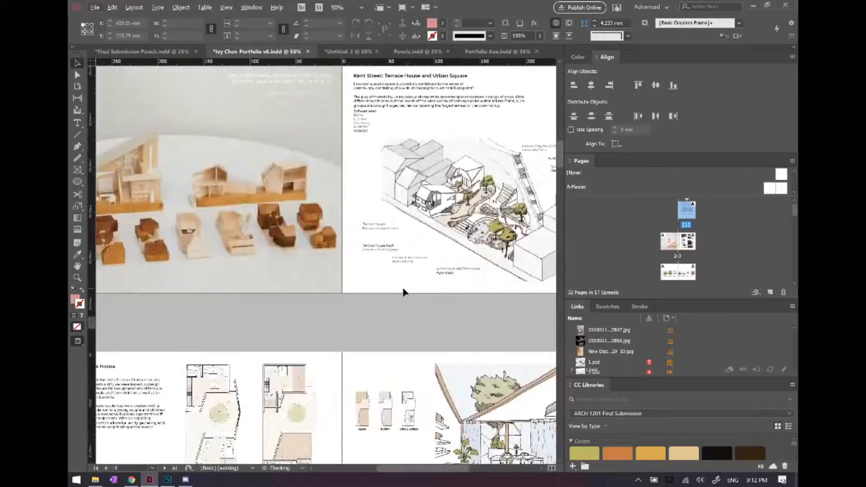
# Examine the House + Square spread, comparing the model photo and its title with the Kent Street text and axonometric on the facing page.
pyautogui.hscroll(-3, 319, 257)
pyautogui.scroll(3, 322, 273)
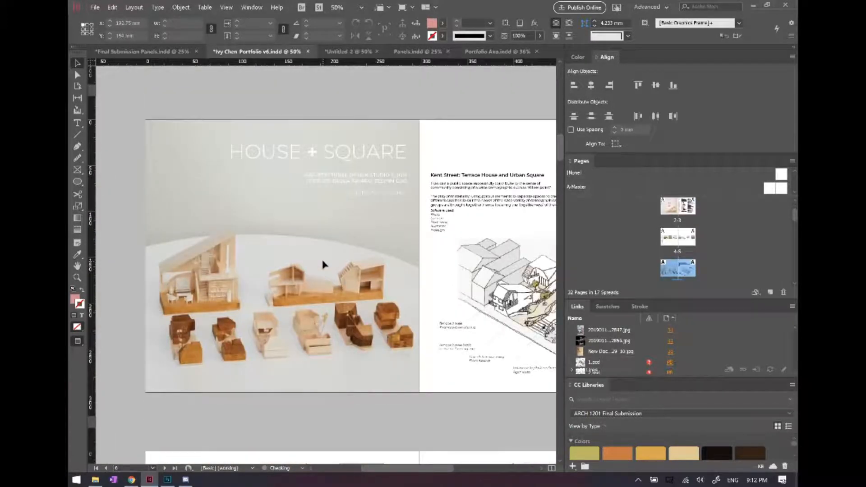
pyautogui.click(323, 264)
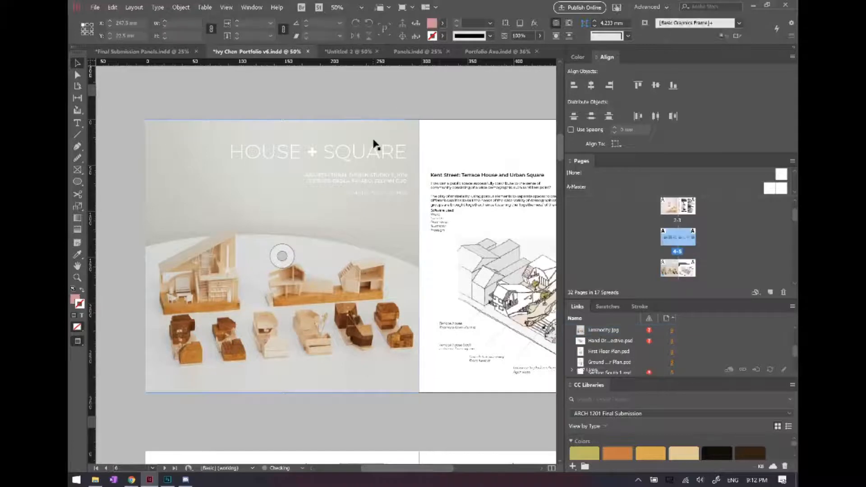
pyautogui.hscroll(3, 374, 141)
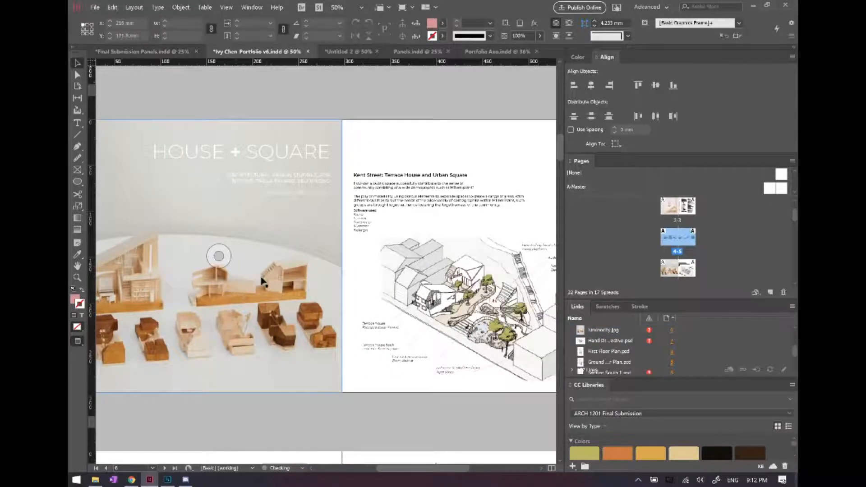
pyautogui.click(388, 163)
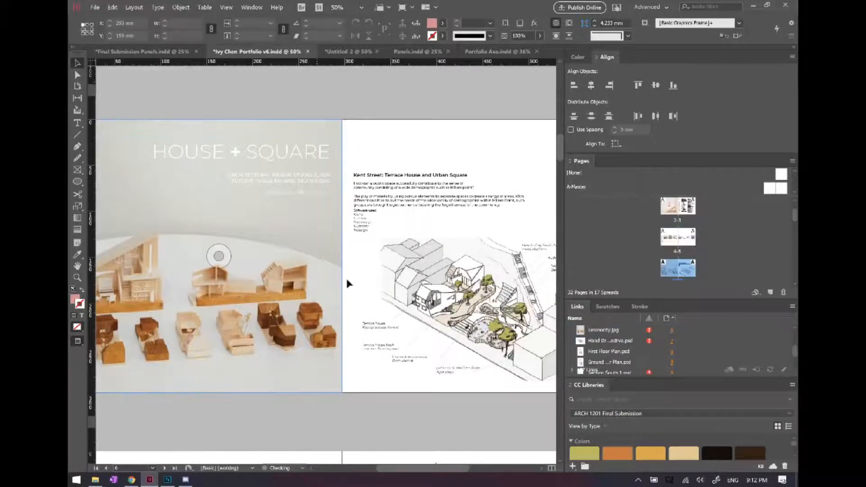
pyautogui.hscroll(-2, 319, 170)
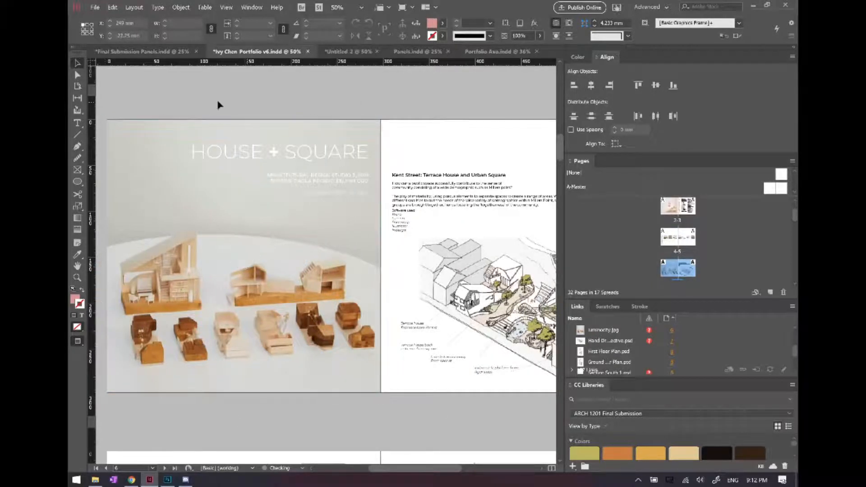
pyautogui.scroll(-2, 329, 201)
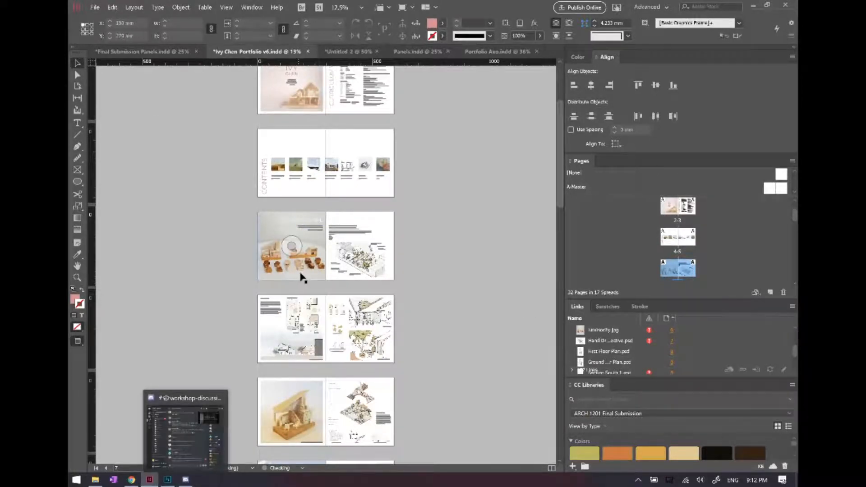
pyautogui.scroll(1, 307, 284)
pyautogui.scroll(1, 343, 191)
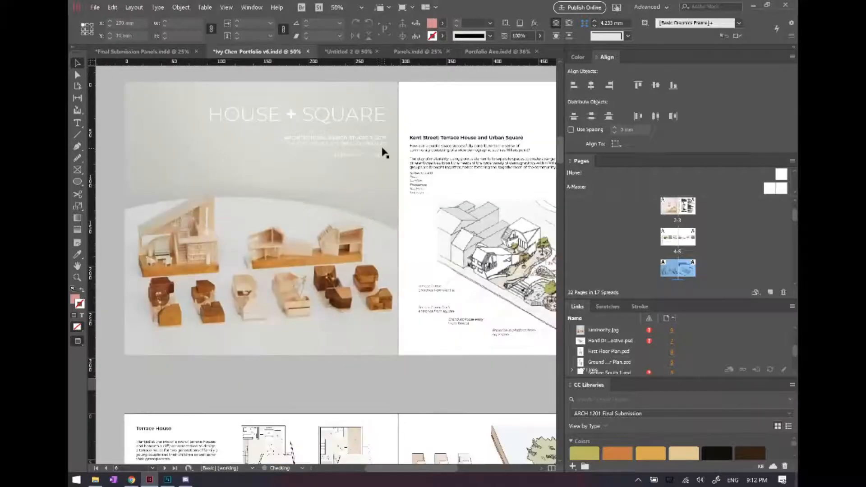
pyautogui.click(344, 231)
# Look through the remaining portfolio spreads, from the Terrace House drawings through Pilgrimage + Focus, Show & Storeroom and Construction to Bottling Plant.
pyautogui.hotkey('ctrl', 'l')
pyautogui.scroll(-4, 280, 355)
pyautogui.scroll(-1, 303, 326)
pyautogui.scroll(-12, 304, 329)
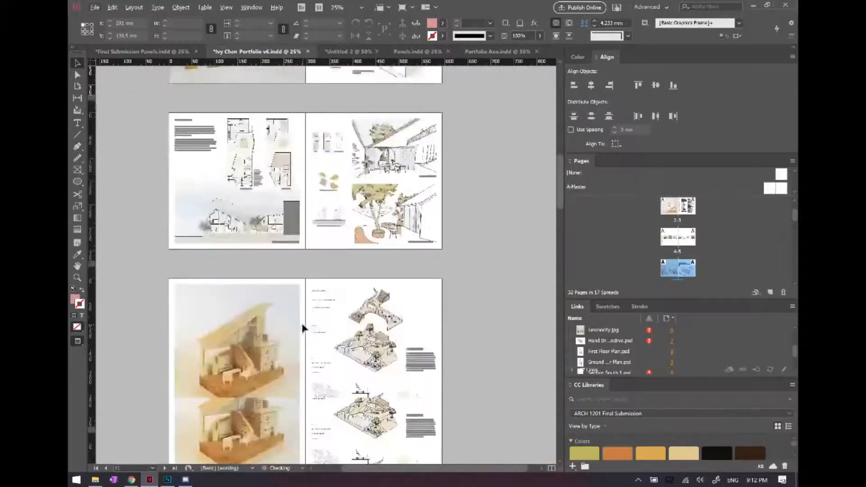
pyautogui.scroll(-2, 314, 329)
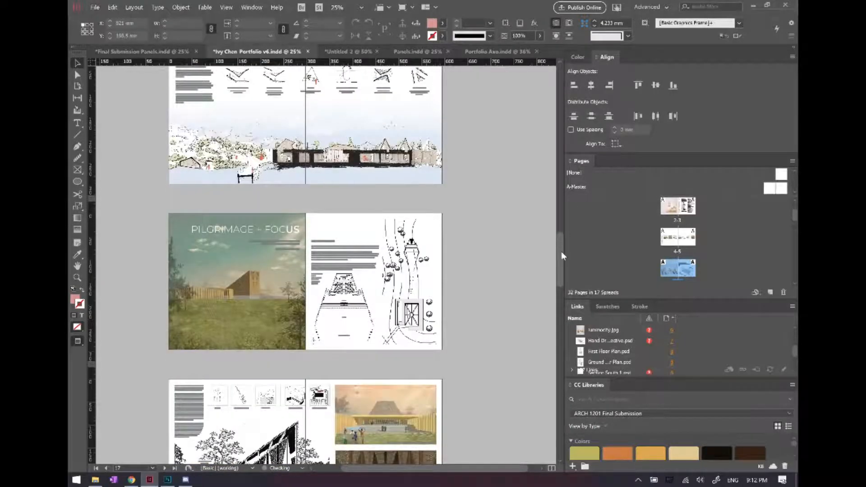
pyautogui.moveTo(561, 251); pyautogui.dragTo(554, 294)
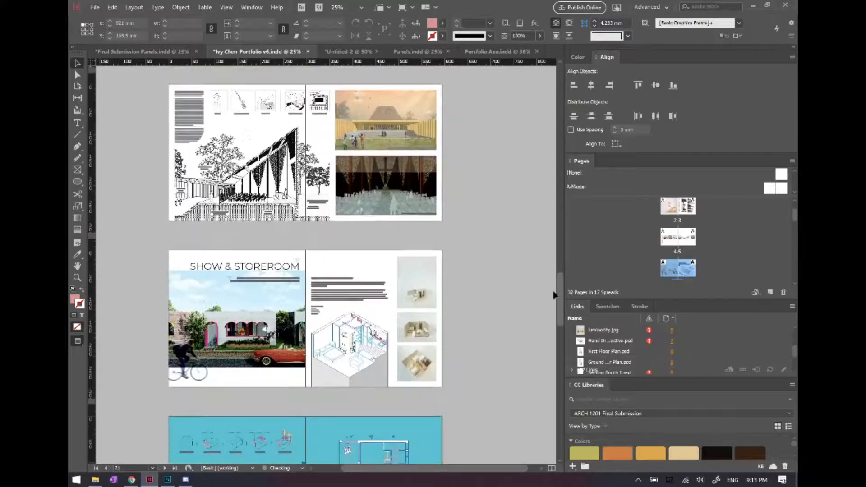
pyautogui.scroll(-1, 485, 299)
pyautogui.scroll(-2, 484, 299)
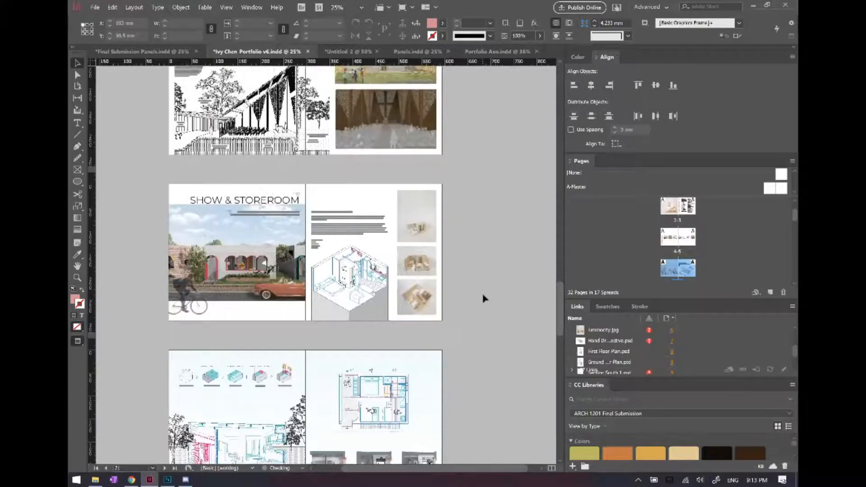
pyautogui.scroll(-1, 421, 333)
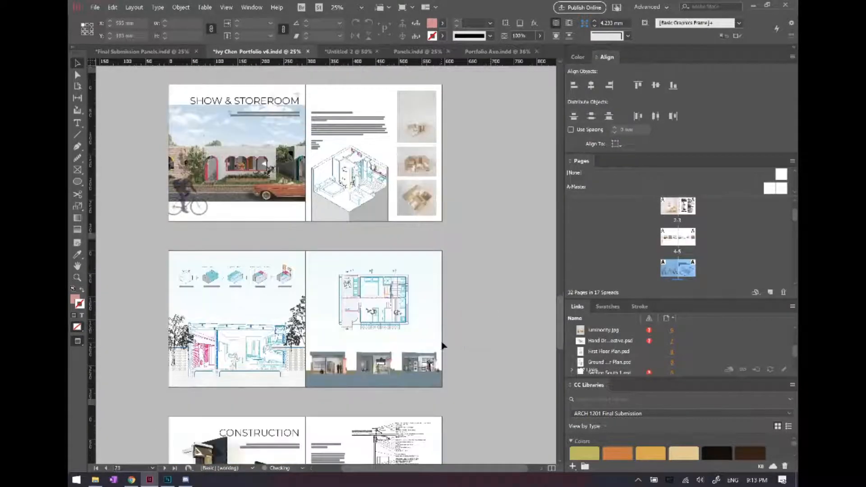
pyautogui.scroll(-2, 431, 355)
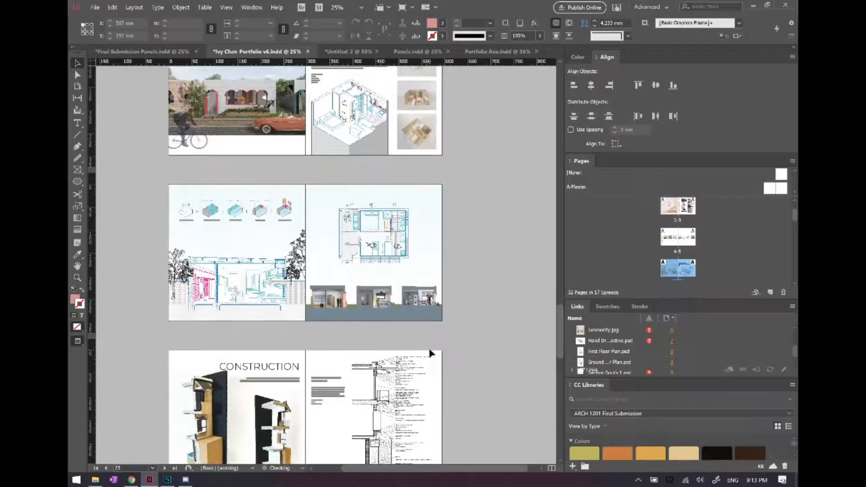
pyautogui.scroll(1, 430, 354)
pyautogui.scroll(-2, 436, 327)
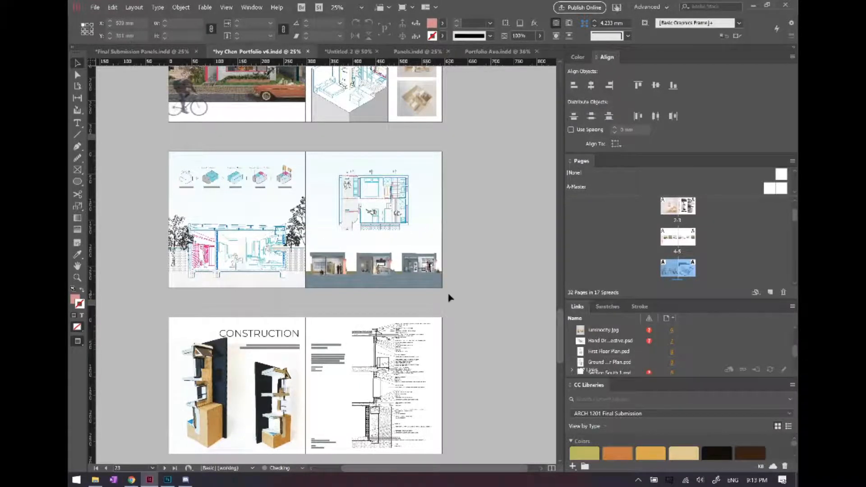
pyautogui.scroll(-12, 450, 298)
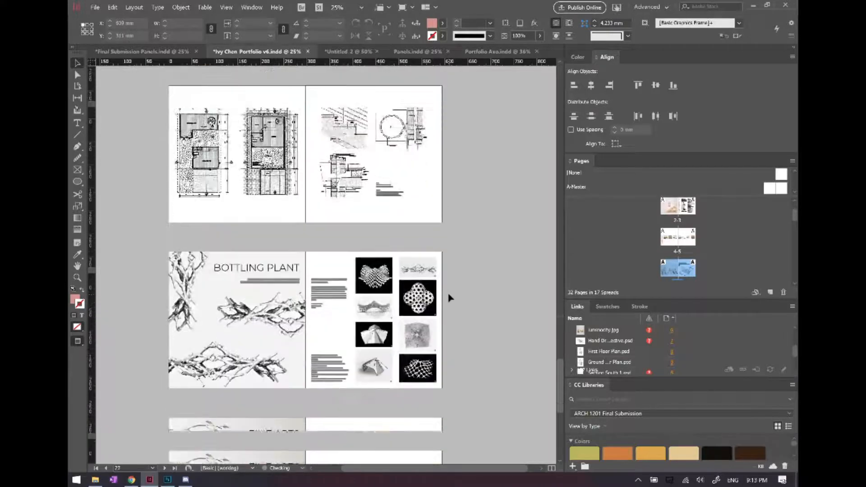
pyautogui.scroll(-1, 338, 370)
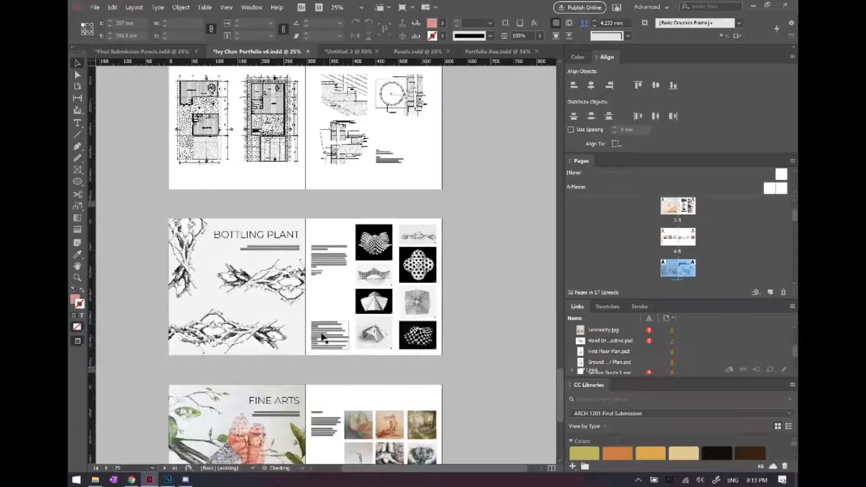
# Inspect the font styles used for the body paragraph and the Bacardi Bottling Plant heading on the Bottling Plant spread.
pyautogui.scroll(2, 332, 323)
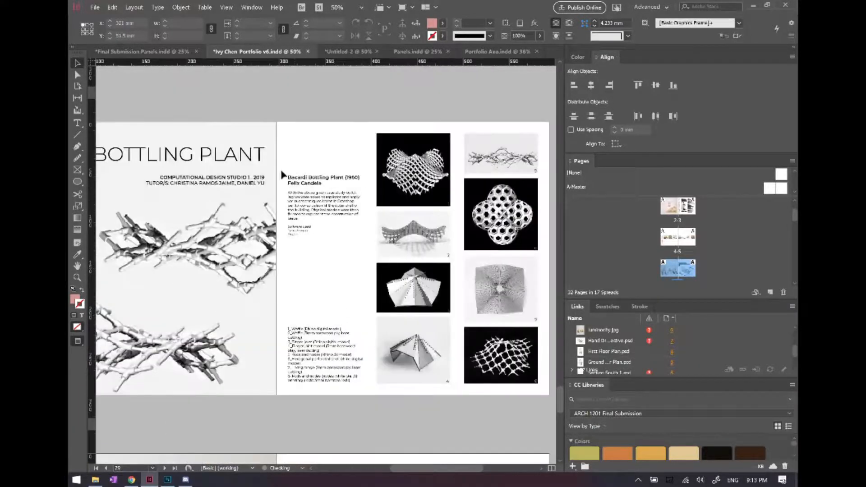
pyautogui.scroll(1, 317, 187)
pyautogui.scroll(1, 315, 198)
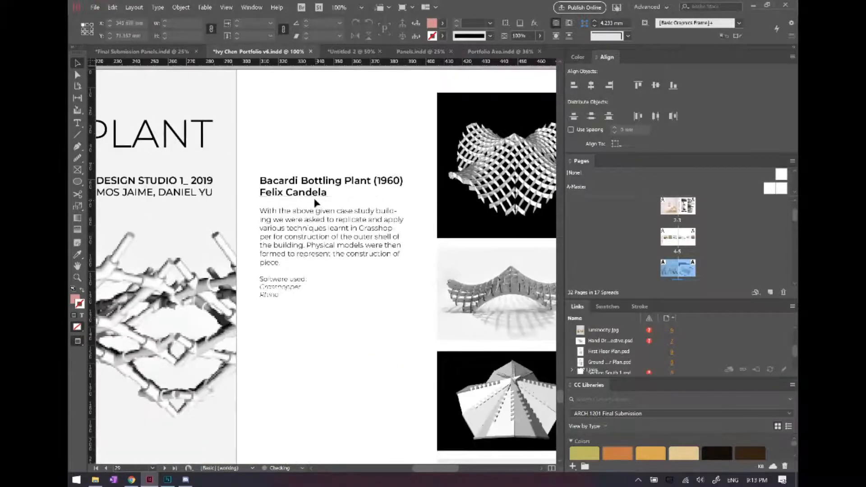
pyautogui.tripleClick(319, 218)
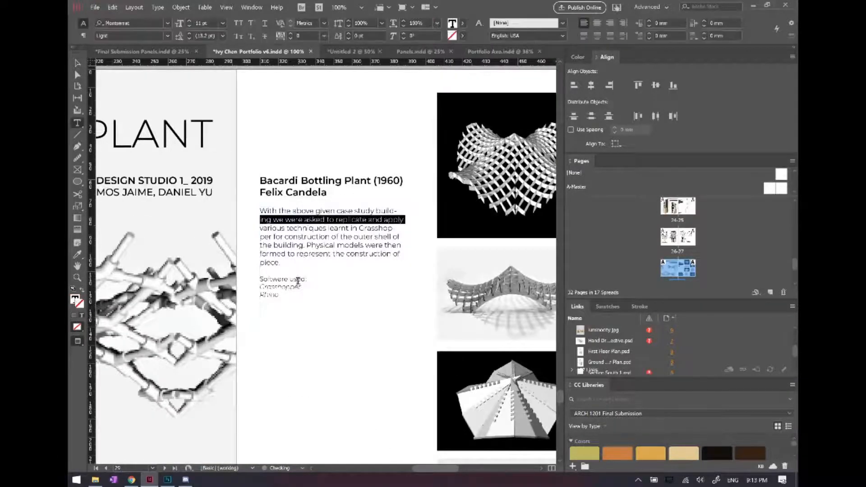
pyautogui.moveTo(319, 286); pyautogui.dragTo(234, 202)
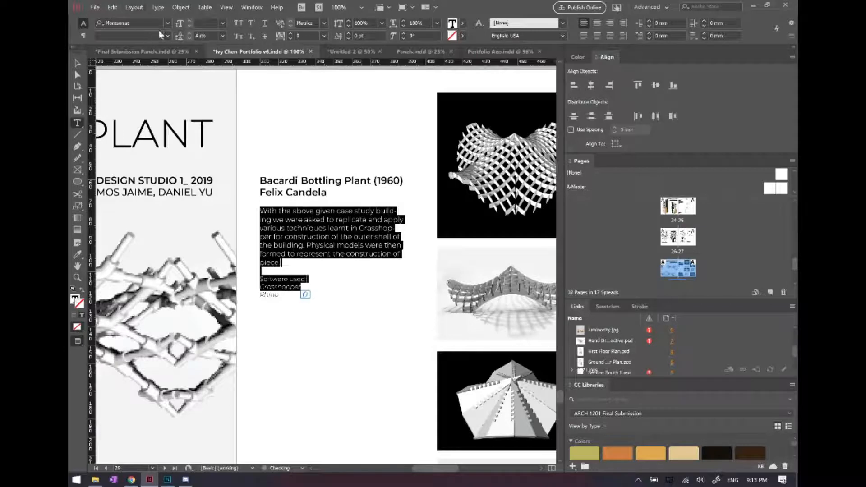
pyautogui.click(323, 249)
pyautogui.moveTo(306, 263); pyautogui.dragTo(260, 210)
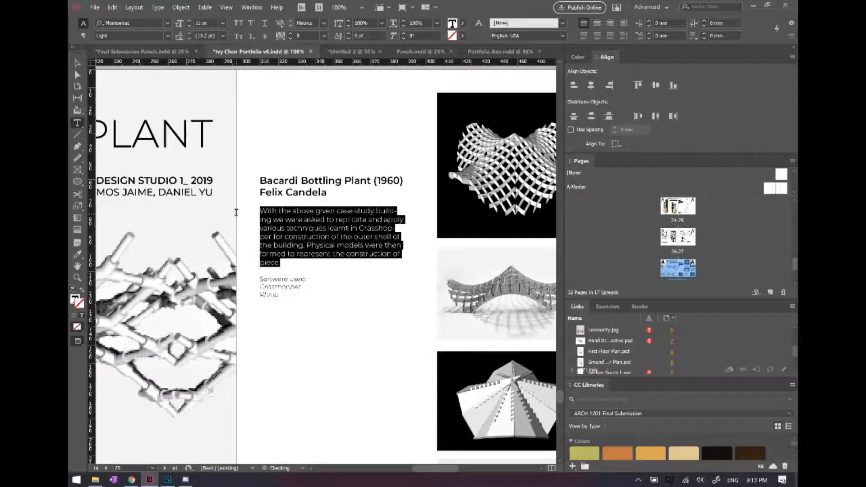
pyautogui.click(167, 36)
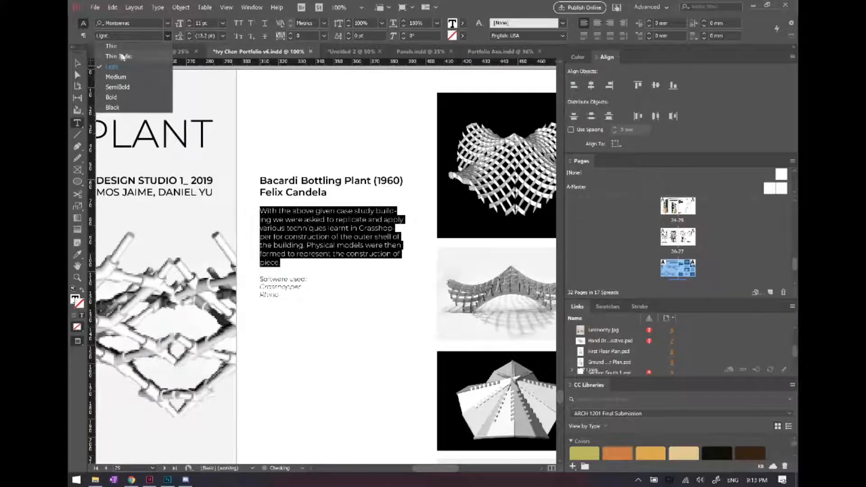
pyautogui.click(312, 223)
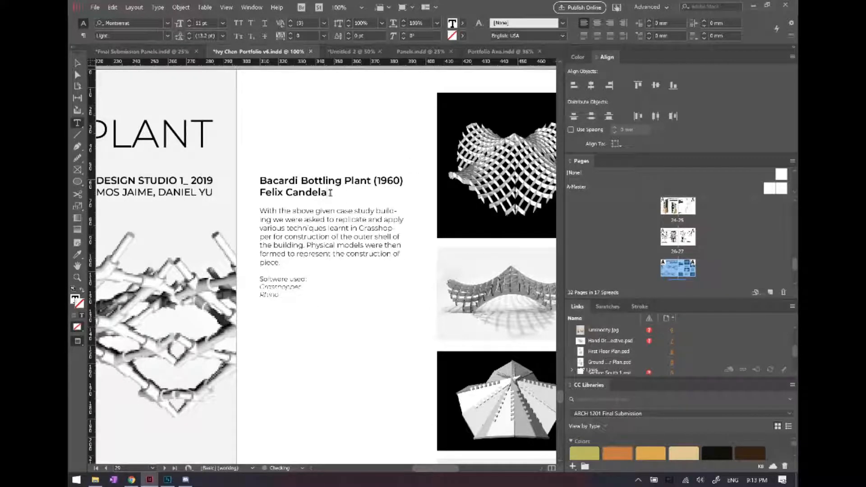
pyautogui.moveTo(331, 193); pyautogui.dragTo(246, 170)
pyautogui.click(170, 37)
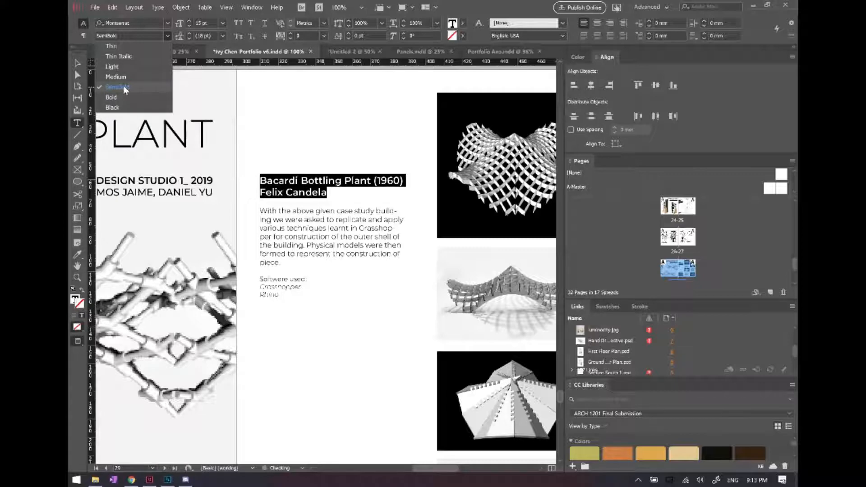
# Set the font style of the body paragraph under the Bacardi Bottling Plant heading to Light.
pyautogui.click(298, 244)
pyautogui.moveTo(276, 269); pyautogui.dragTo(229, 202)
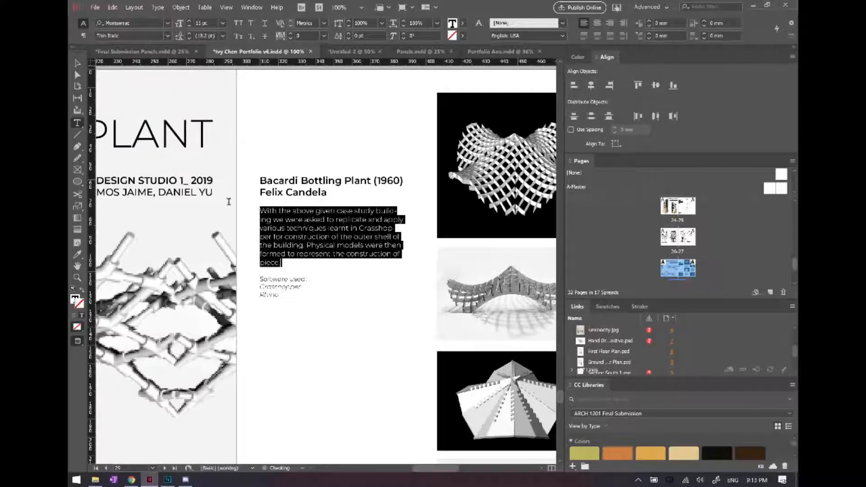
pyautogui.click(164, 36)
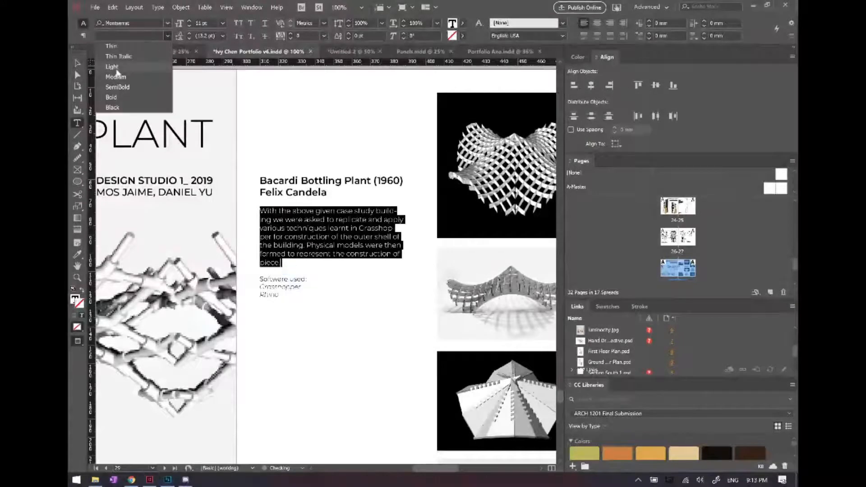
pyautogui.click(114, 66)
# Select the software-used lines below the Bottling Plant paragraph and check their font style, leaving it as is.
pyautogui.click(312, 279)
pyautogui.moveTo(290, 297); pyautogui.dragTo(248, 276)
pyautogui.click(166, 36)
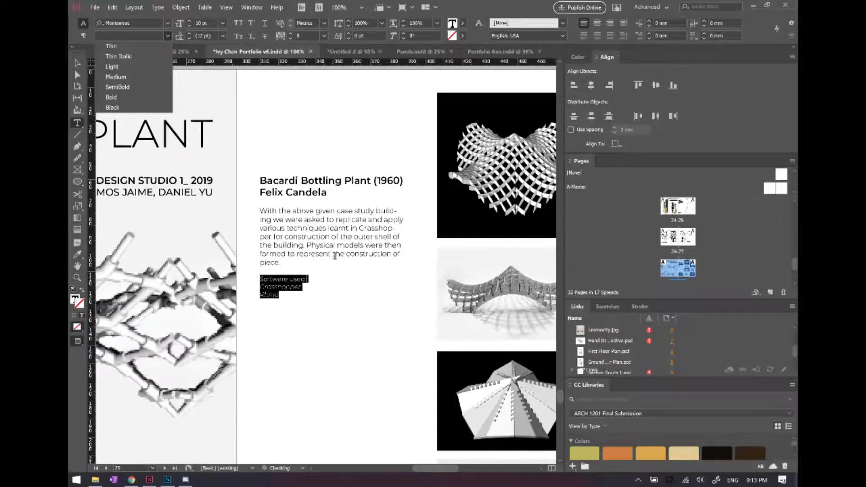
pyautogui.press('Escape')
pyautogui.hotkey('ctrl', '-')
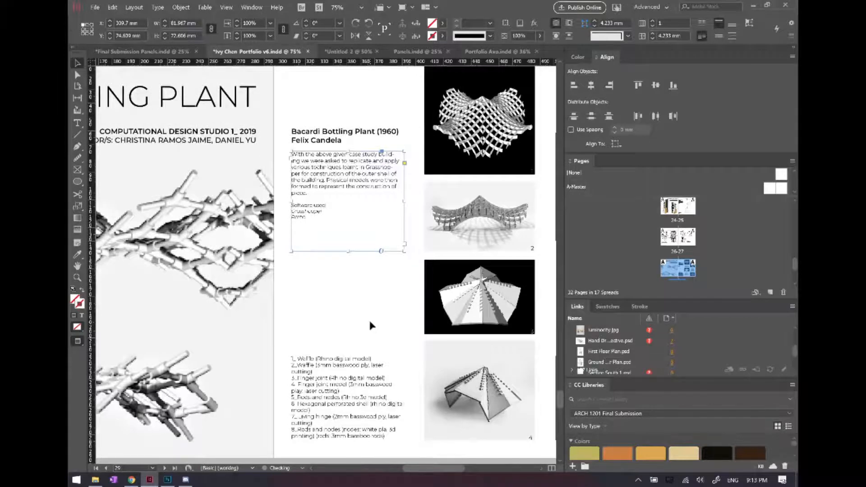
# Check the workshop-discussion channel in Discord for new questions and return to the Bottling Plant spread in InDesign.
pyautogui.hscroll(-3, 370, 326)
pyautogui.hotkey('ctrl', '-')
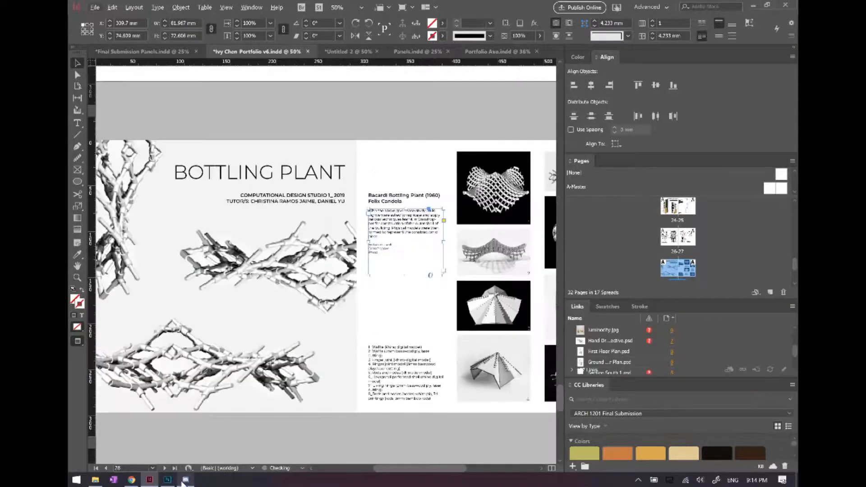
pyautogui.click(185, 480)
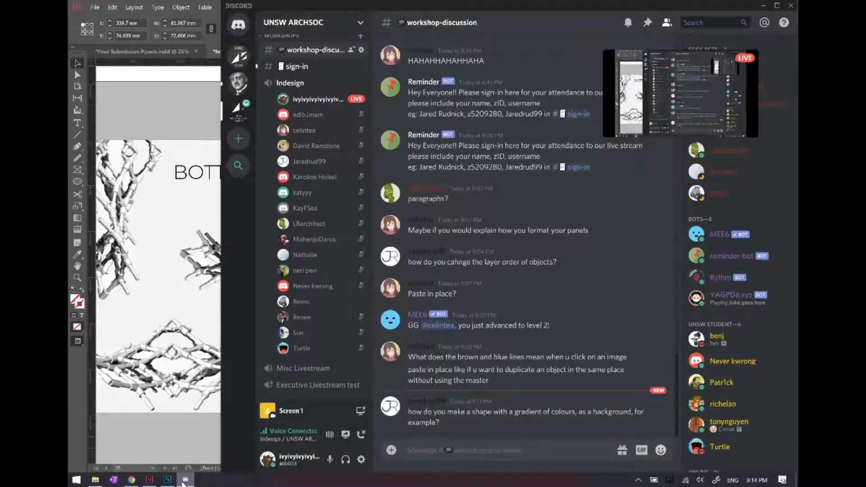
pyautogui.click(185, 480)
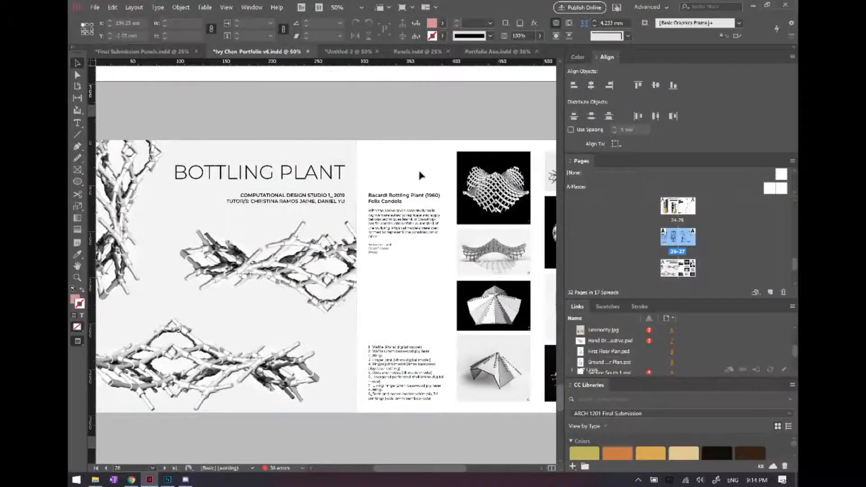
# Switch to the Final Submission Panels document and go to the blank column beside the platform drawings.
pyautogui.click(155, 49)
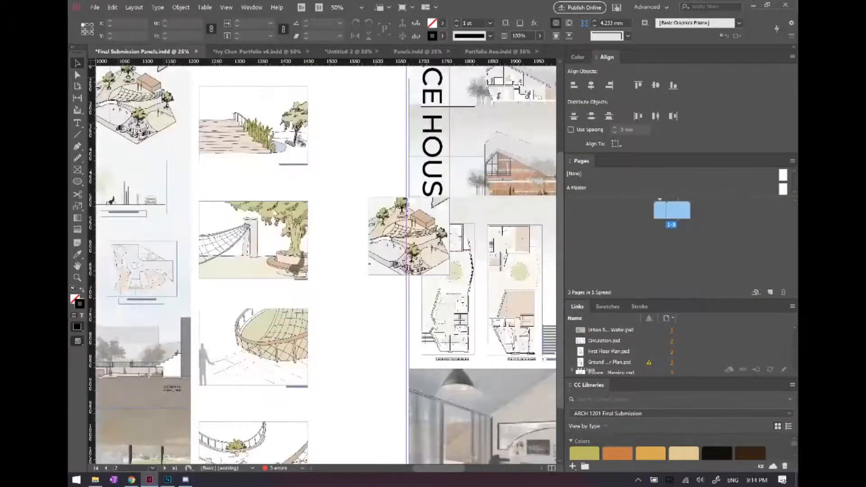
pyautogui.scroll(-3, 380, 306)
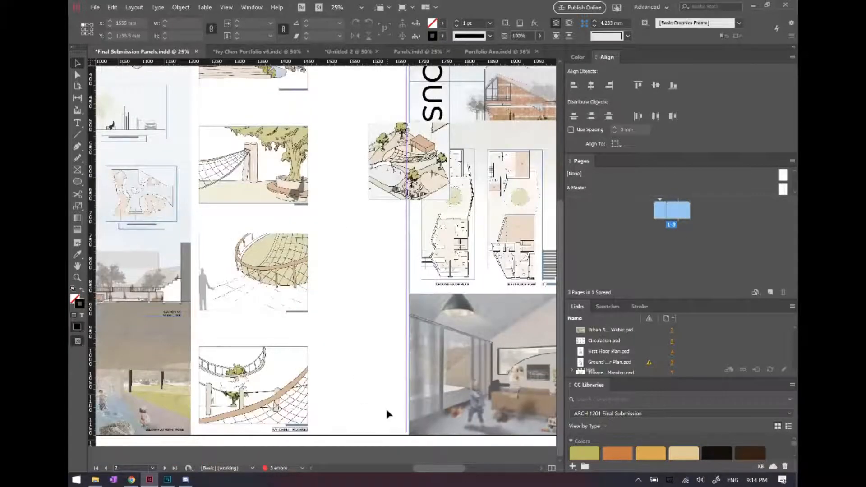
pyautogui.keyDown('alt'); pyautogui.scroll(2, 388, 406); pyautogui.keyUp('alt')
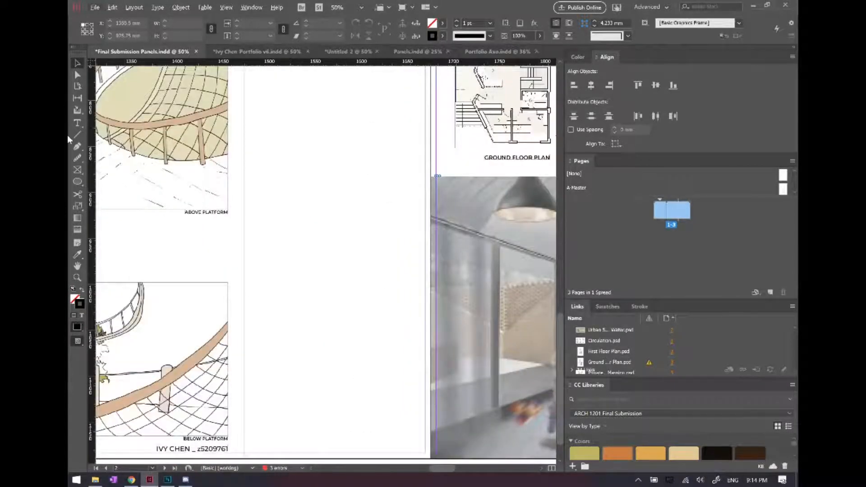
pyautogui.click(80, 183)
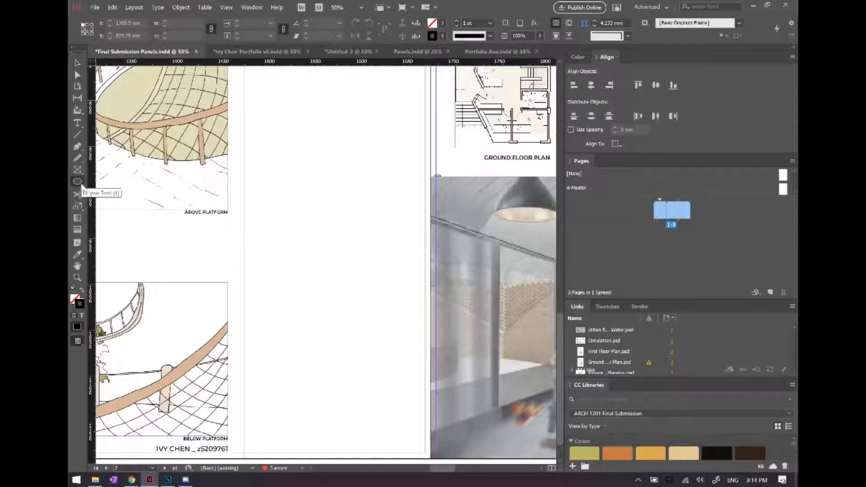
pyautogui.click(375, 239)
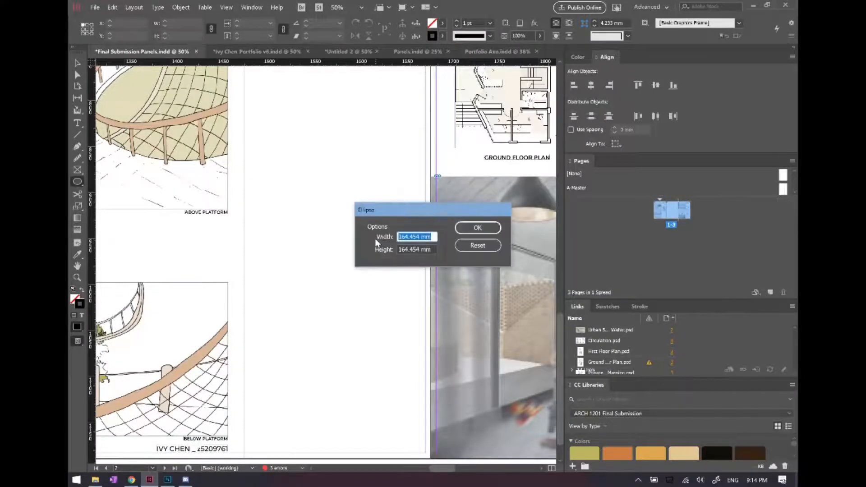
pyautogui.click(478, 245)
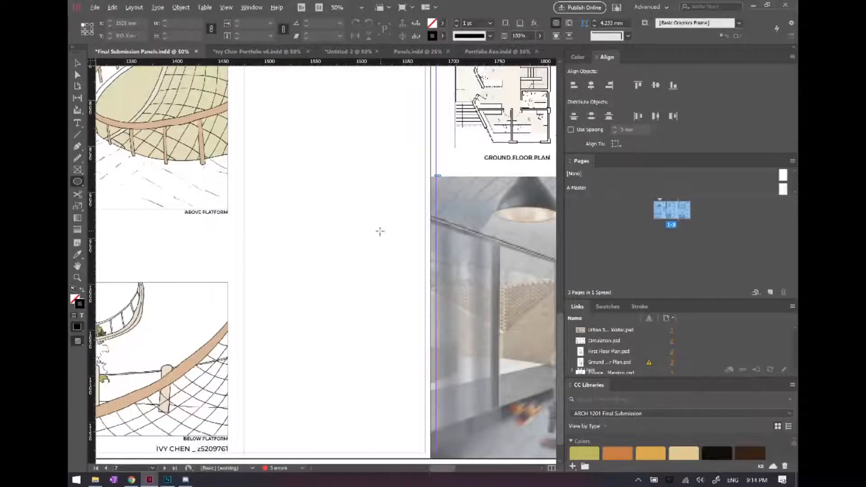
pyautogui.click(342, 237)
pyautogui.click(478, 245)
# Draw a rectangle about 165 by 136.5 mm in the blank column and swap its fill and stroke for a black fill.
pyautogui.moveTo(72, 184); pyautogui.dragTo(135, 191)
pyautogui.moveTo(258, 188); pyautogui.dragTo(410, 313)
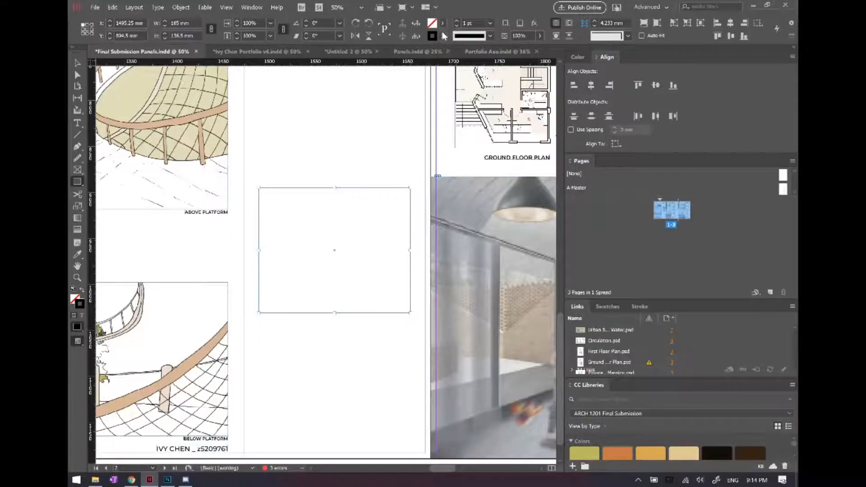
pyautogui.click(443, 36)
pyautogui.click(344, 46)
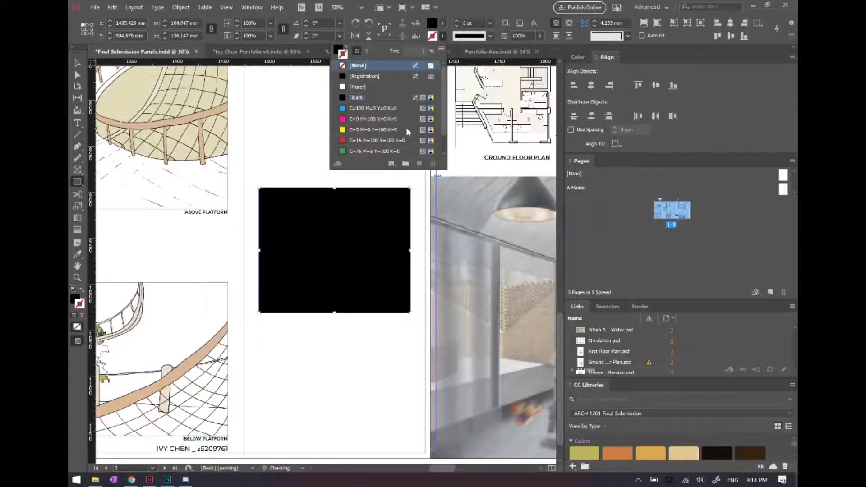
pyautogui.click(354, 342)
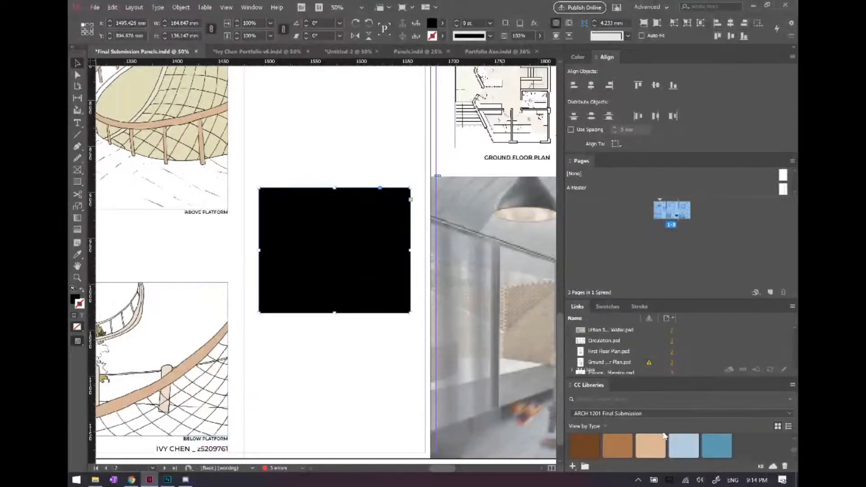
# Fill the rectangle with the light blue library colour Swatch 13 and set its stroke to None.
pyautogui.scroll(-2, 721, 442)
pyautogui.click(686, 447)
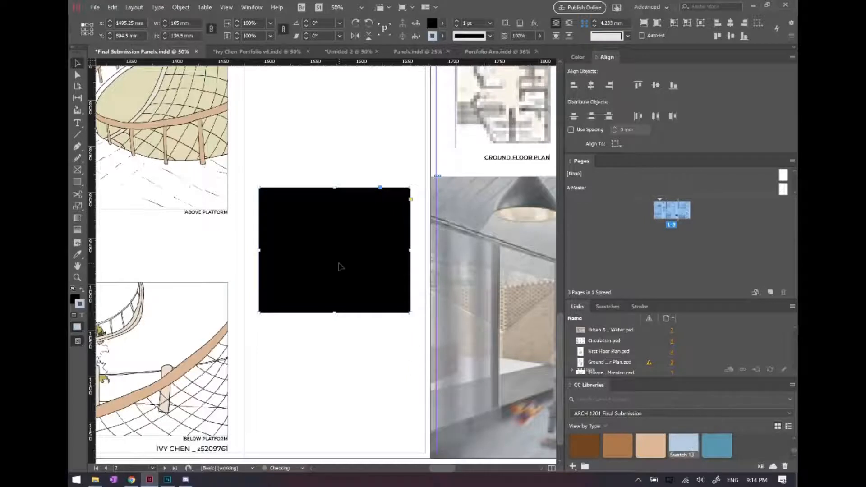
pyautogui.click(352, 360)
pyautogui.moveTo(349, 216); pyautogui.dragTo(347, 221)
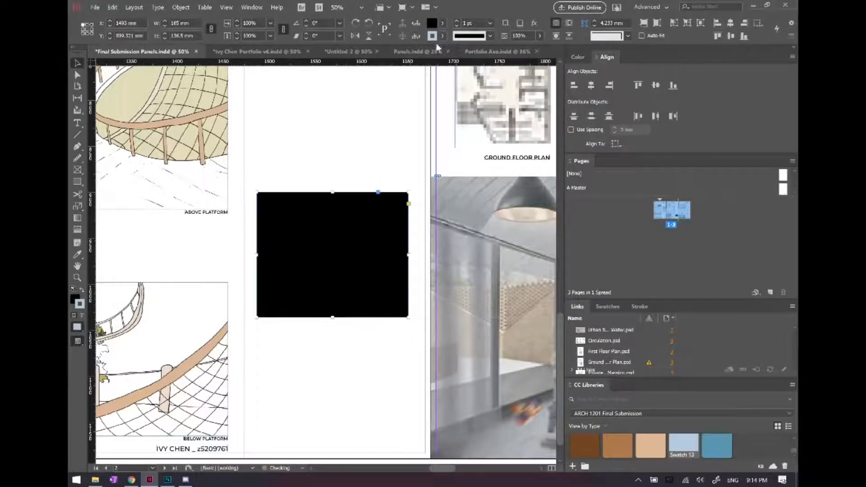
pyautogui.click(443, 36)
pyautogui.click(347, 47)
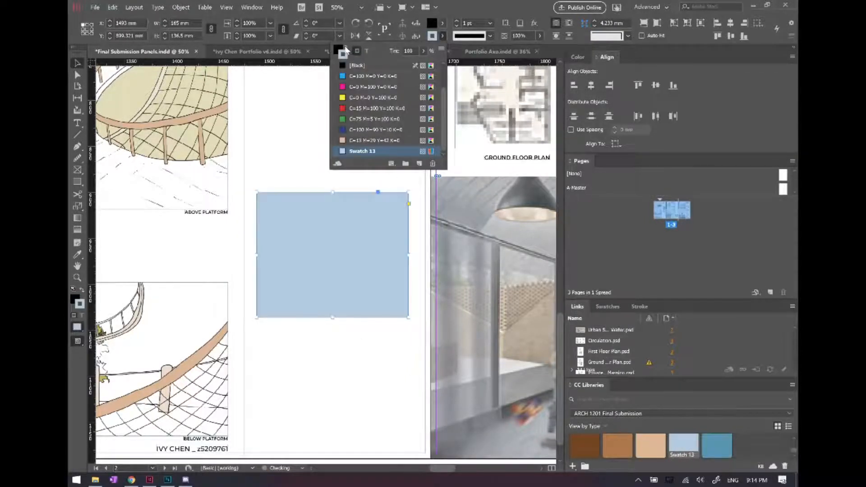
pyautogui.click(436, 38)
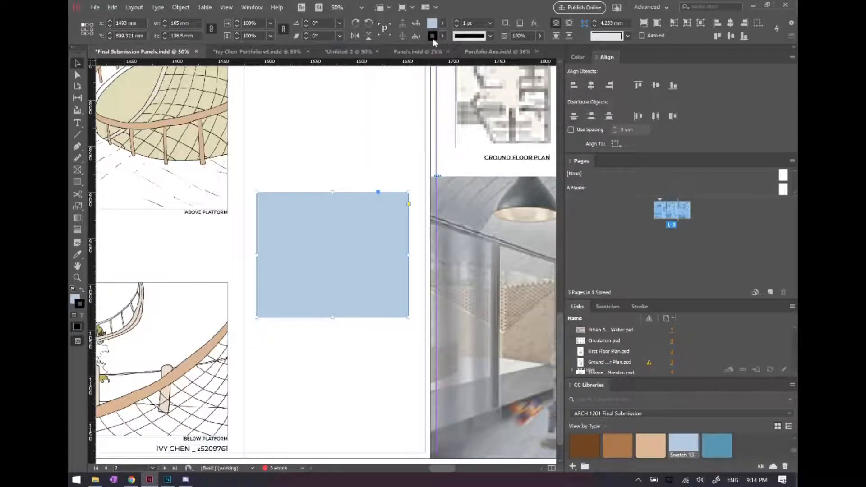
pyautogui.click(436, 38)
pyautogui.click(363, 66)
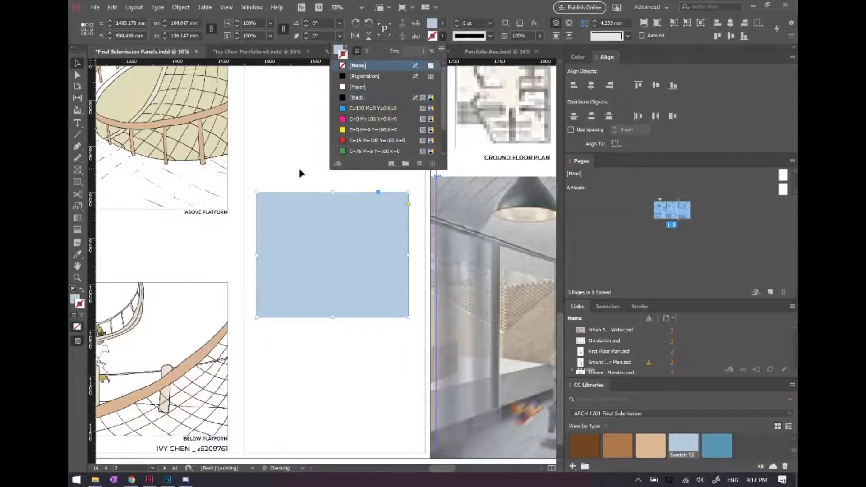
# Apply a Directional Feather with a top width of 30 mm to the blue rectangle and shift the rectangle slightly right and down.
pyautogui.rightClick(367, 284)
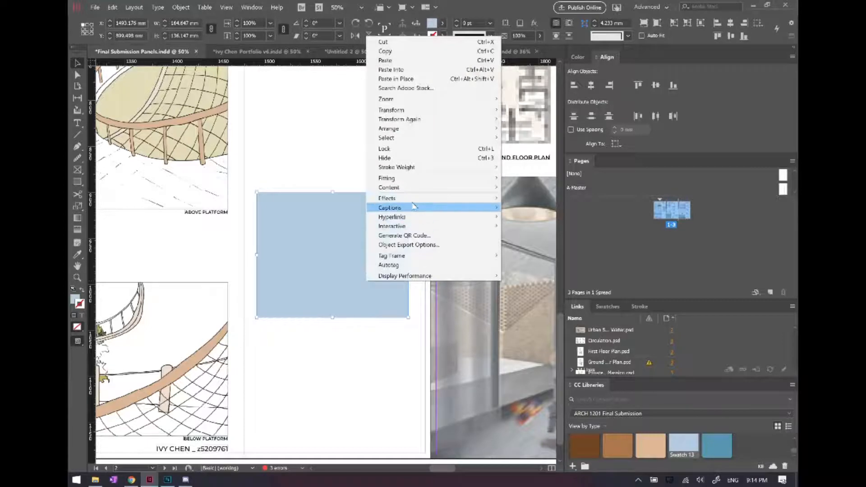
pyautogui.moveTo(415, 199)
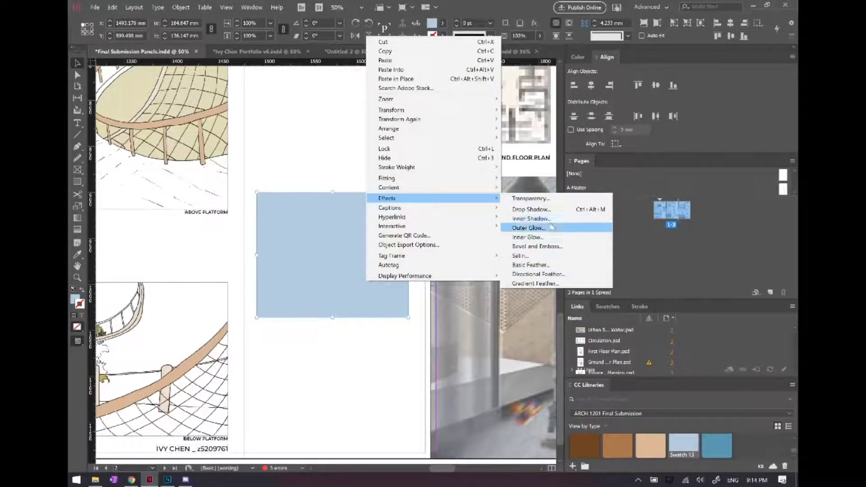
pyautogui.click(539, 274)
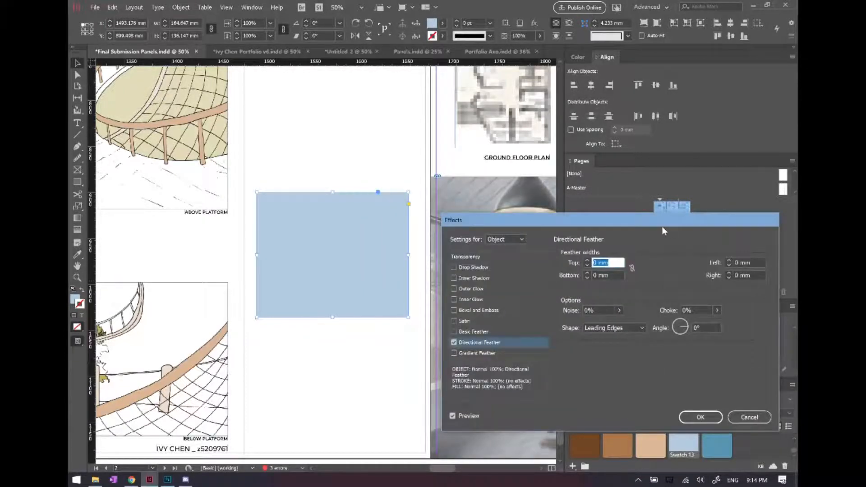
pyautogui.moveTo(662, 226); pyautogui.dragTo(664, 122)
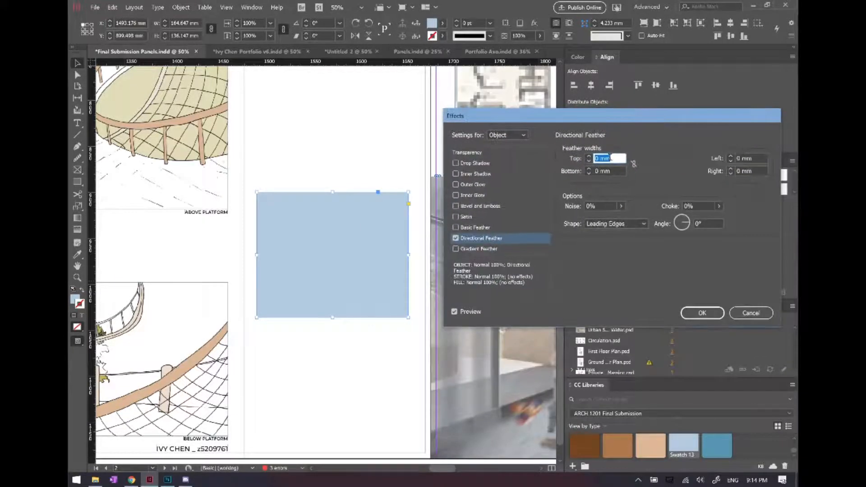
pyautogui.write('30')
pyautogui.click(702, 312)
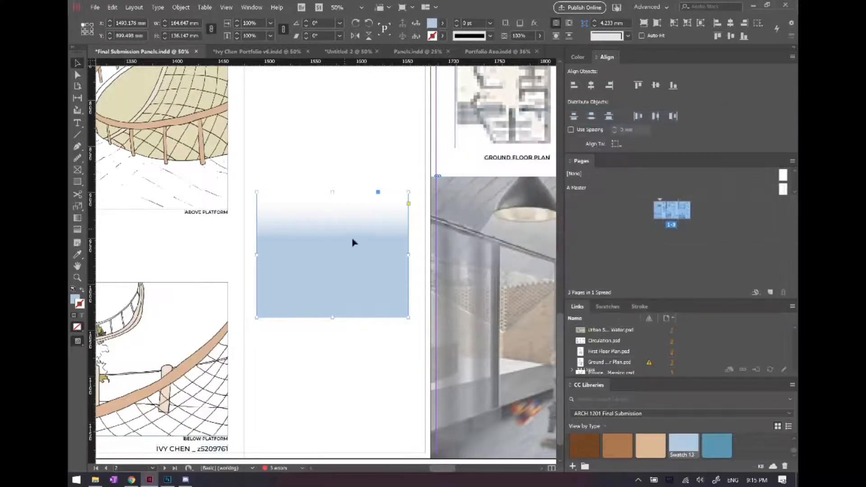
pyautogui.moveTo(361, 246); pyautogui.dragTo(382, 254)
# Try a Drop Shadow effect on the feathered rectangle.
pyautogui.rightClick(382, 253)
pyautogui.moveTo(497, 170)
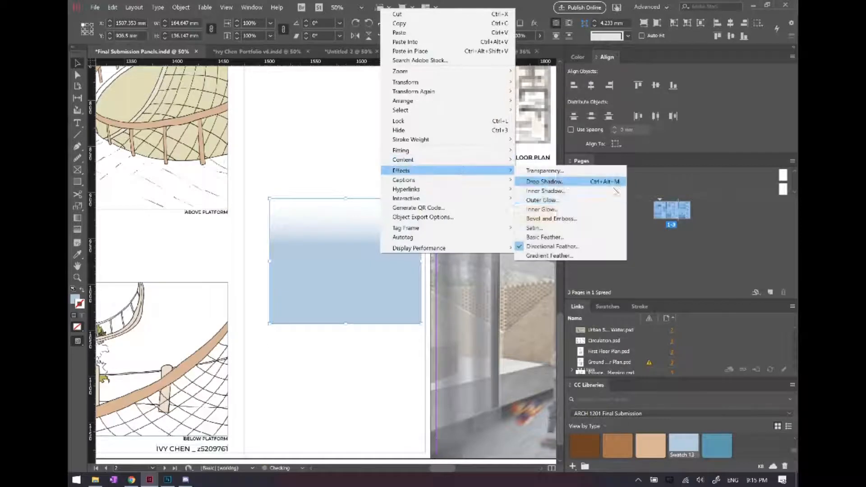
pyautogui.click(565, 183)
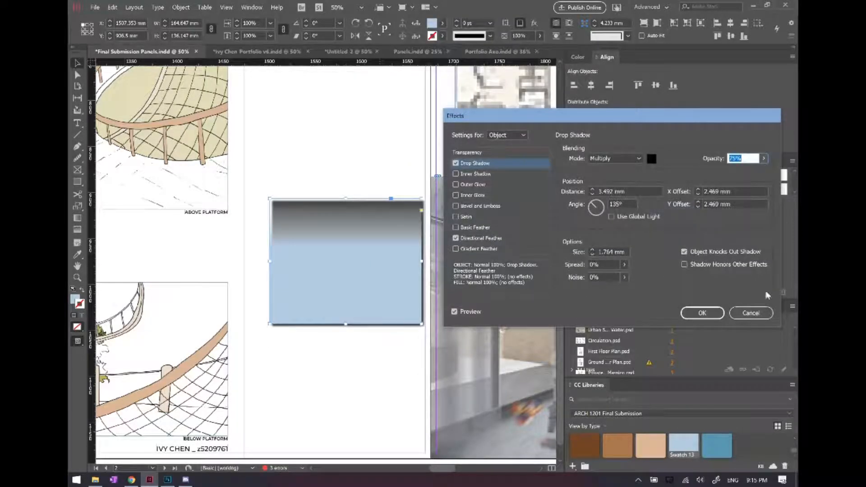
pyautogui.click(751, 313)
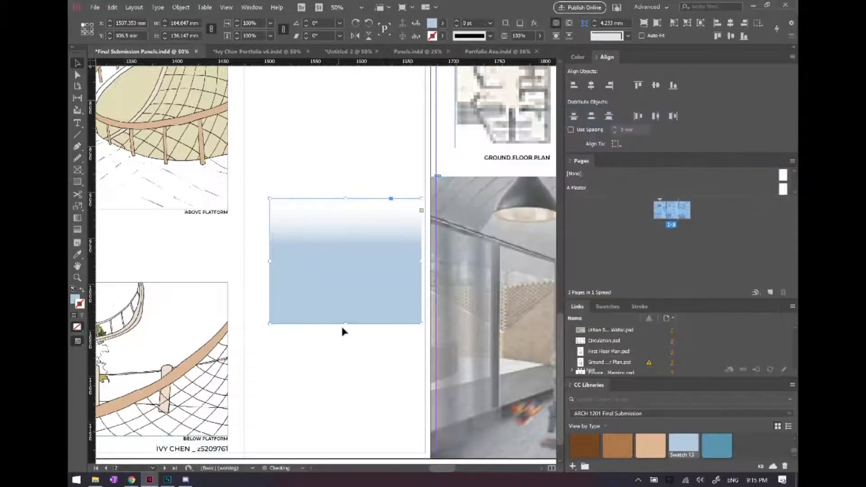
# Add a text frame about 132 by 54 mm below the blue rectangle with the placeholder text "sdkcjsdcjsdncijd nndc".
pyautogui.press('t')
pyautogui.moveTo(281, 342); pyautogui.dragTo(403, 391)
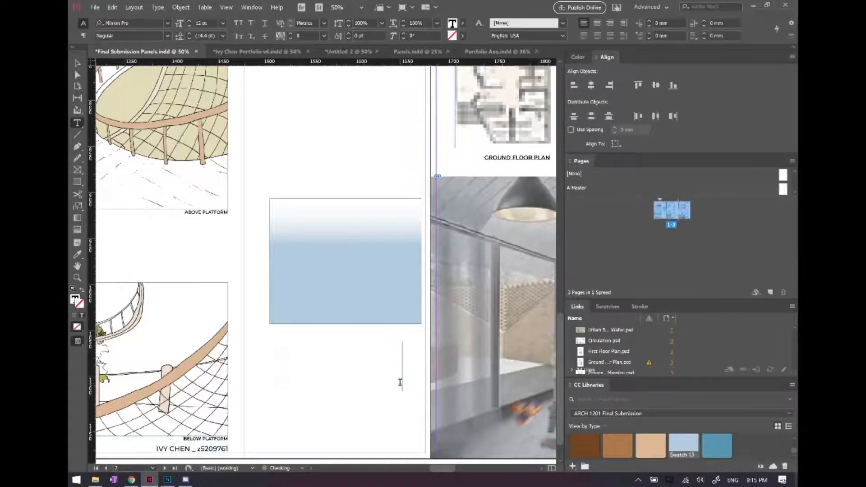
pyautogui.write('sdfkjgsdkjgsdnj')
# Set the placeholder text to Avenir LT Std 45 Book at 36 pt.
pyautogui.hotkey('ctrl', 'a')
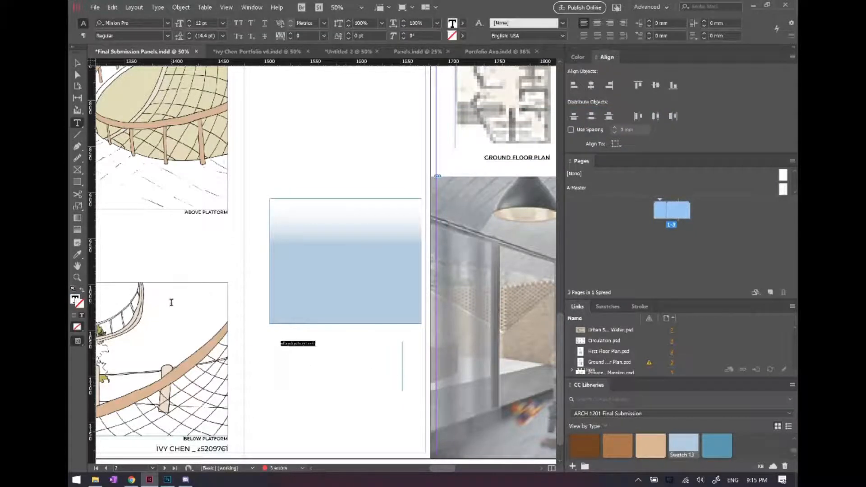
pyautogui.click(156, 22)
pyautogui.write('ave')
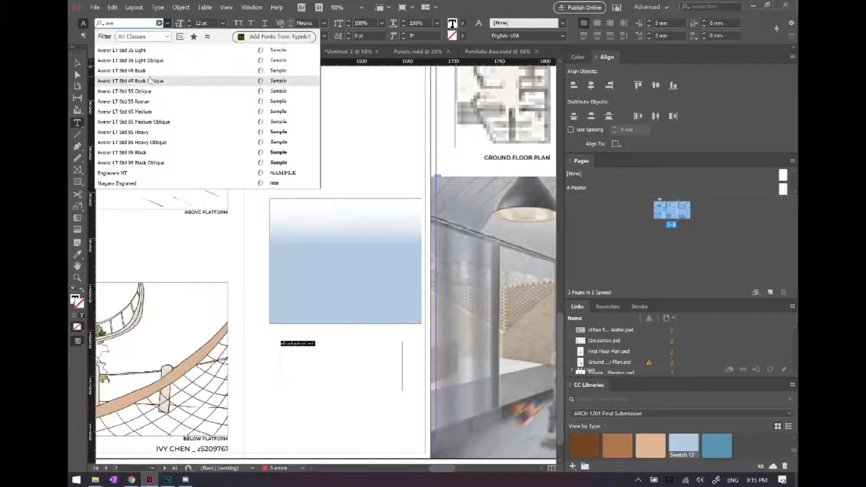
pyautogui.click(149, 72)
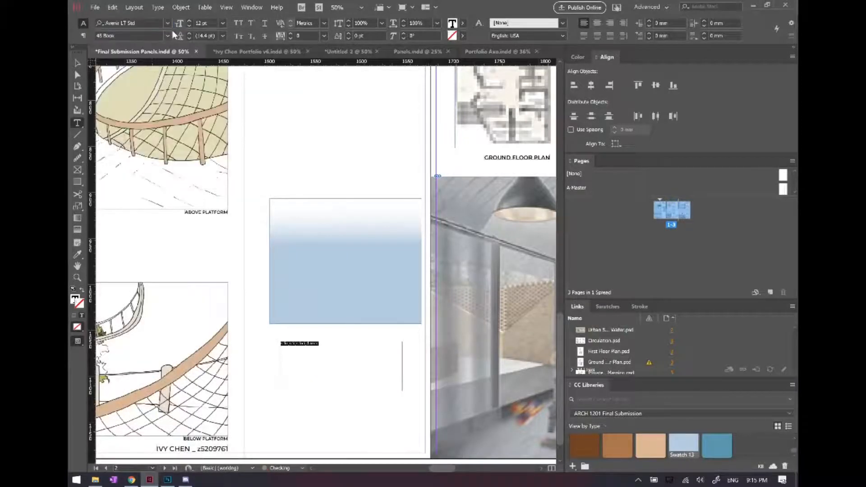
pyautogui.click(223, 22)
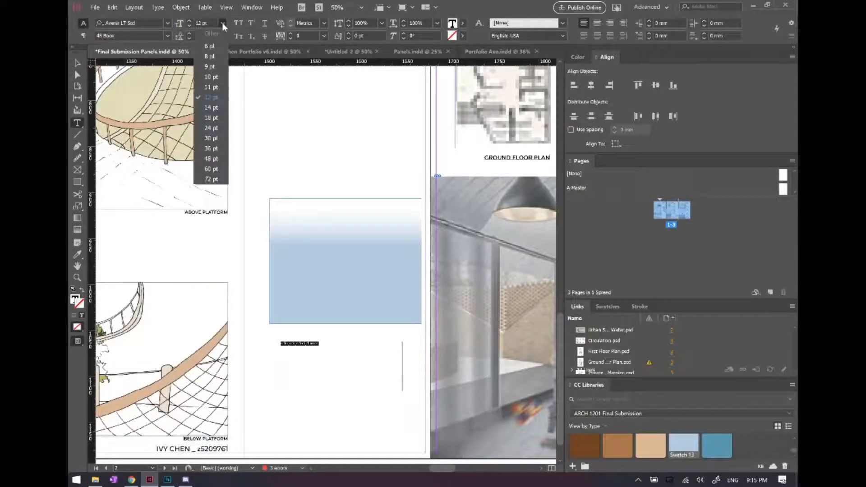
pyautogui.click(211, 149)
pyautogui.press('Escape')
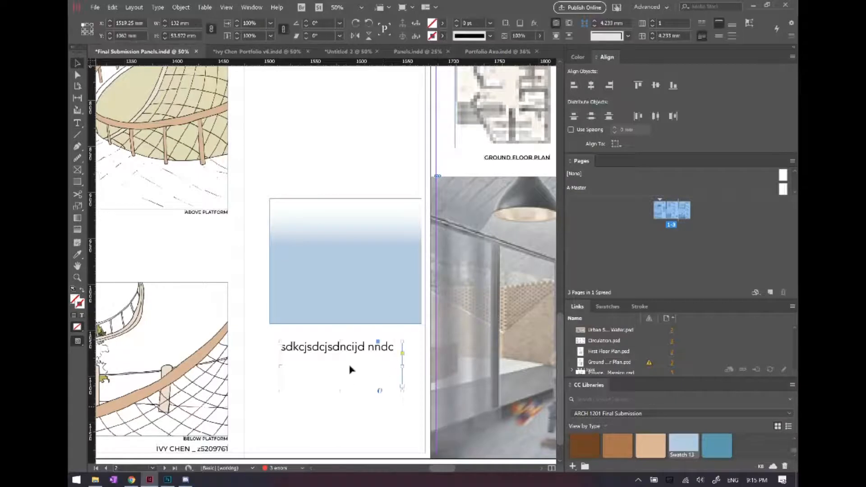
# Apply a Drop Shadow to the placeholder text frame with 34% opacity and a 25° angle.
pyautogui.rightClick(355, 366)
pyautogui.moveTo(399, 269)
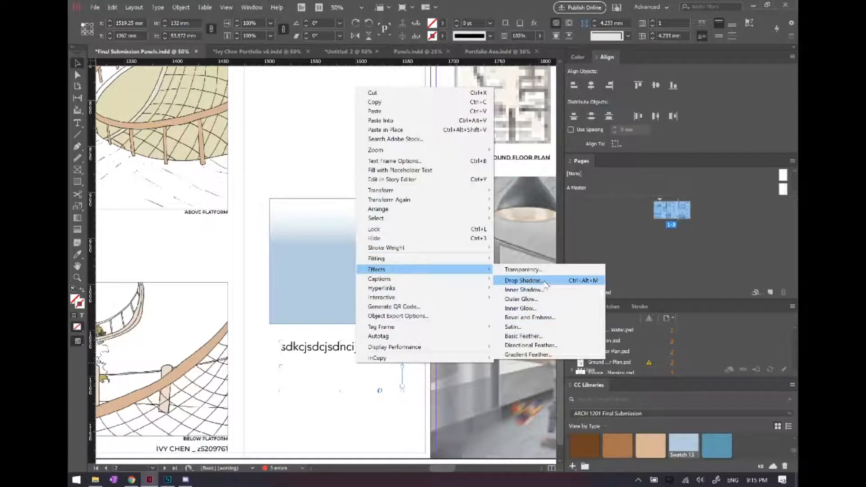
pyautogui.click(523, 280)
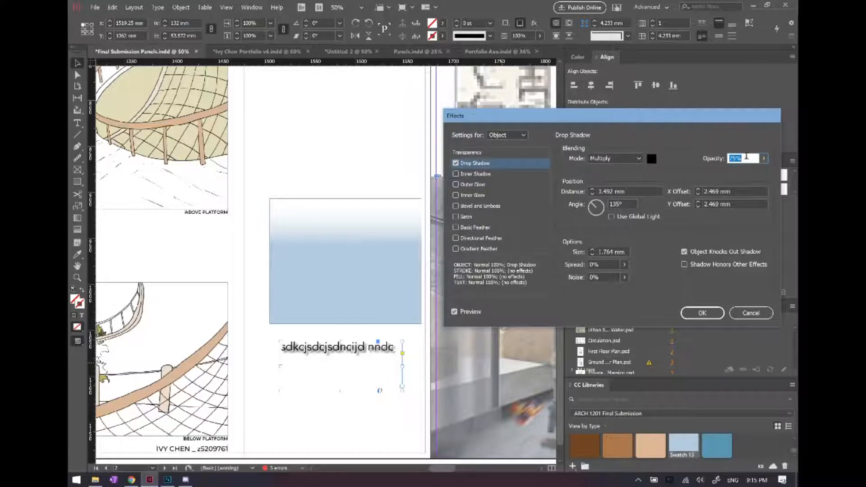
pyautogui.click(764, 158)
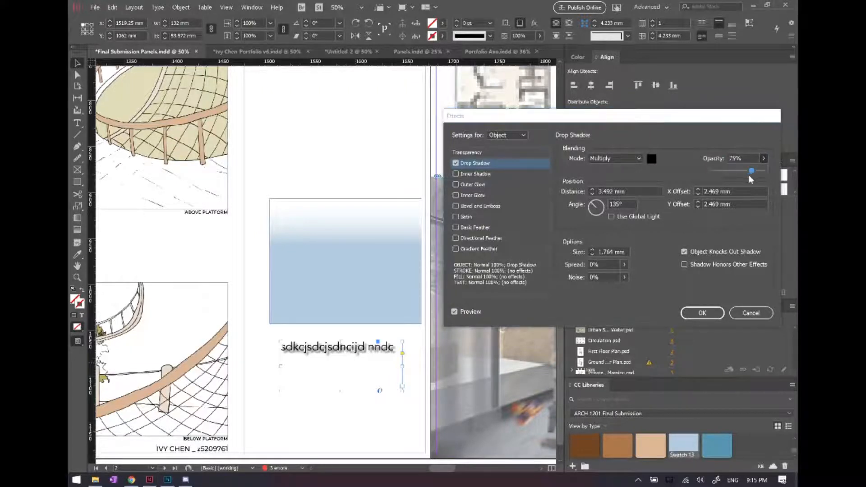
pyautogui.moveTo(751, 173); pyautogui.dragTo(719, 167)
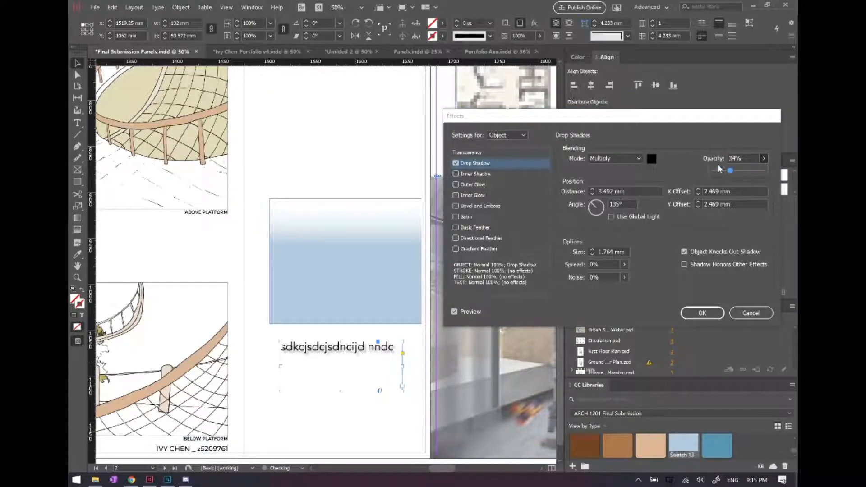
pyautogui.click(601, 205)
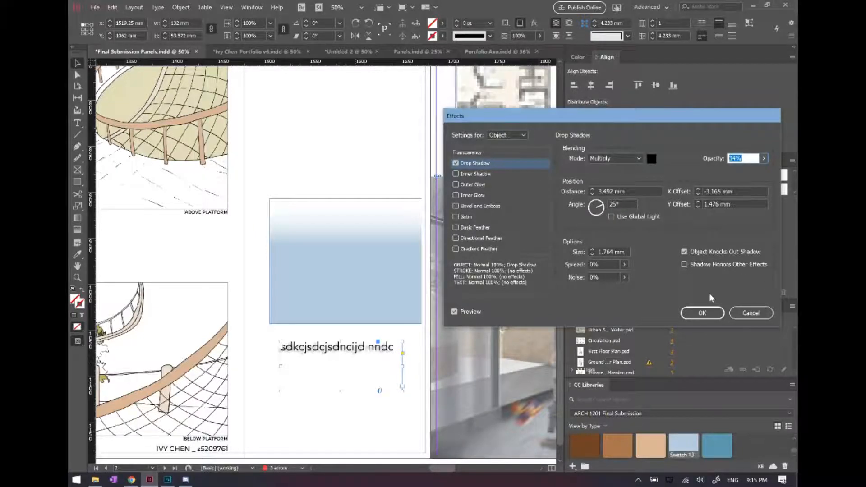
pyautogui.click(703, 313)
# Deselect the text frame and examine the feathered rectangle and shadowed text up close in Preview mode.
pyautogui.click(352, 398)
pyautogui.scroll(1, 351, 402)
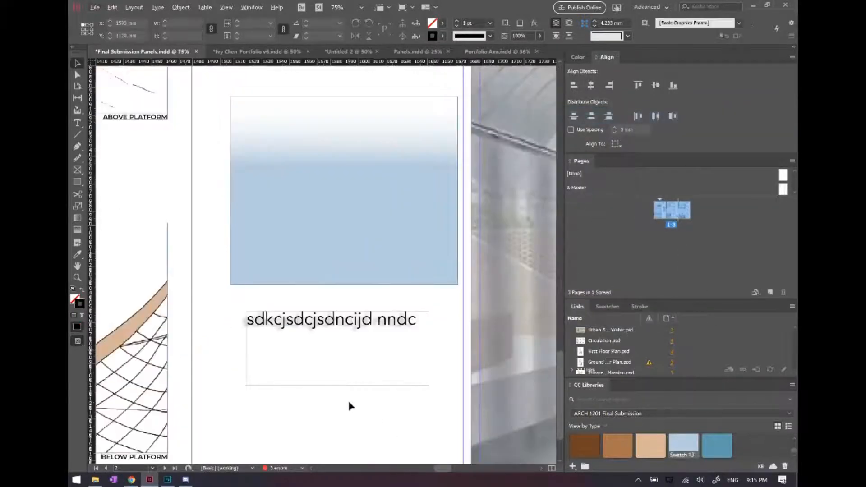
pyautogui.press('w')
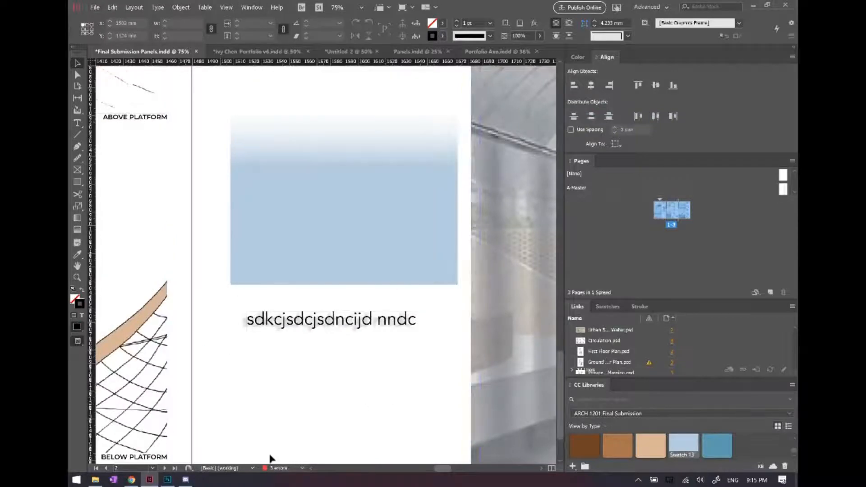
# Check the workshop-discussion channel in Discord for new questions and look over the whole Final Submission Panels spread.
pyautogui.click(185, 481)
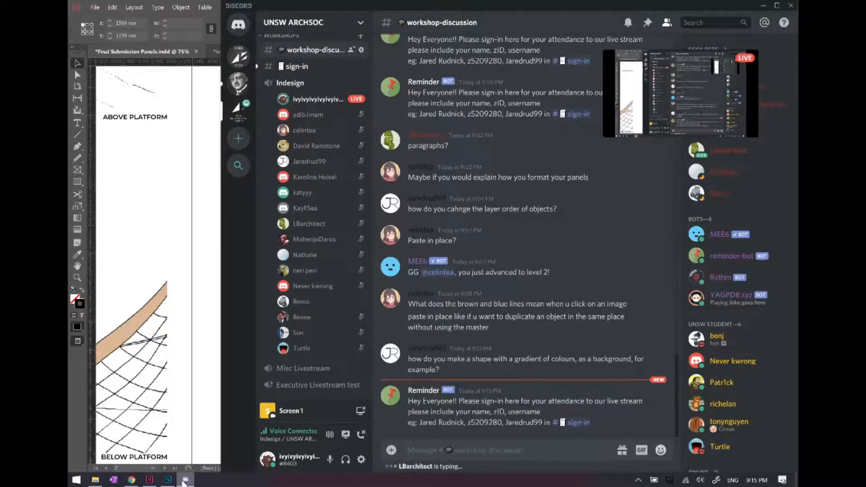
pyautogui.click(185, 481)
pyautogui.scroll(-1, 420, 291)
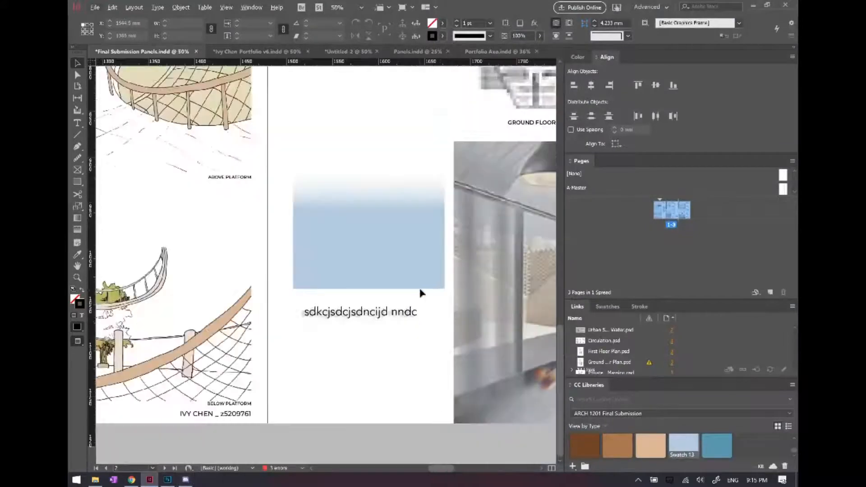
pyautogui.scroll(-1, 371, 338)
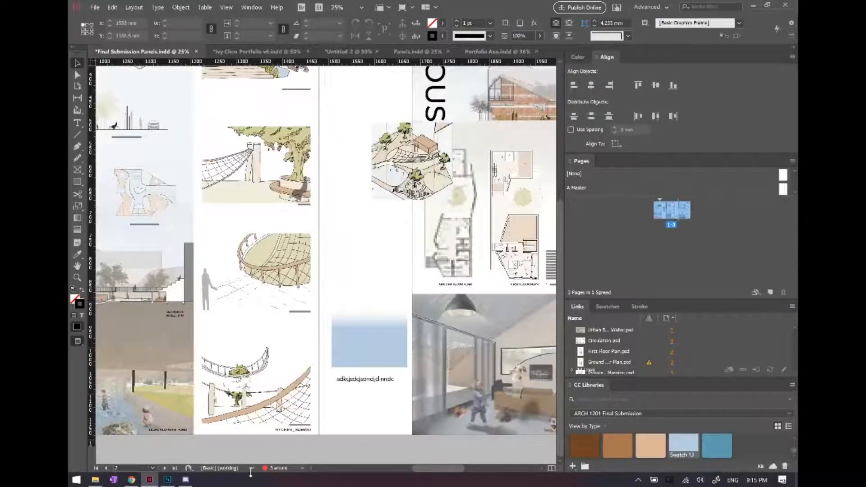
pyautogui.click(185, 481)
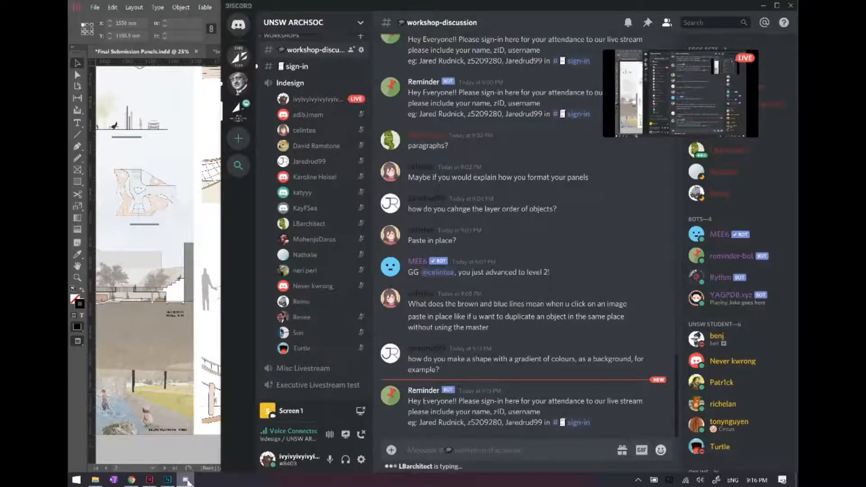
pyautogui.click(203, 116)
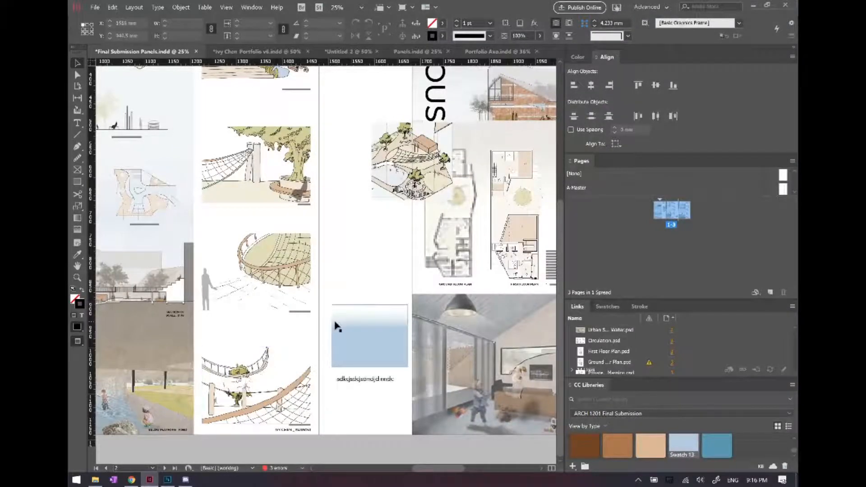
pyautogui.hotkey('ctrl', '-')
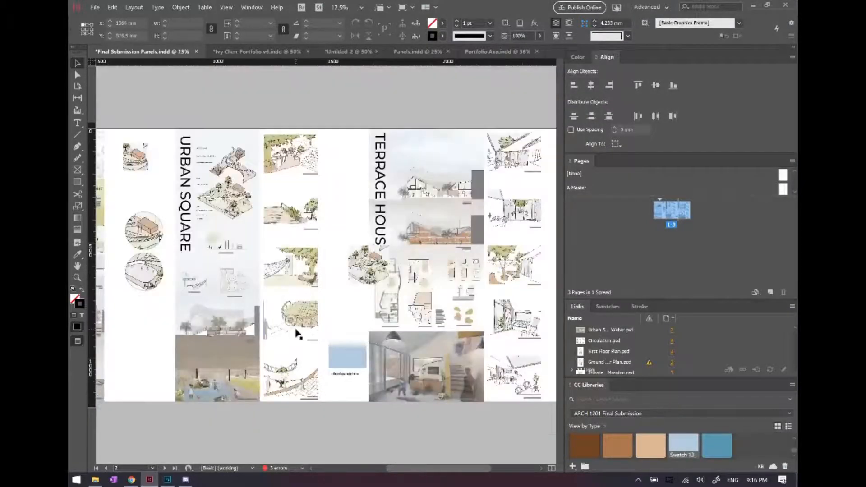
pyautogui.hscroll(-2, 295, 330)
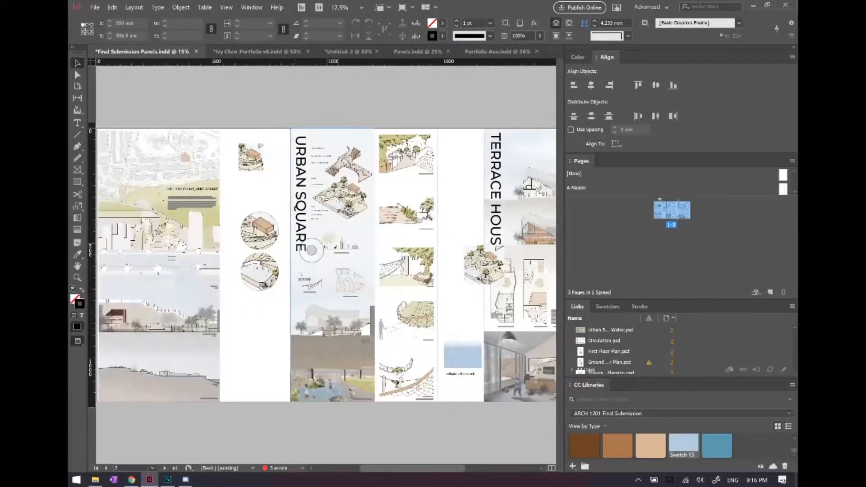
pyautogui.click(186, 481)
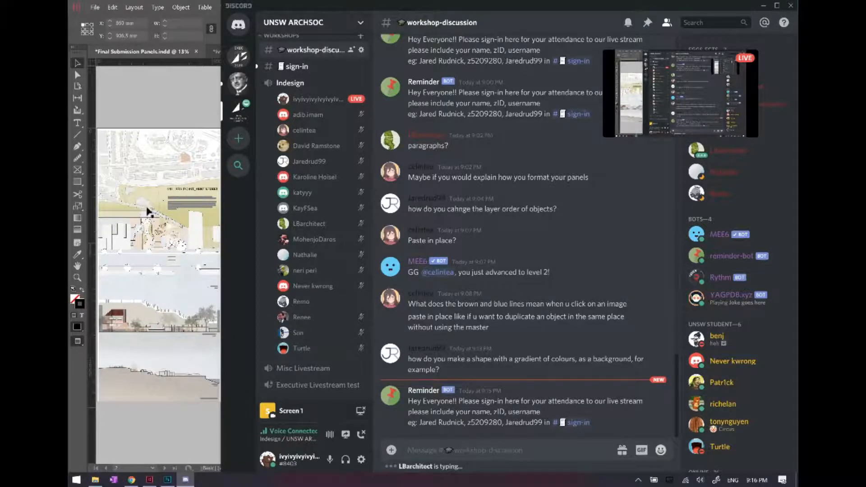
pyautogui.click(176, 93)
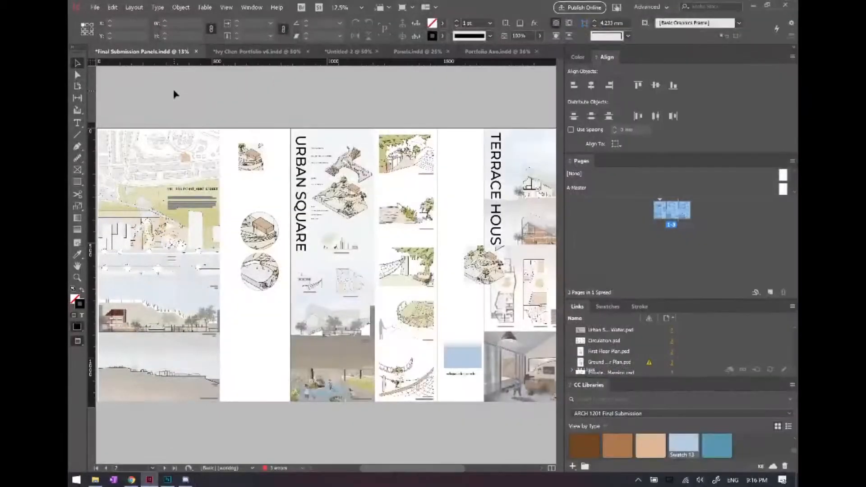
# Switch to the Portfolio v6 document, browse its spreads back to the cover, and check Discord for new questions.
pyautogui.click(285, 52)
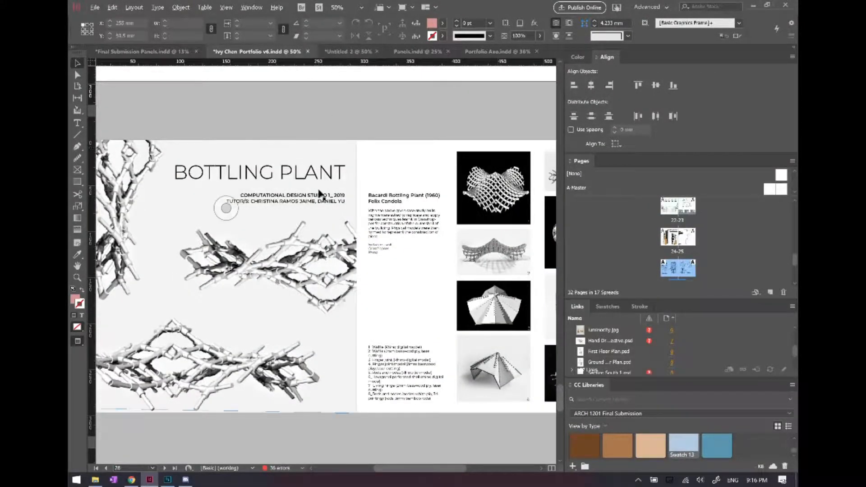
pyautogui.scroll(-1, 320, 190)
pyautogui.scroll(-4, 348, 217)
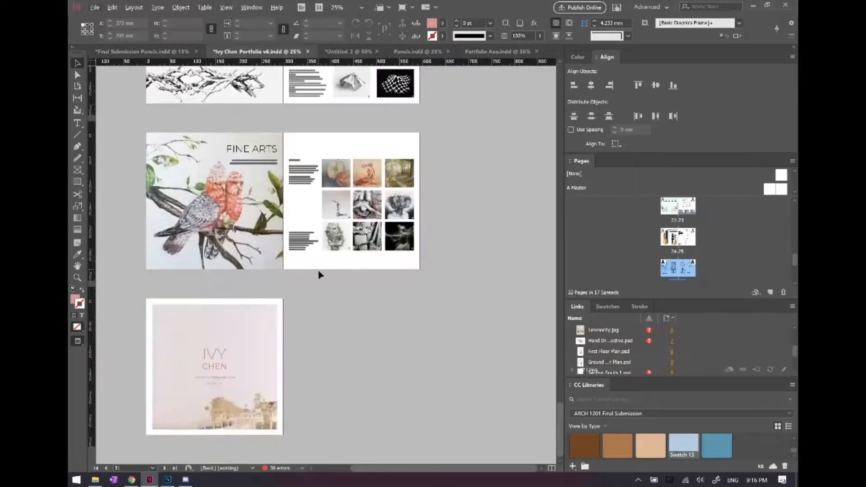
pyautogui.scroll(10, 418, 296)
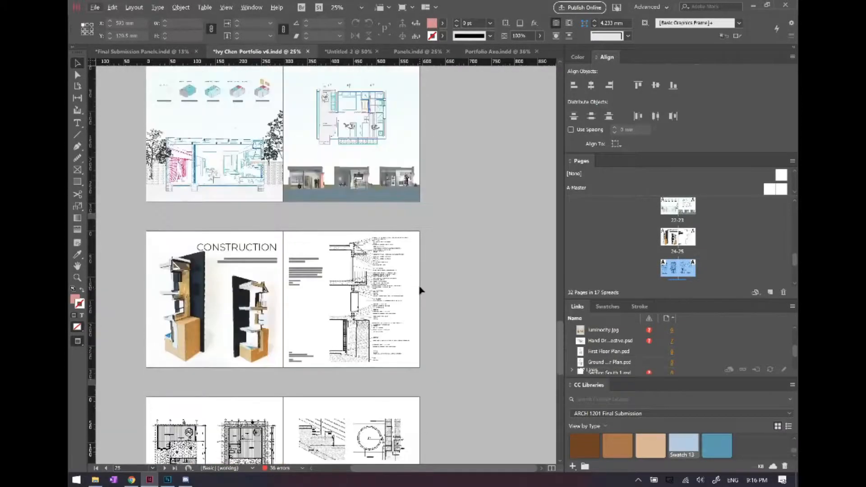
pyautogui.scroll(20, 420, 291)
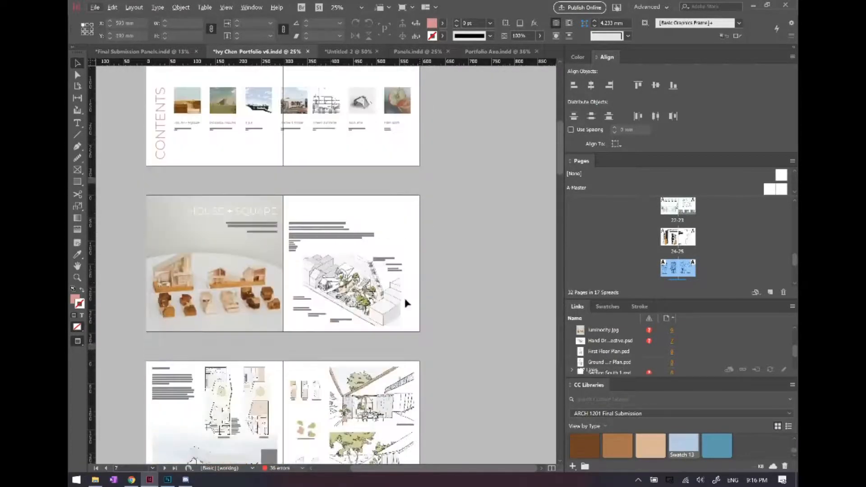
pyautogui.scroll(8, 403, 300)
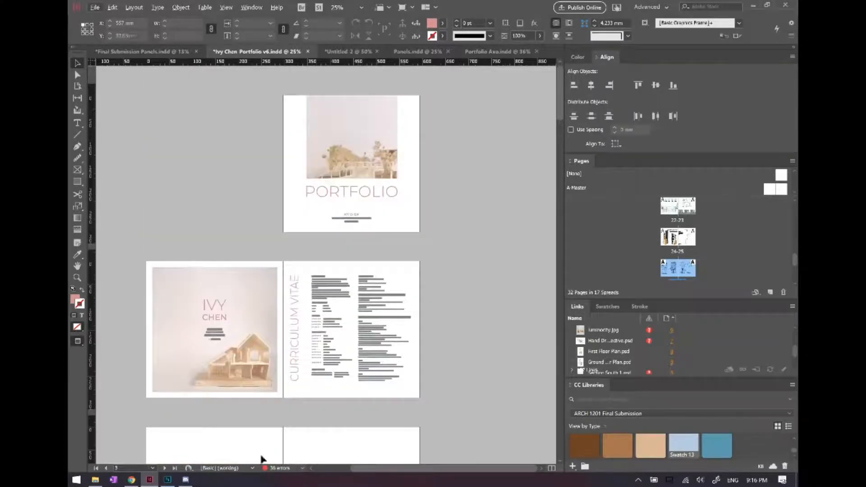
pyautogui.click(186, 479)
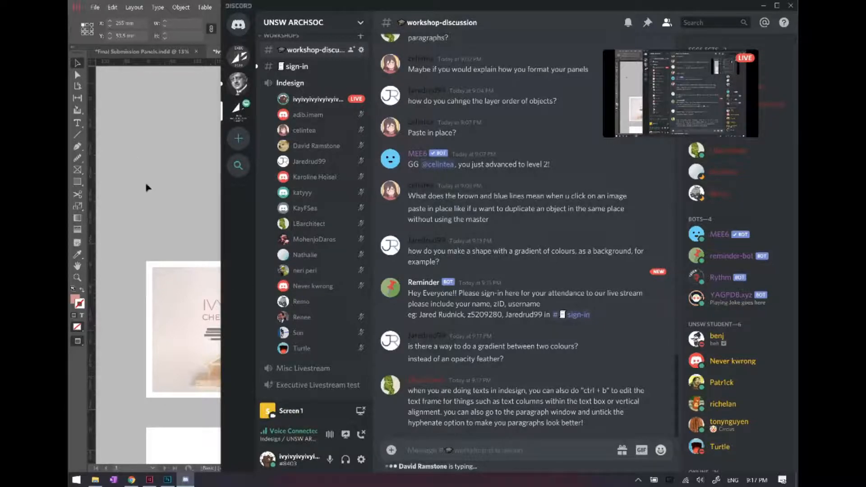
pyautogui.click(158, 204)
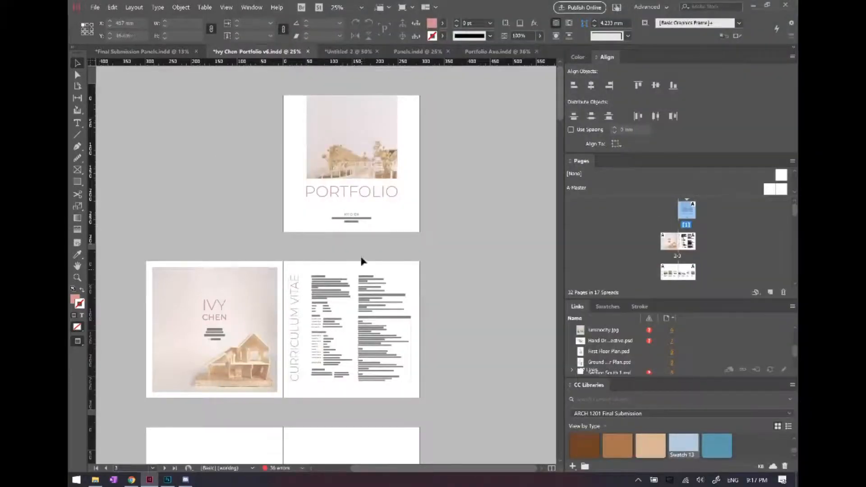
# Draw a pink rectangle about 96 by 77 mm in the blank area above the thumbnails of the contents spread.
pyautogui.scroll(-3, 361, 259)
pyautogui.scroll(1, 303, 352)
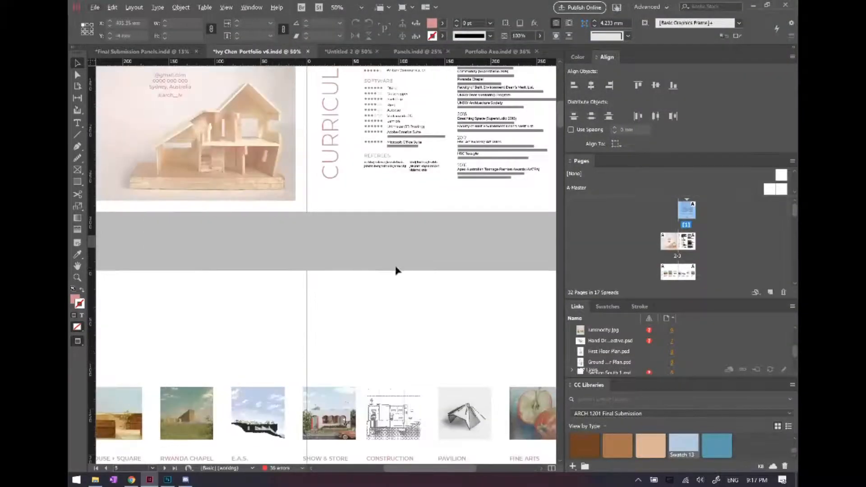
pyautogui.hotkey('alt', 'v')
pyautogui.click(204, 250)
pyautogui.click(78, 181)
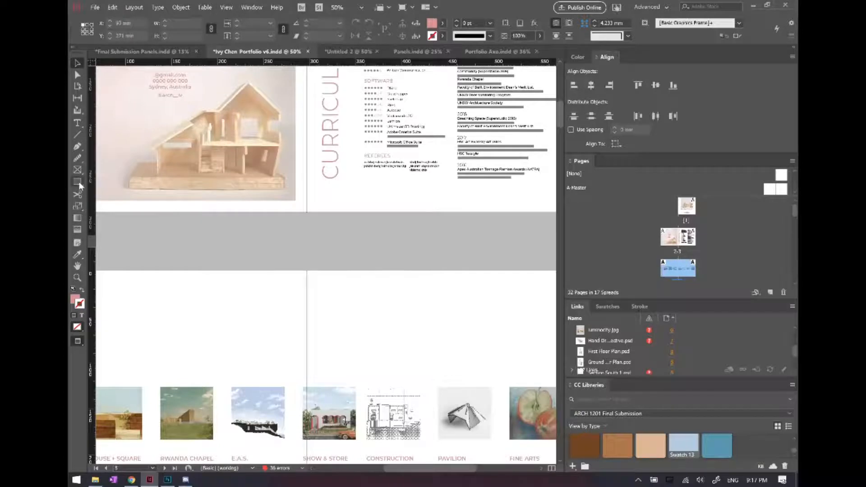
pyautogui.moveTo(338, 285); pyautogui.dragTo(430, 358)
pyautogui.scroll(1, 427, 358)
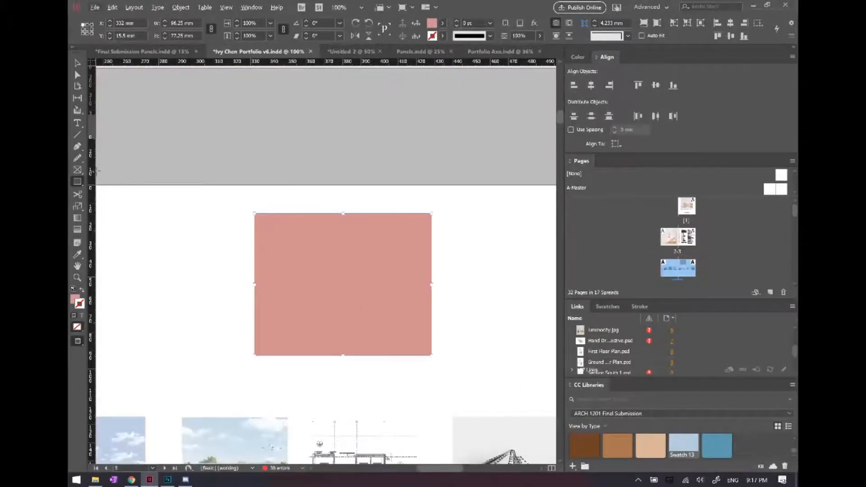
# Draw a second rectangle about 93 by 80 mm beside the pink one, filled with blue Swatch 12 and no stroke.
pyautogui.moveTo(448, 220)
pyautogui.mouseDown()
pyautogui.moveTo(559, 363)
pyautogui.moveTo(461, 368)
pyautogui.mouseUp()
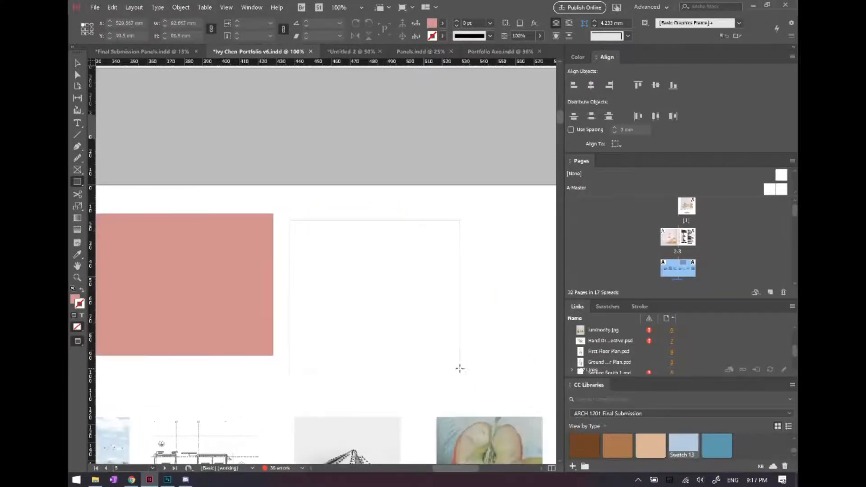
pyautogui.click(718, 444)
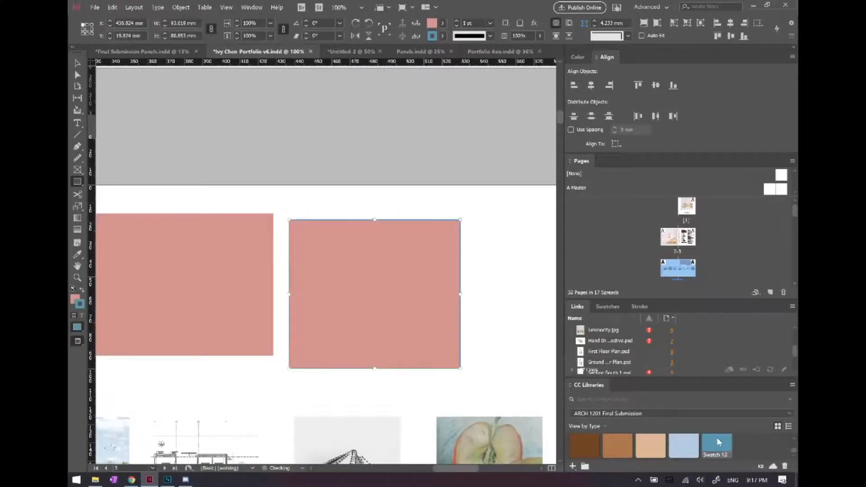
pyautogui.click(443, 36)
pyautogui.scroll(3, 369, 97)
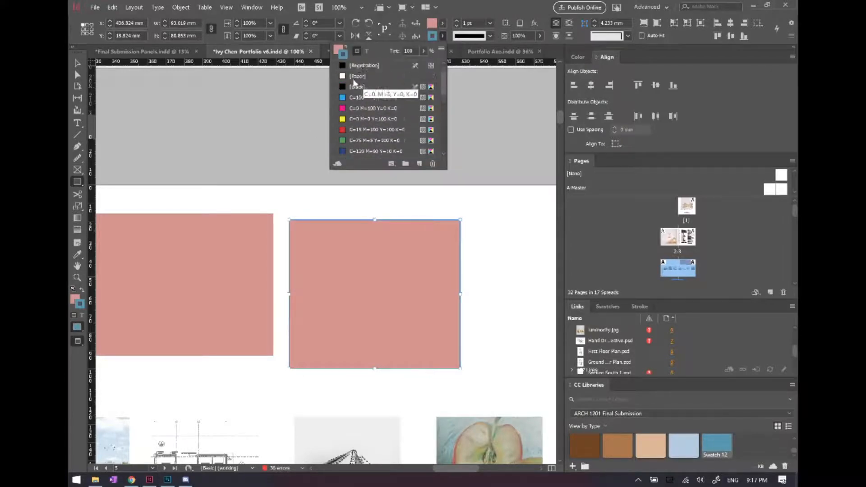
pyautogui.click(348, 49)
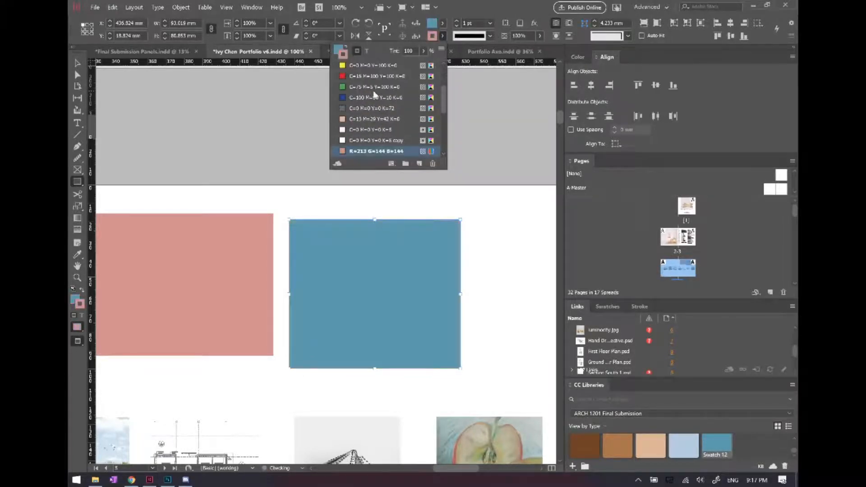
pyautogui.scroll(2, 359, 72)
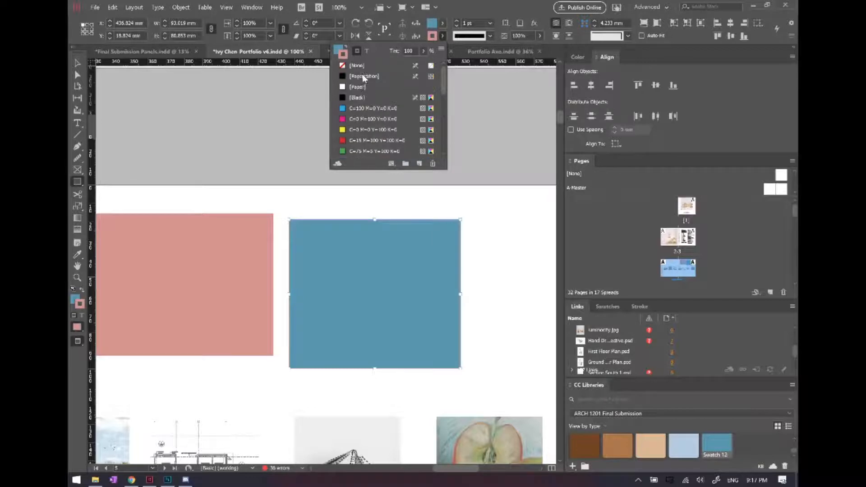
pyautogui.click(358, 68)
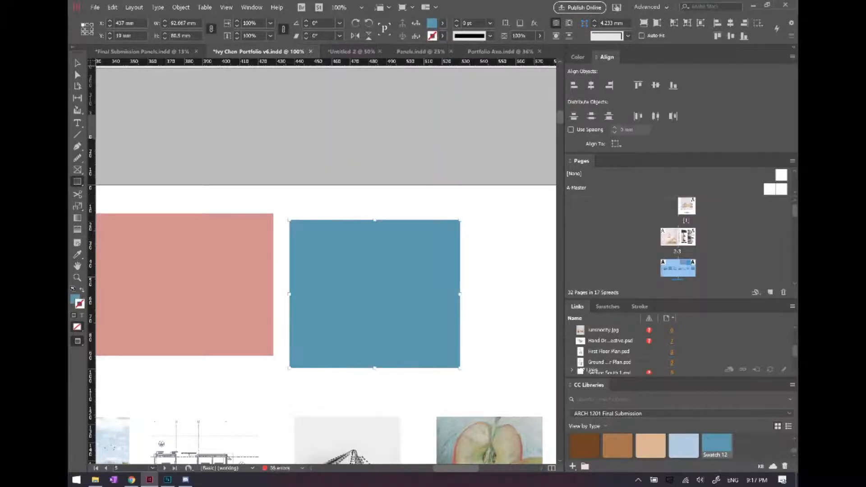
# Apply a Directional Feather to the pink rectangle with a top feather width of 50 mm.
pyautogui.click(78, 63)
pyautogui.click(198, 259)
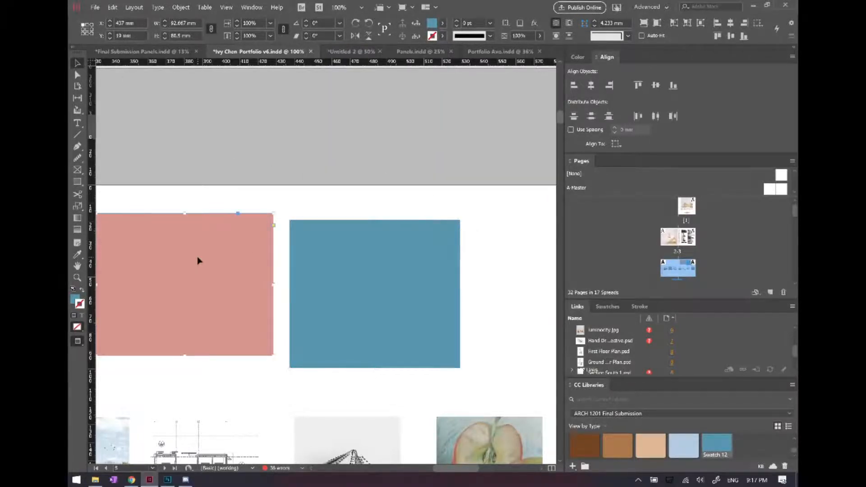
pyautogui.rightClick(197, 260)
pyautogui.moveTo(258, 173)
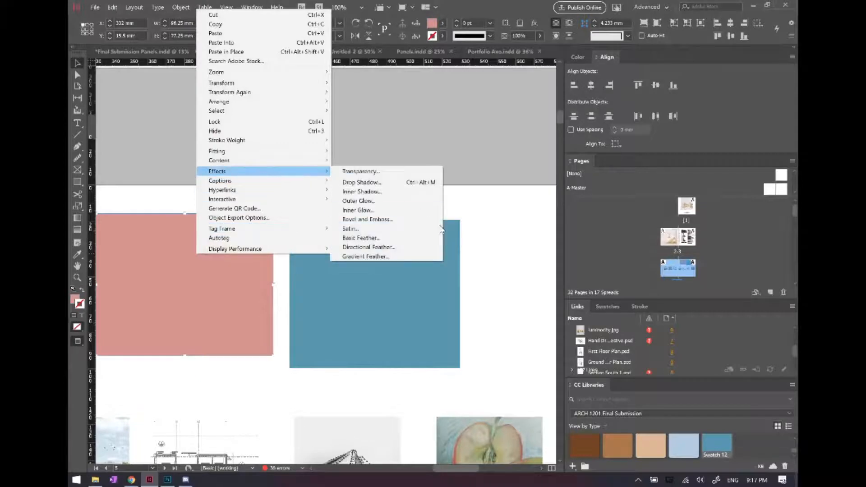
pyautogui.click(367, 247)
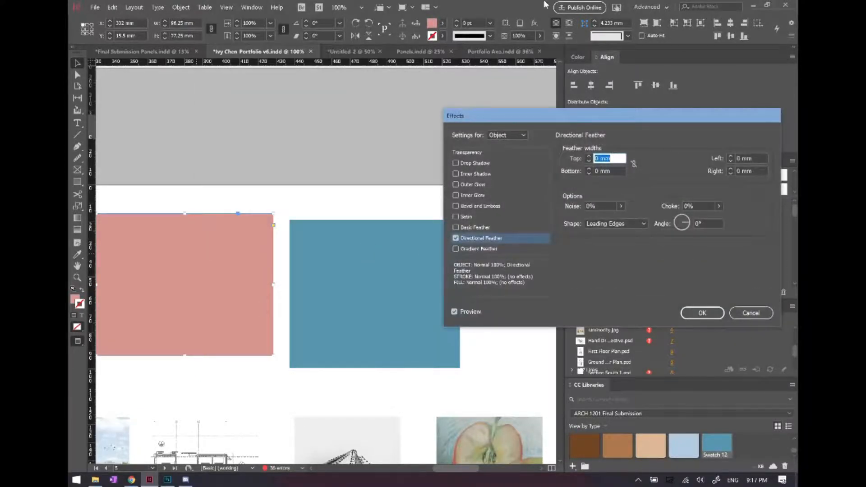
pyautogui.write('50')
pyautogui.press('Return')
# Apply a Directional Feather to the blue rectangle with a bottom feather width of 50 mm.
pyautogui.rightClick(429, 276)
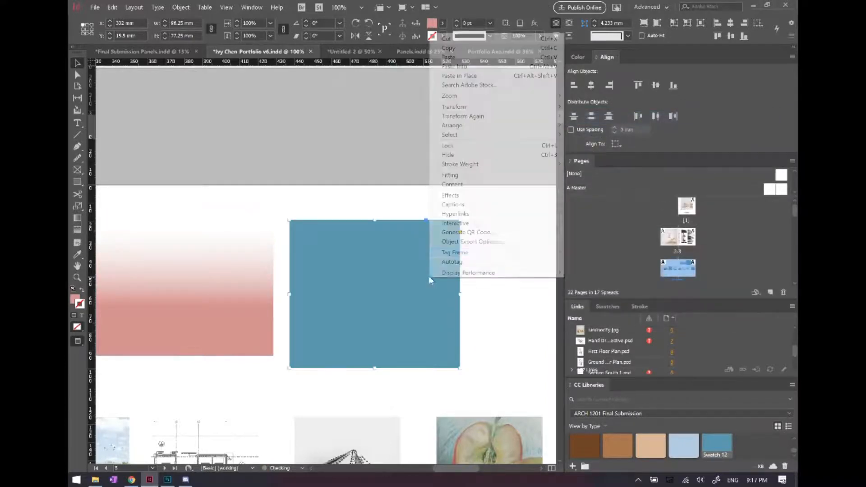
pyautogui.moveTo(465, 195)
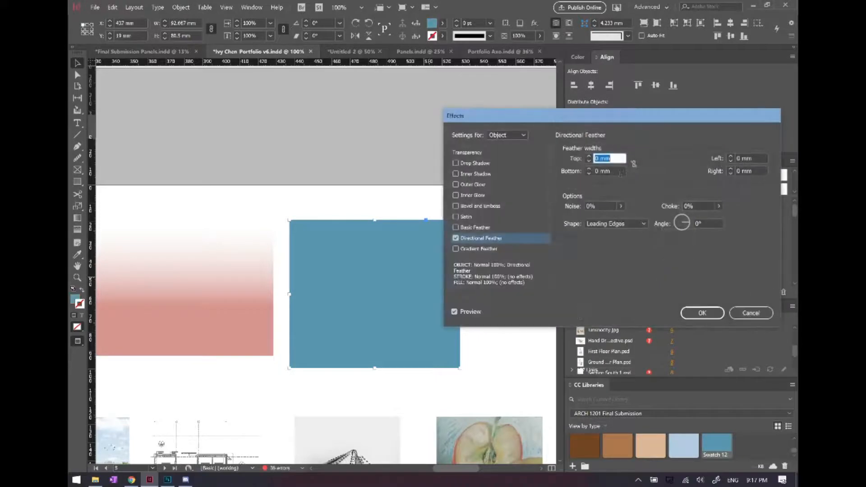
pyautogui.press('Tab')
pyautogui.write('50')
pyautogui.press('Return')
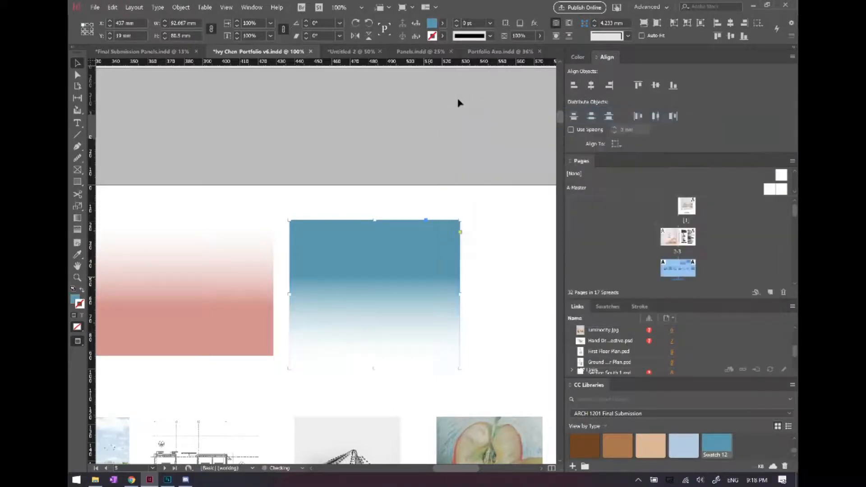
pyautogui.click(464, 205)
# Move the blue rectangle over the upper part of the pink one and widen it to about 96 mm, matching the left edges.
pyautogui.moveTo(437, 252); pyautogui.dragTo(251, 175)
pyautogui.hscroll(-3, 383, 240)
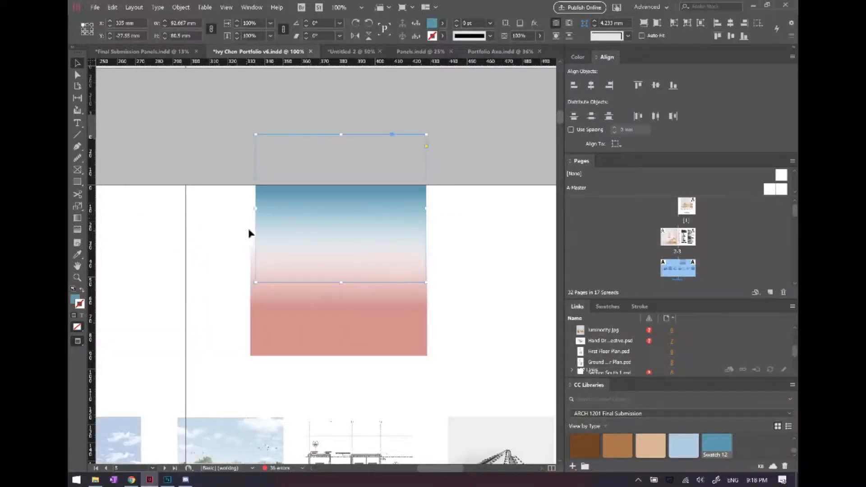
pyautogui.moveTo(255, 208); pyautogui.dragTo(250, 210)
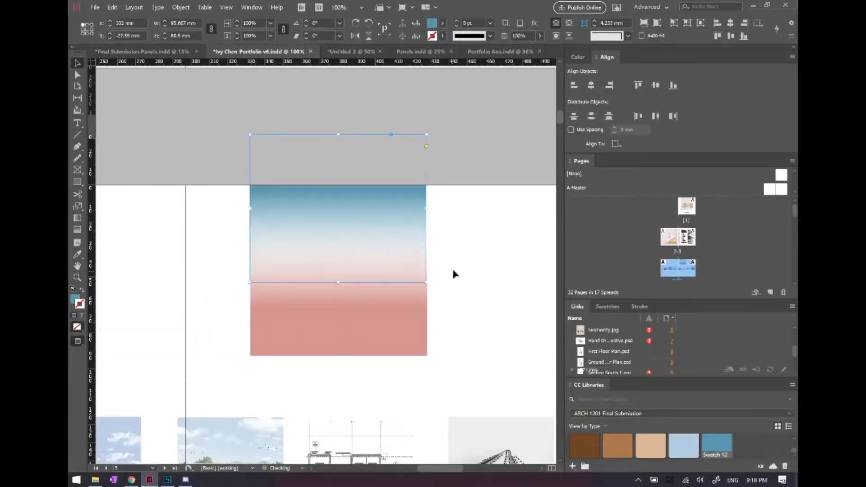
pyautogui.click(452, 267)
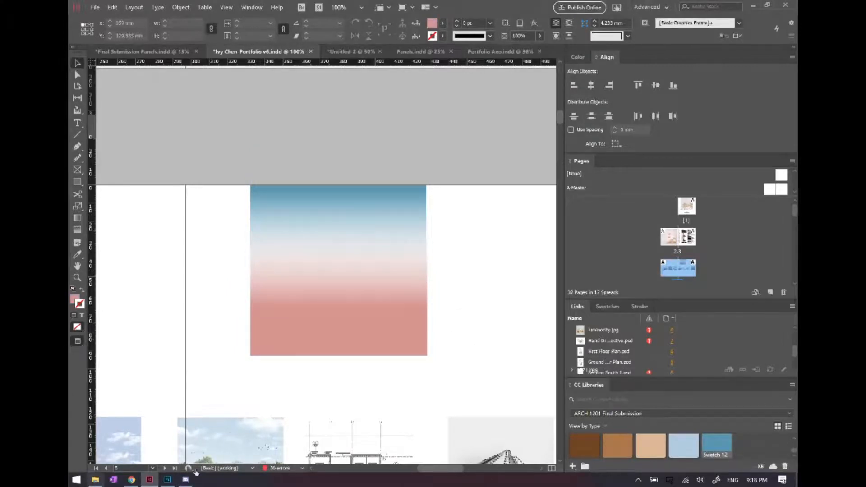
# Switch to Discord and check the workshop-discussion channel for the next question.
pyautogui.click(186, 481)
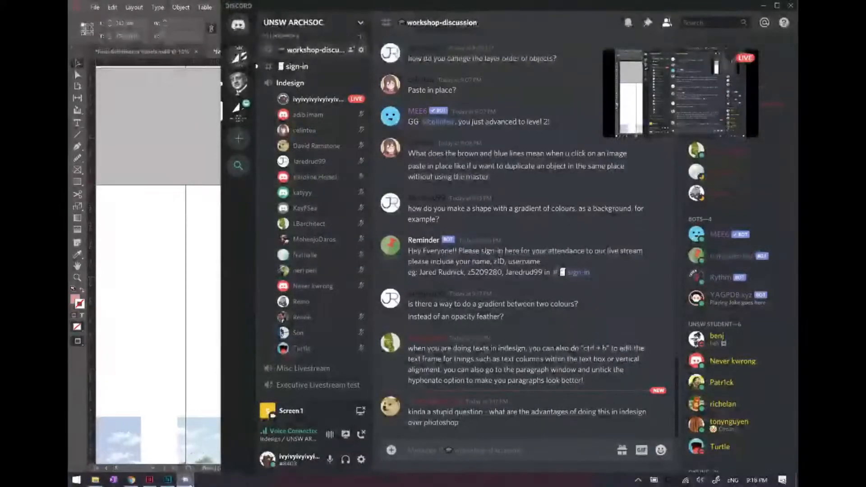
# Switch to Discord and read the workshop-discussion messages about text frame options and the advantages of InDesign over Photoshop.
pyautogui.click(165, 457)
pyautogui.click(340, 225)
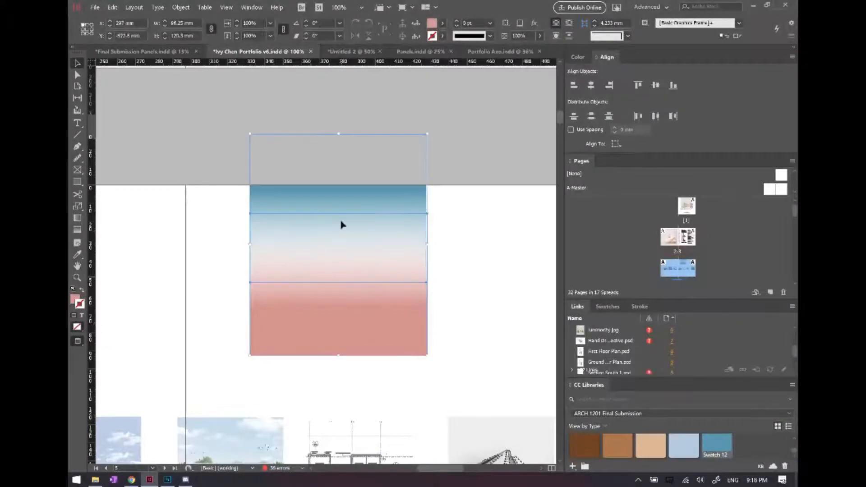
pyautogui.click(168, 480)
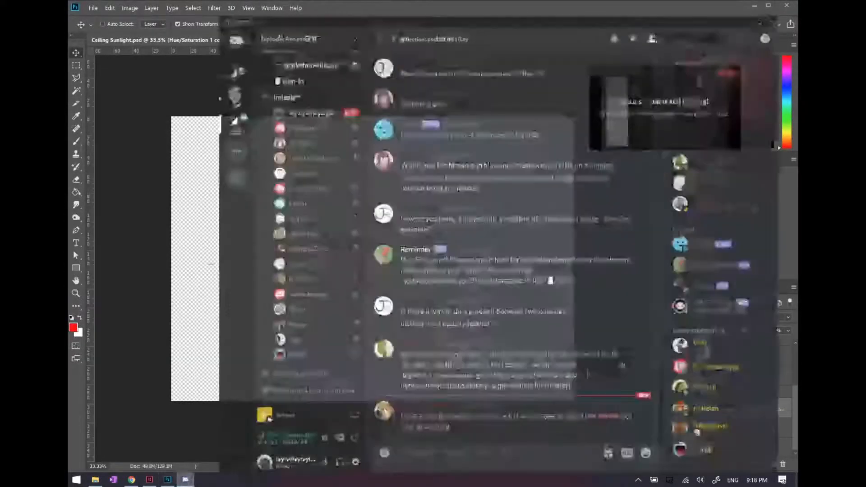
pyautogui.click(185, 480)
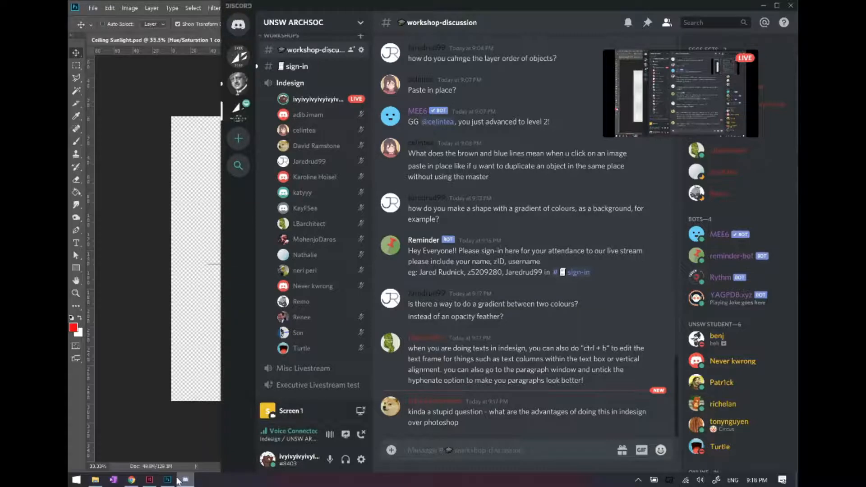
pyautogui.moveTo(145, 482)
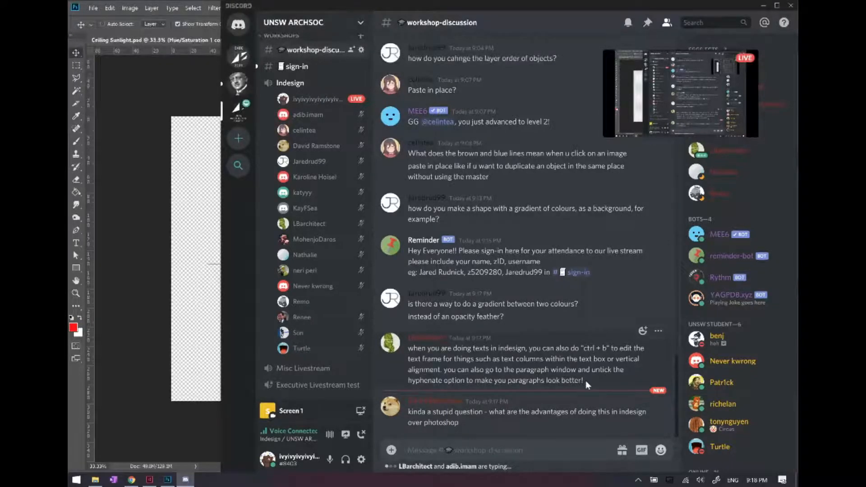
pyautogui.moveTo(585, 381); pyautogui.dragTo(408, 348)
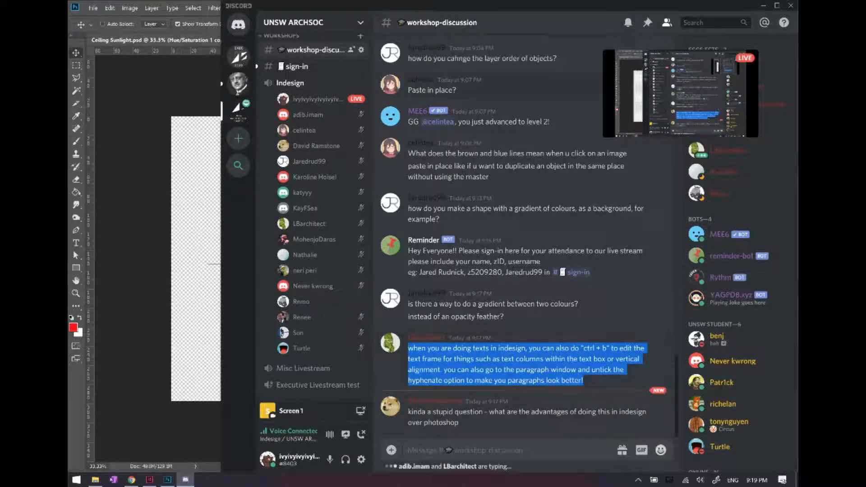
pyautogui.click(611, 385)
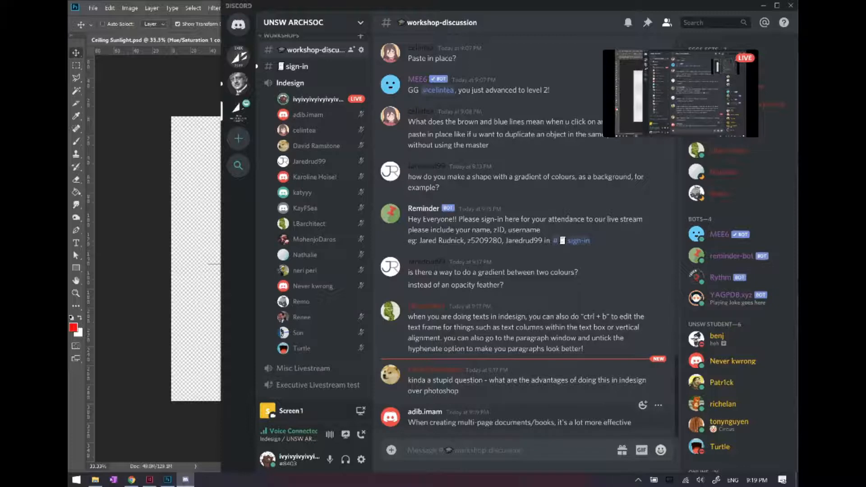
# Return to the InDesign portfolio document and delete the overlapping blue and pink gradient rectangles.
pyautogui.click(167, 61)
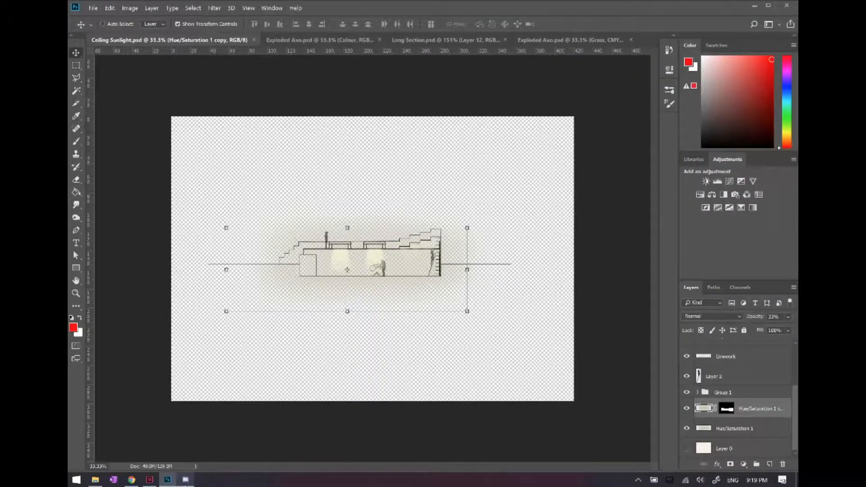
pyautogui.click(149, 480)
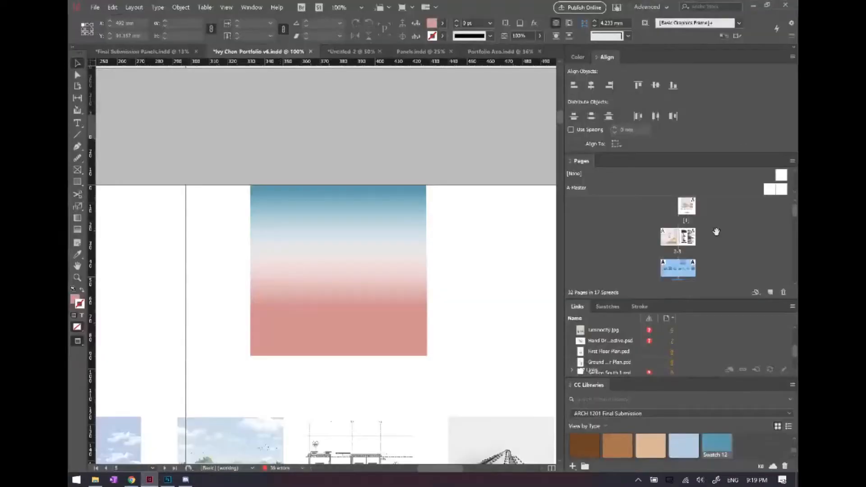
pyautogui.scroll(-1, 365, 253)
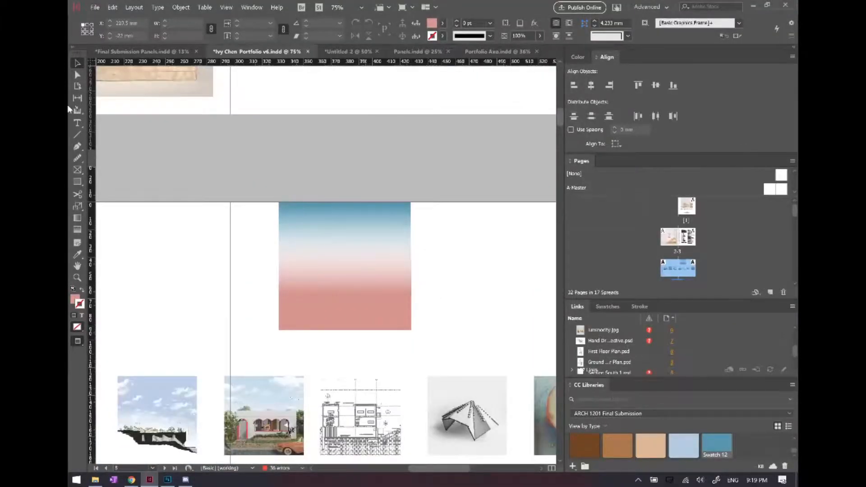
pyautogui.click(79, 64)
pyautogui.click(337, 221)
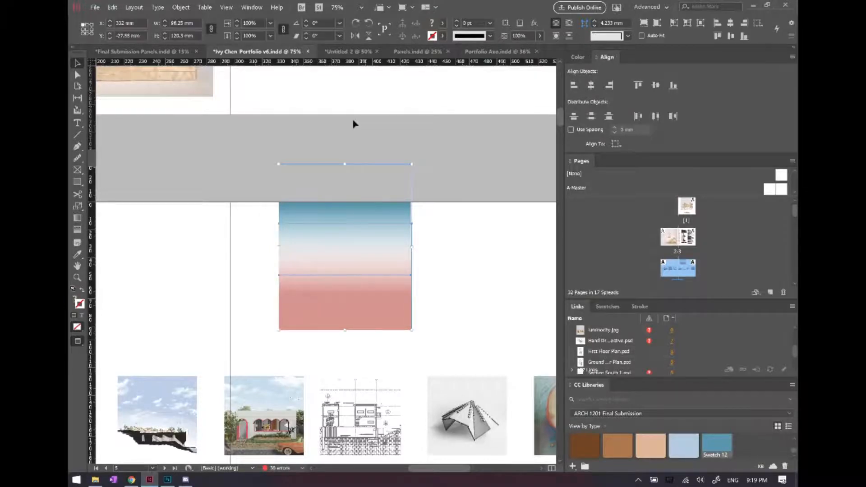
pyautogui.press('Delete')
# Open the A-Master spread of the portfolio for editing and show the lower corner of its right-hand page.
pyautogui.scroll(-2, 451, 212)
pyautogui.scroll(-2, 377, 264)
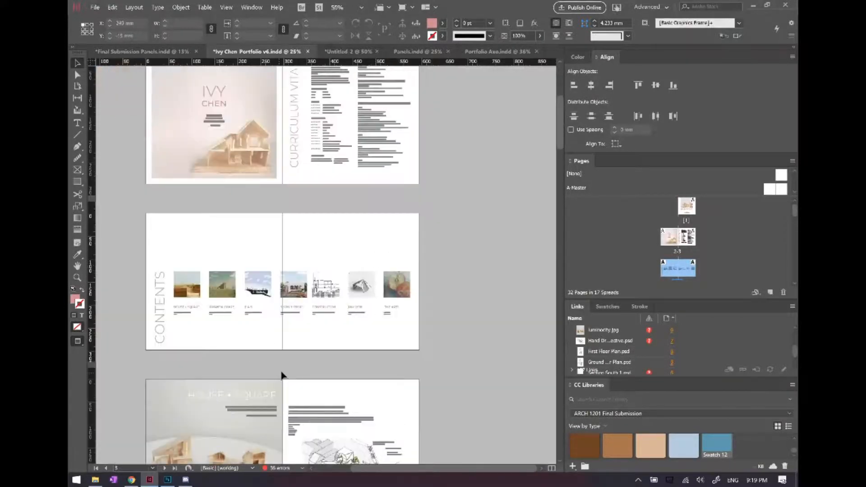
pyautogui.scroll(2, 282, 375)
pyautogui.hscroll(1, 344, 220)
pyautogui.scroll(-1, 344, 220)
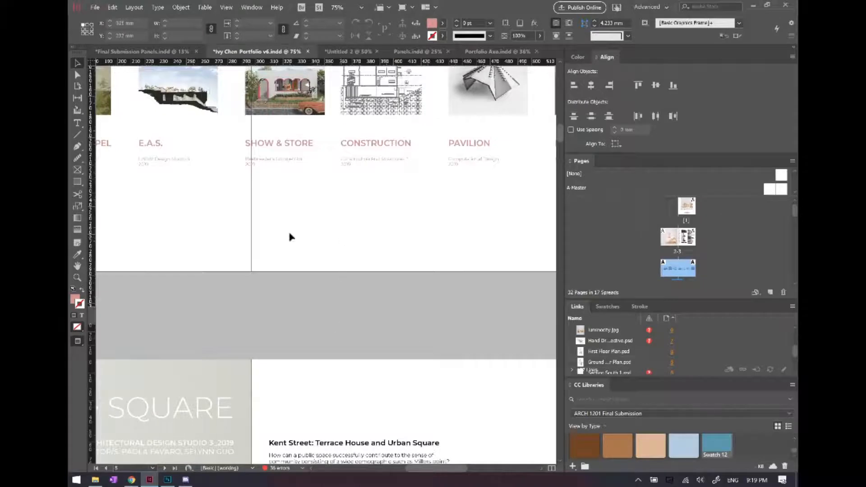
pyautogui.hscroll(1, 396, 254)
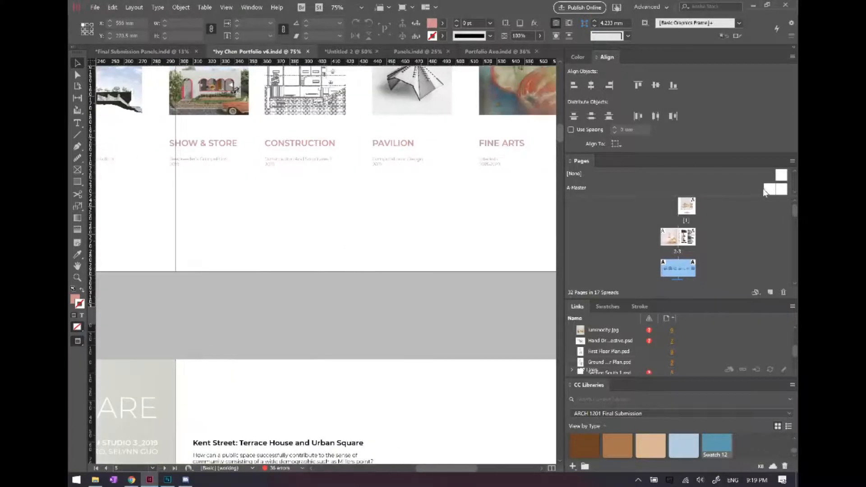
pyautogui.doubleClick(766, 189)
pyautogui.hscroll(10, 373, 389)
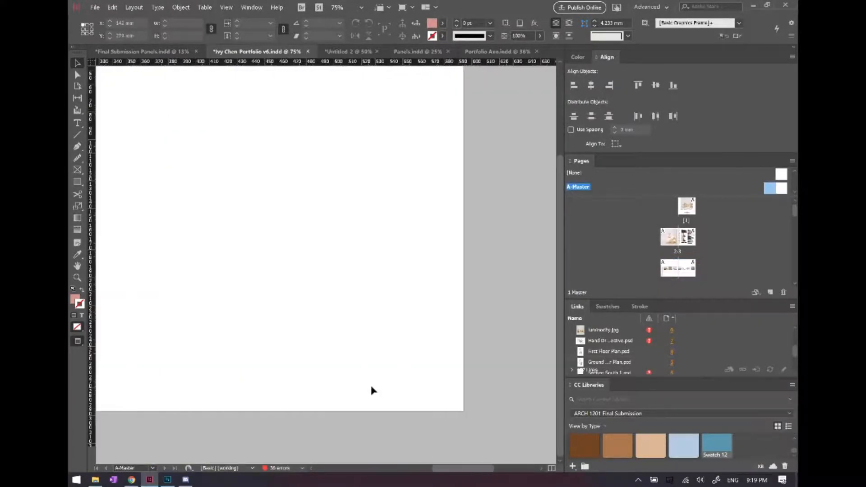
# Add a text frame about 63 by 7 mm near the lower edge of the right-hand master page, containing a placeholder full name.
pyautogui.scroll(2, 358, 418)
pyautogui.hotkey('alt', 't')
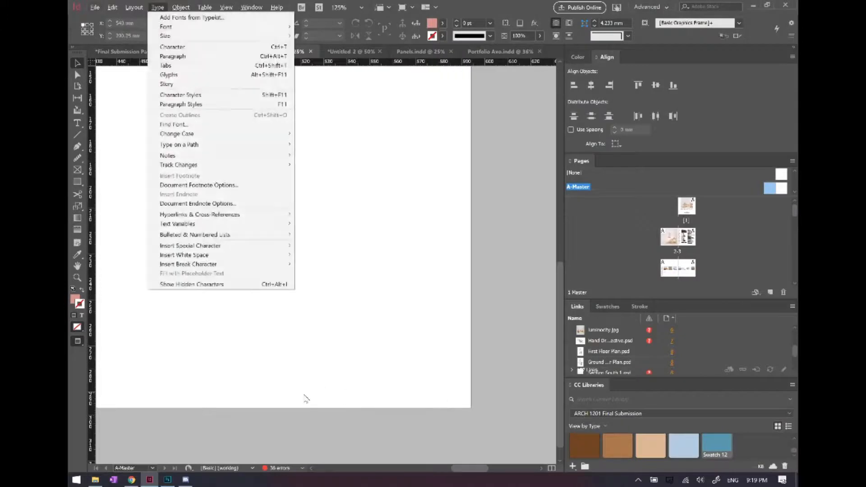
pyautogui.click(335, 391)
pyautogui.press('t')
pyautogui.moveTo(290, 384); pyautogui.dragTo(435, 401)
pyautogui.scroll(1, 305, 419)
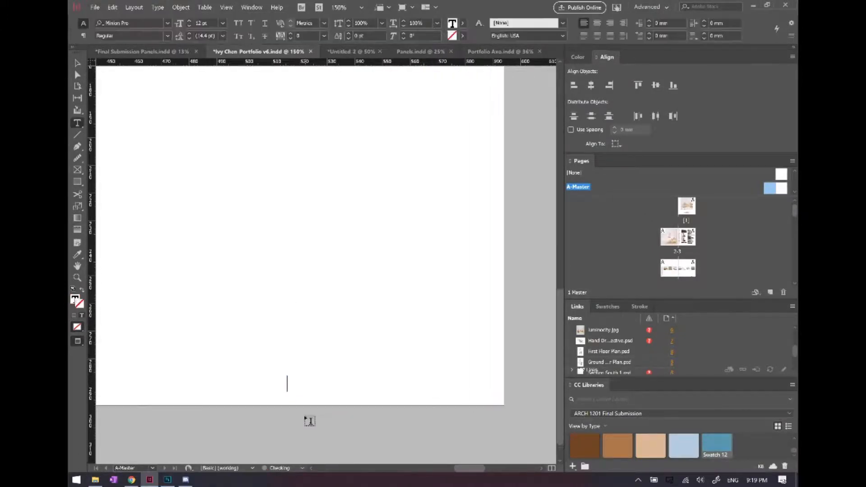
pyautogui.write('John Smith')
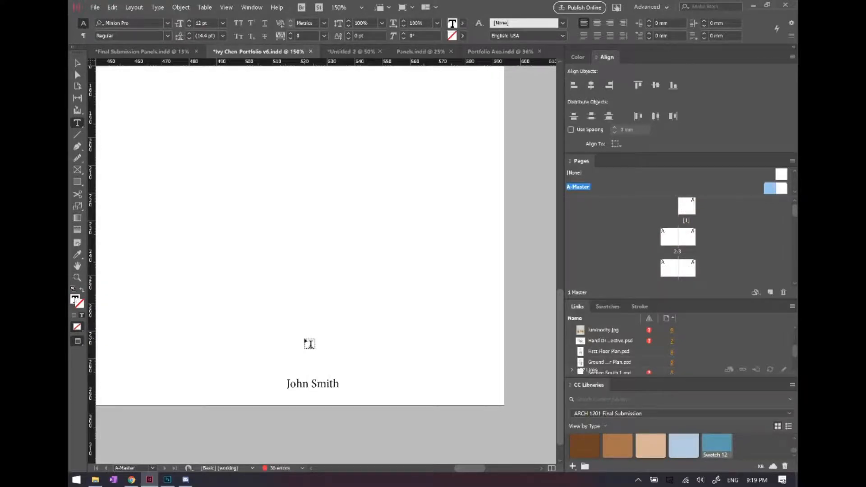
pyautogui.press('Escape')
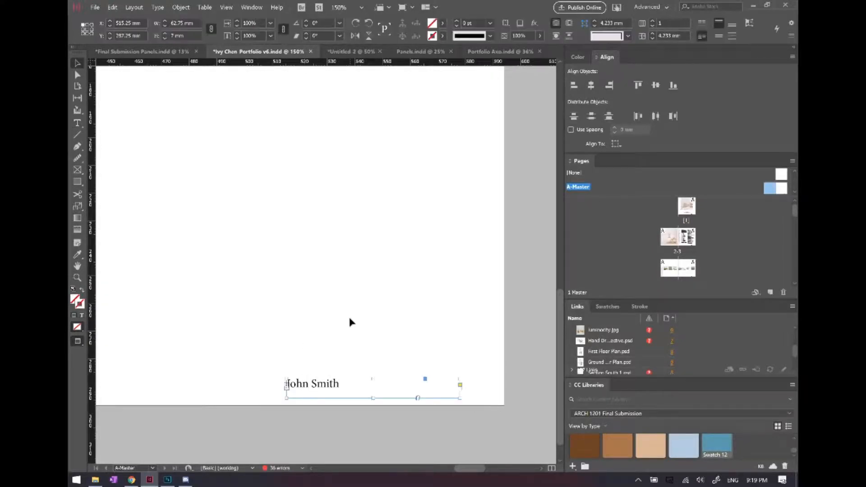
pyautogui.click(350, 321)
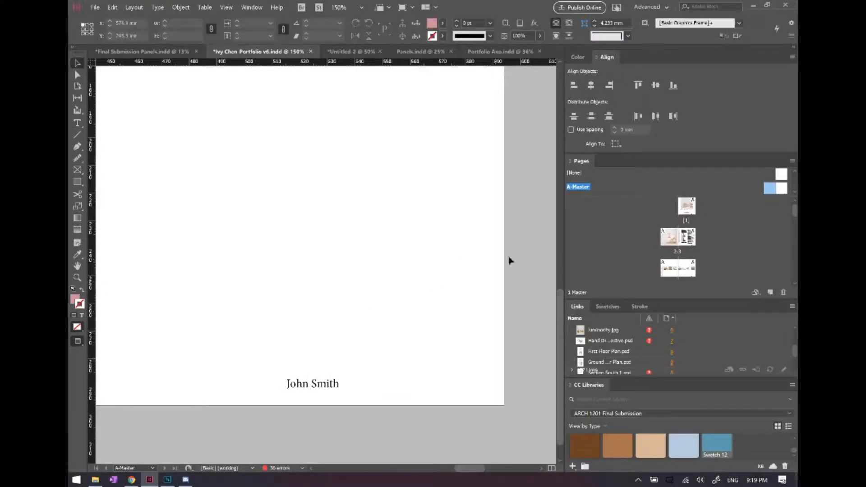
# View pages 1 and 3 of the portfolio to check the name text inherited from the master.
pyautogui.doubleClick(686, 212)
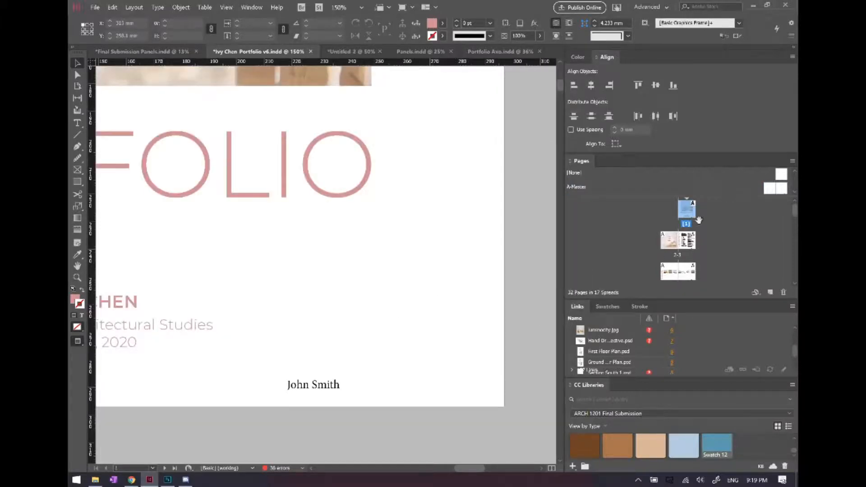
pyautogui.doubleClick(685, 246)
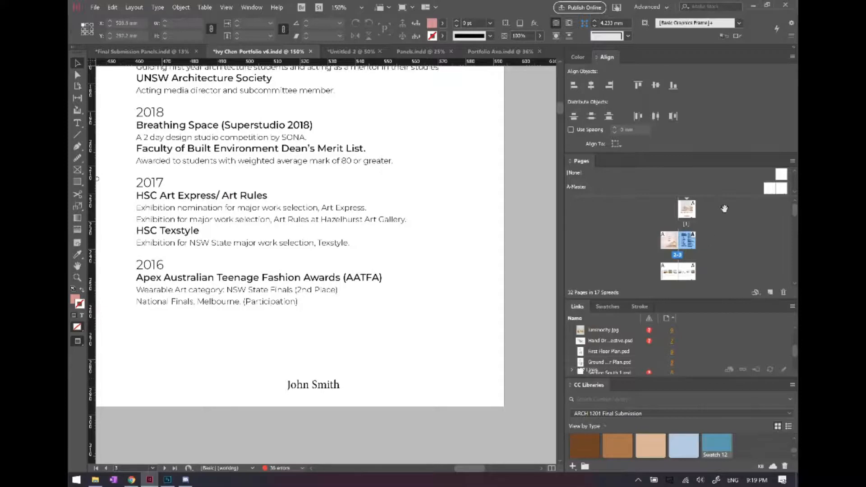
pyautogui.doubleClick(686, 212)
# Enlarge the master pages area and create a new two-page master with prefix B, sized 297 by 297 mm, based on no master.
pyautogui.doubleClick(767, 189)
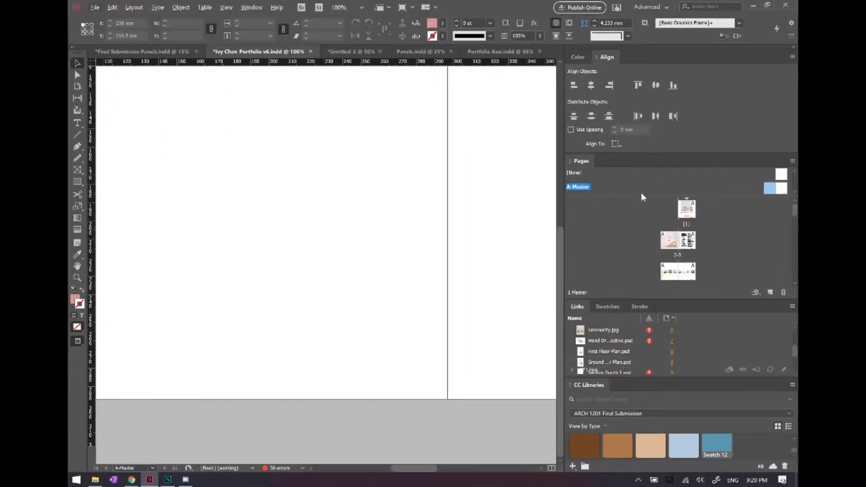
pyautogui.moveTo(642, 198); pyautogui.dragTo(676, 249)
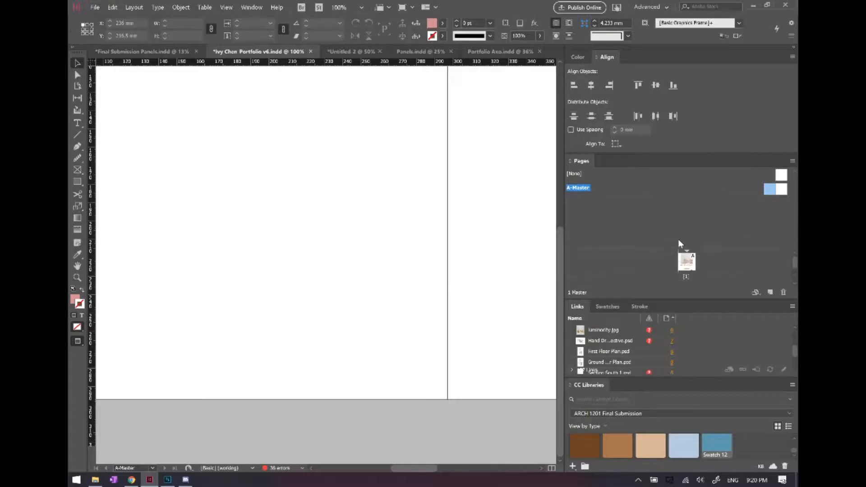
pyautogui.rightClick(701, 208)
pyautogui.click(670, 207)
pyautogui.rightClick(664, 210)
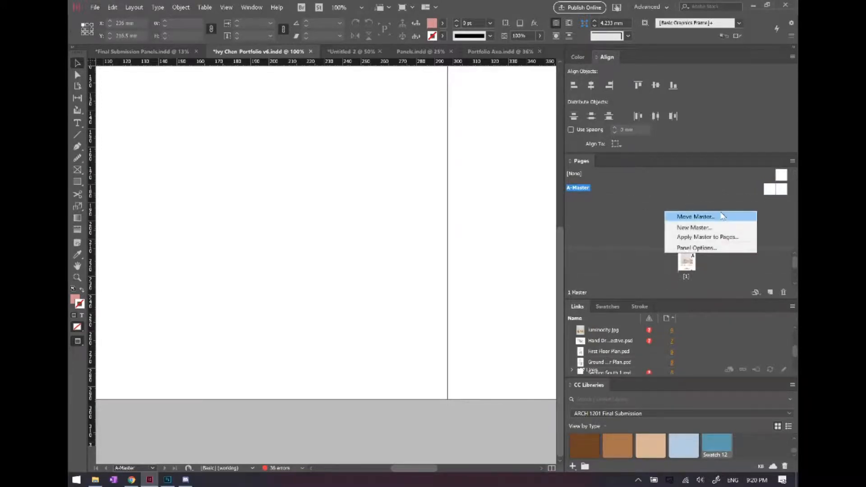
pyautogui.click(697, 227)
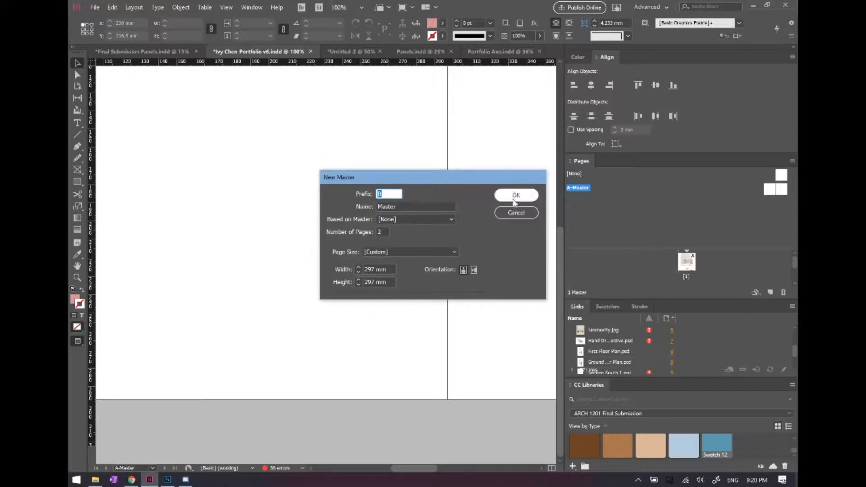
pyautogui.click(515, 199)
pyautogui.scroll(-1, 351, 204)
pyautogui.scroll(-2, 326, 234)
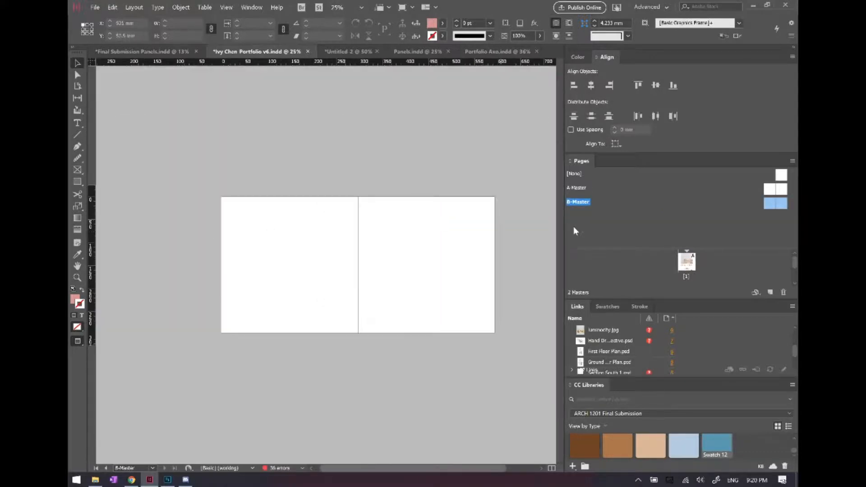
pyautogui.rightClick(575, 228)
pyautogui.click(600, 231)
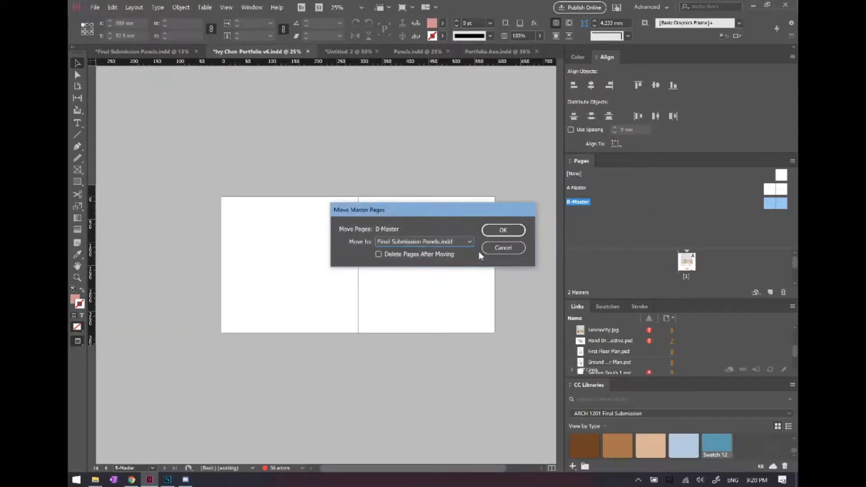
pyautogui.click(502, 249)
# Create another two-page master with prefix C, and shrink the master pages area to reveal more document page thumbnails.
pyautogui.rightClick(706, 223)
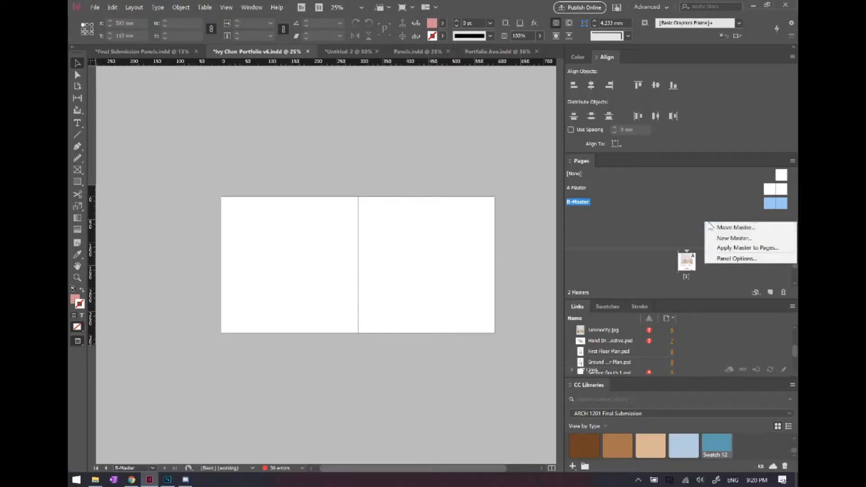
pyautogui.click(722, 239)
pyautogui.click(515, 193)
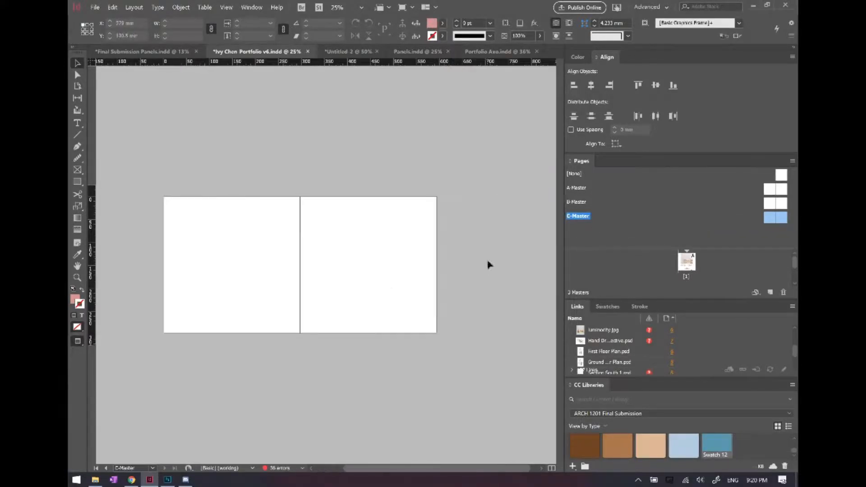
pyautogui.hotkey('ctrl', '=')
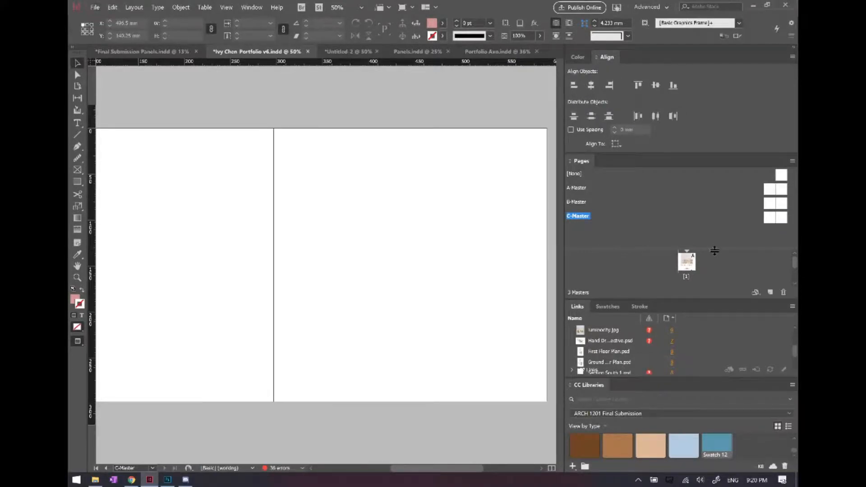
pyautogui.moveTo(714, 250); pyautogui.dragTo(720, 223)
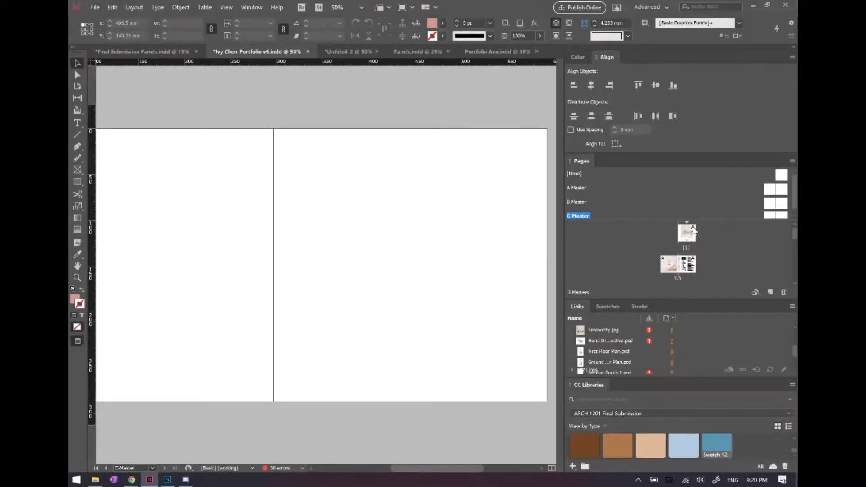
pyautogui.moveTo(792, 235); pyautogui.dragTo(797, 243)
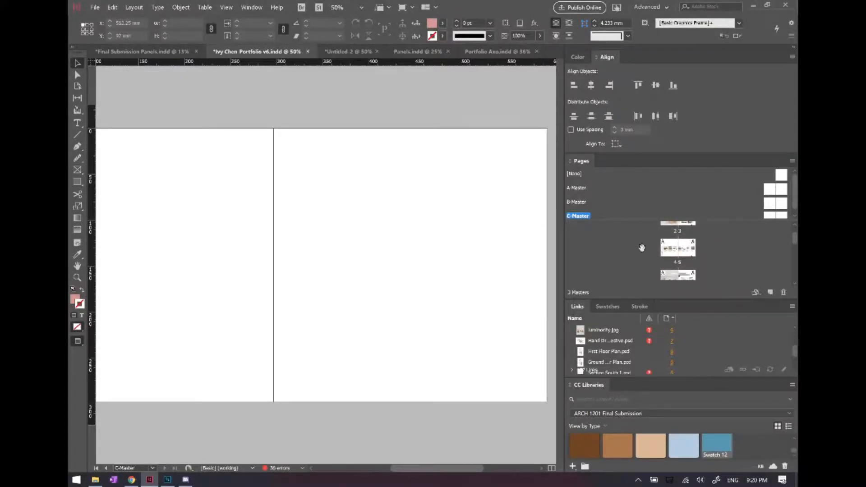
# Open the B-Master and A-Master spreads in turn to compare their contents, returning to B-Master.
pyautogui.doubleClick(779, 203)
pyautogui.hotkey('ctrl', '=')
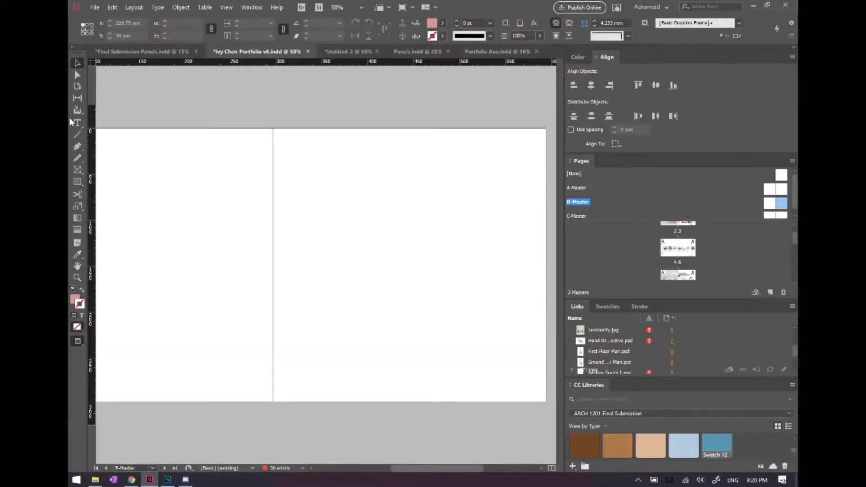
pyautogui.doubleClick(778, 190)
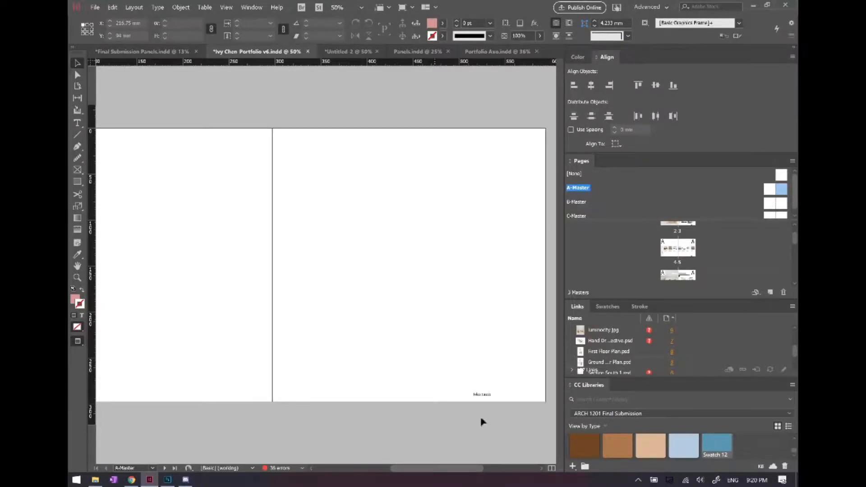
pyautogui.doubleClick(768, 207)
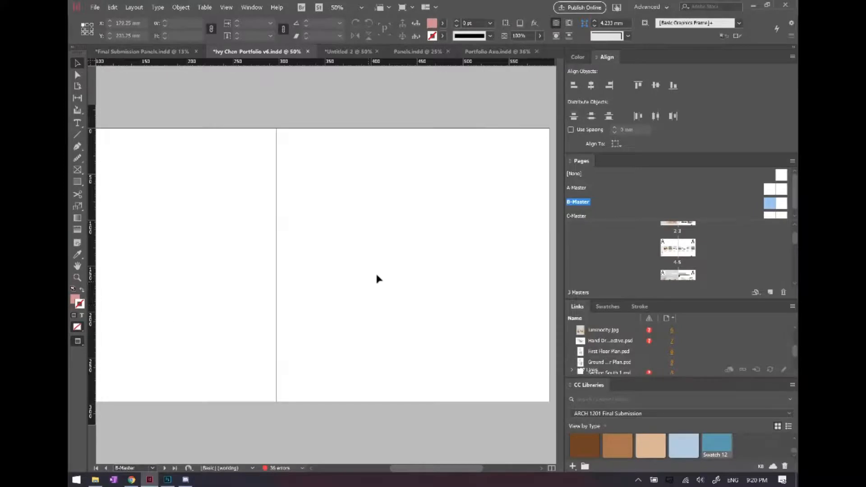
# Add a text frame with short sample text at the top of B-Master's second page.
pyautogui.click(80, 127)
pyautogui.moveTo(386, 130); pyautogui.dragTo(513, 154)
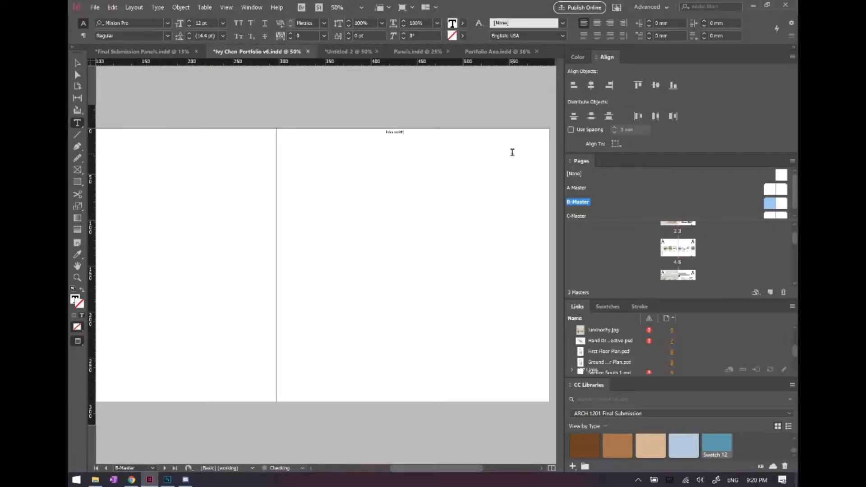
pyautogui.press('Escape')
pyautogui.click(491, 248)
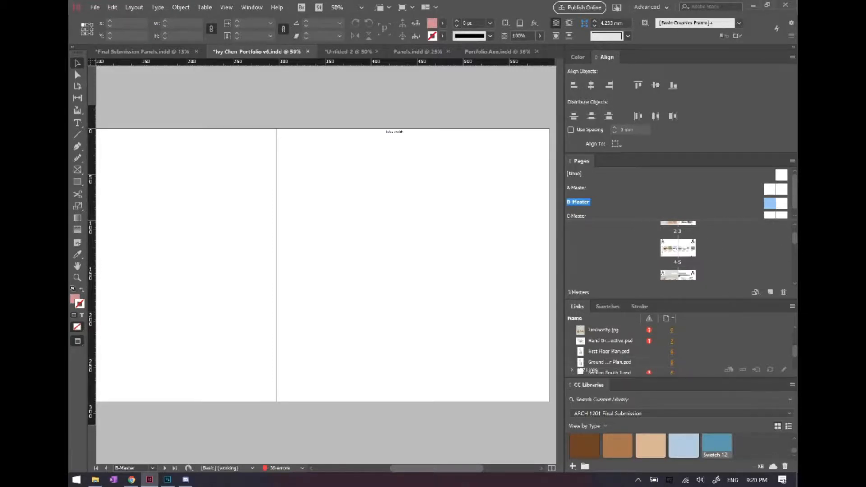
# Collapse the CC Libraries panel and enlarge the Pages panel to reveal the document page thumbnails.
pyautogui.click(570, 385)
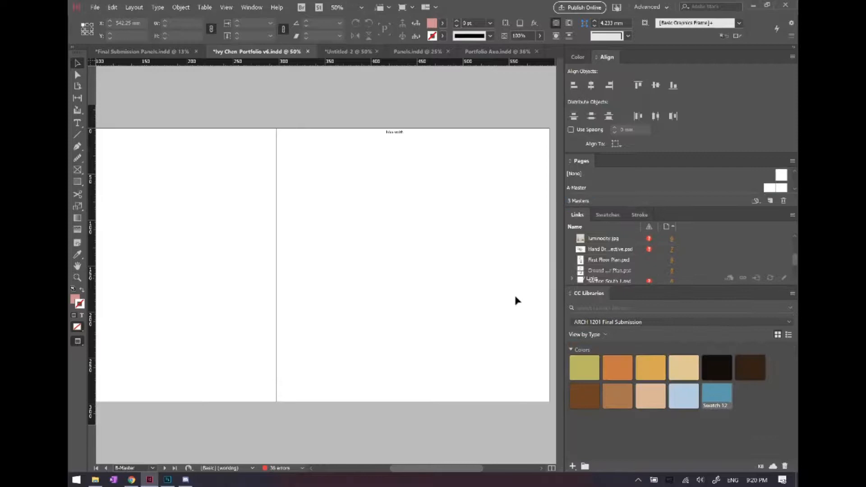
pyautogui.click(571, 294)
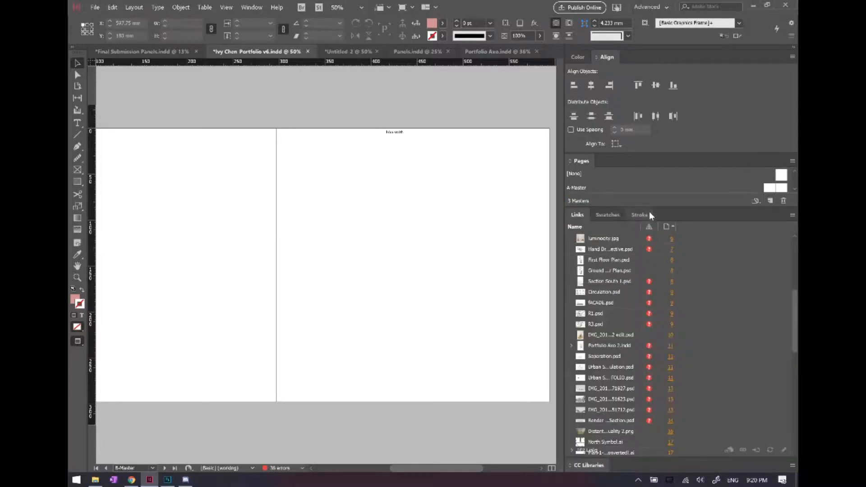
pyautogui.click(570, 161)
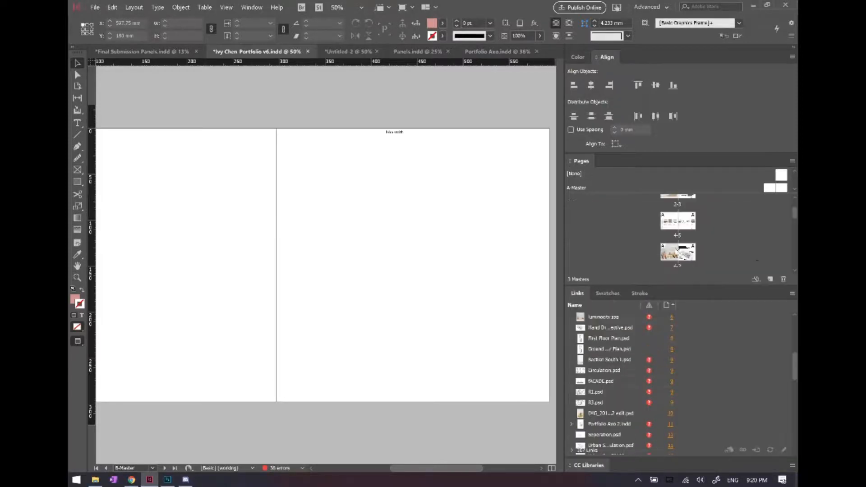
# Apply B-Master to the document spread on pages 4-5.
pyautogui.click(685, 225)
pyautogui.rightClick(685, 224)
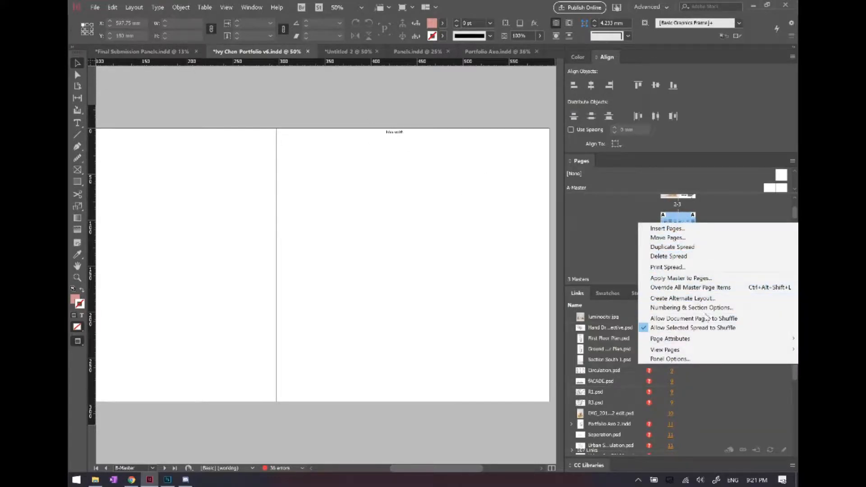
pyautogui.click(692, 279)
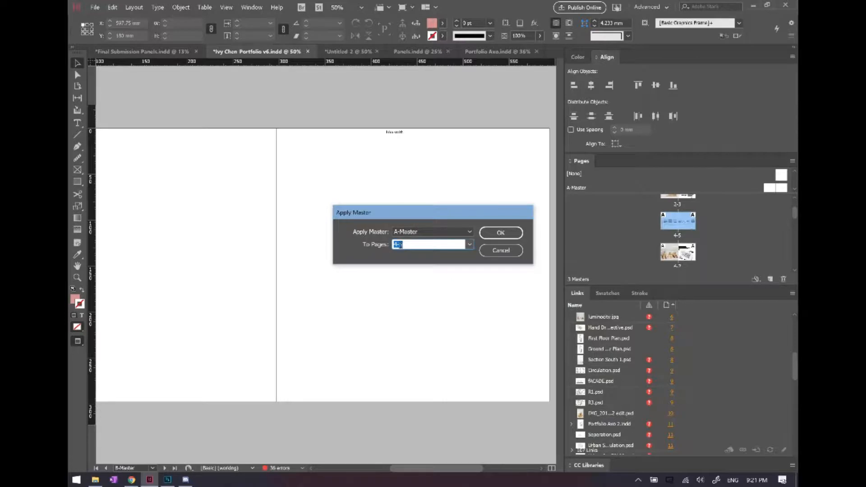
pyautogui.click(459, 232)
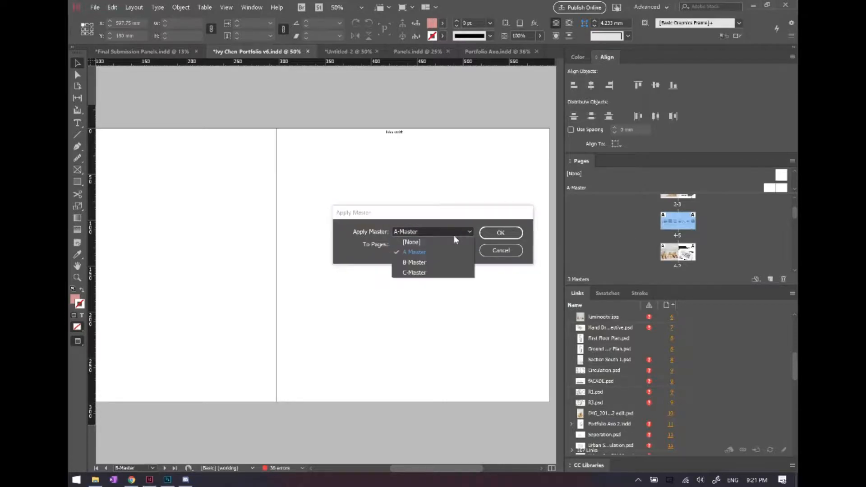
pyautogui.click(427, 263)
pyautogui.click(501, 233)
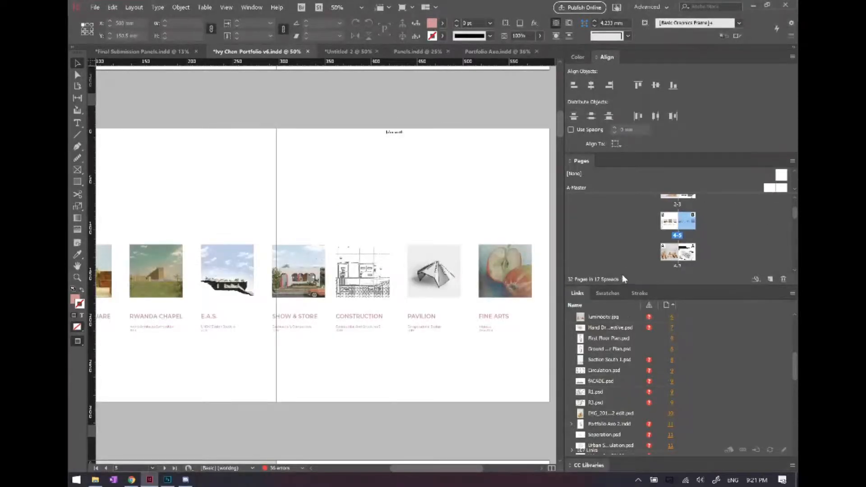
# View pages 7 and 5 in turn to compare the text inherited from their different masters.
pyautogui.doubleClick(680, 260)
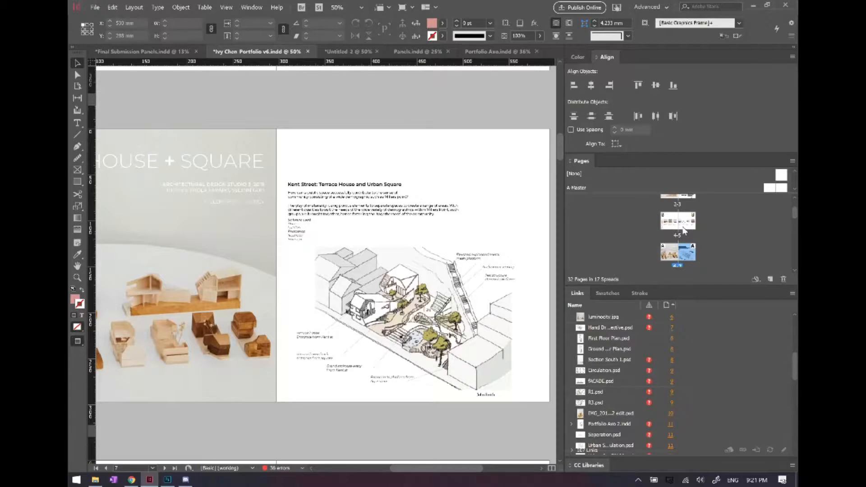
pyautogui.doubleClick(680, 223)
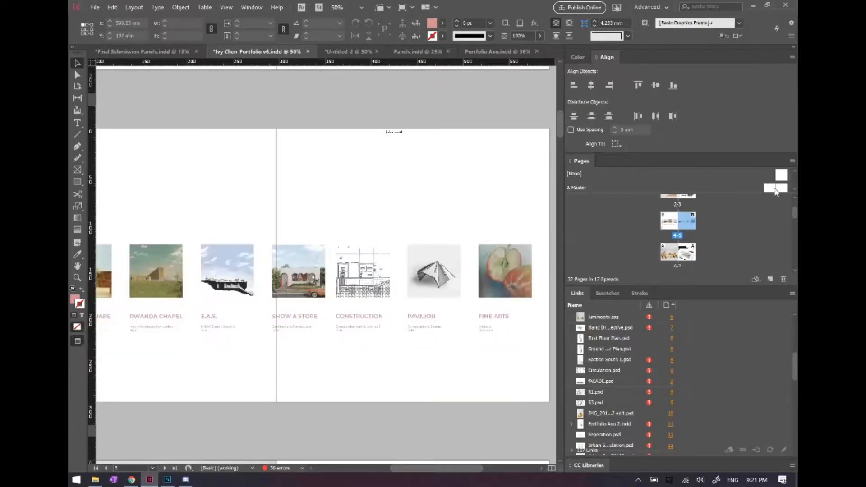
pyautogui.scroll(1, 670, 240)
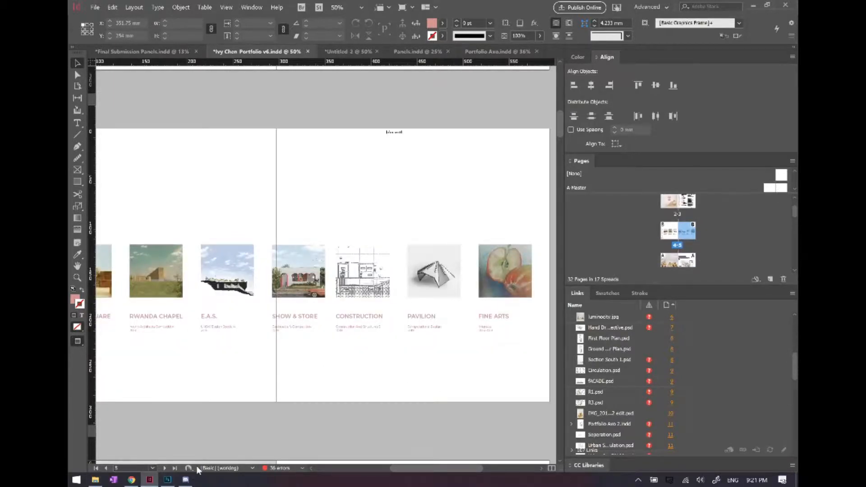
# Switch to Discord to read the workshop questions and return to the portfolio in InDesign.
pyautogui.click(185, 480)
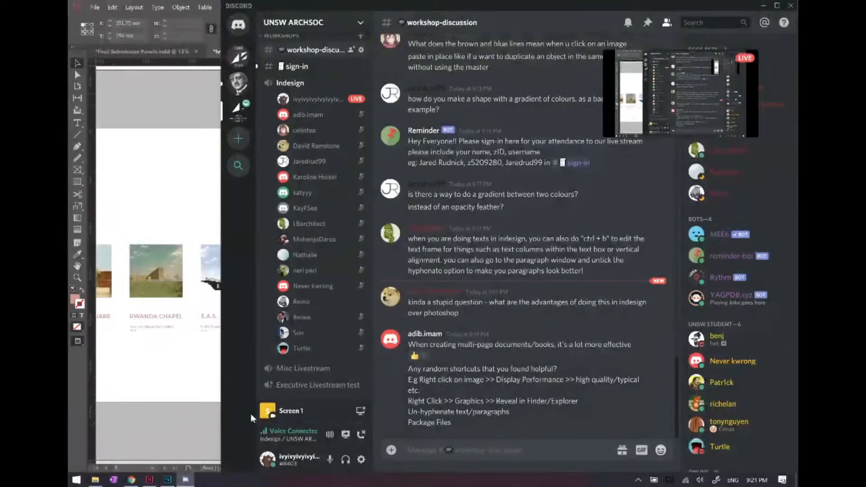
pyautogui.click(168, 181)
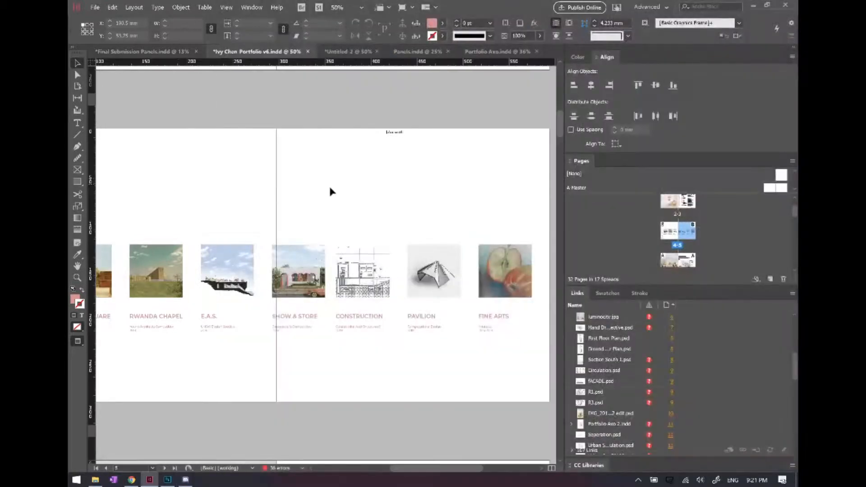
# Run a spelling check on the document, skipping the flagged contact details and correcting "explanded" to "expanded".
pyautogui.hotkey('ctrl', 'i')
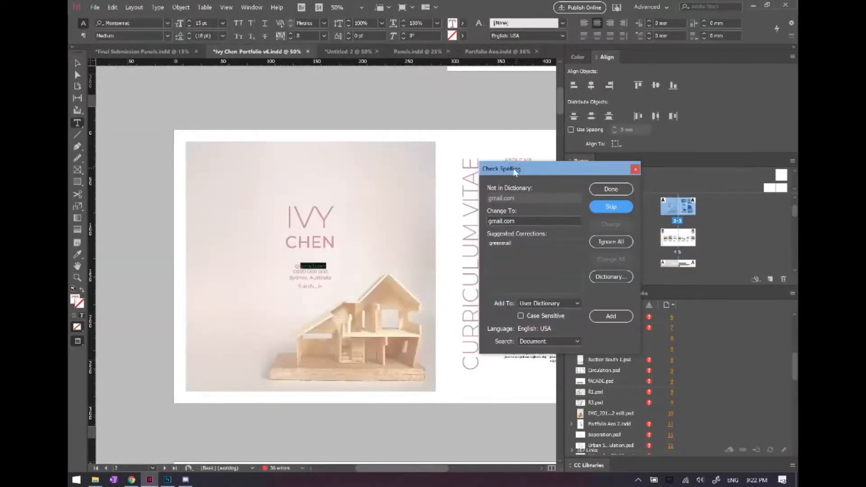
pyautogui.moveTo(534, 172); pyautogui.dragTo(320, 156)
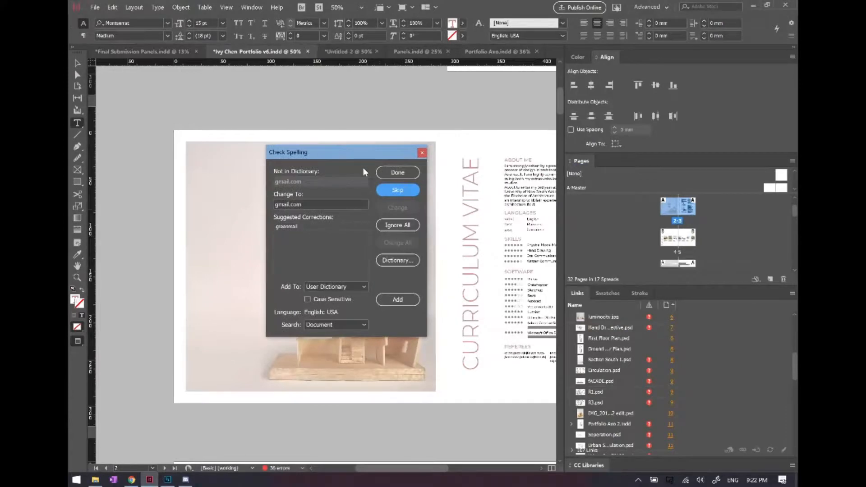
pyautogui.click(396, 192)
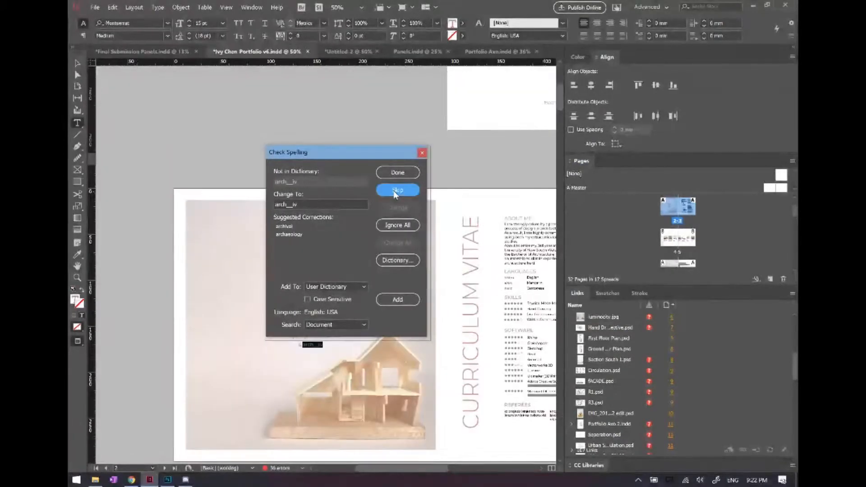
pyautogui.click(395, 192)
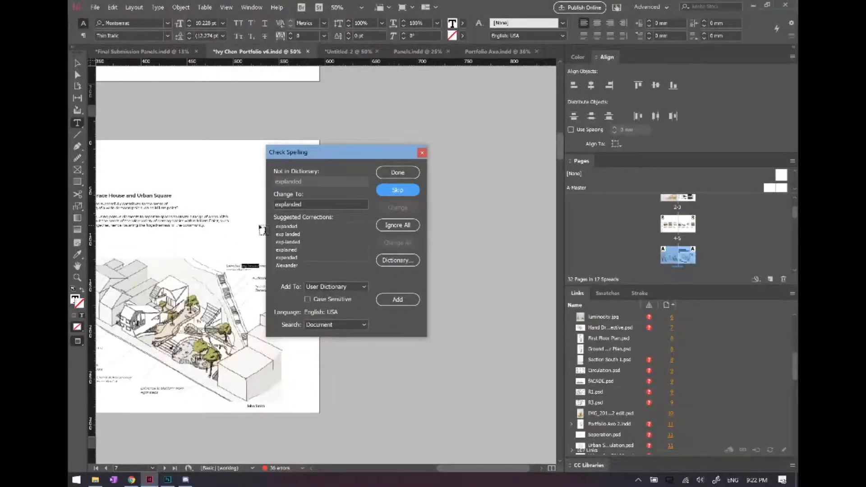
pyautogui.click(286, 204)
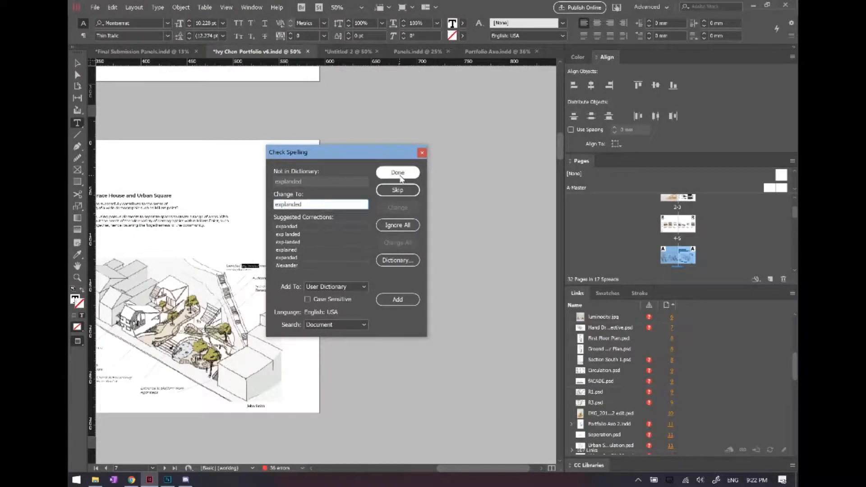
pyautogui.press('BackSpace')
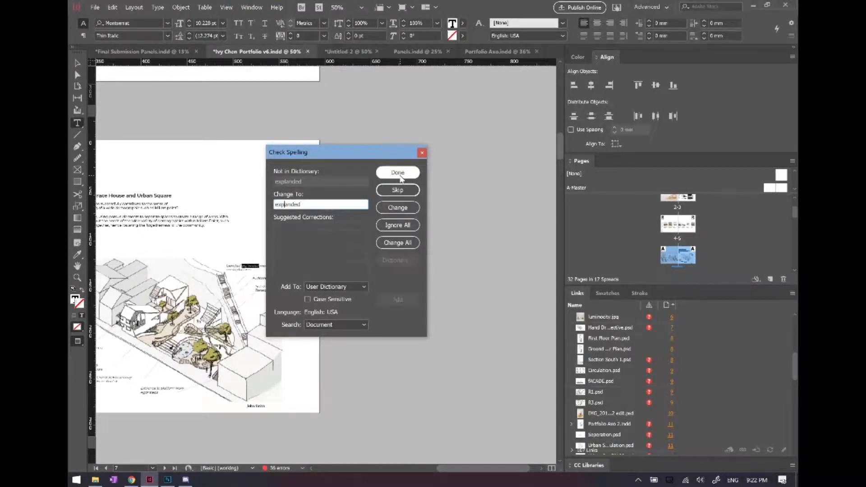
pyautogui.click(398, 208)
# Skip the following flagged words, including "community", "Indesign" and "Seperation", and close the spelling check.
pyautogui.click(403, 193)
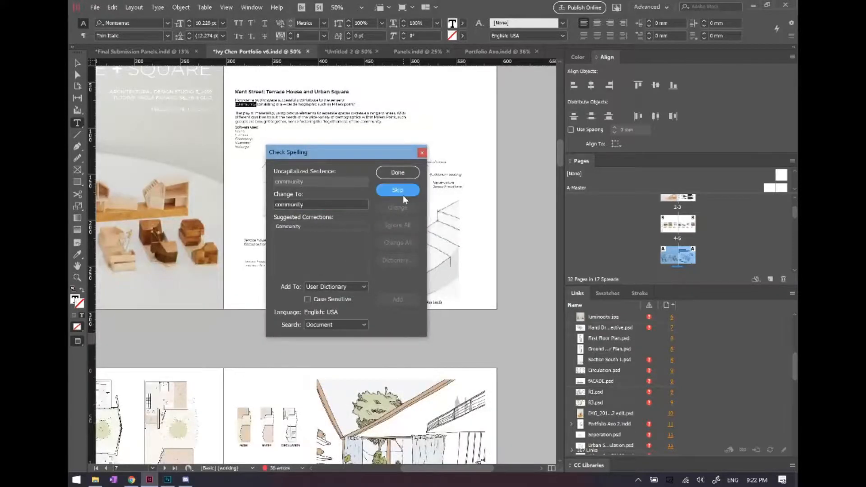
pyautogui.click(403, 194)
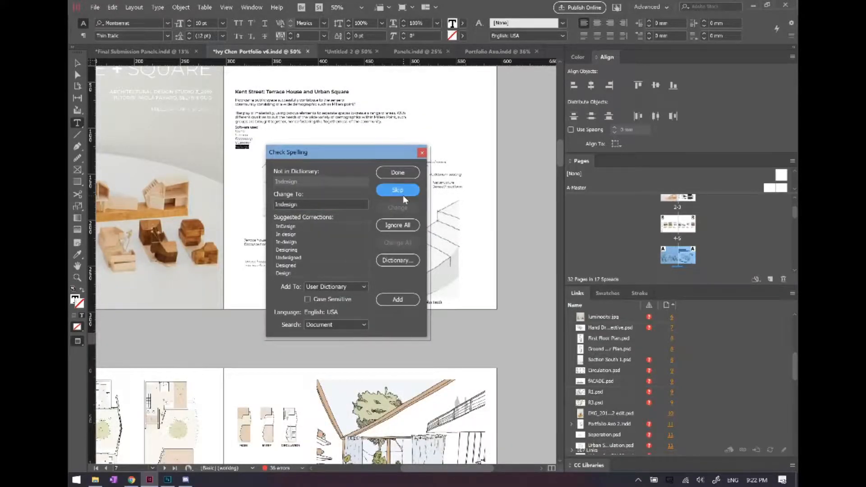
pyautogui.click(403, 195)
pyautogui.click(403, 195)
pyautogui.click(403, 195)
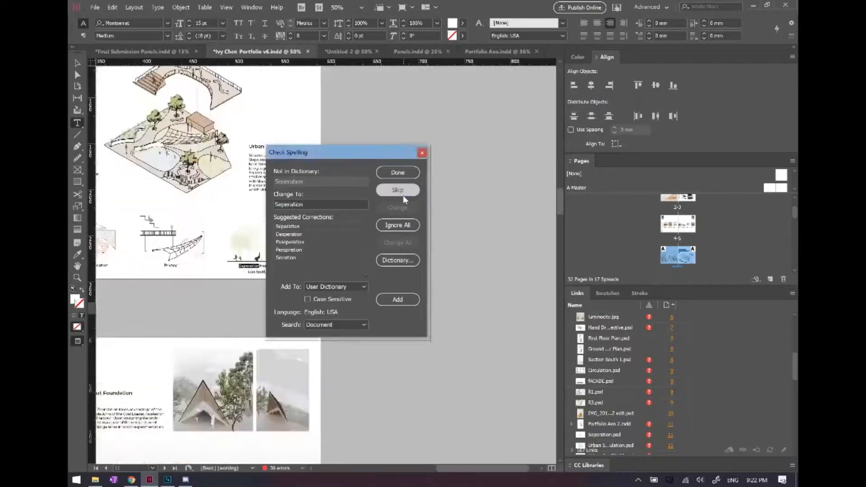
pyautogui.click(402, 195)
pyautogui.click(402, 196)
pyautogui.click(422, 153)
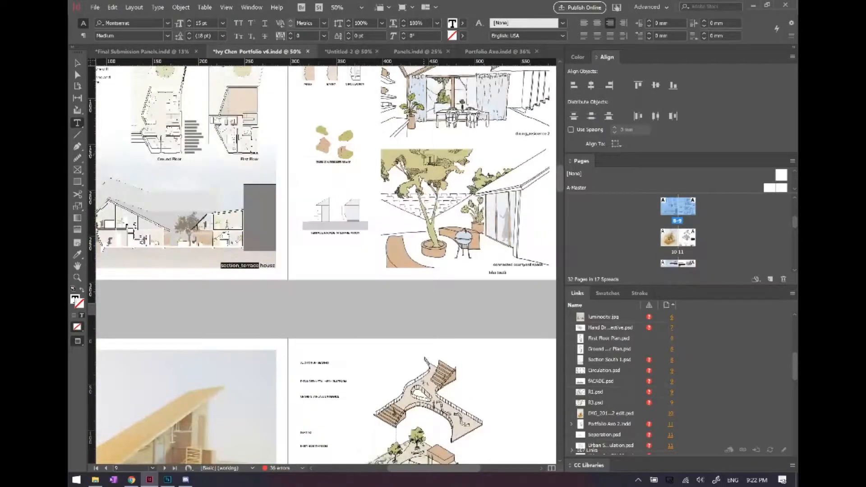
# Switch to Discord and read the latest messages in the workshop-discussion channel.
pyautogui.click(186, 480)
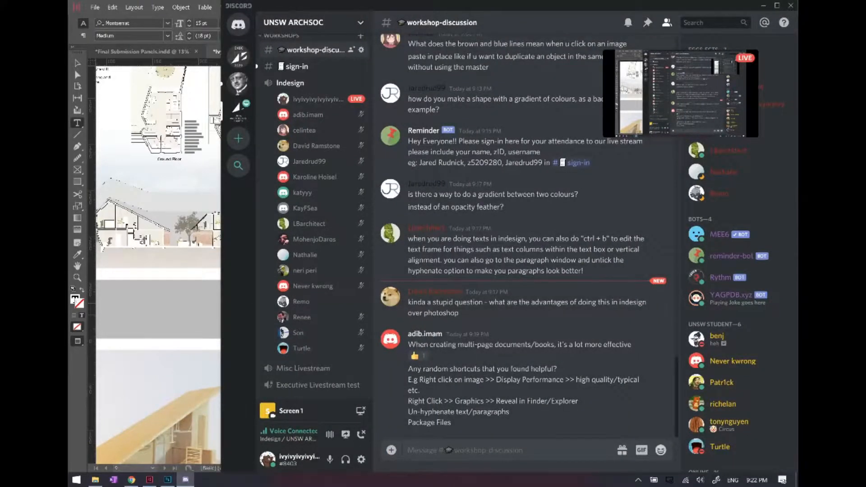
pyautogui.press('XF86AudioRaiseVolume')
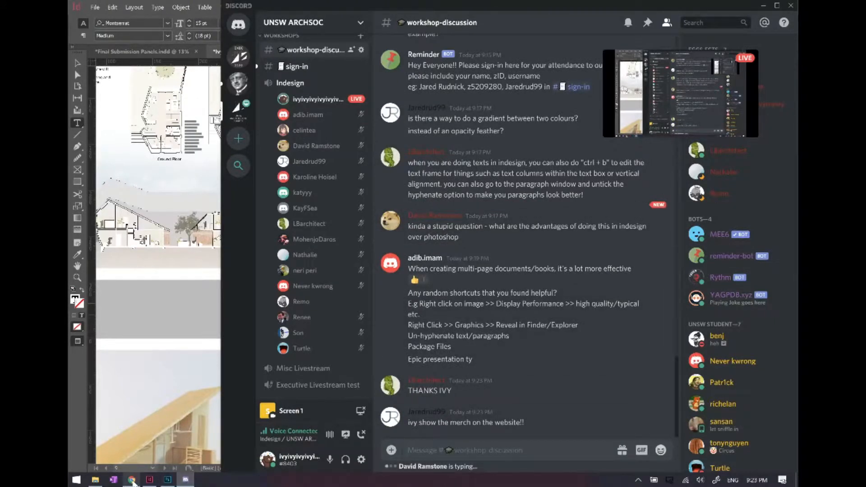
# Switch to Chrome, open the UNSW Architecture Society website in a new tab and show its Merch page.
pyautogui.moveTo(133, 483)
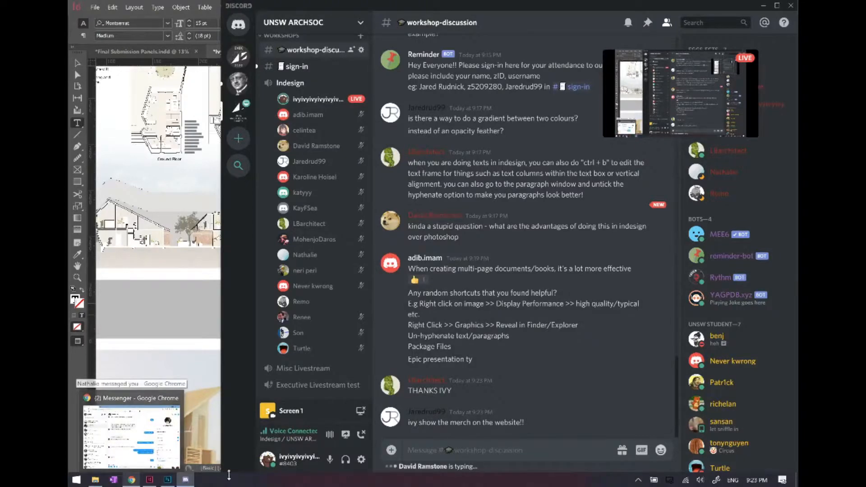
pyautogui.click(131, 481)
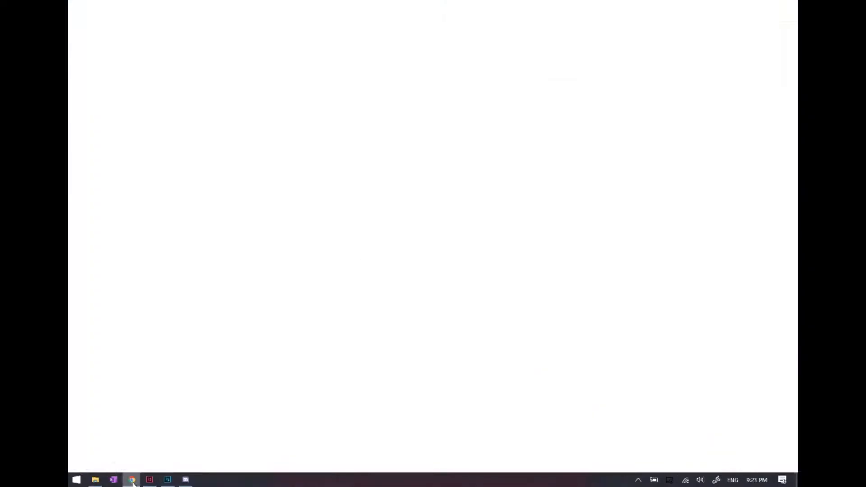
pyautogui.hotkey('ctrl', 't')
pyautogui.write('un')
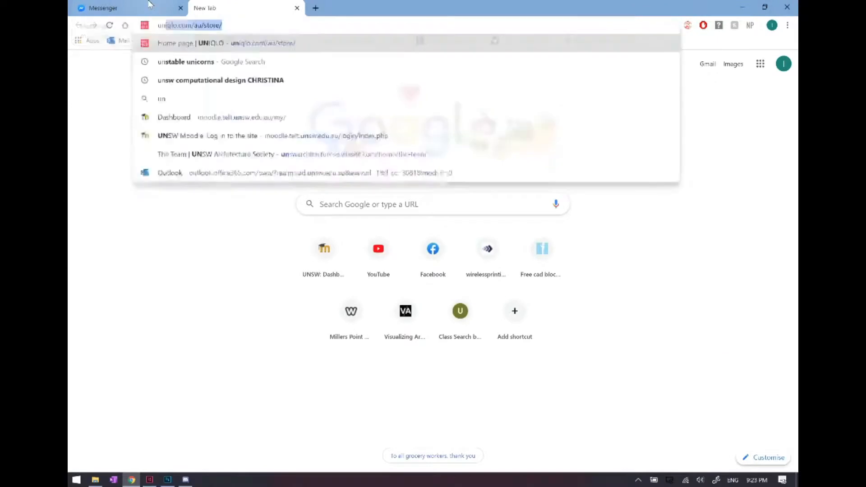
pyautogui.write('swarchitecture')
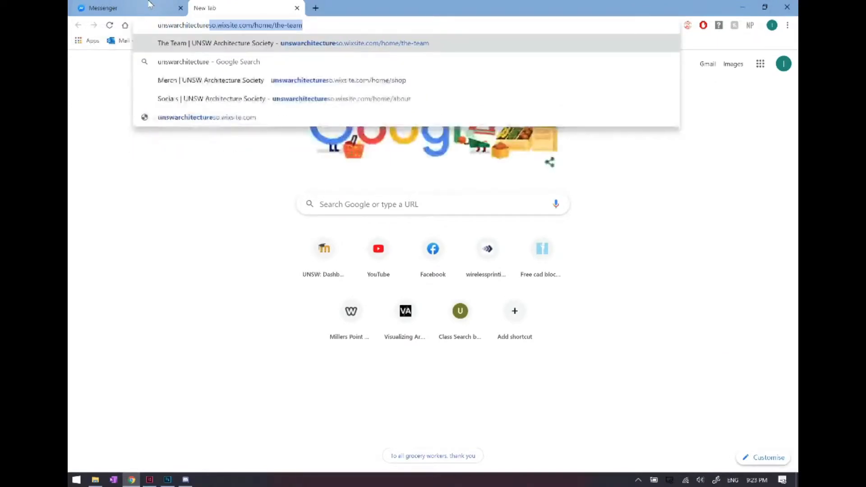
pyautogui.press('Return')
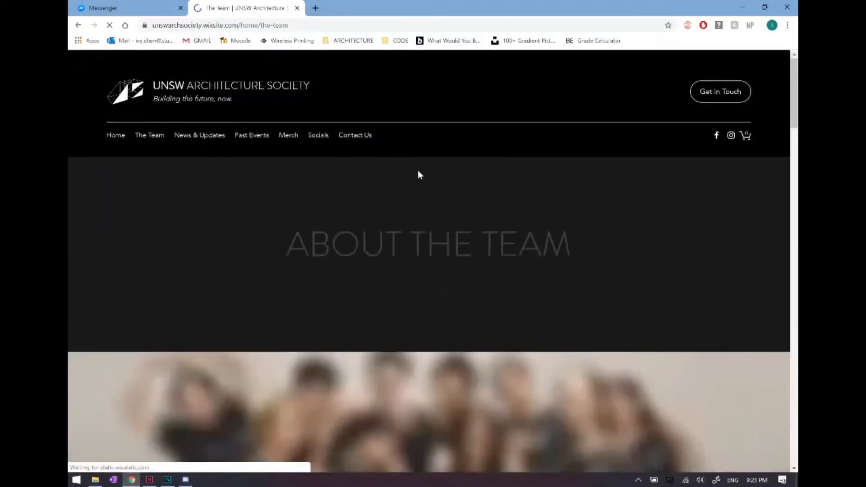
pyautogui.click(288, 136)
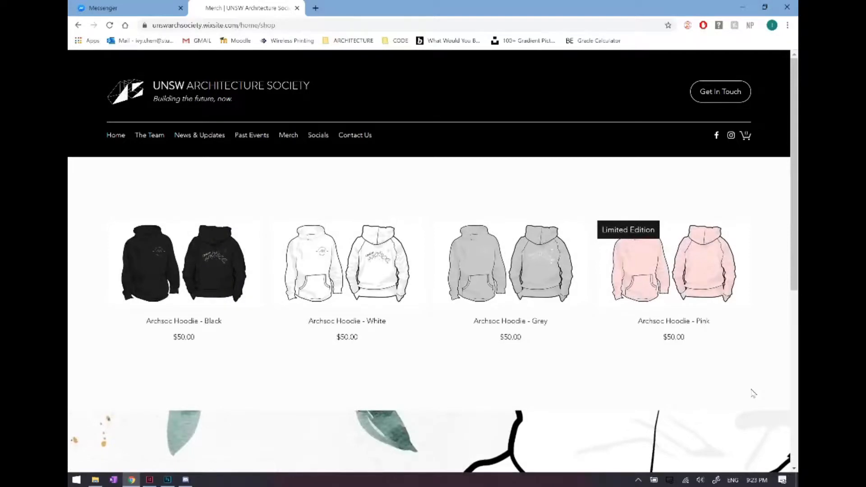
# Return to Discord, mute the microphone and stop the screen stream.
pyautogui.click(738, 7)
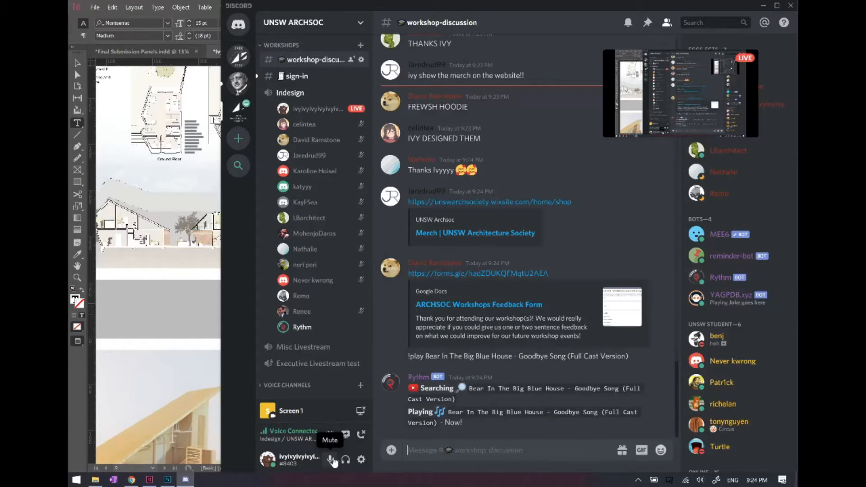
pyautogui.click(331, 460)
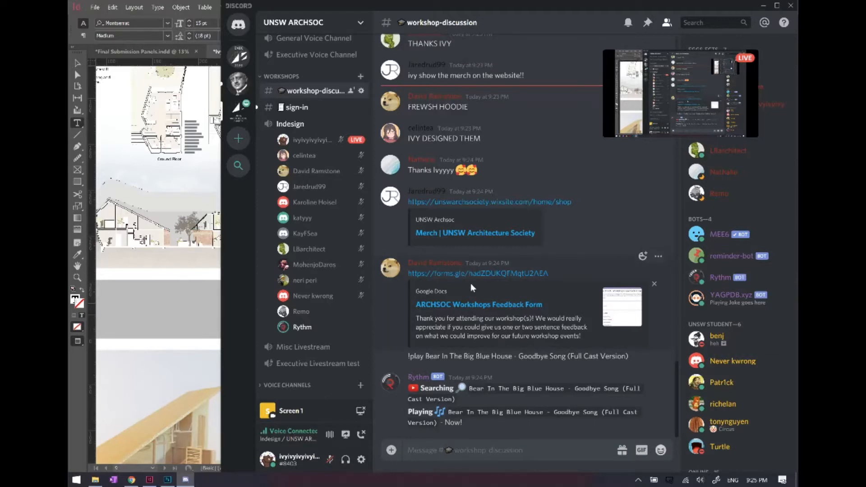
pyautogui.scroll(2, 549, 161)
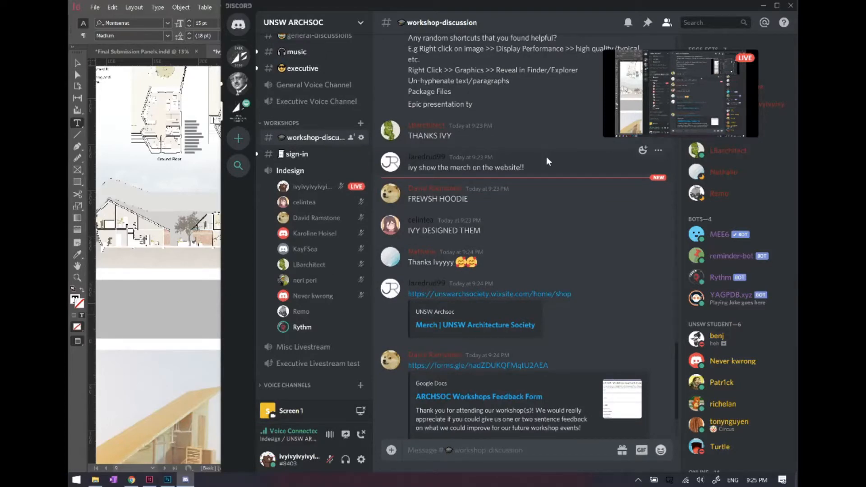
pyautogui.scroll(5, 504, 155)
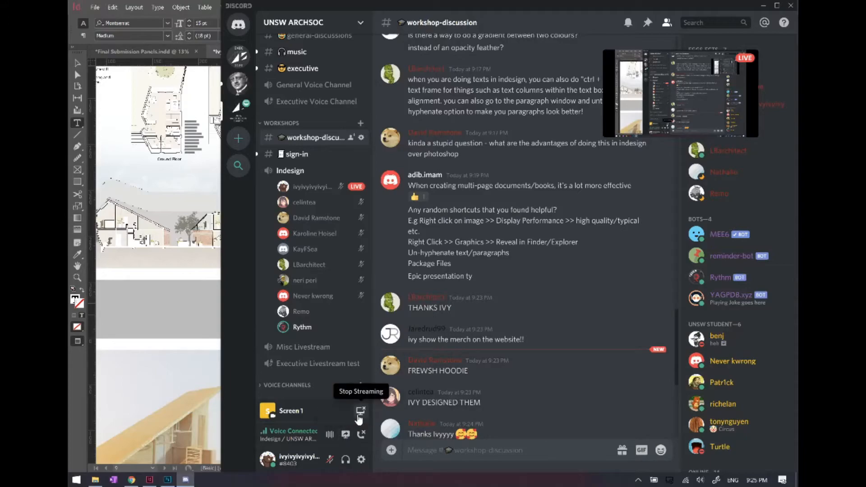
pyautogui.click(358, 416)
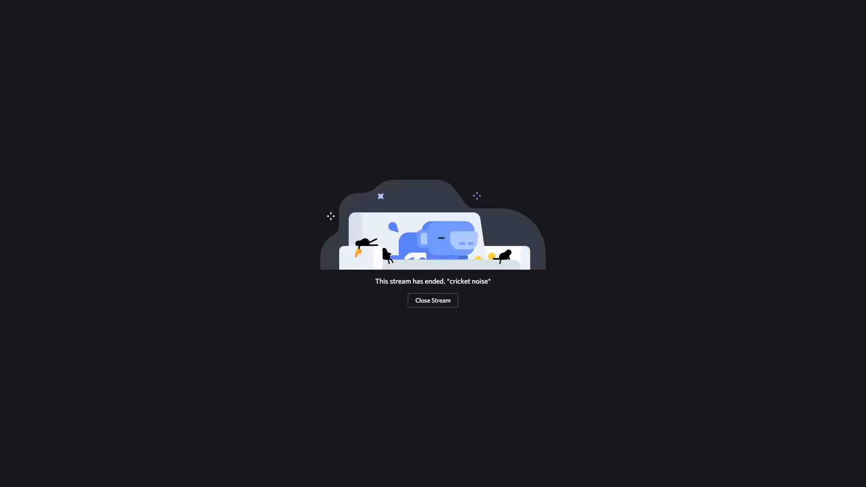